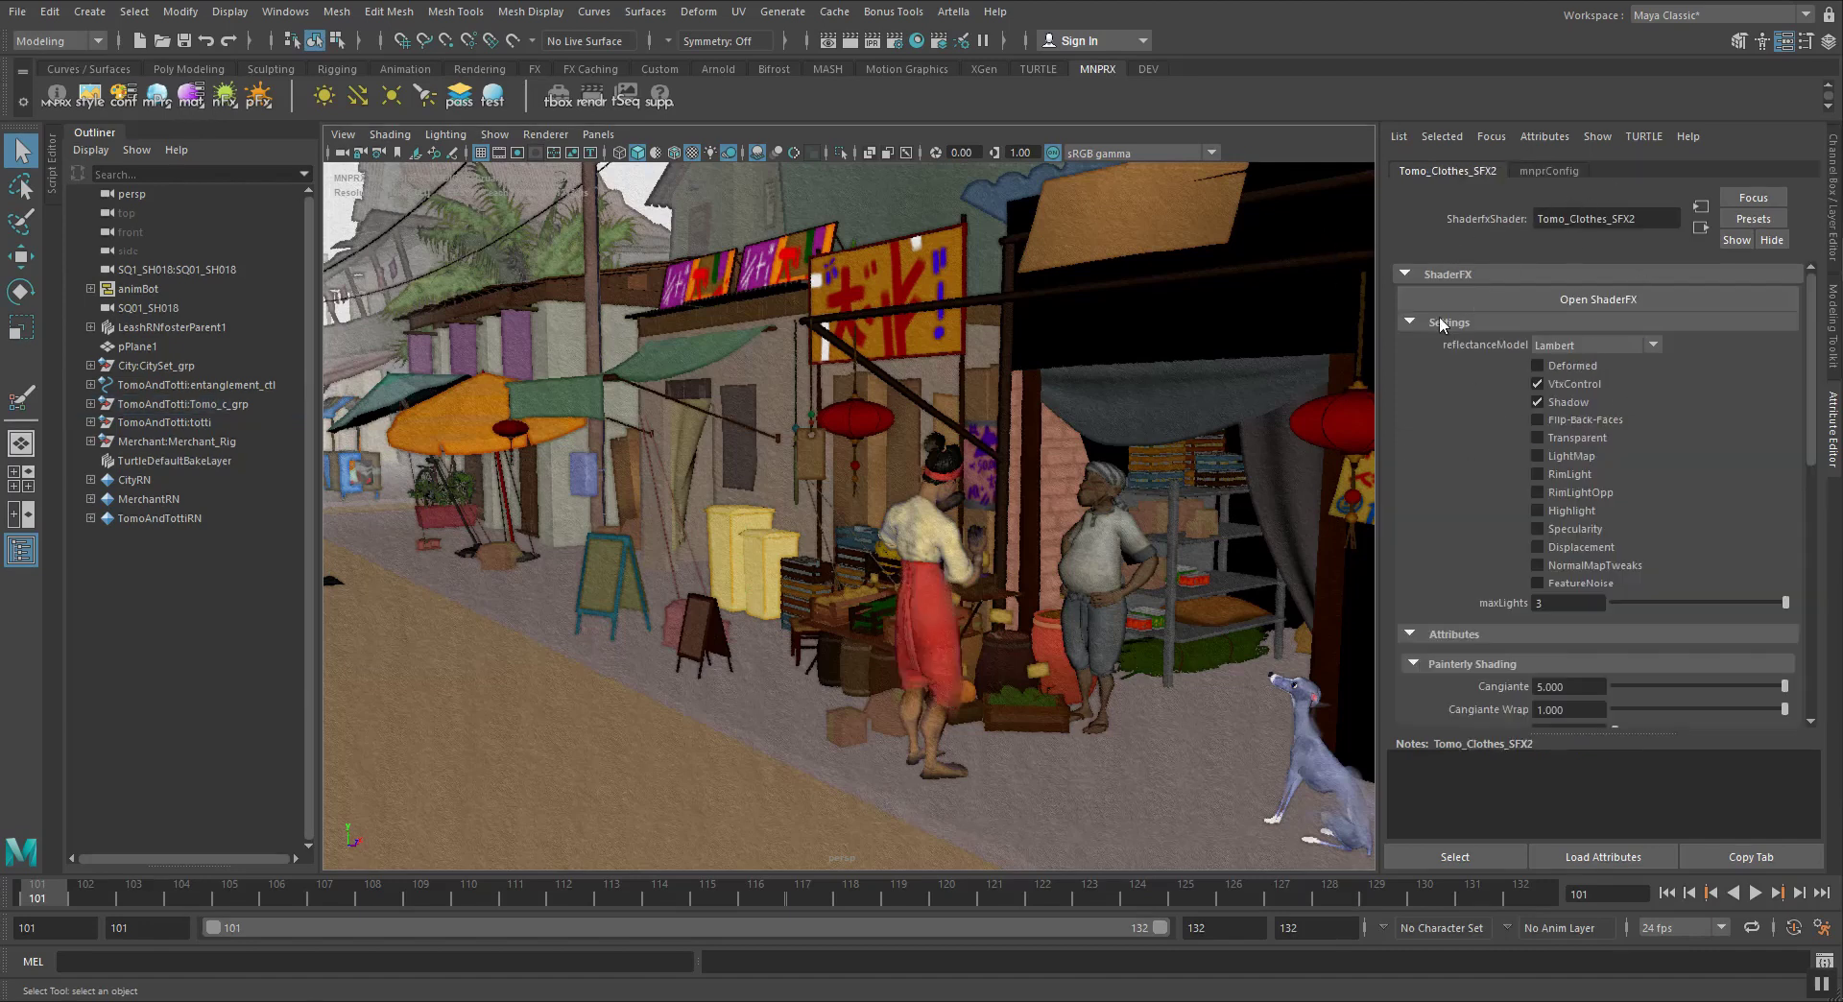
Inspect the materials assigned to the merchant's clothes and to the hanging store tent behind him
click(1113, 561)
click(192, 103)
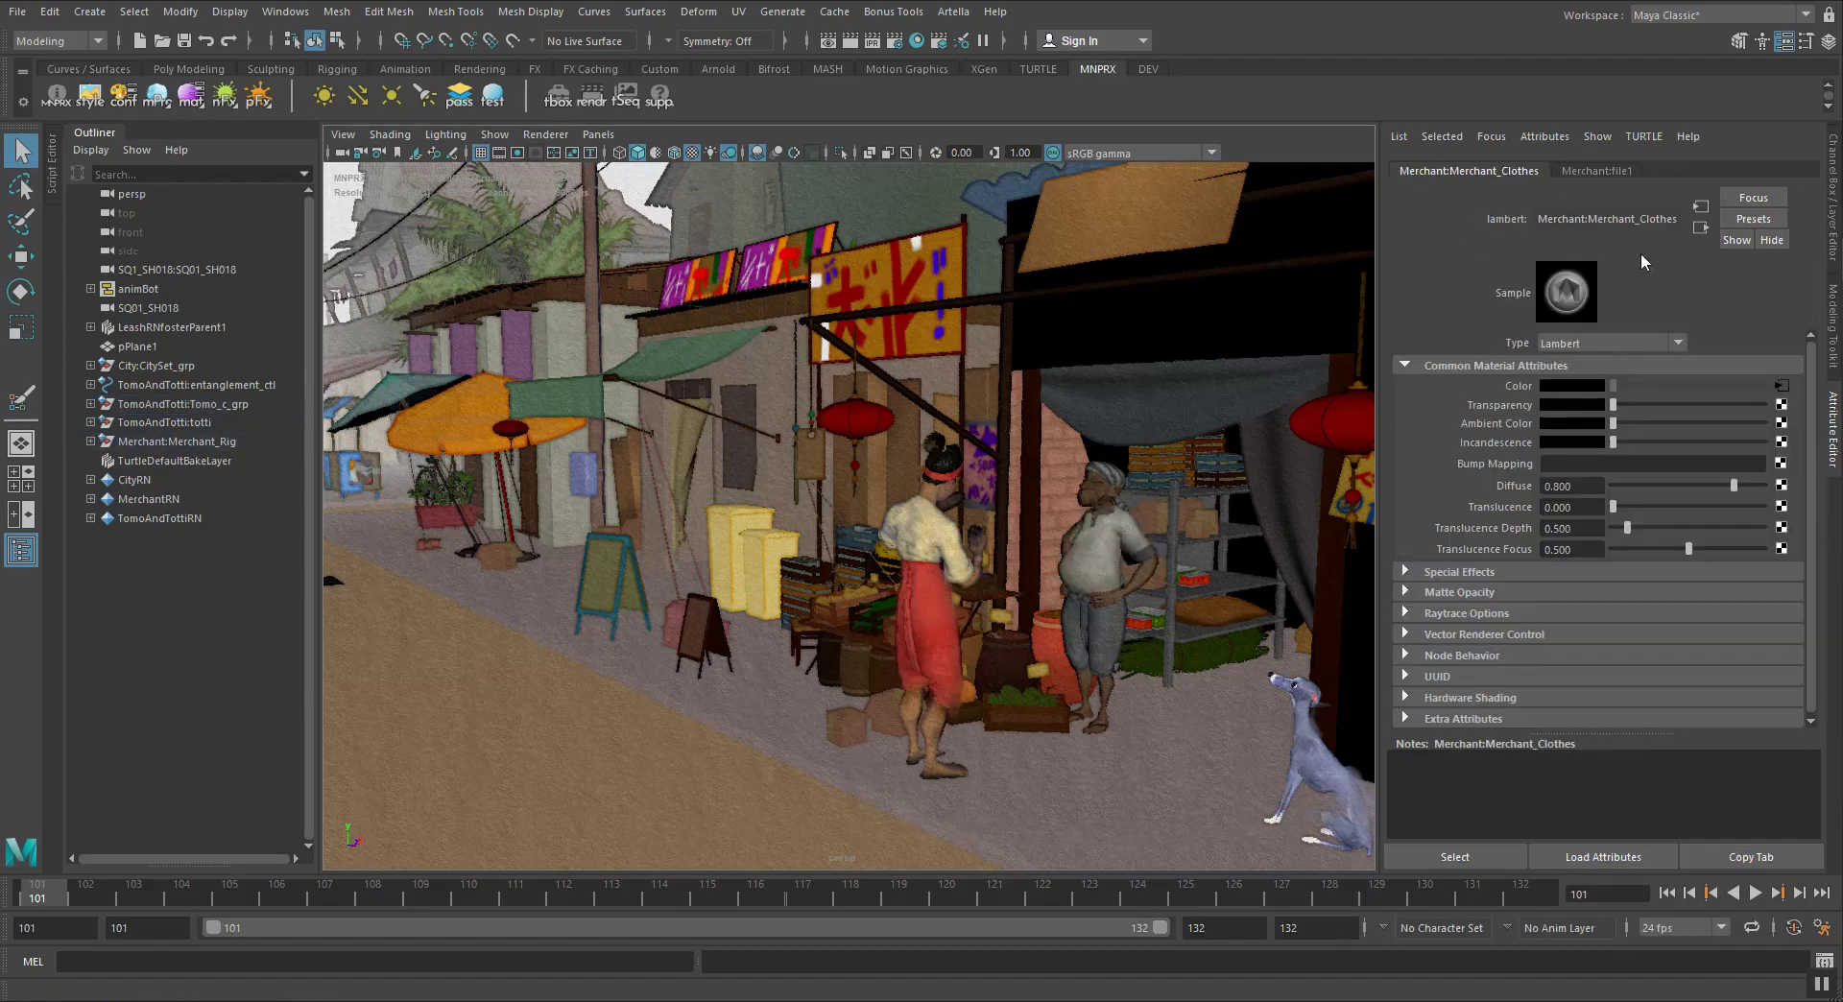
click(1166, 411)
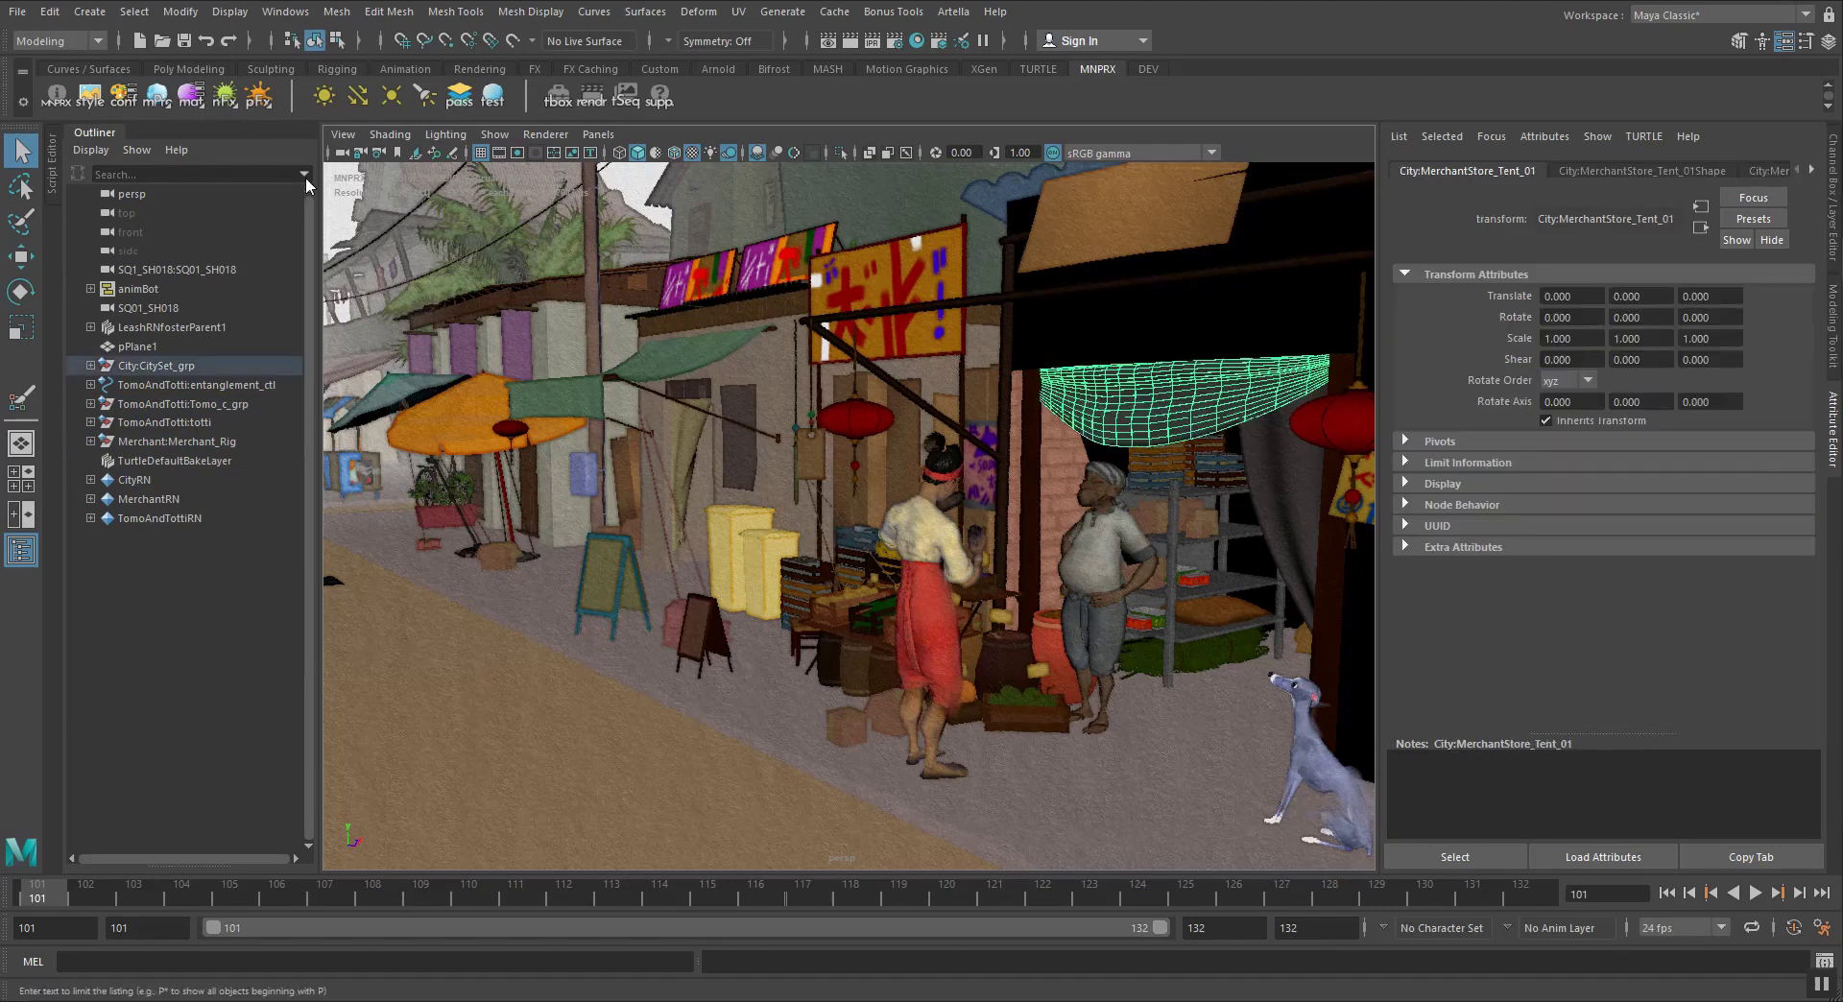
click(201, 96)
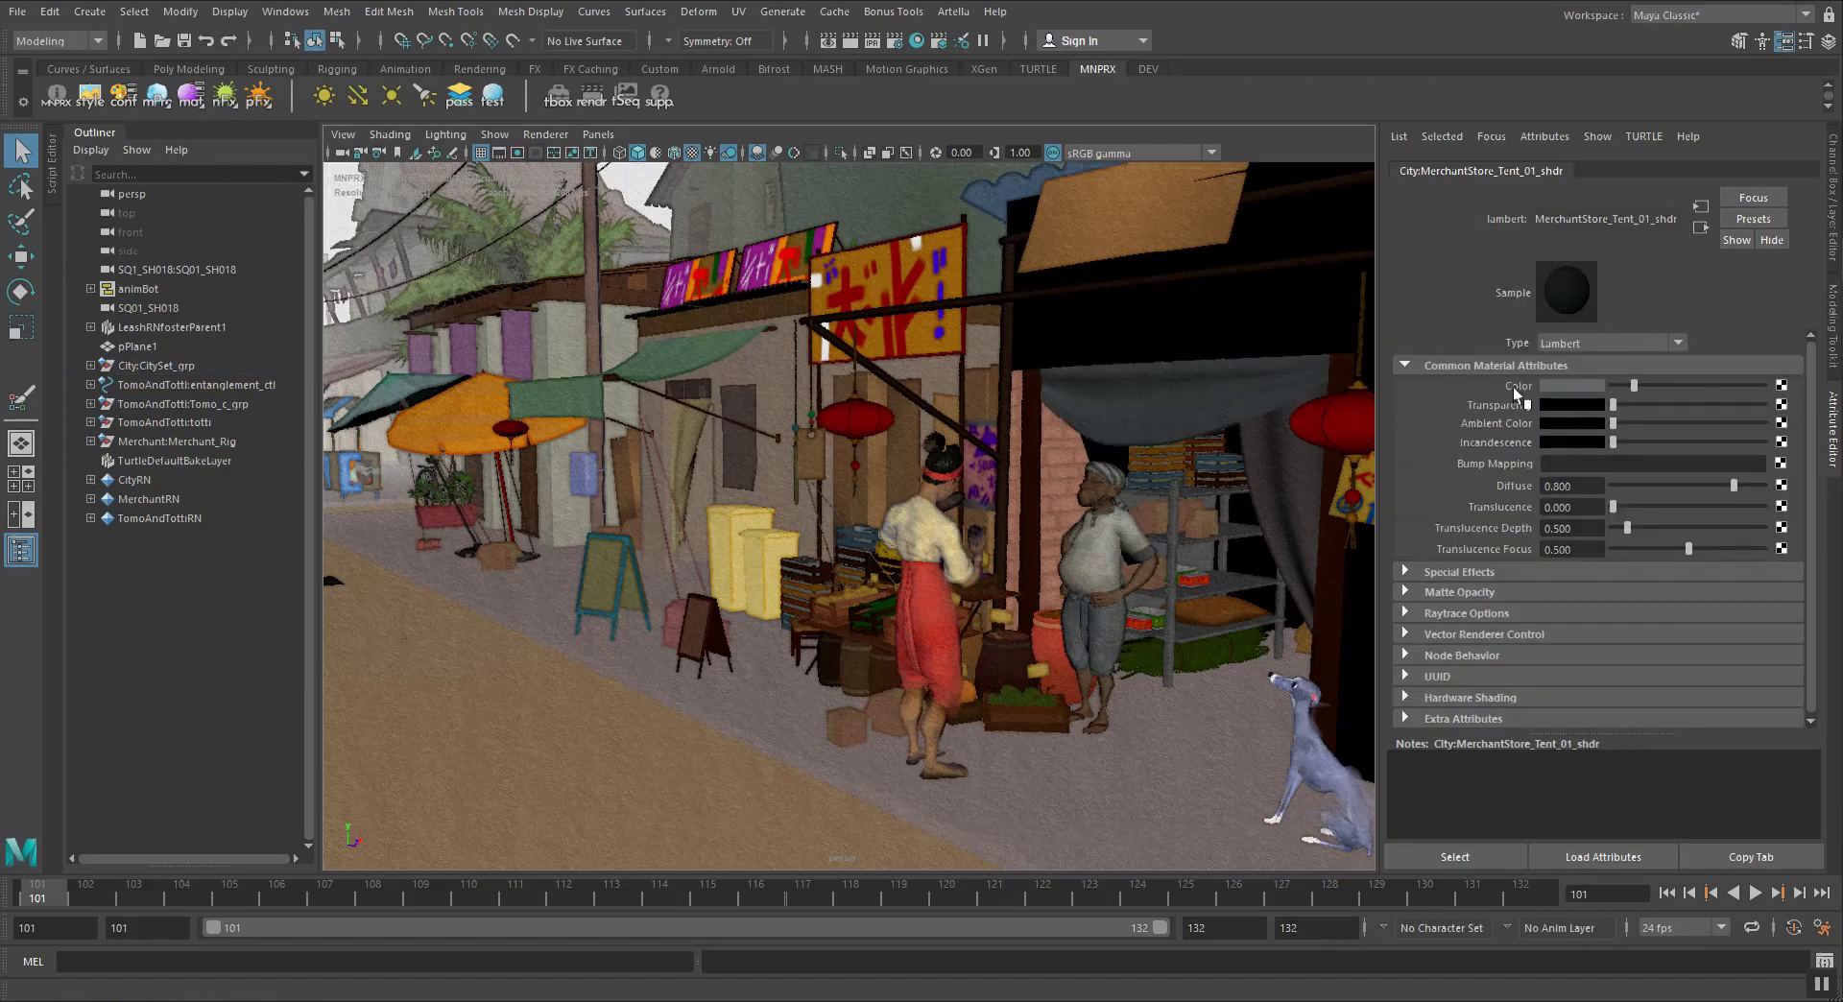
Select the merchant's shirt and frame it in a close front view
alt+drag(938, 578, 928, 593)
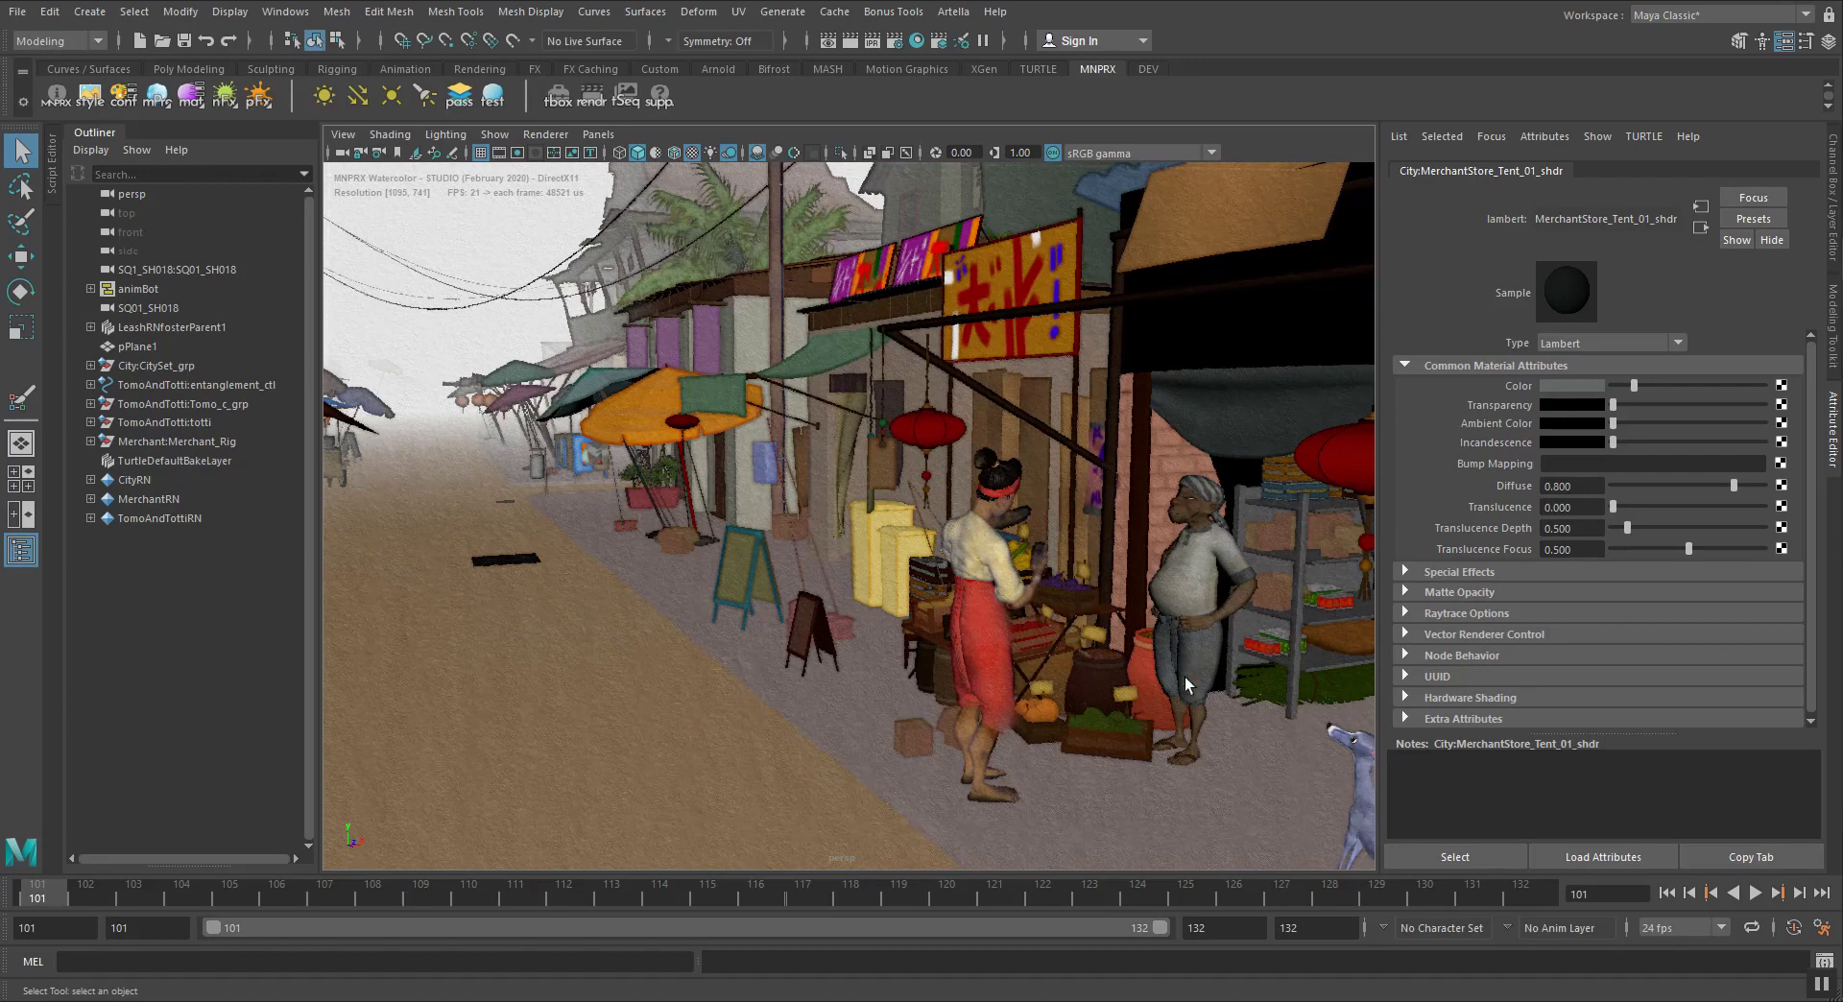
alt+drag(1176, 626, 971, 566)
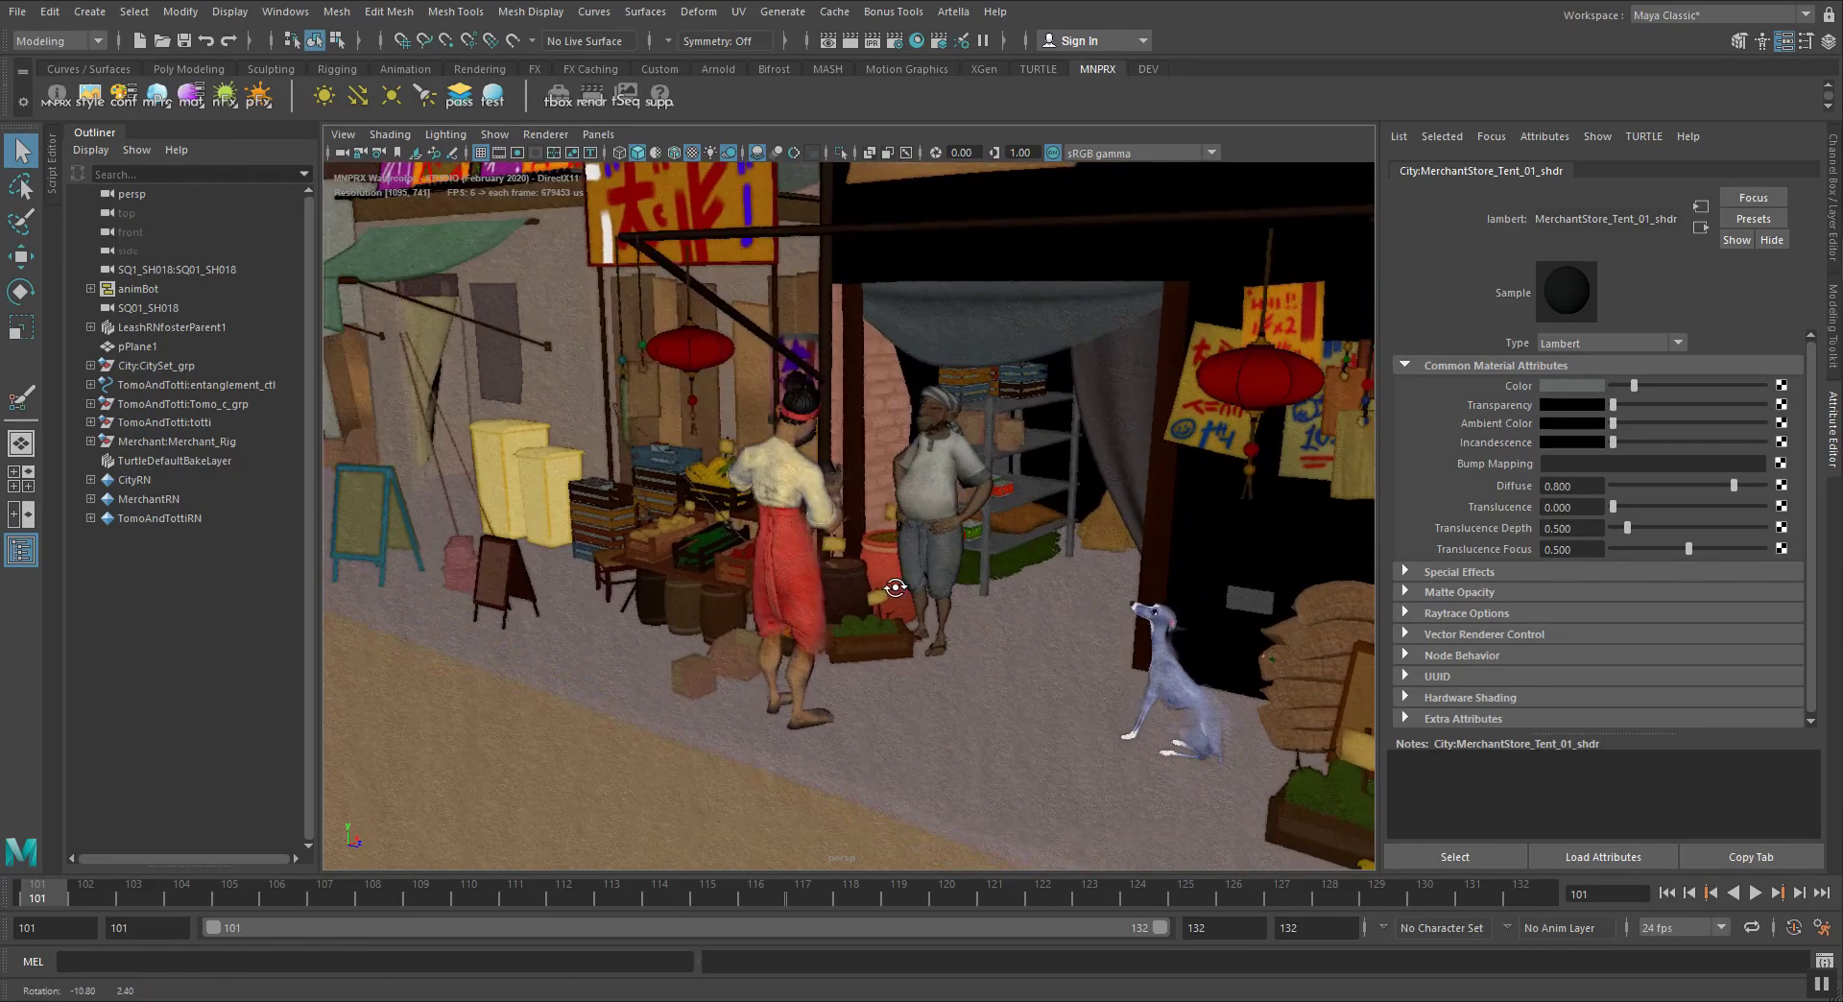
click(932, 492)
key(f)
alt+drag(721, 554, 960, 554)
alt+right_drag(960, 555, 432, 629)
alt+drag(1017, 595, 787, 593)
alt+right_drag(787, 593, 865, 603)
alt+drag(866, 602, 900, 555)
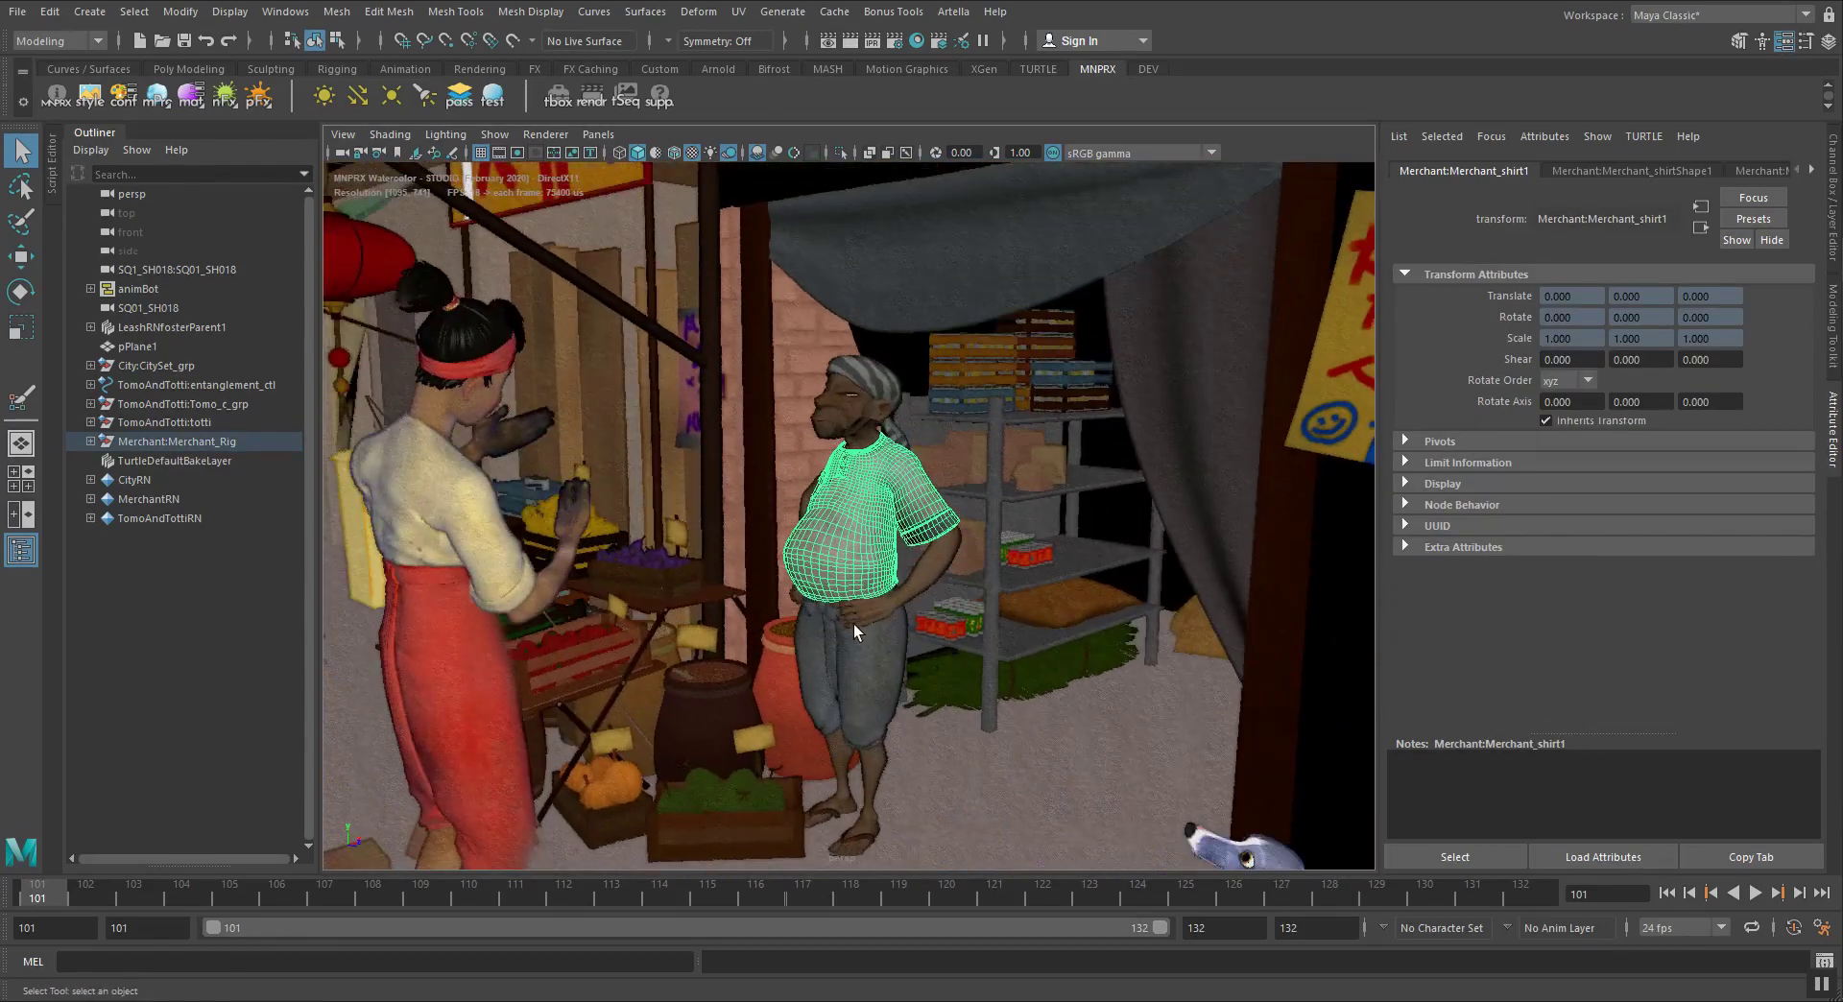
Examine the shading of the merchant and the market stall from the front, from behind and from a distance
alt+drag(854, 623, 856, 571)
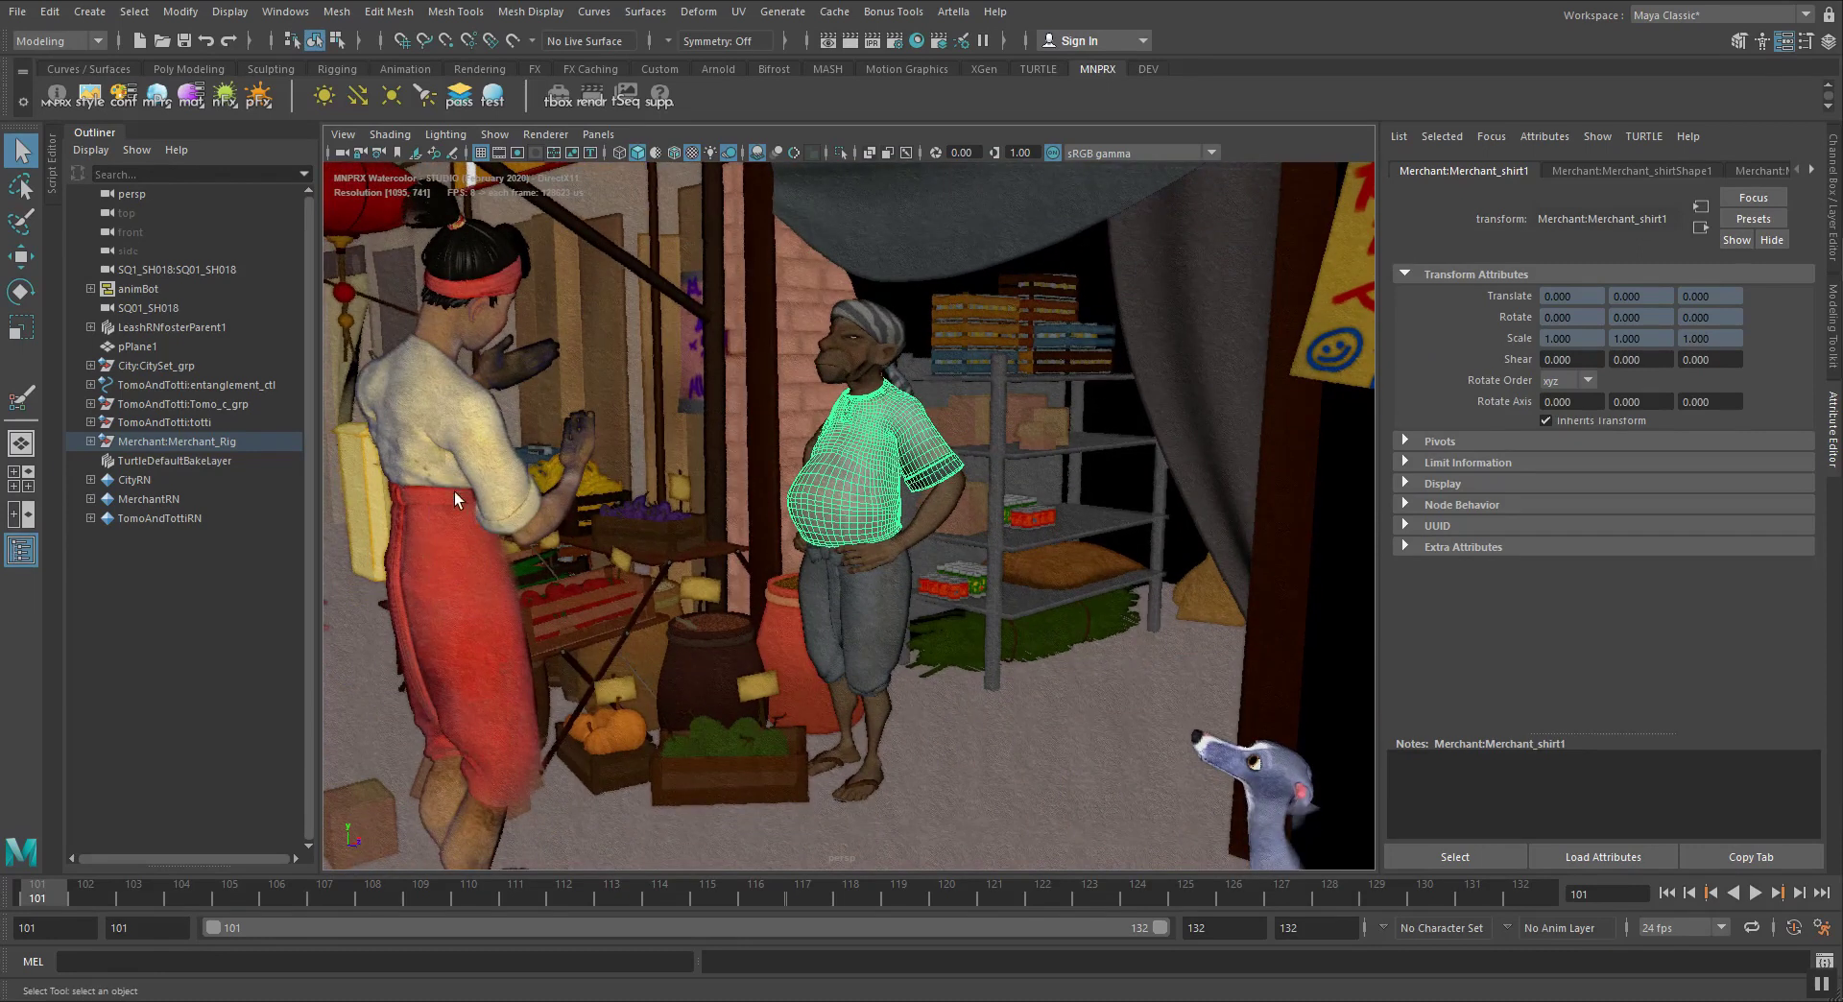
alt+drag(910, 529, 717, 528)
alt+right_drag(718, 528, 989, 516)
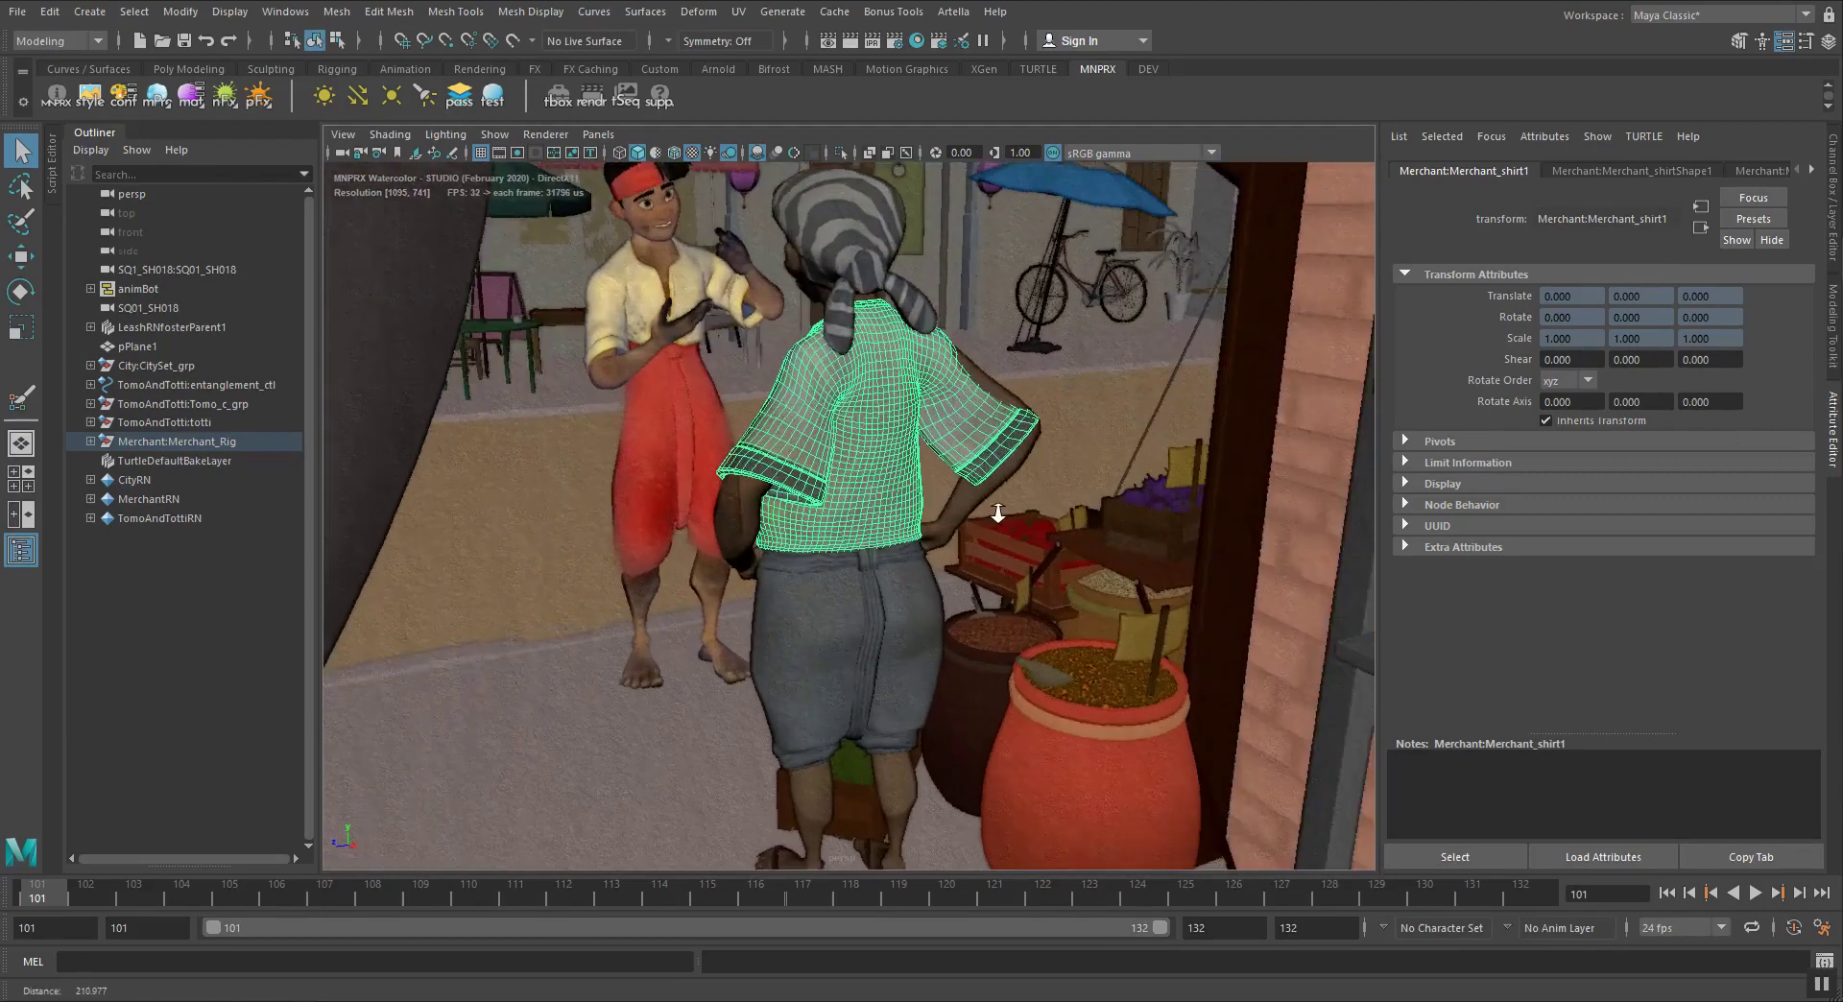
alt+drag(928, 524, 886, 486)
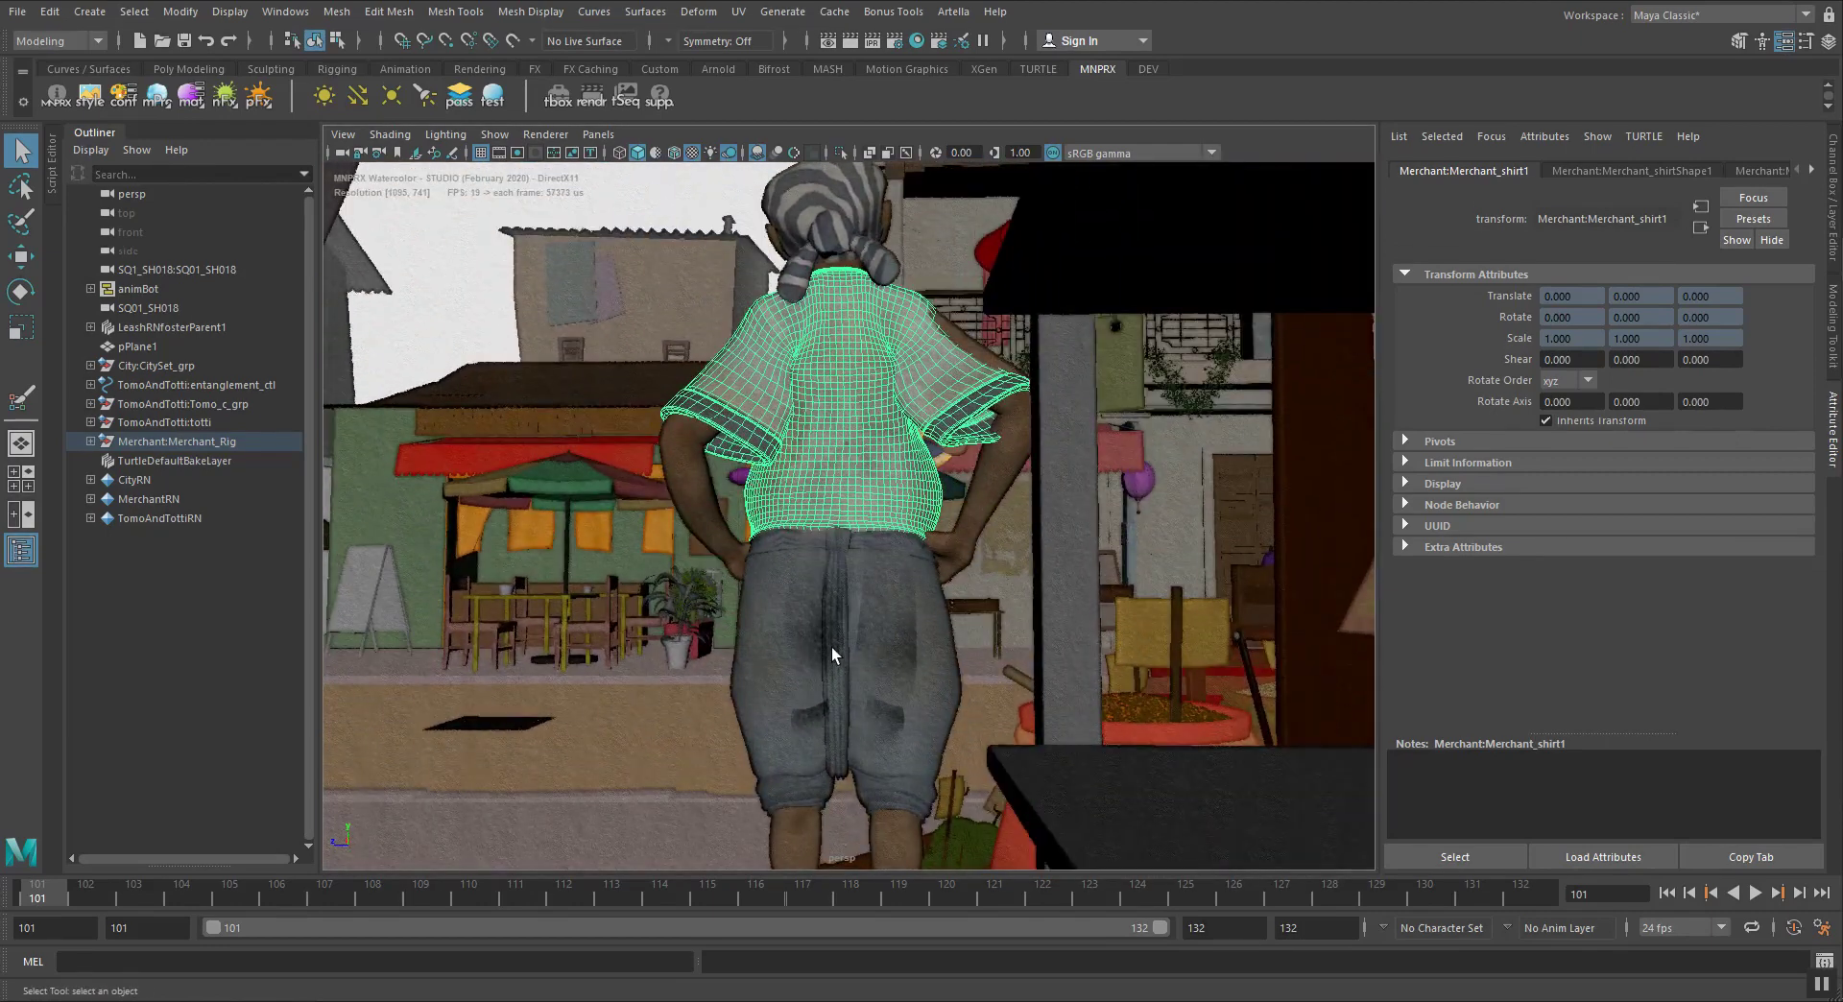
alt+drag(831, 647, 723, 562)
alt+drag(695, 637, 866, 573)
scroll(861, 497, down, 8)
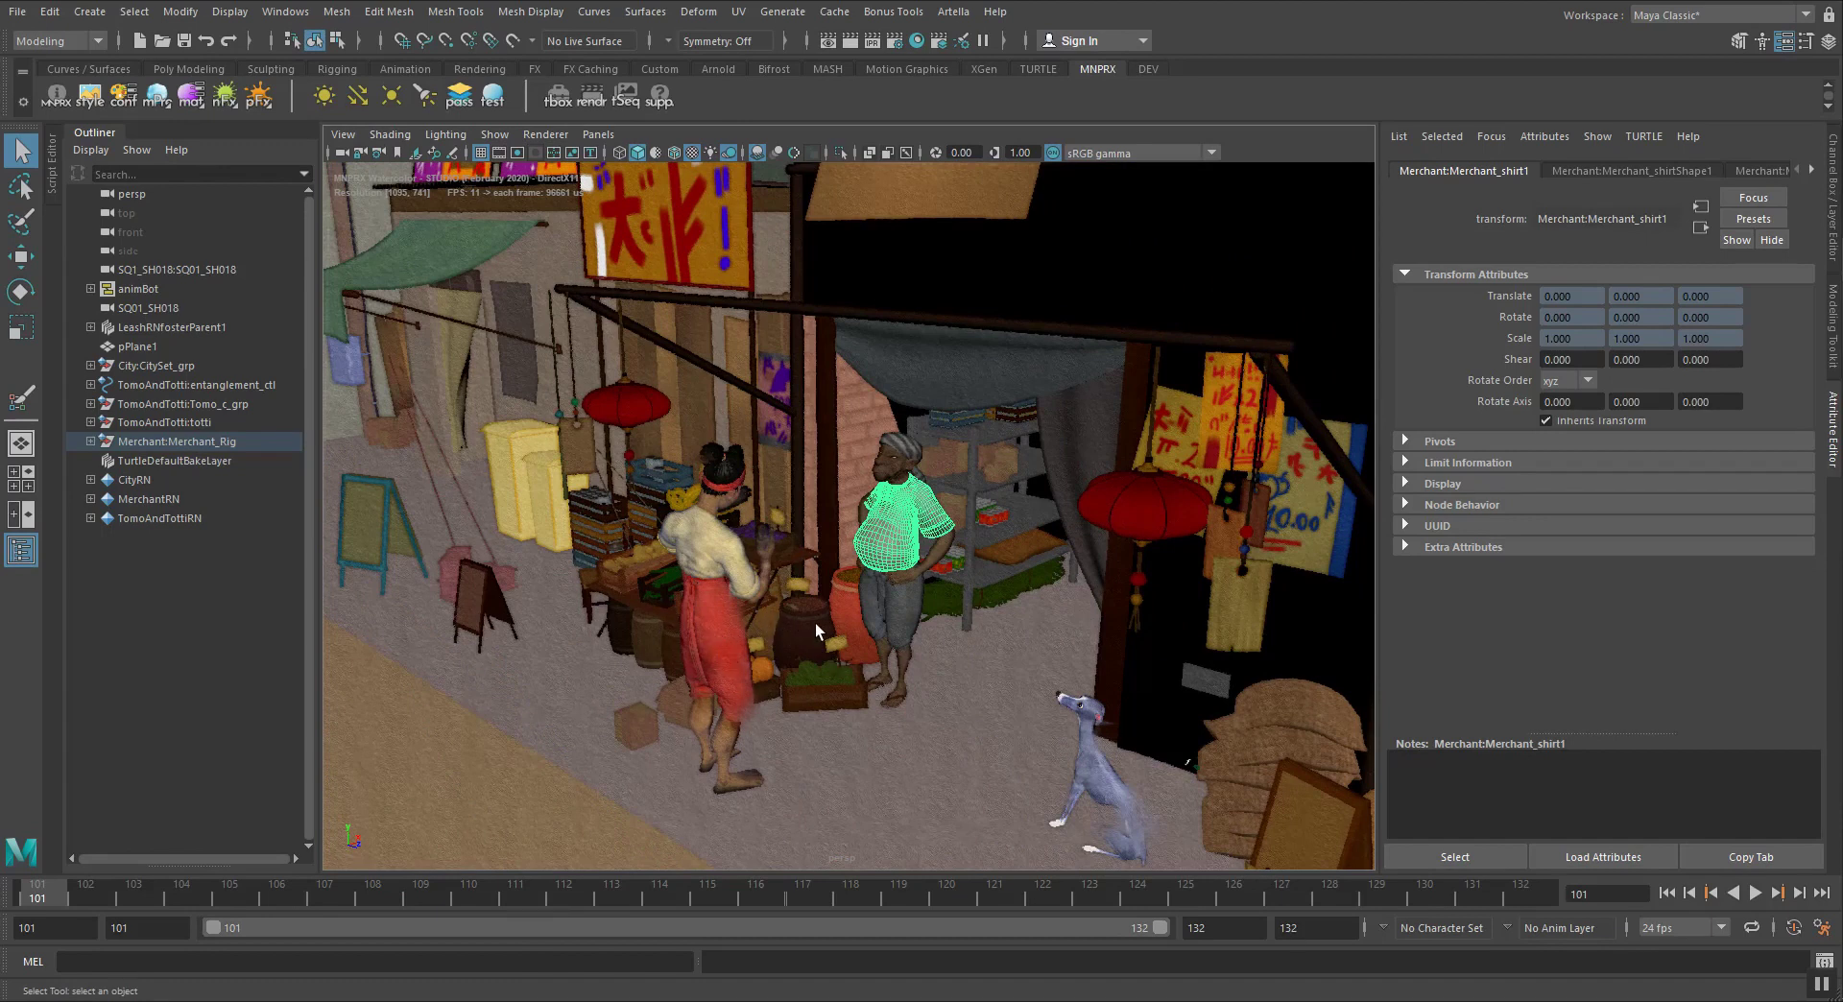
alt+drag(815, 623, 794, 599)
alt+middle_drag(794, 598, 837, 625)
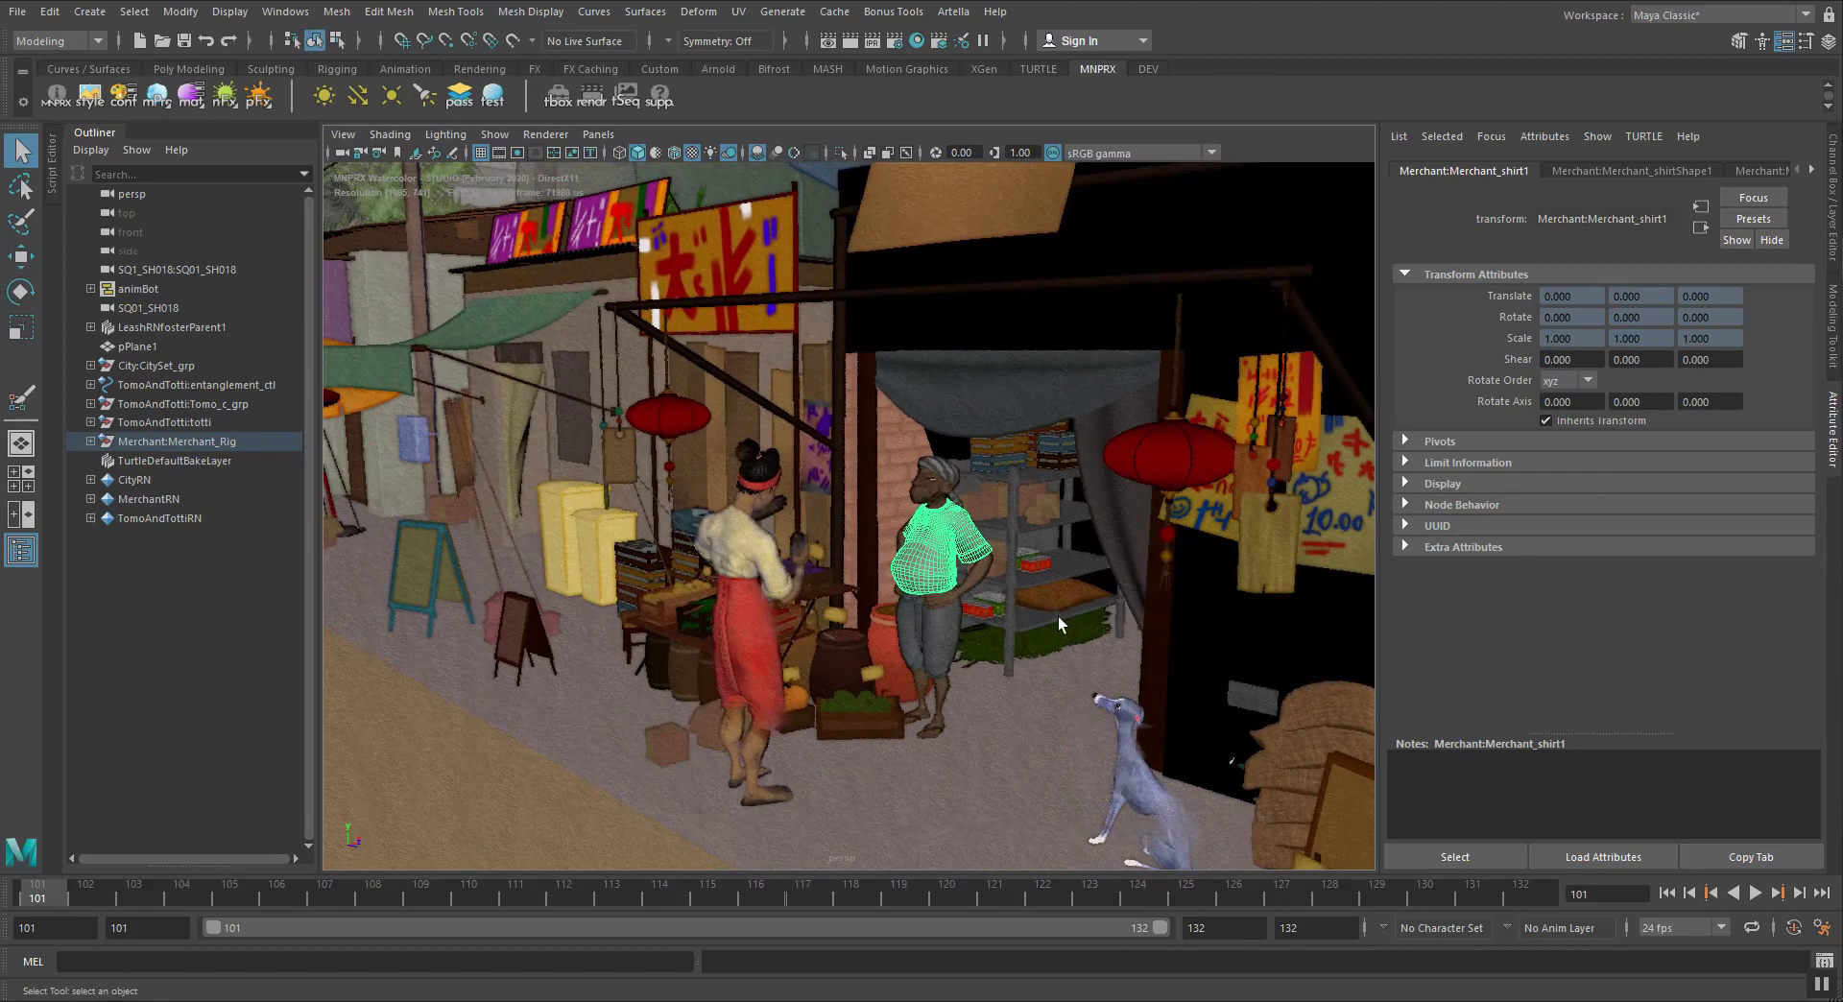
alt+drag(1058, 616, 797, 597)
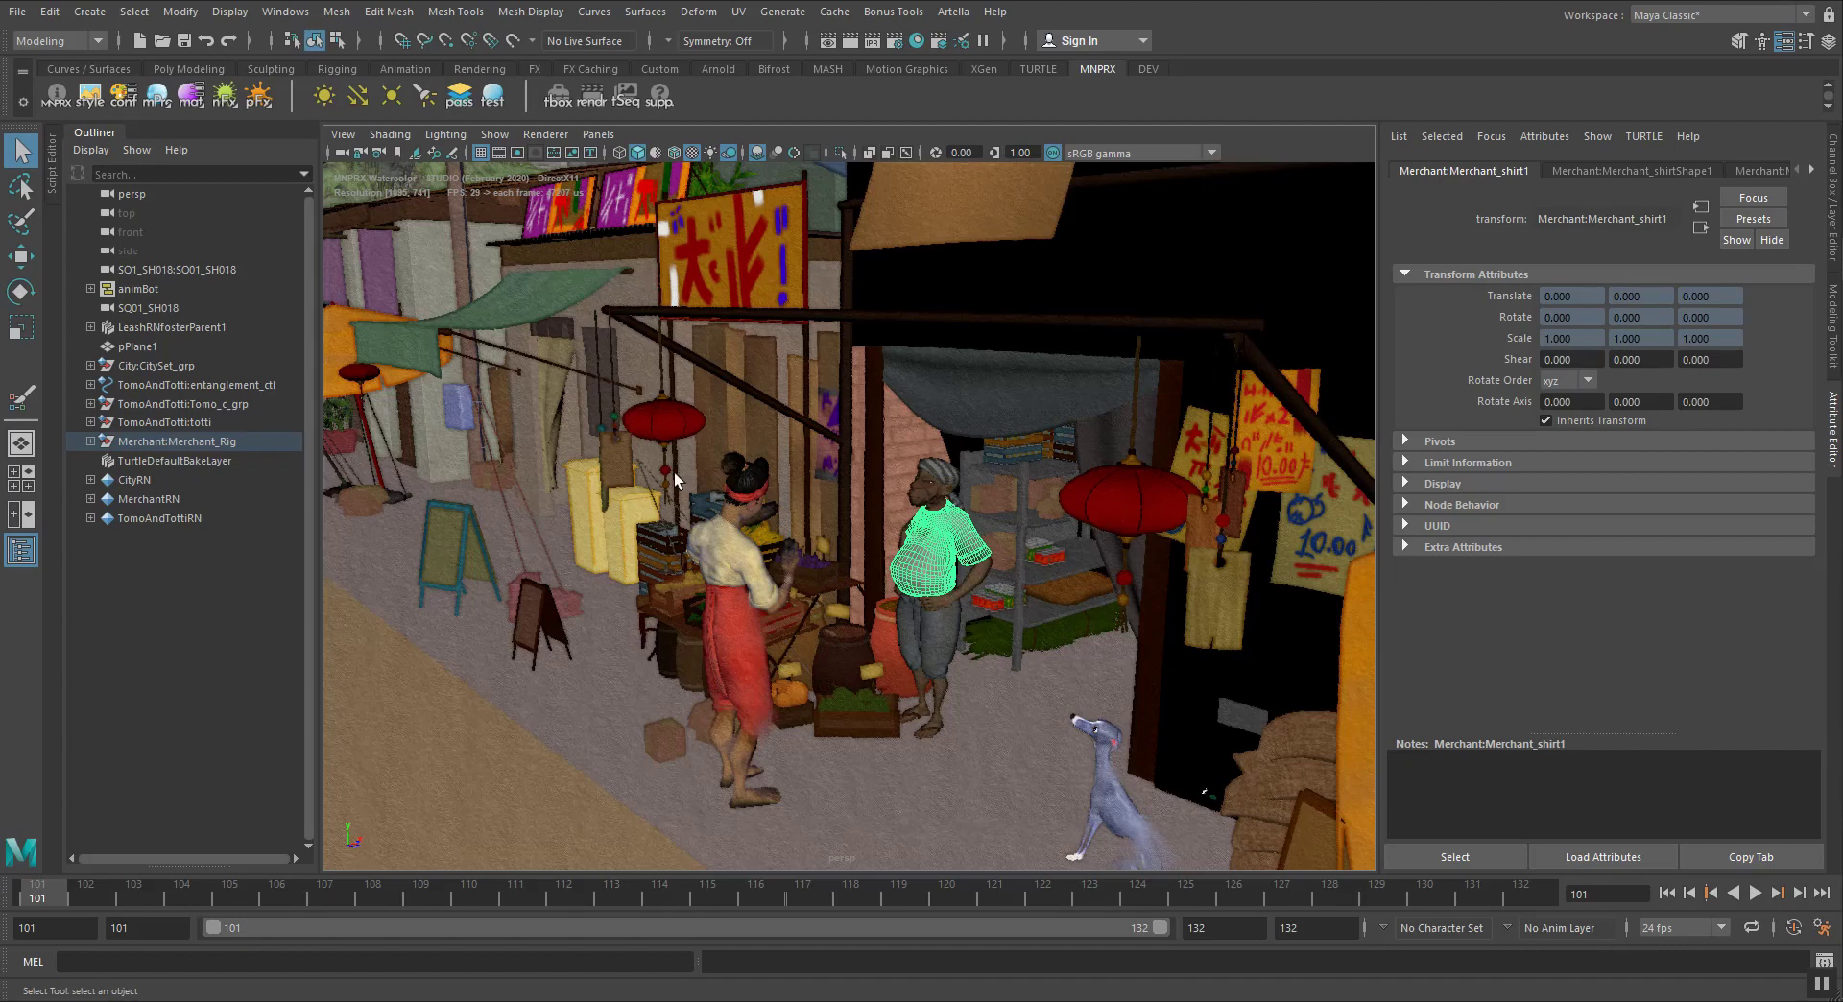
alt+drag(673, 472, 792, 508)
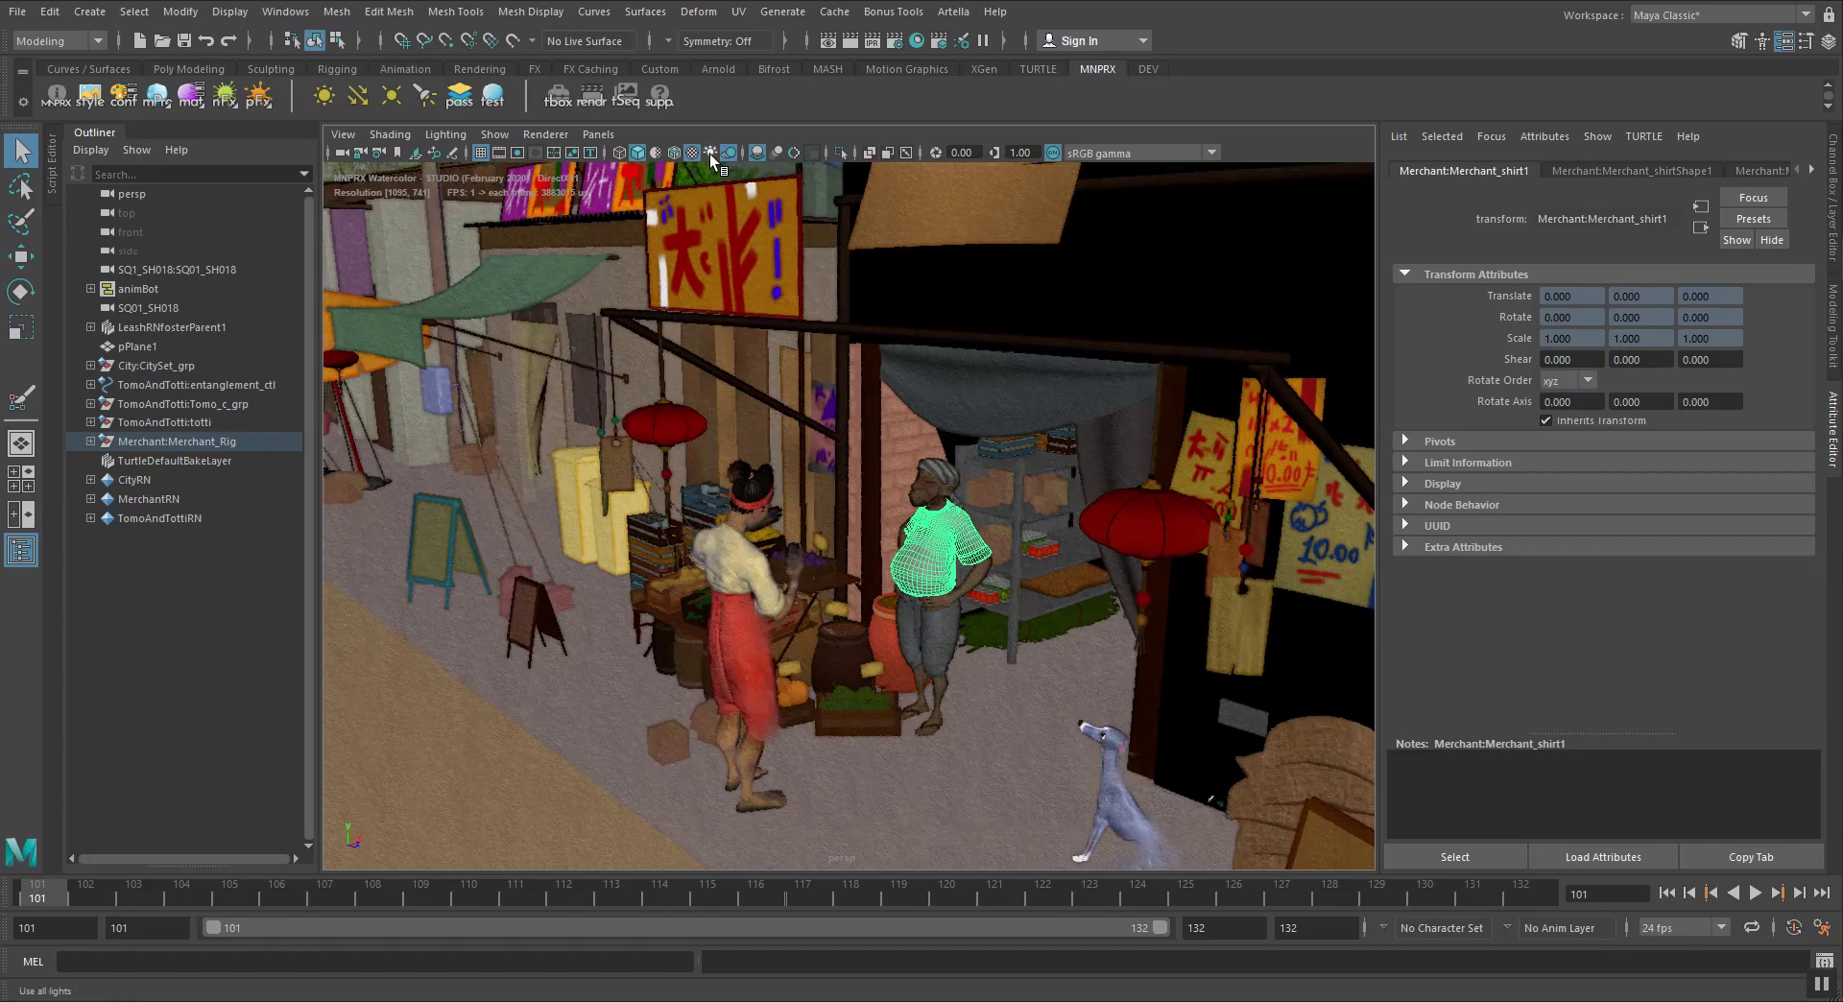
Switch the viewport to use all scene lights and inspect how the two characters and the stall are lit
click(710, 153)
alt+drag(795, 439, 923, 378)
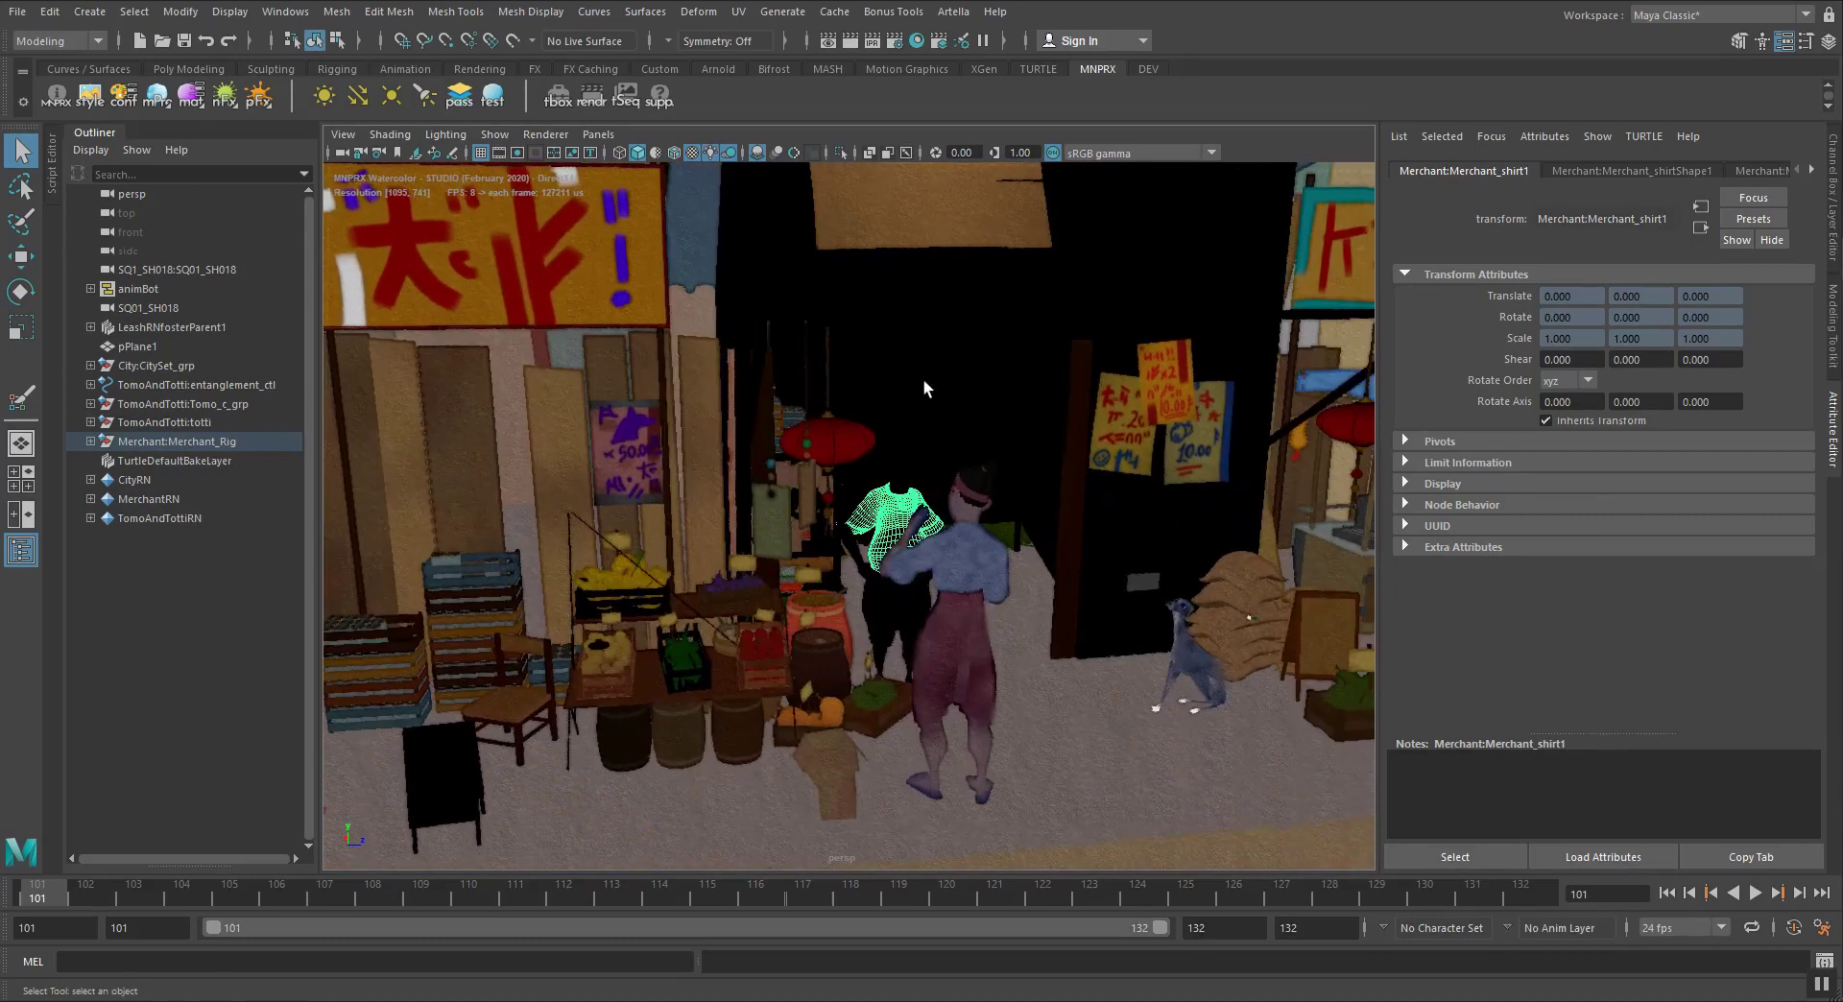
click(990, 543)
alt+drag(1016, 509, 900, 508)
click(929, 539)
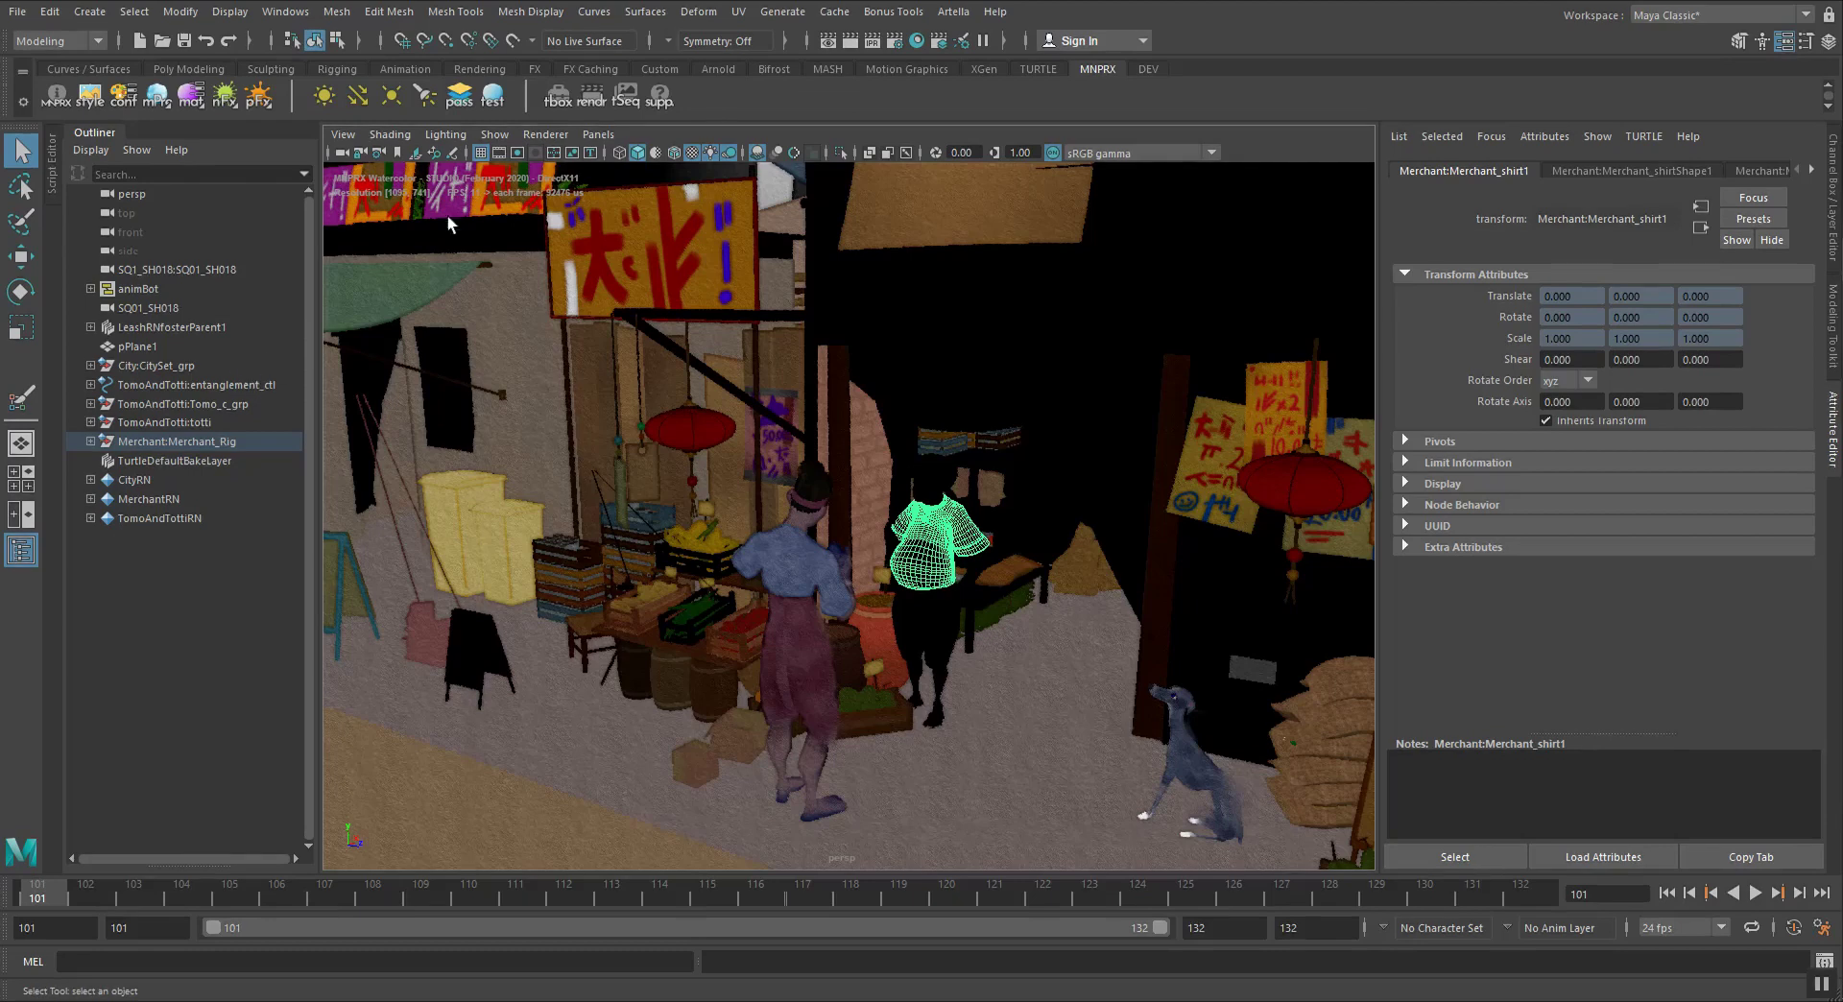
Open the Pass Inspector, set the active target to normalsTarget and compare the shirts of the two characters
click(443, 101)
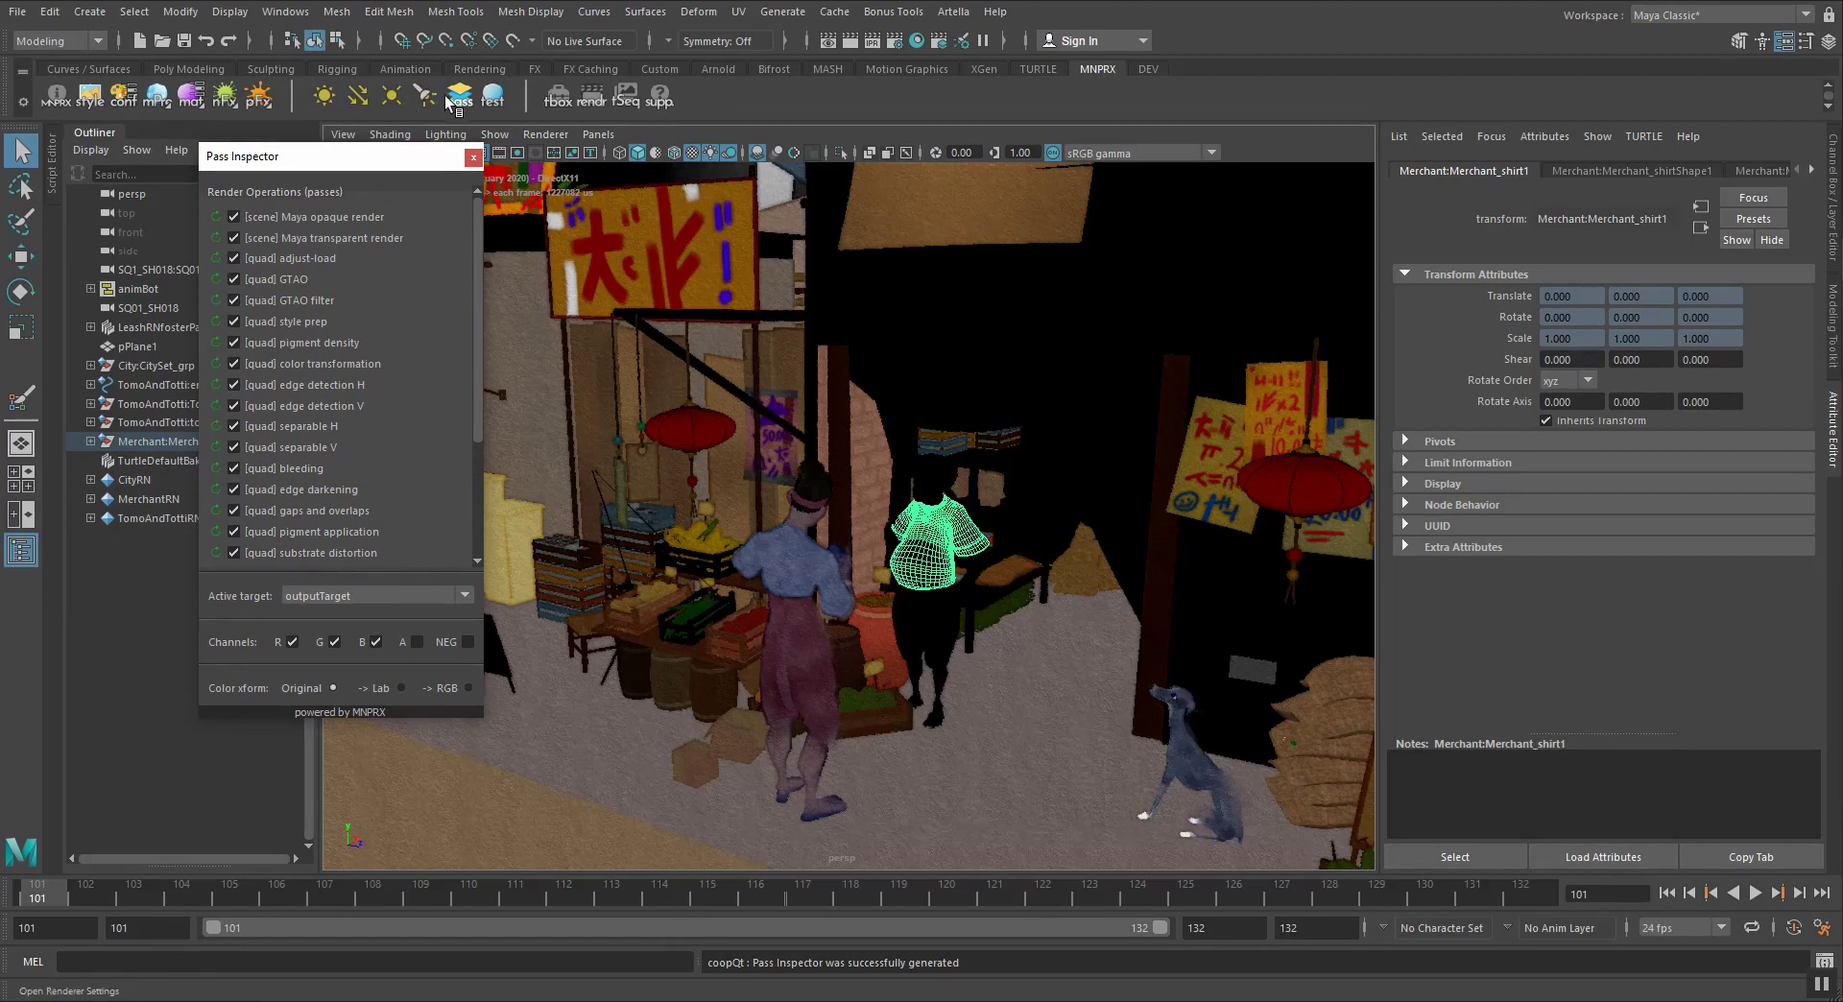
drag(348, 170, 364, 173)
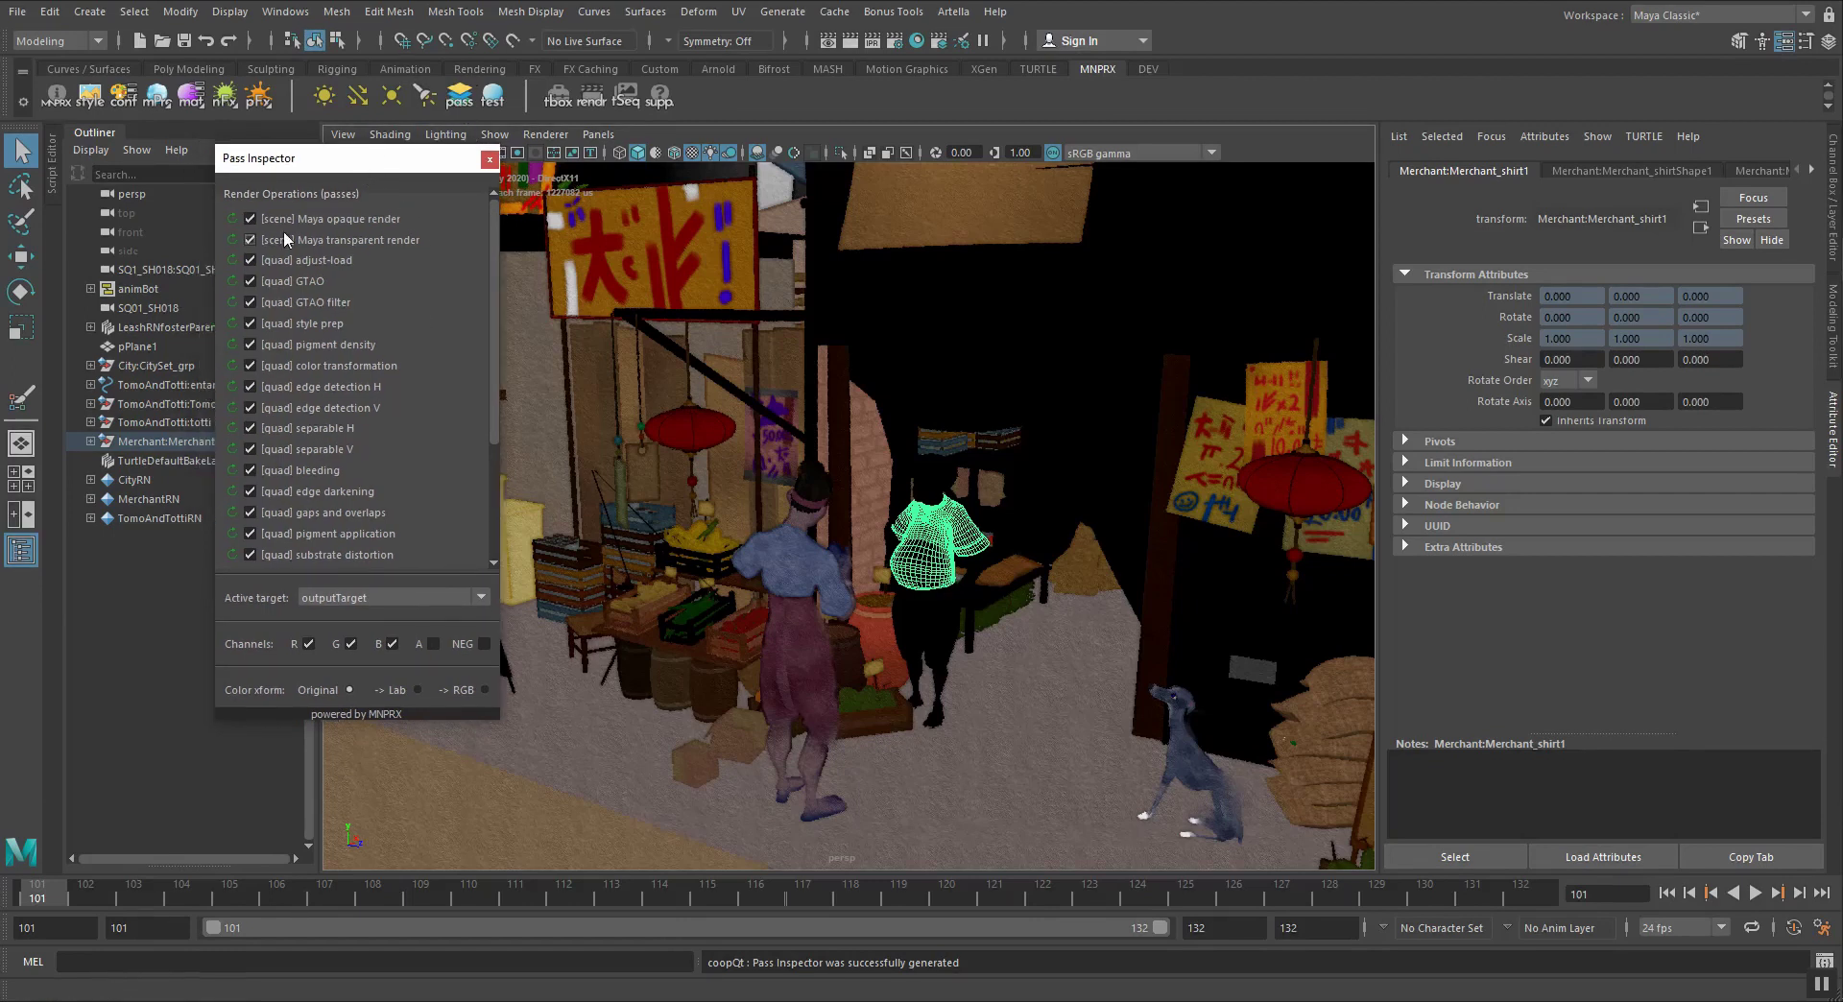
click(365, 600)
scroll(429, 666, up, 4)
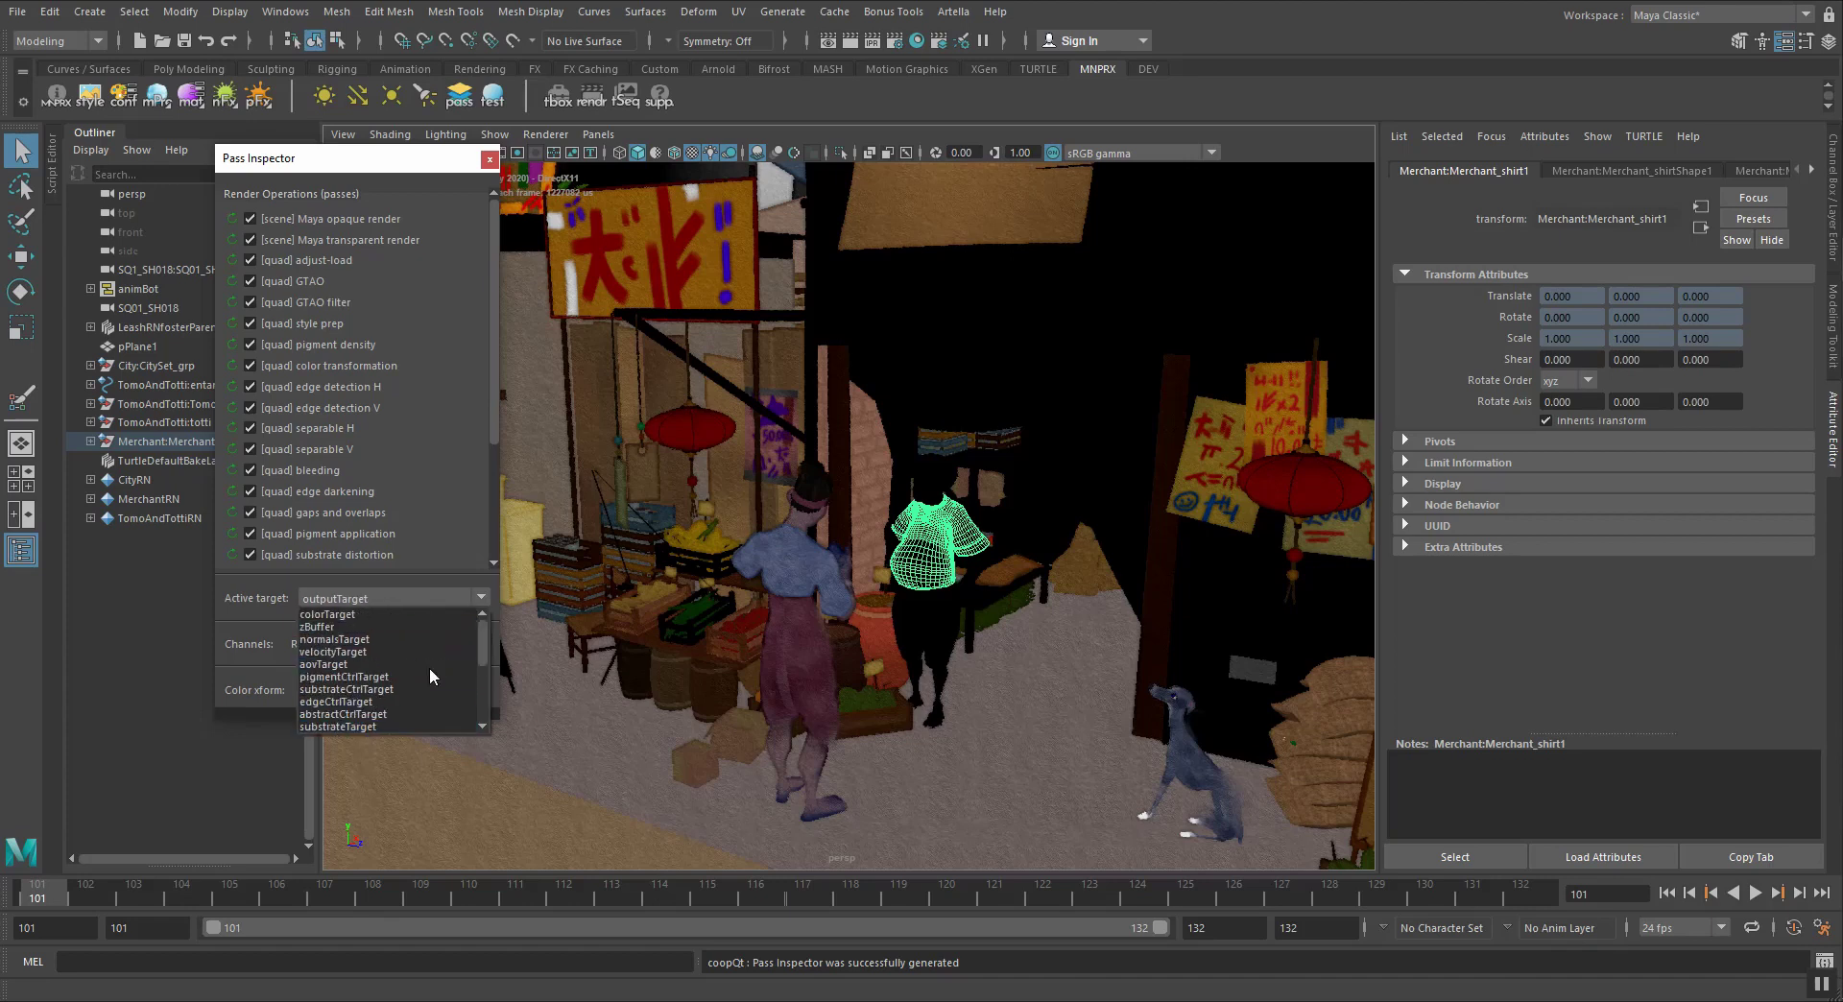
click(352, 641)
alt+drag(775, 589, 833, 578)
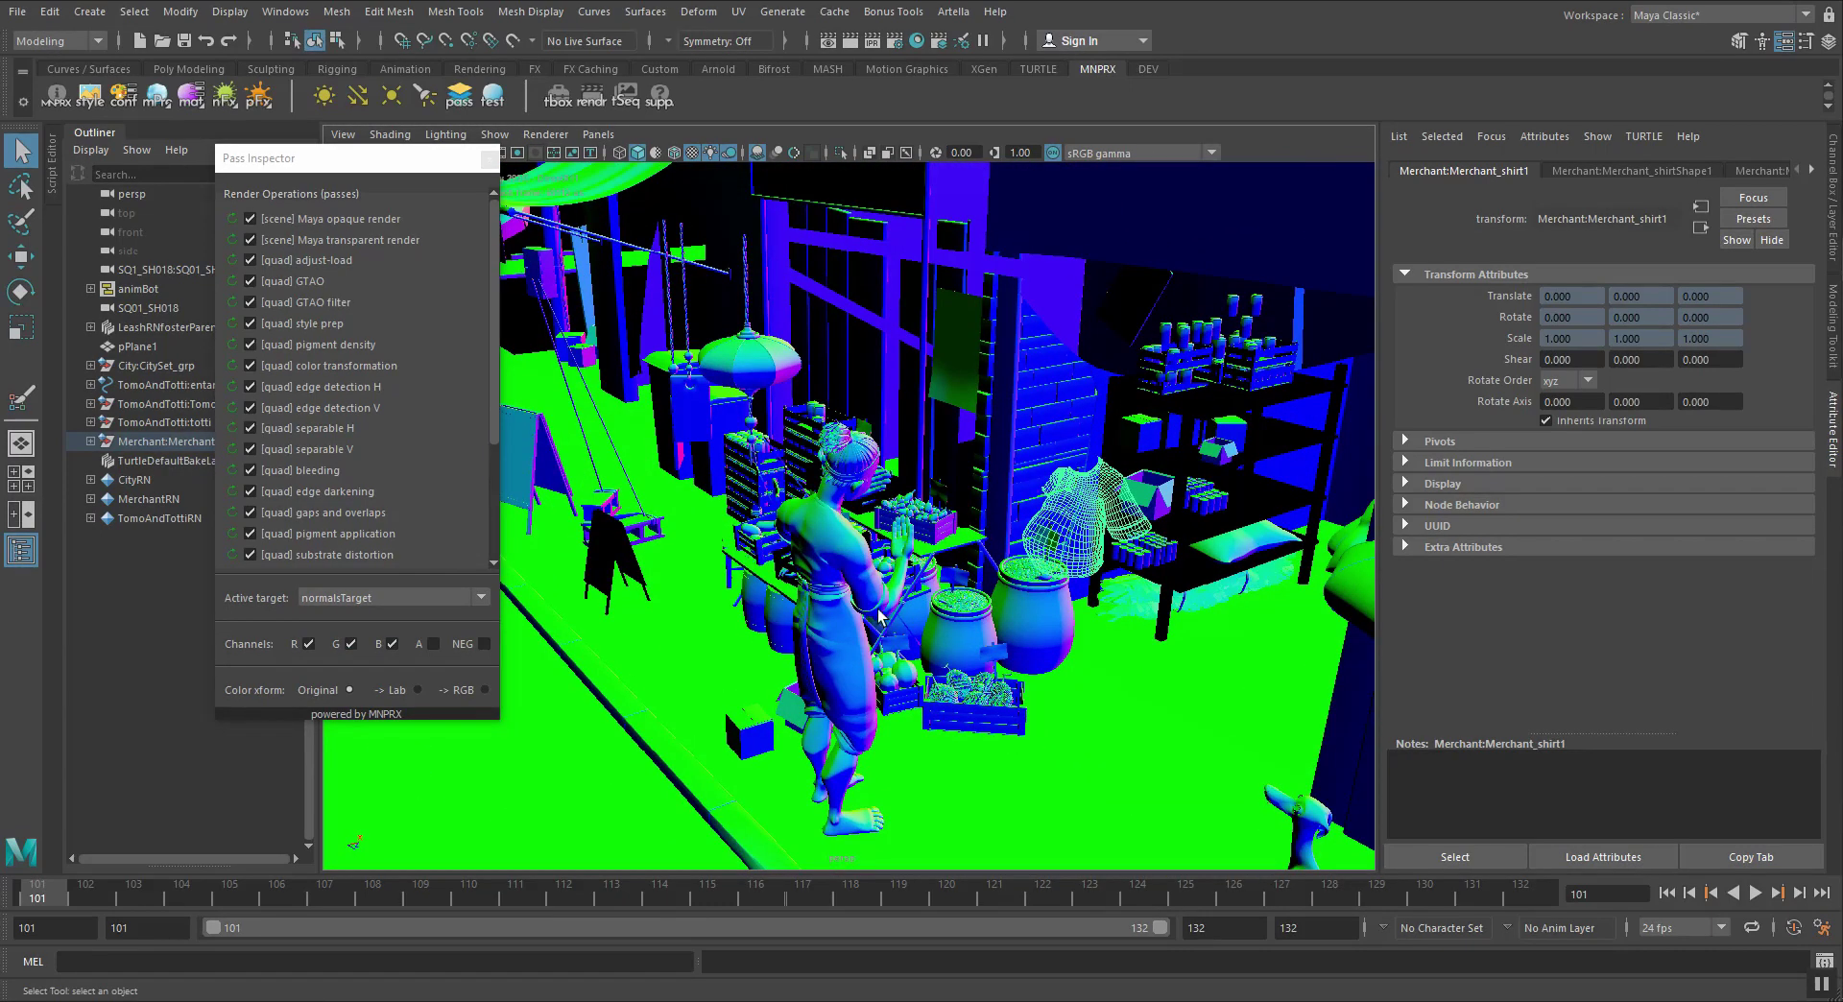
click(838, 569)
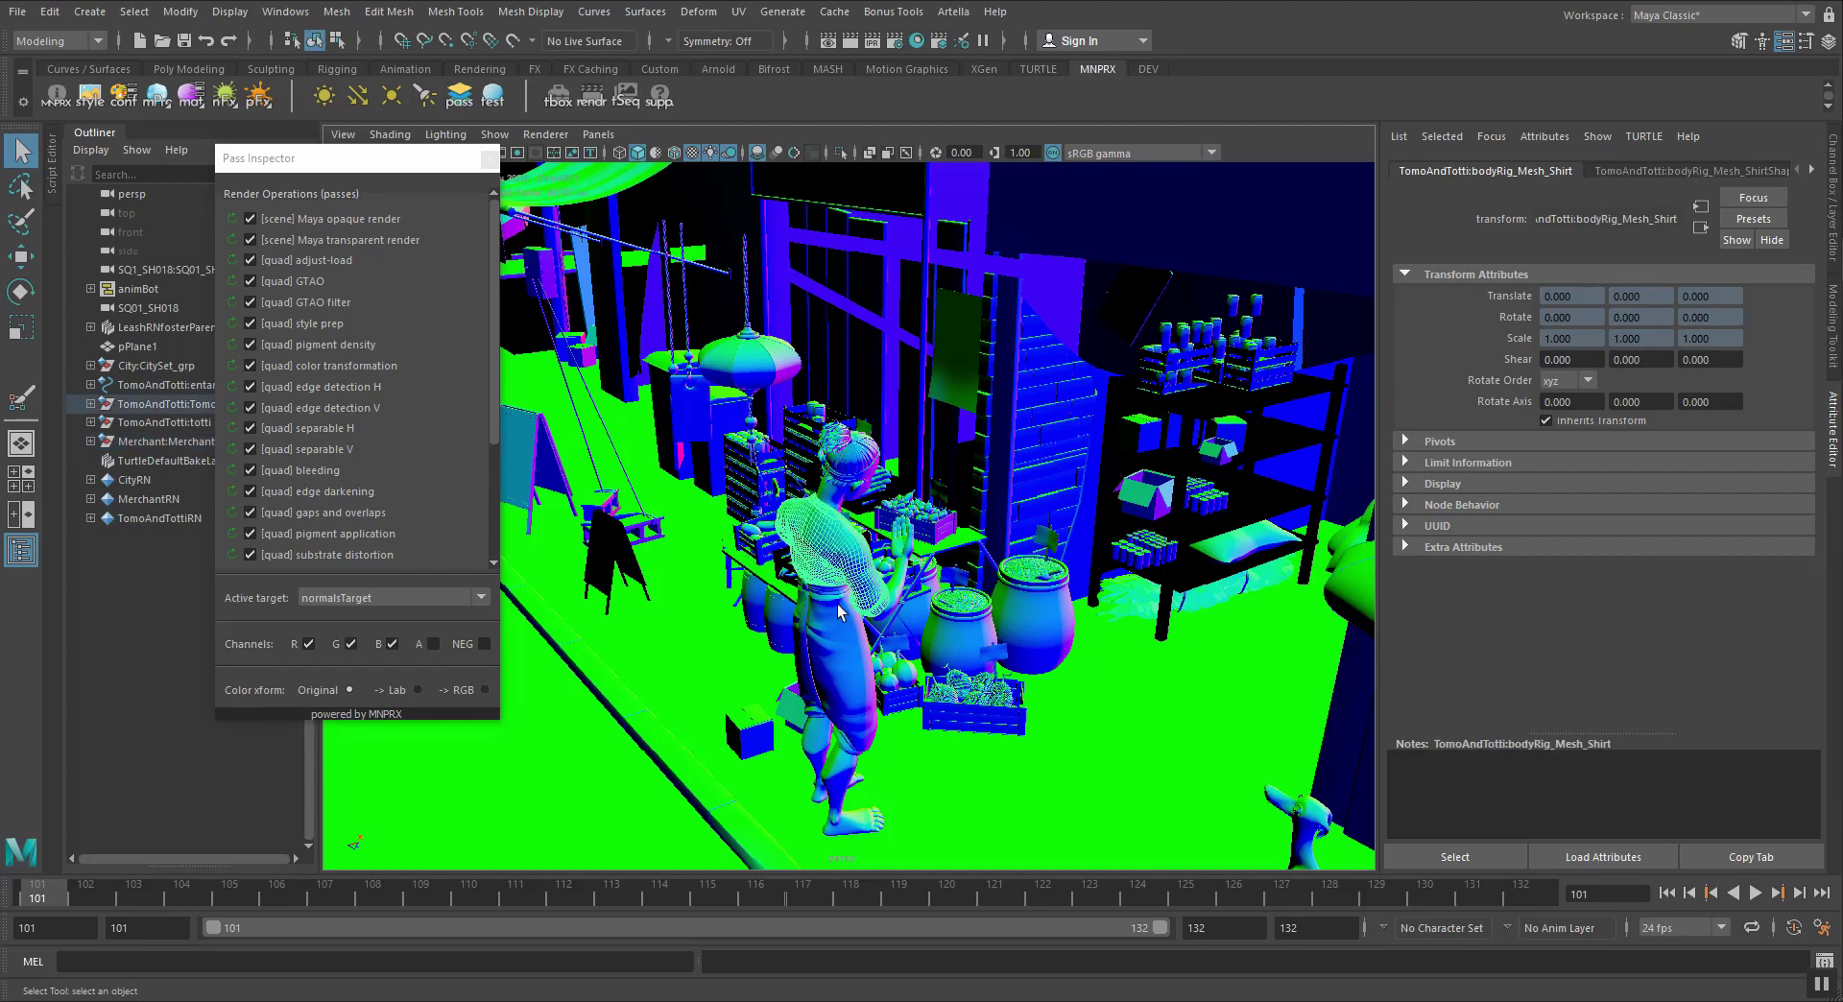
click(1045, 519)
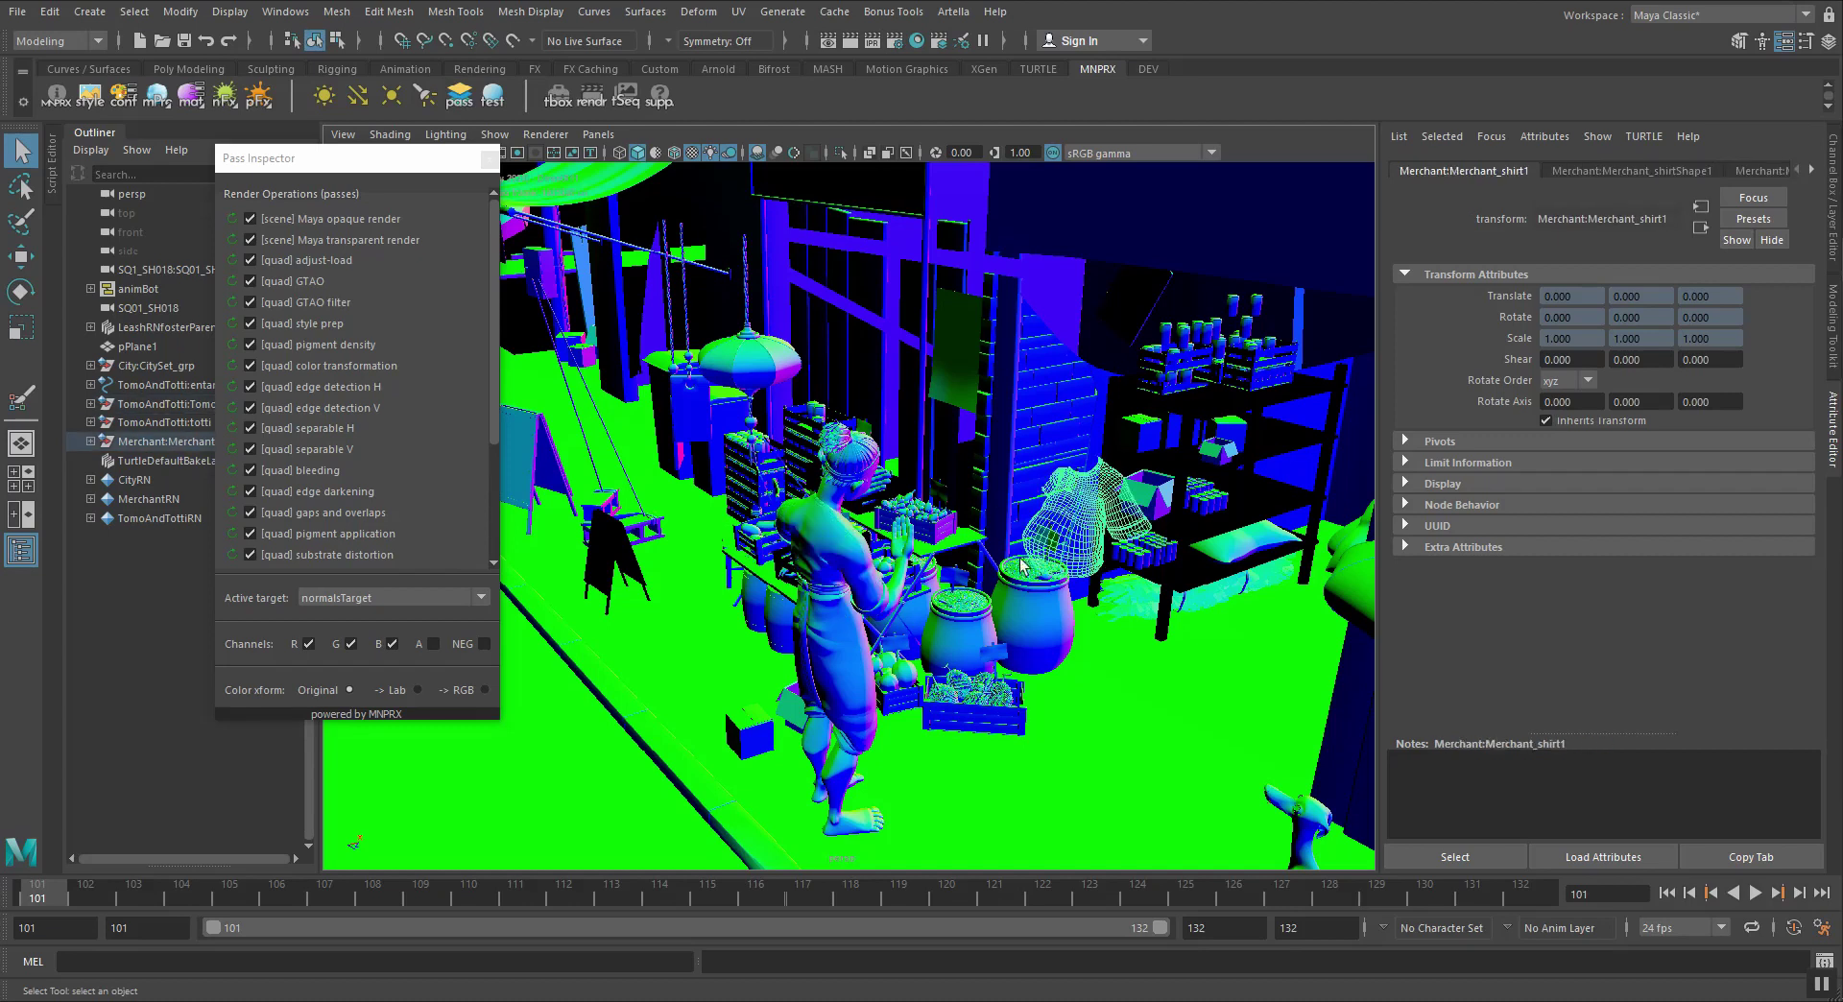
Turn on wireframe on shaded and inspect the mesh normals of the merchant and the surrounding stall
drag(367, 174, 307, 253)
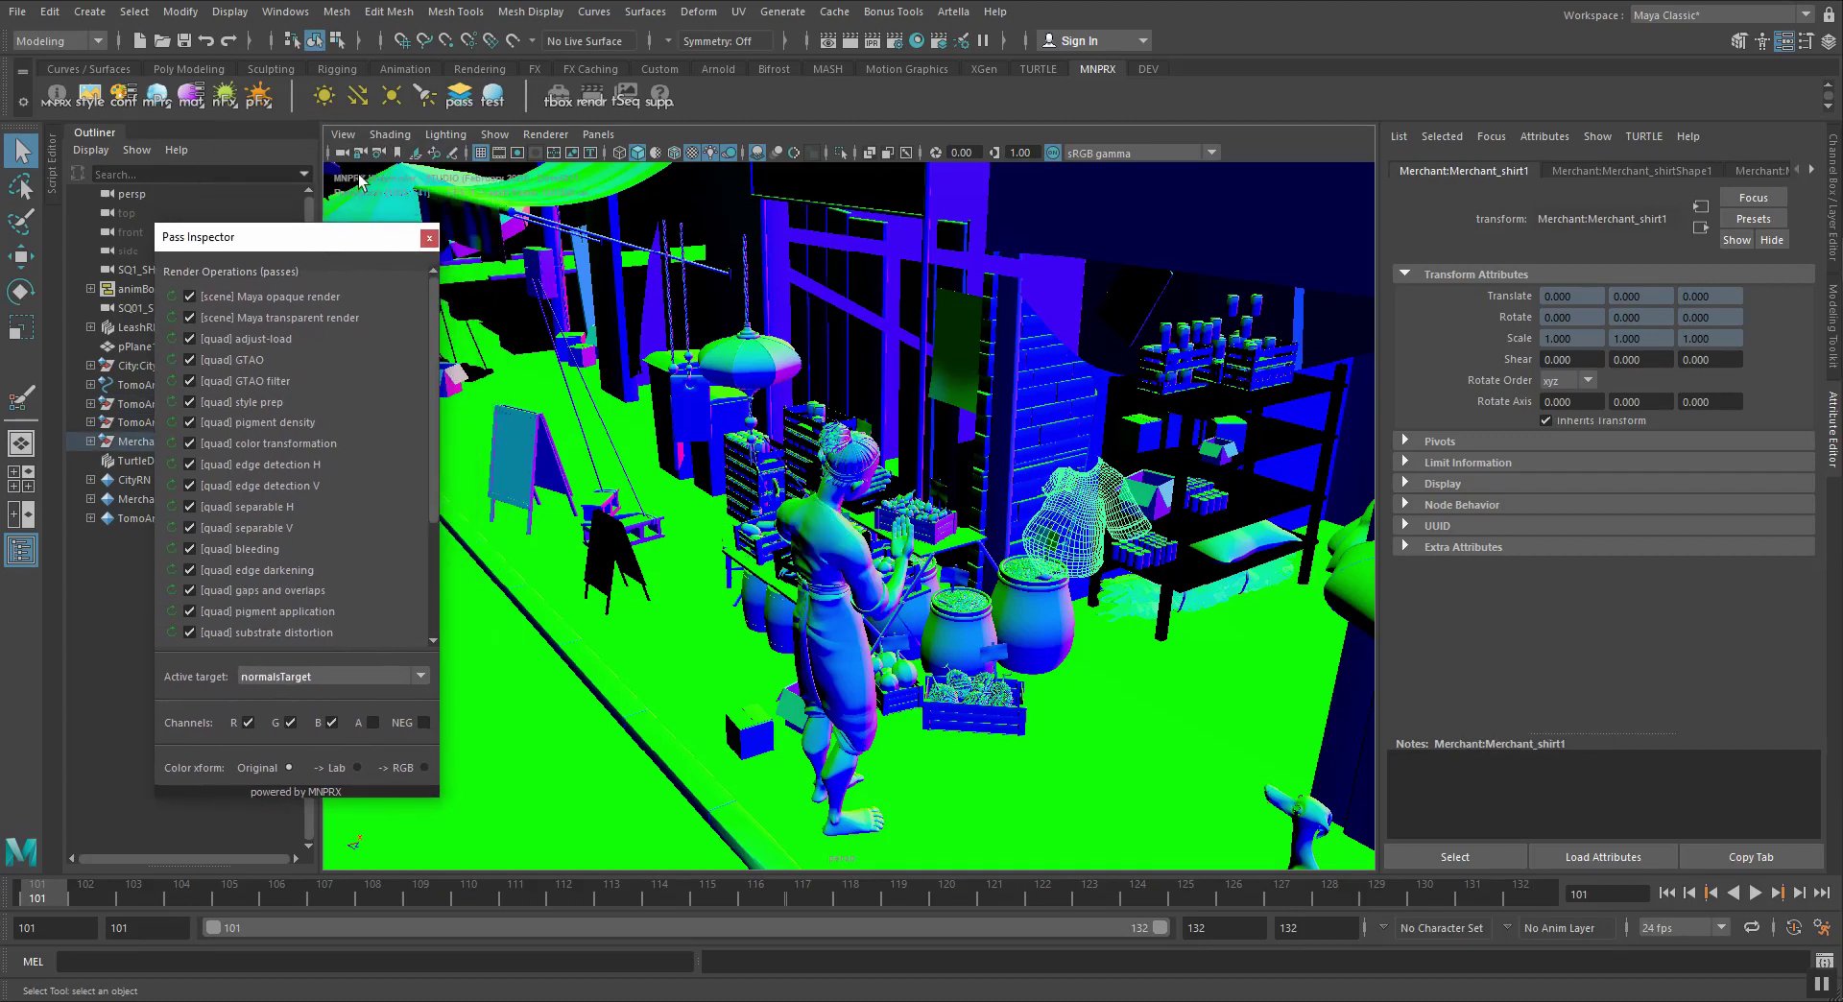
click(390, 134)
click(436, 307)
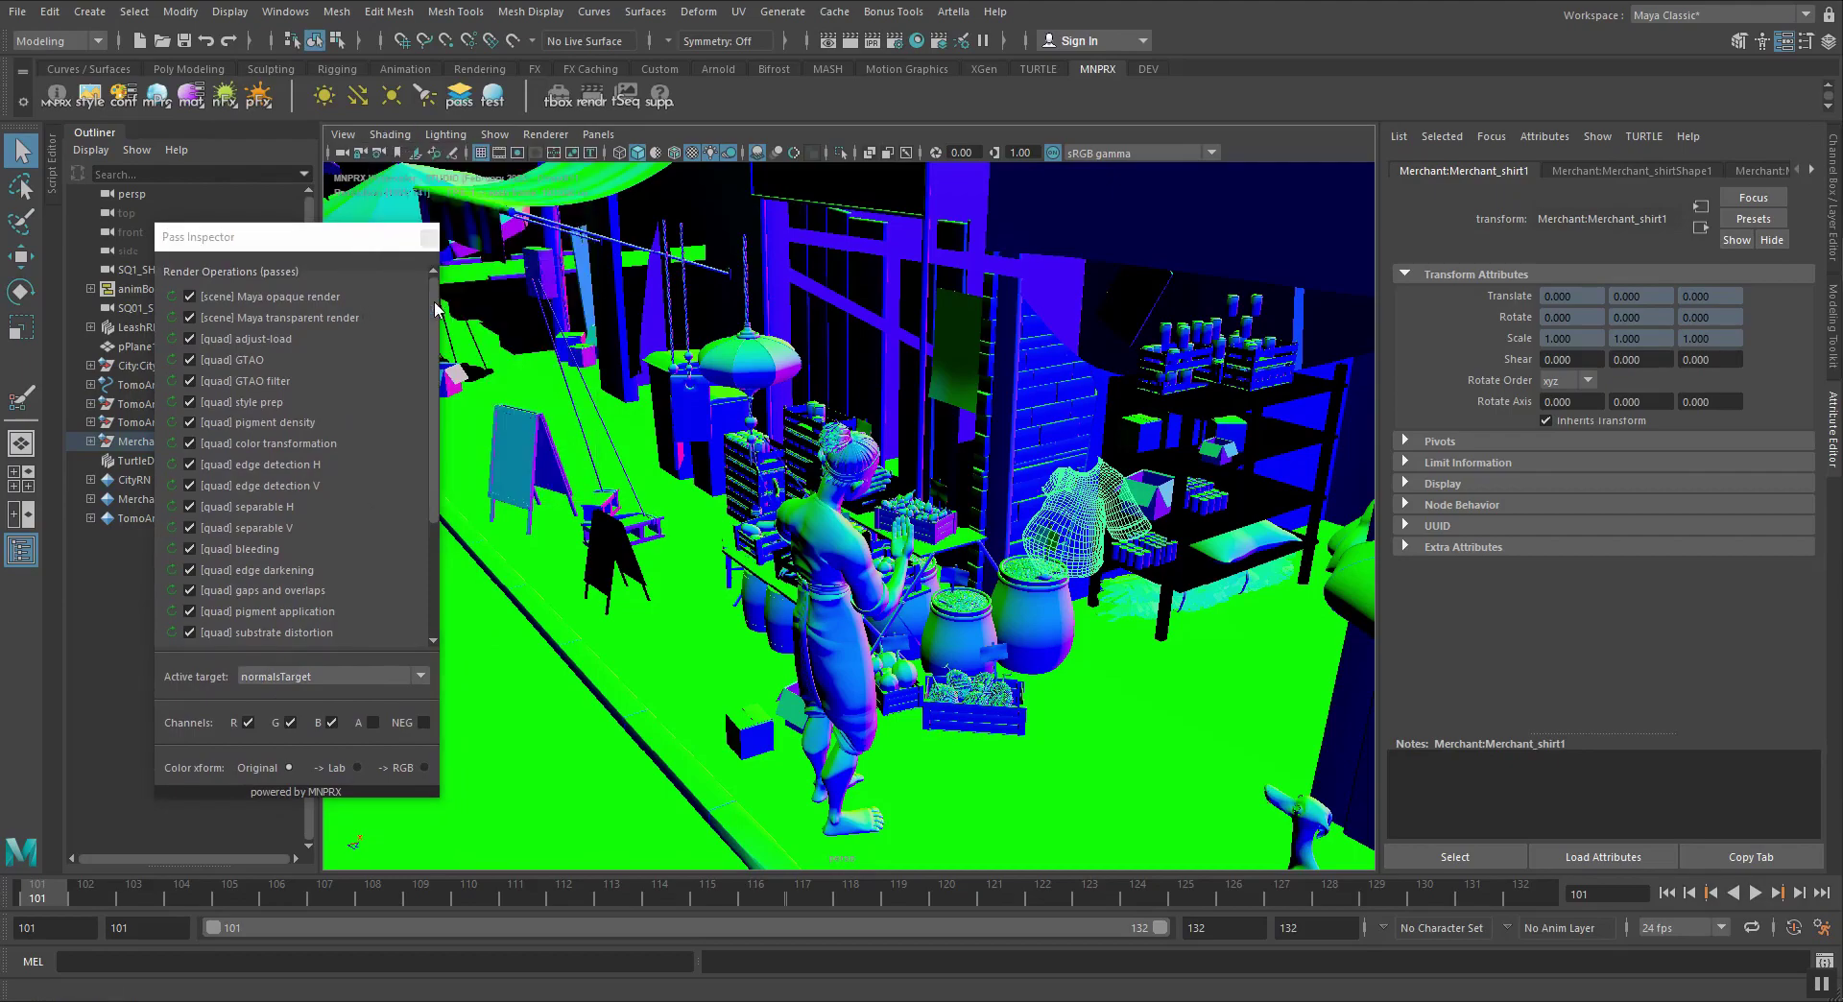
alt+drag(744, 505, 826, 508)
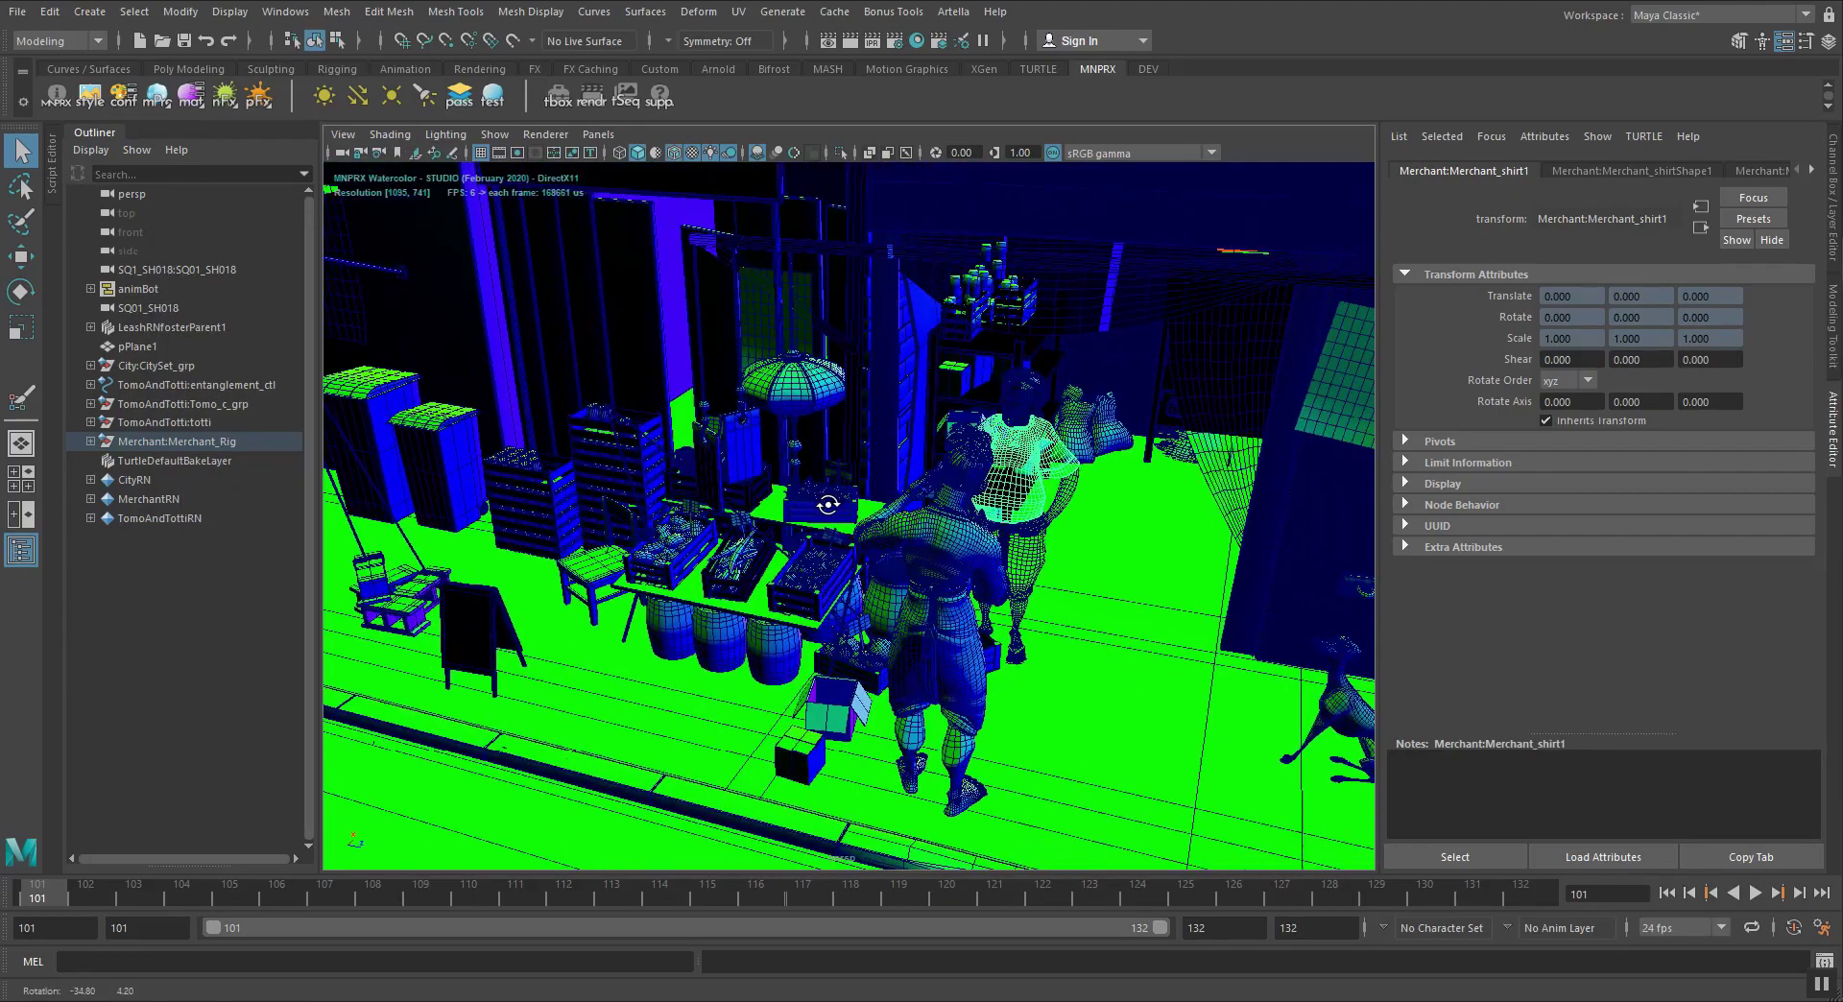
alt+middle_drag(827, 505, 599, 504)
scroll(599, 503, up, 4)
mouse_move(599, 504)
alt+mouse_down()
mouse_move(760, 531)
mouse_move(581, 524)
alt+mouse_up()
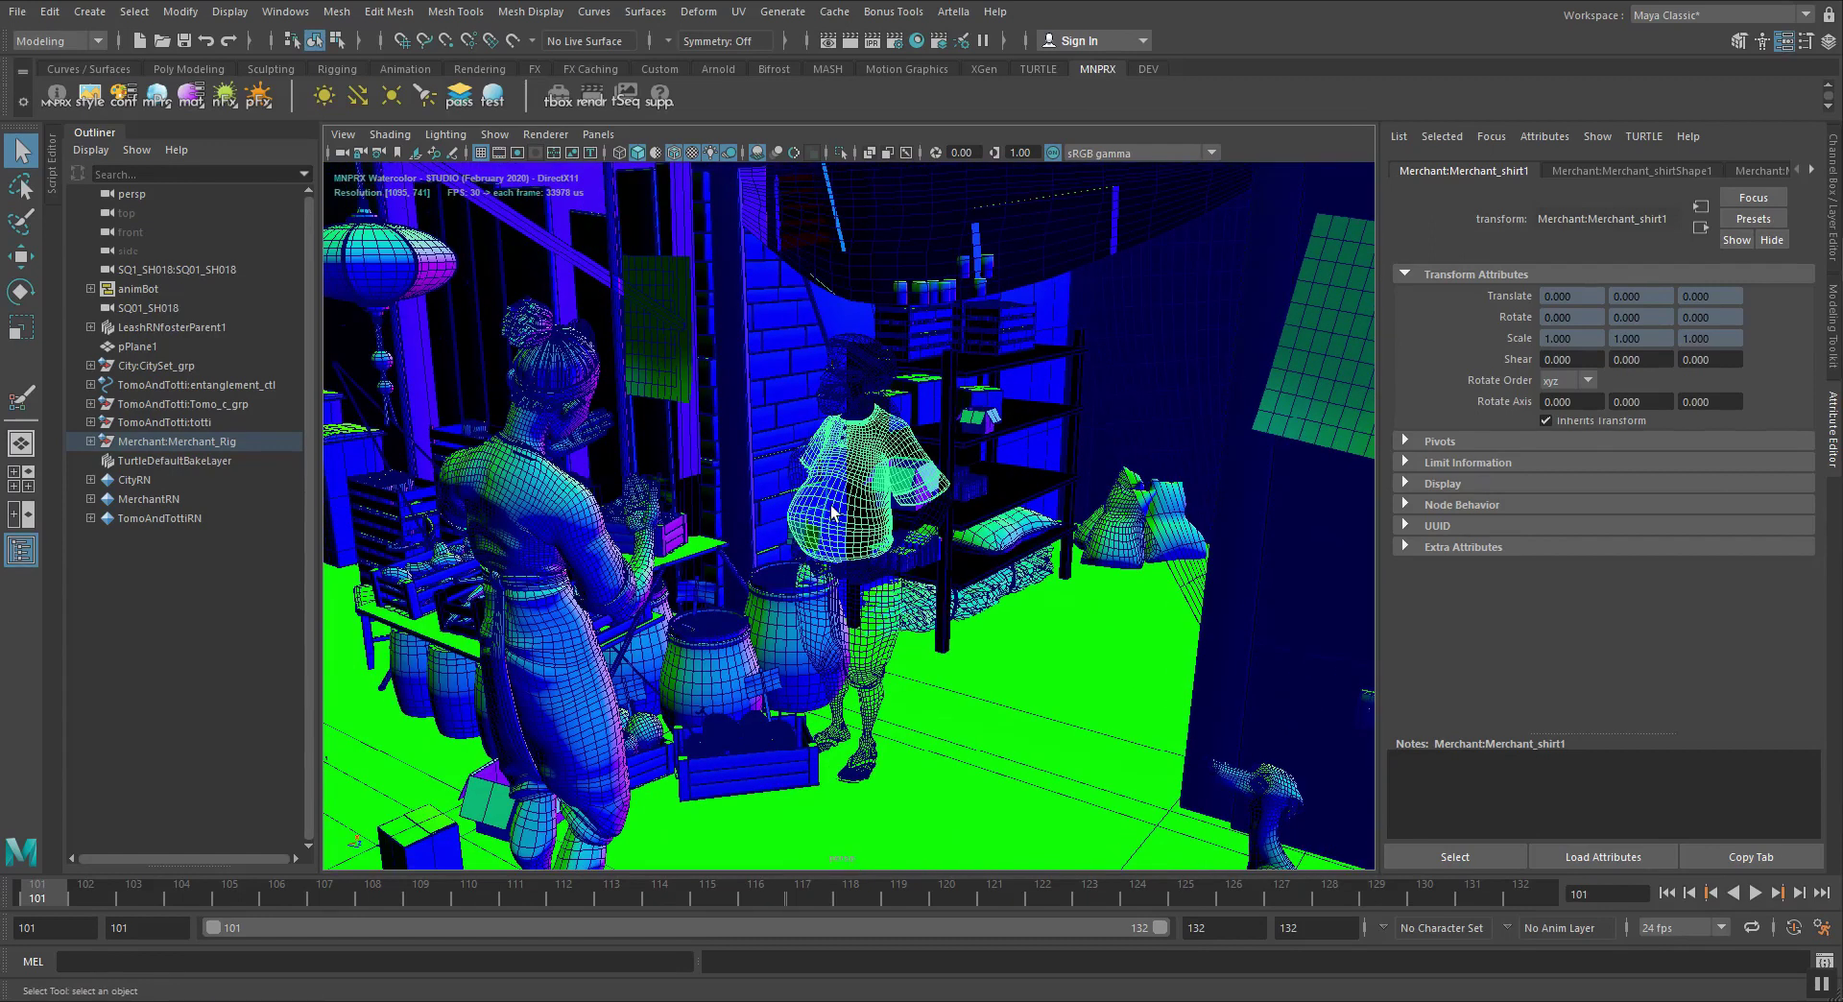
alt+drag(829, 593, 806, 568)
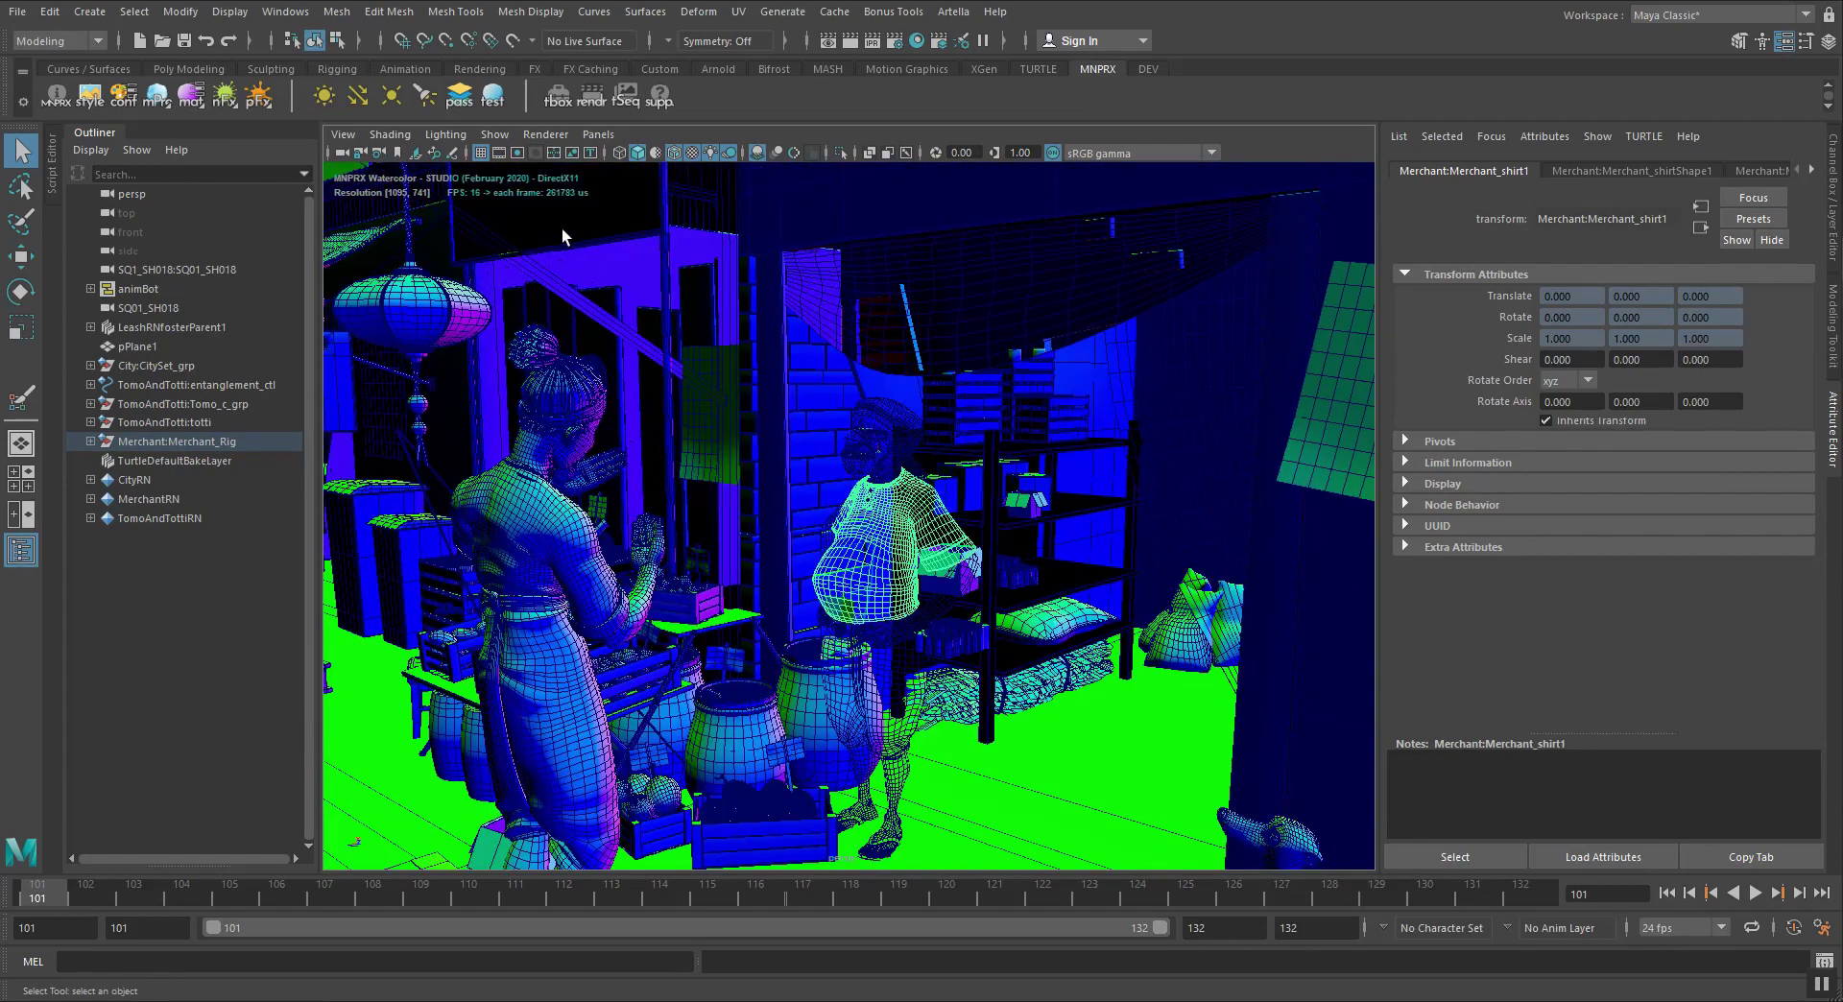
Bring back the Pass Inspector, set its active target to outputTarget and place it clear of the viewport
click(459, 96)
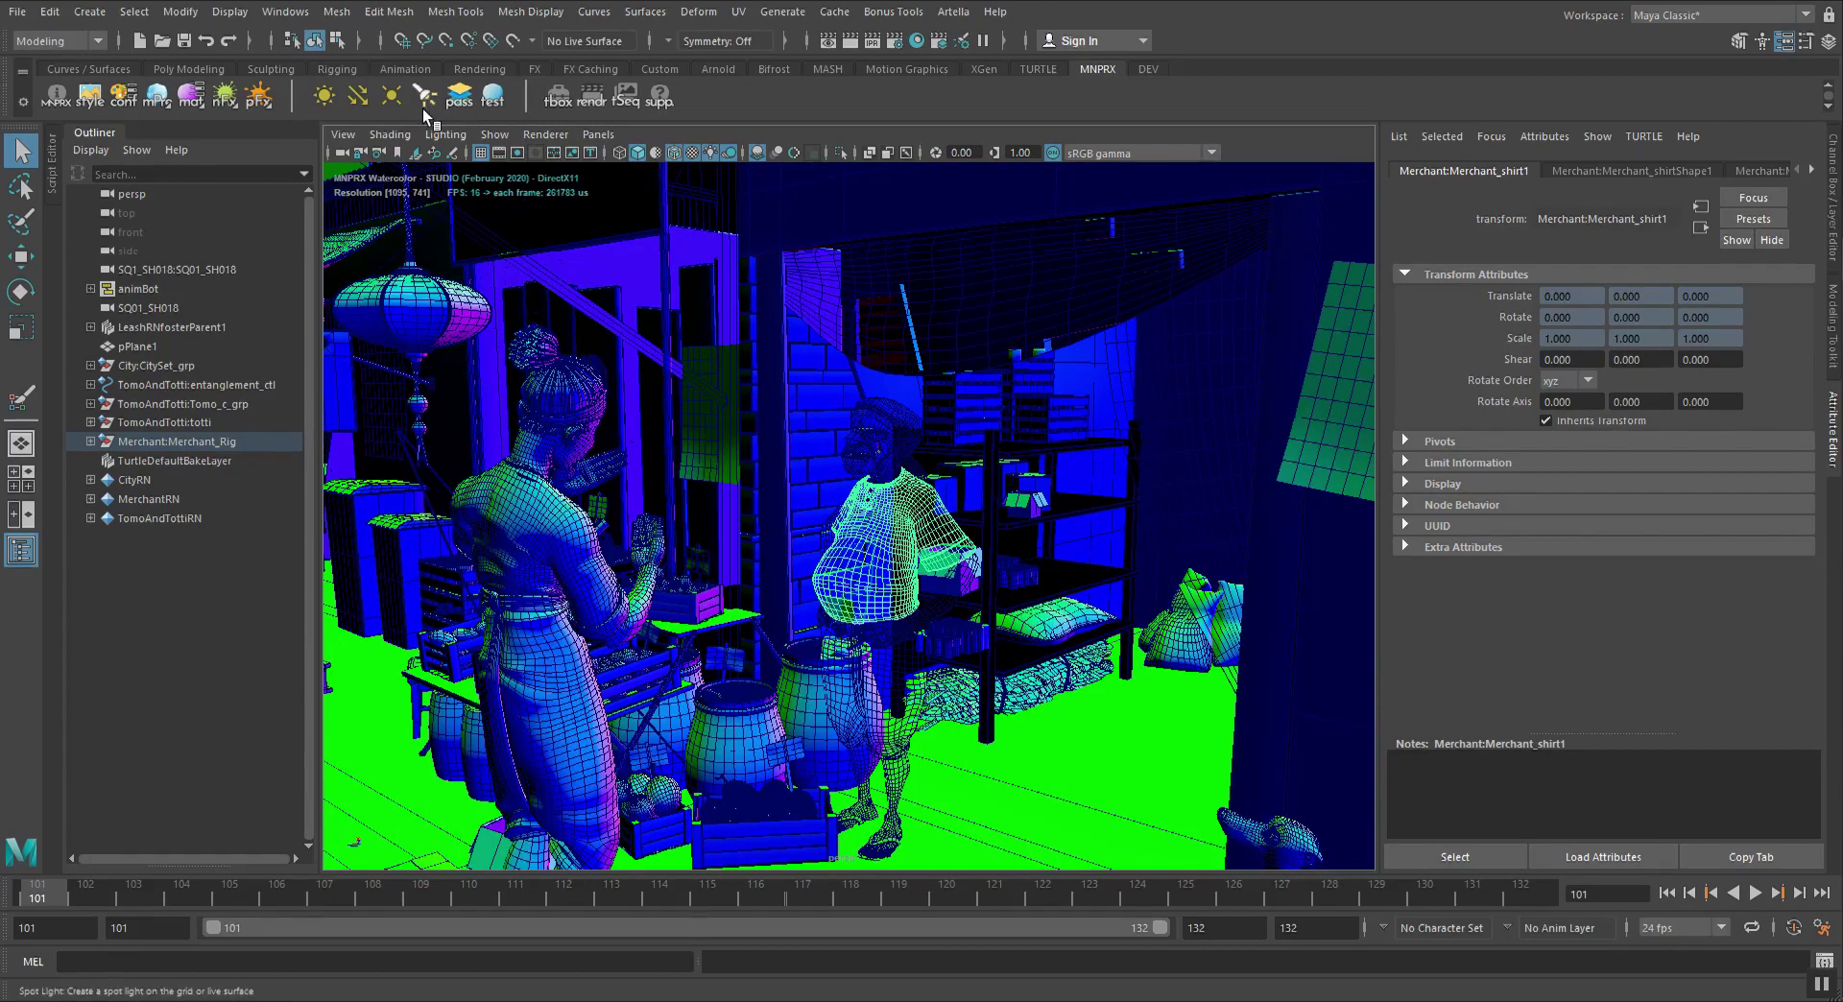
click(297, 677)
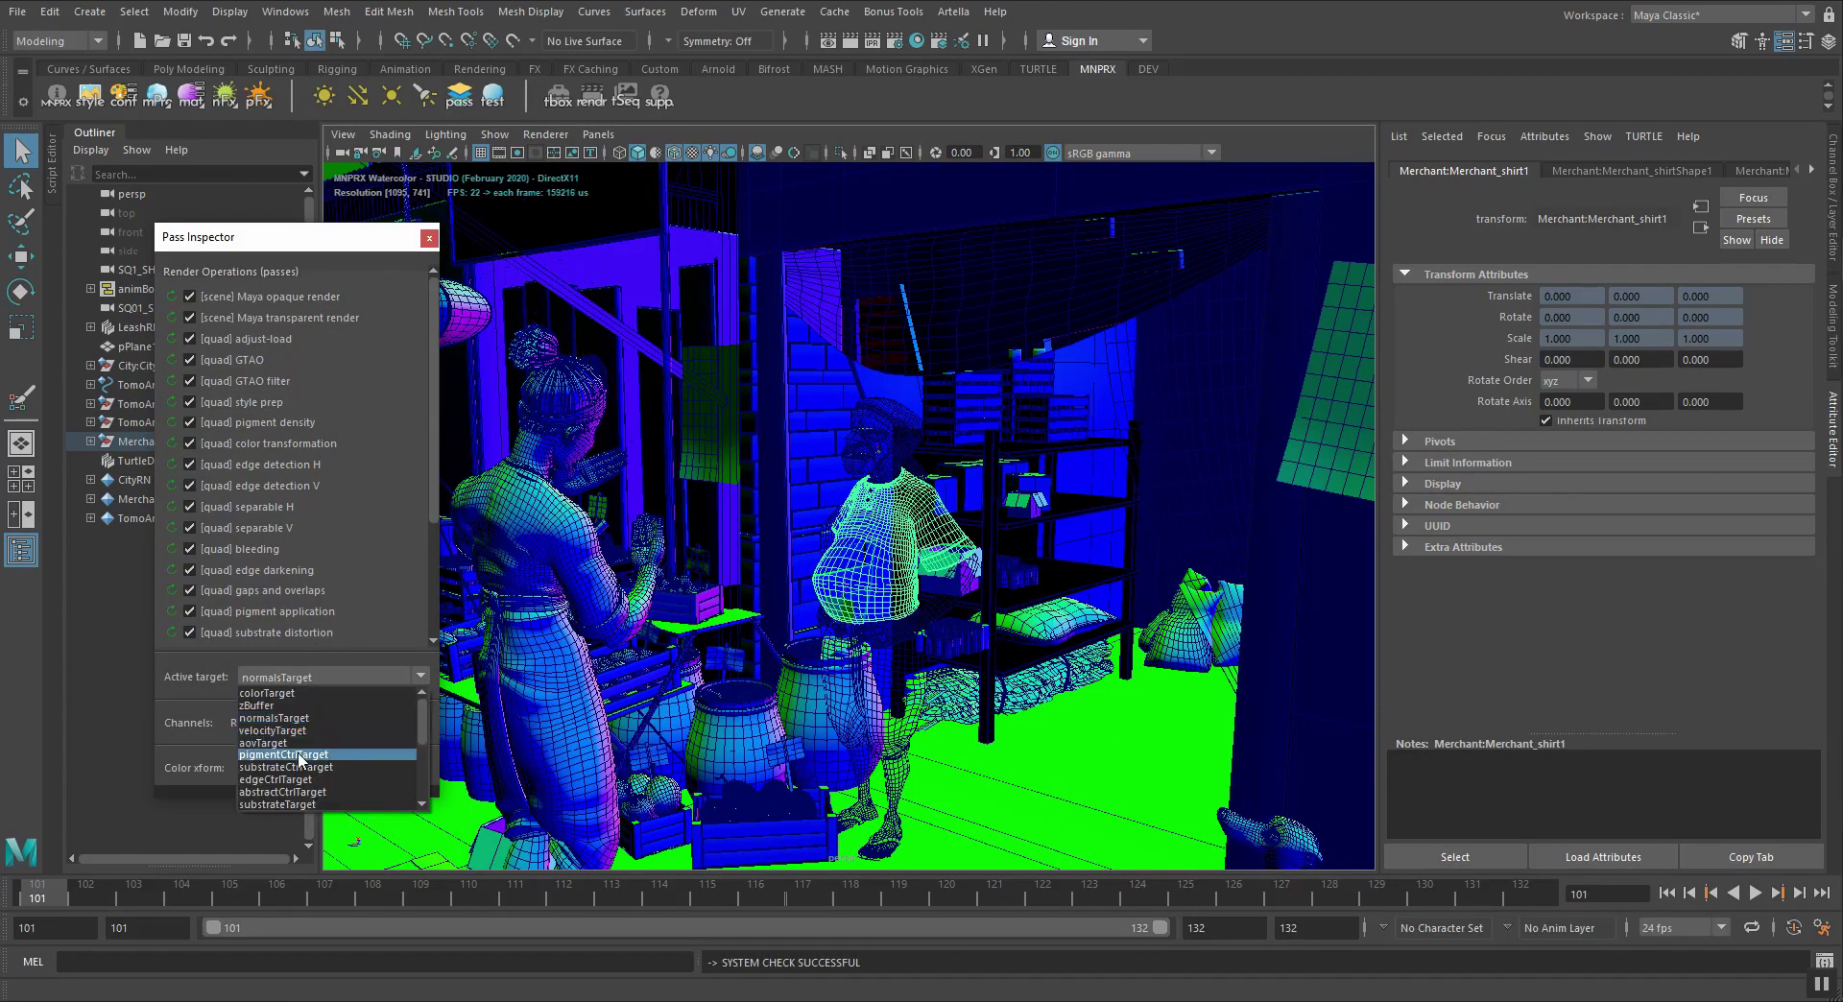
click(300, 808)
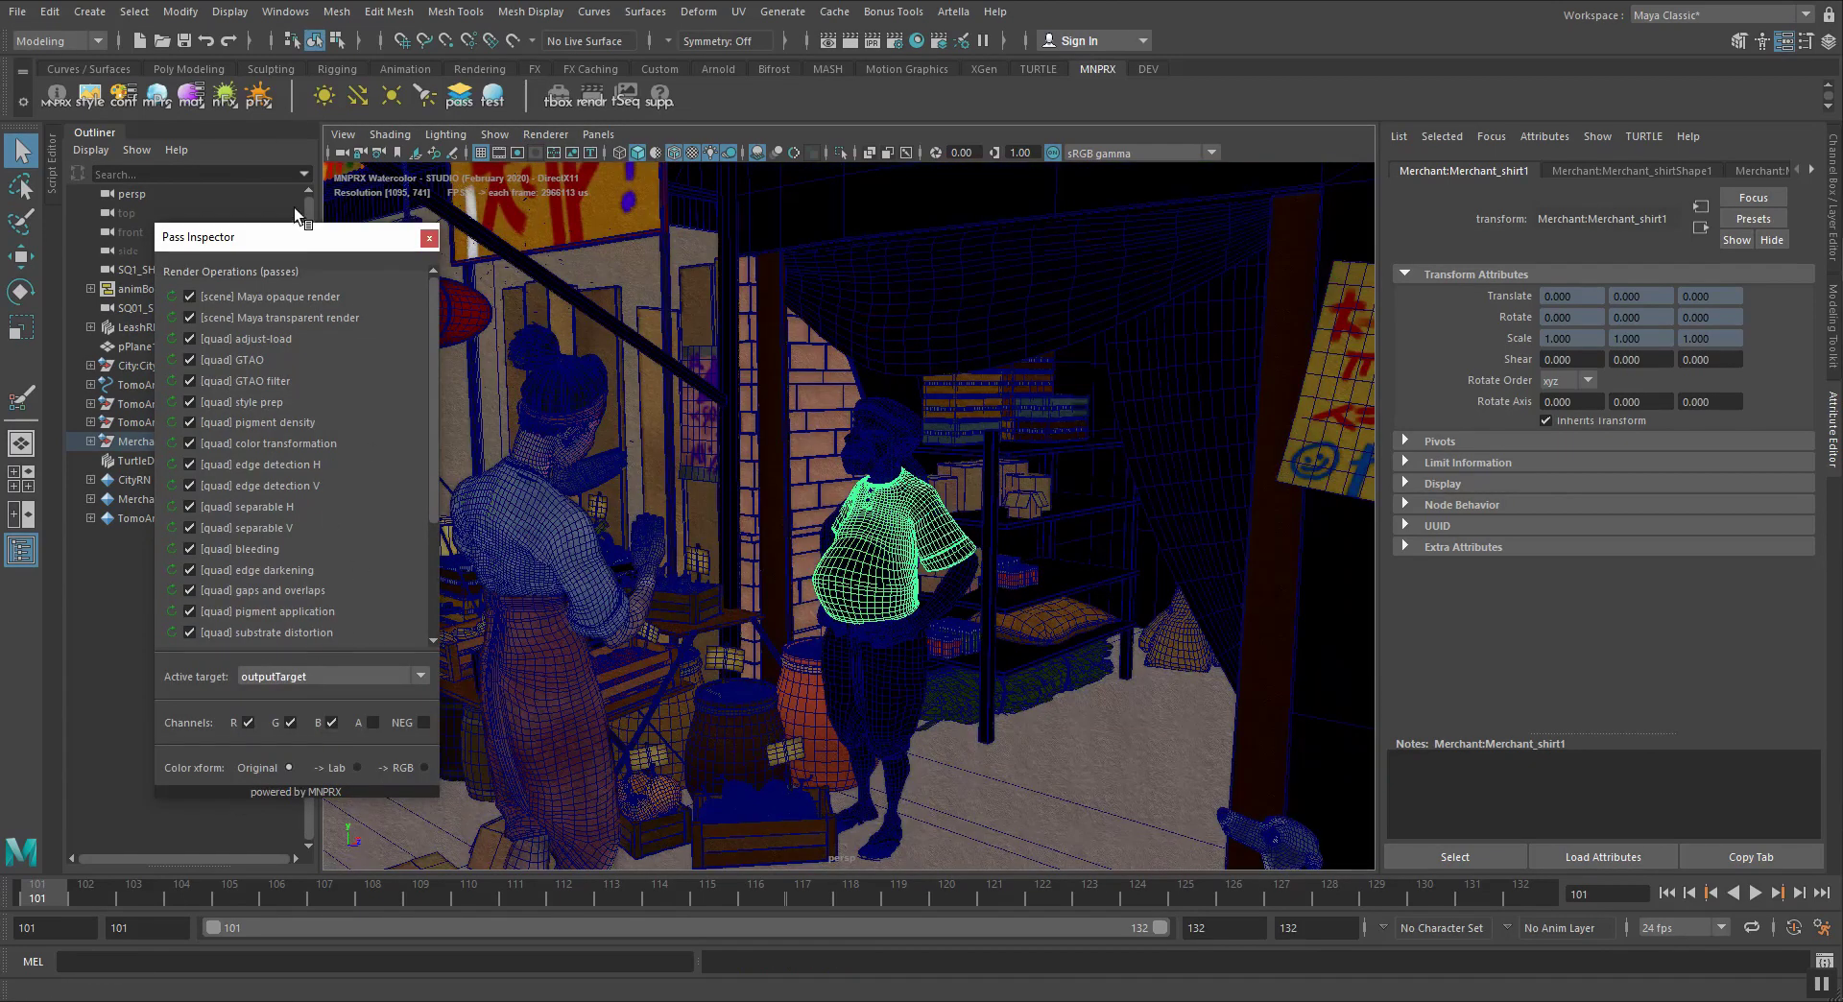
drag(301, 242, 209, 238)
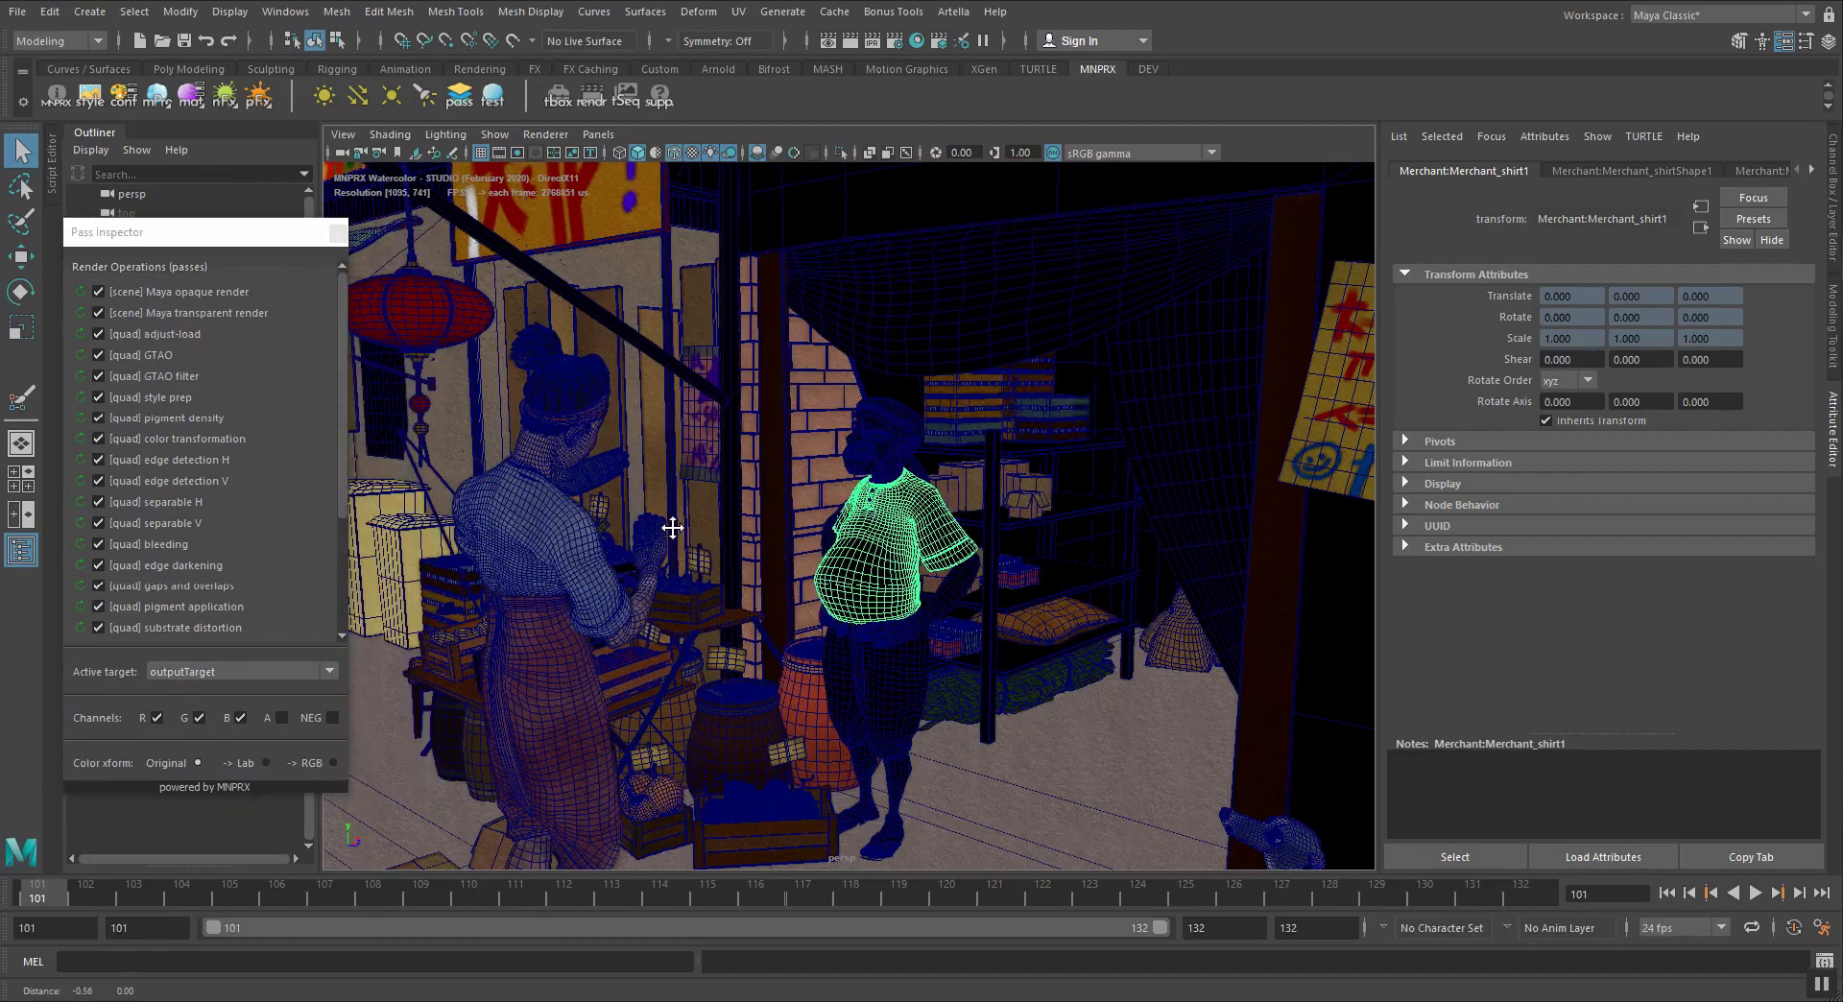
Open the Material Presets window beside the Pass Inspector and turn off the use of all scene lights
click(157, 96)
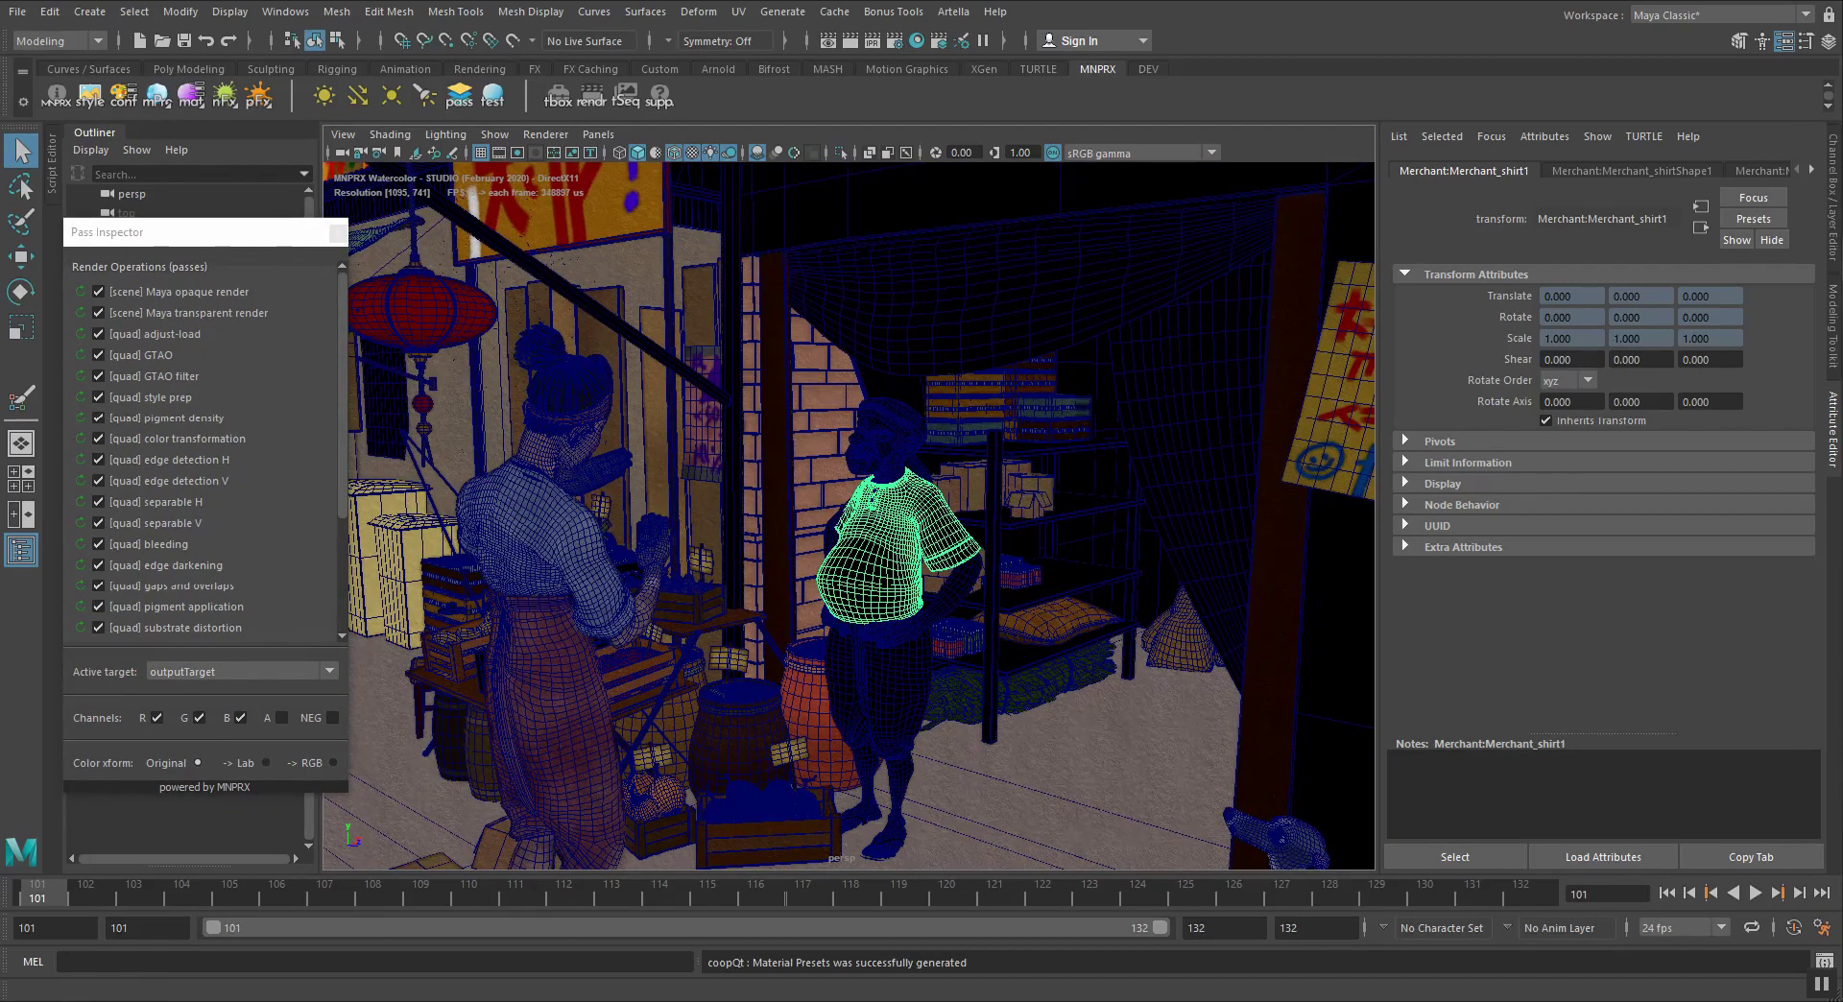
drag(637, 136, 453, 160)
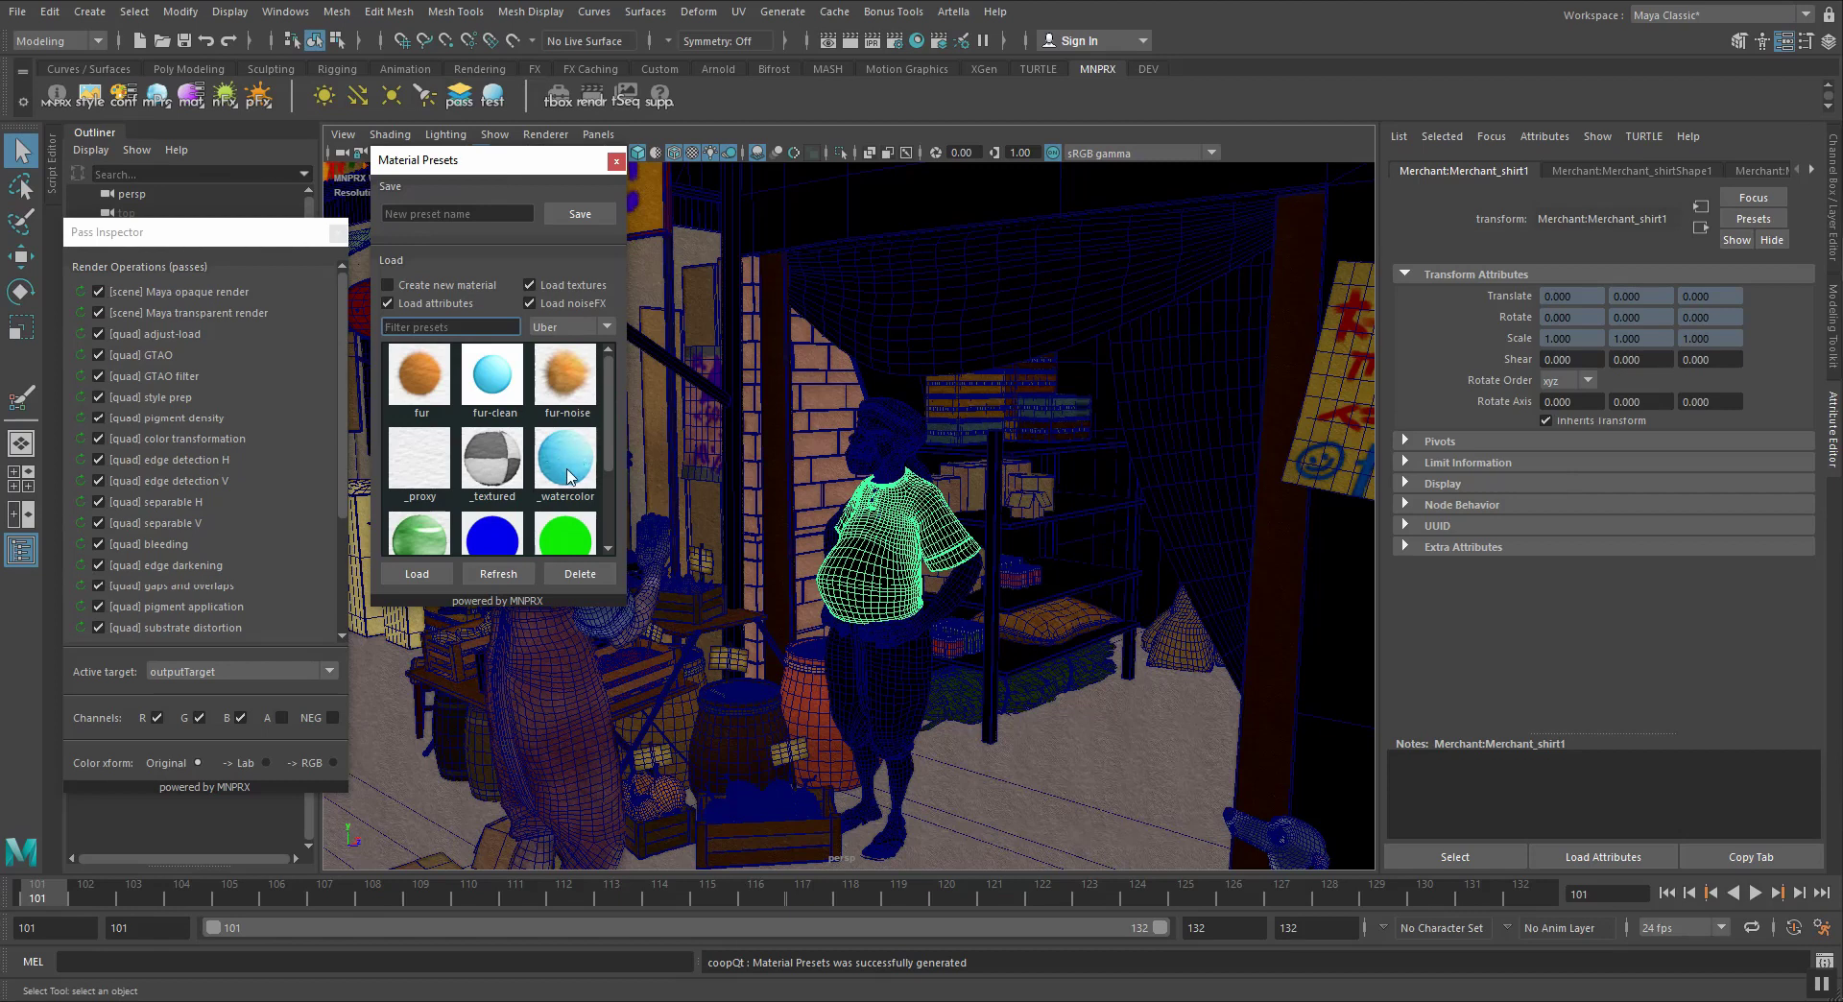
alt+drag(804, 488, 872, 568)
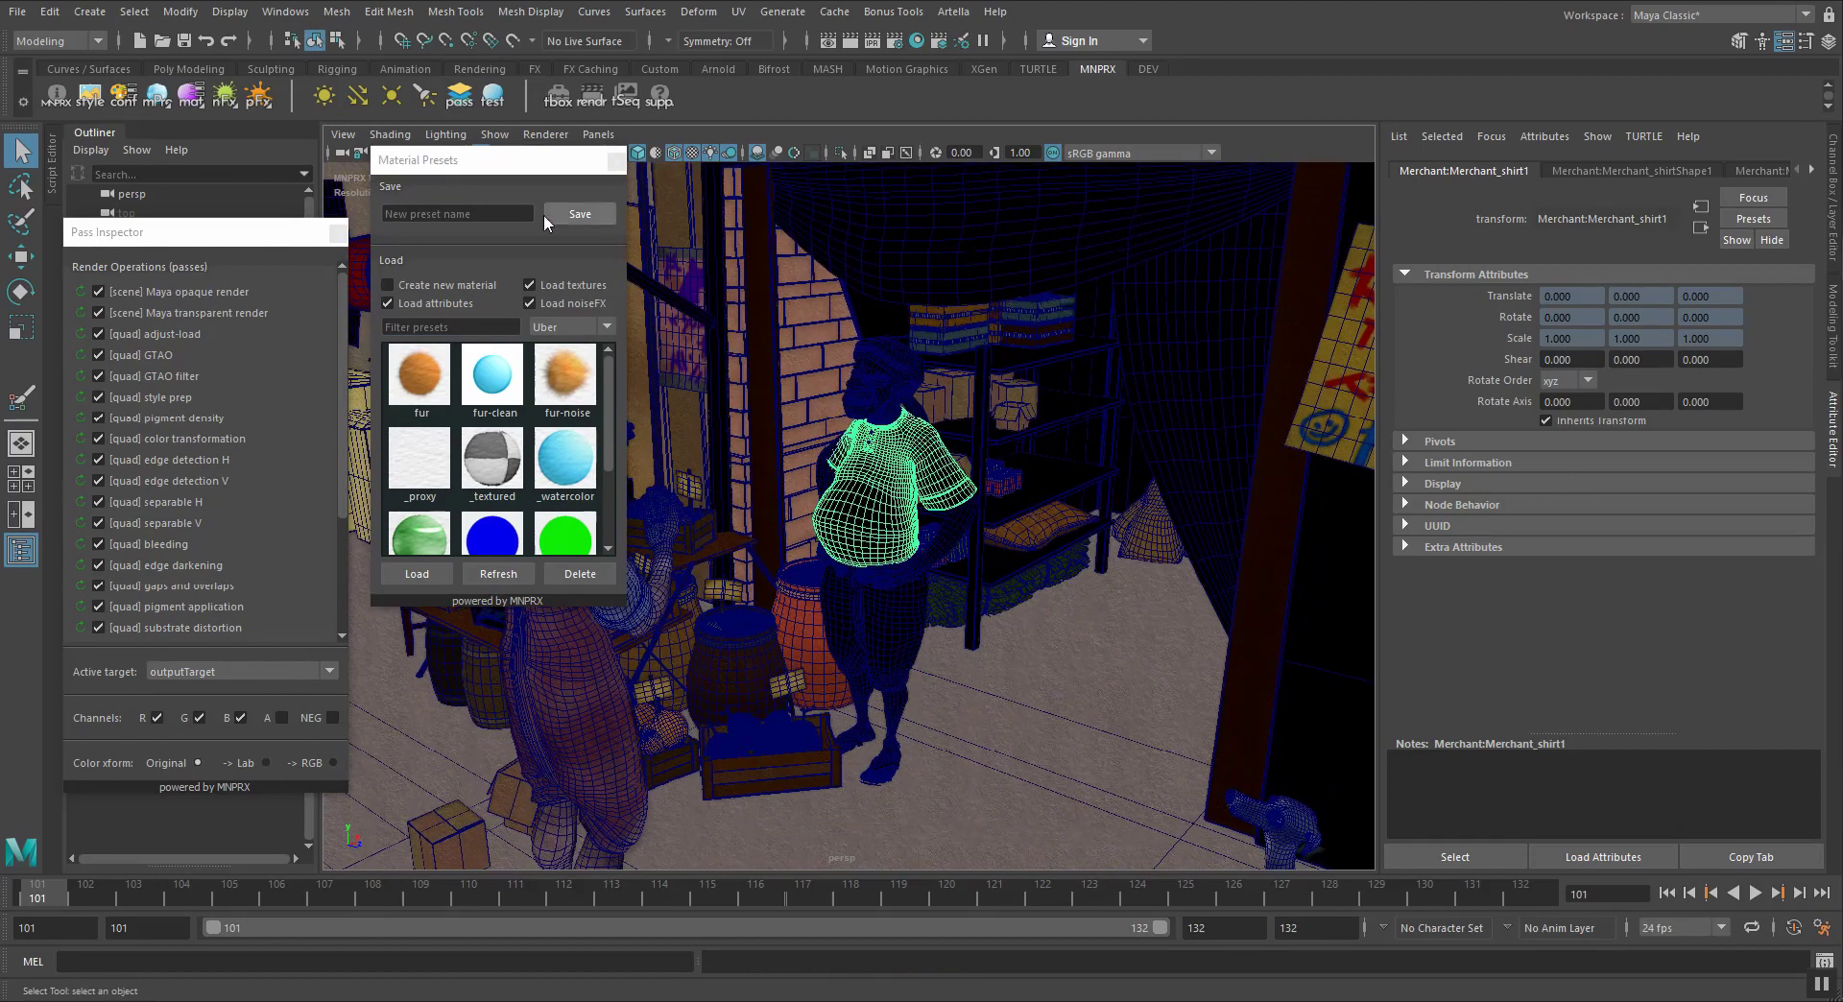
drag(460, 159, 405, 233)
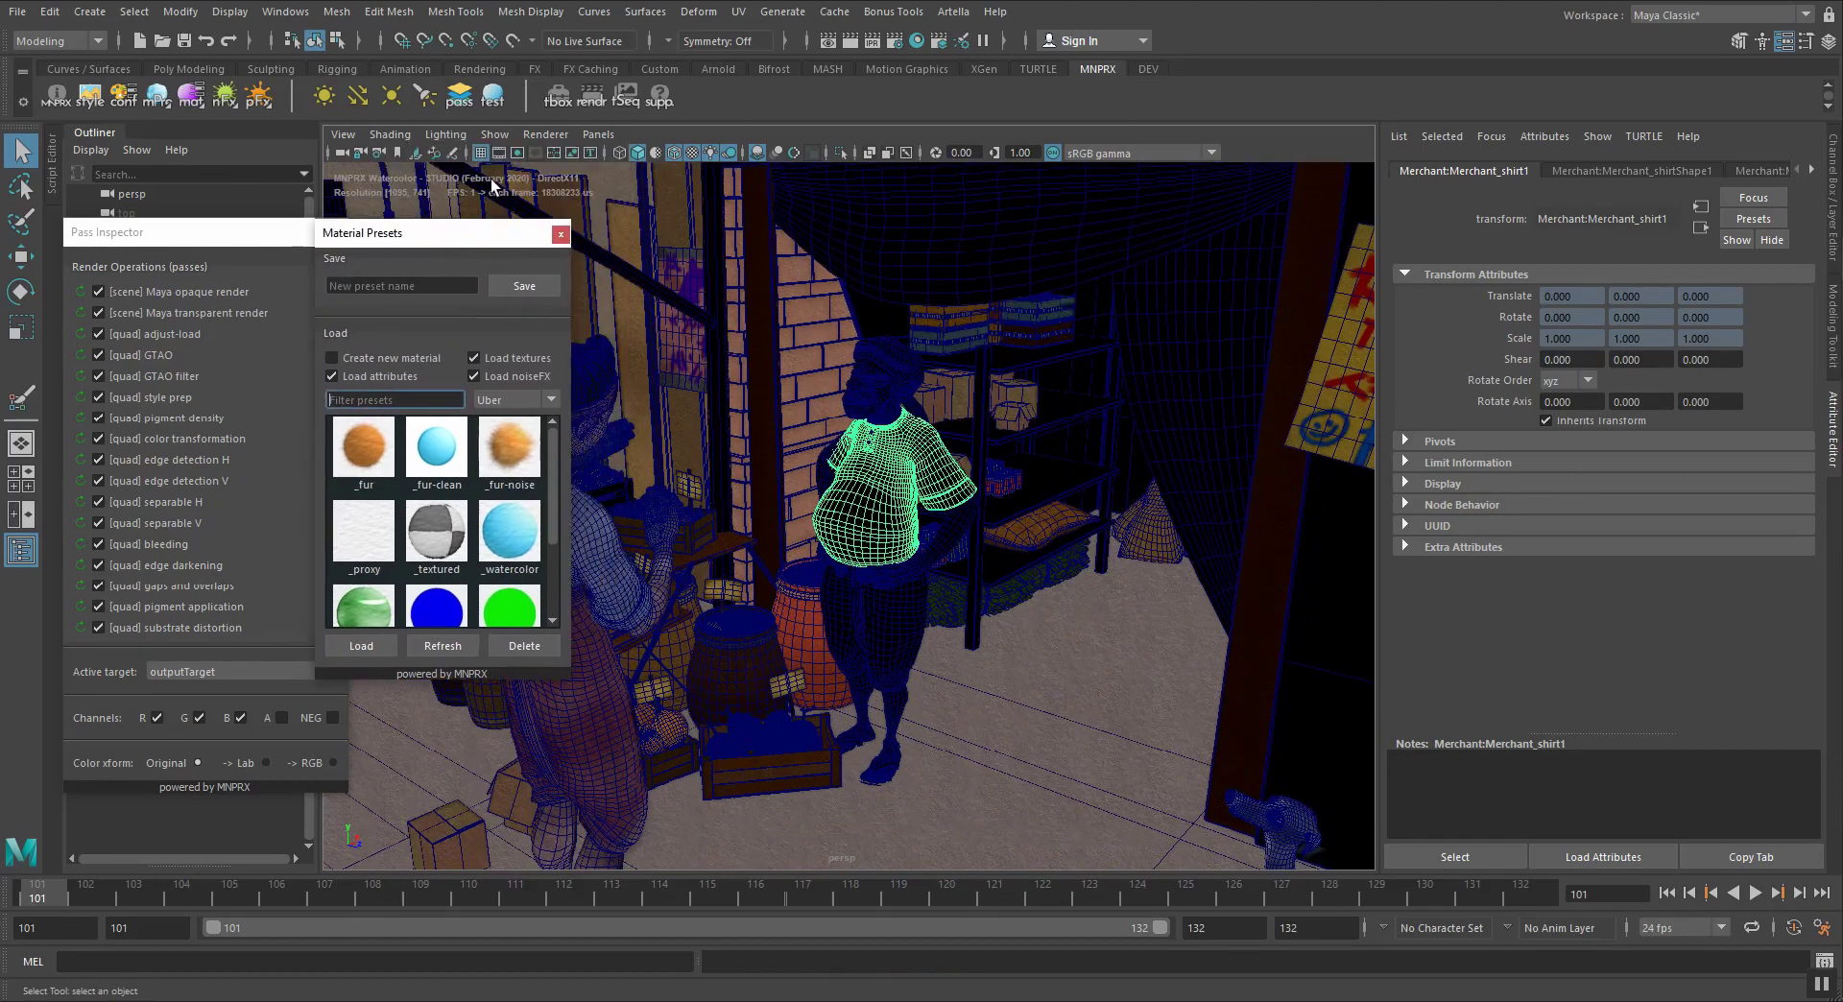
click(709, 152)
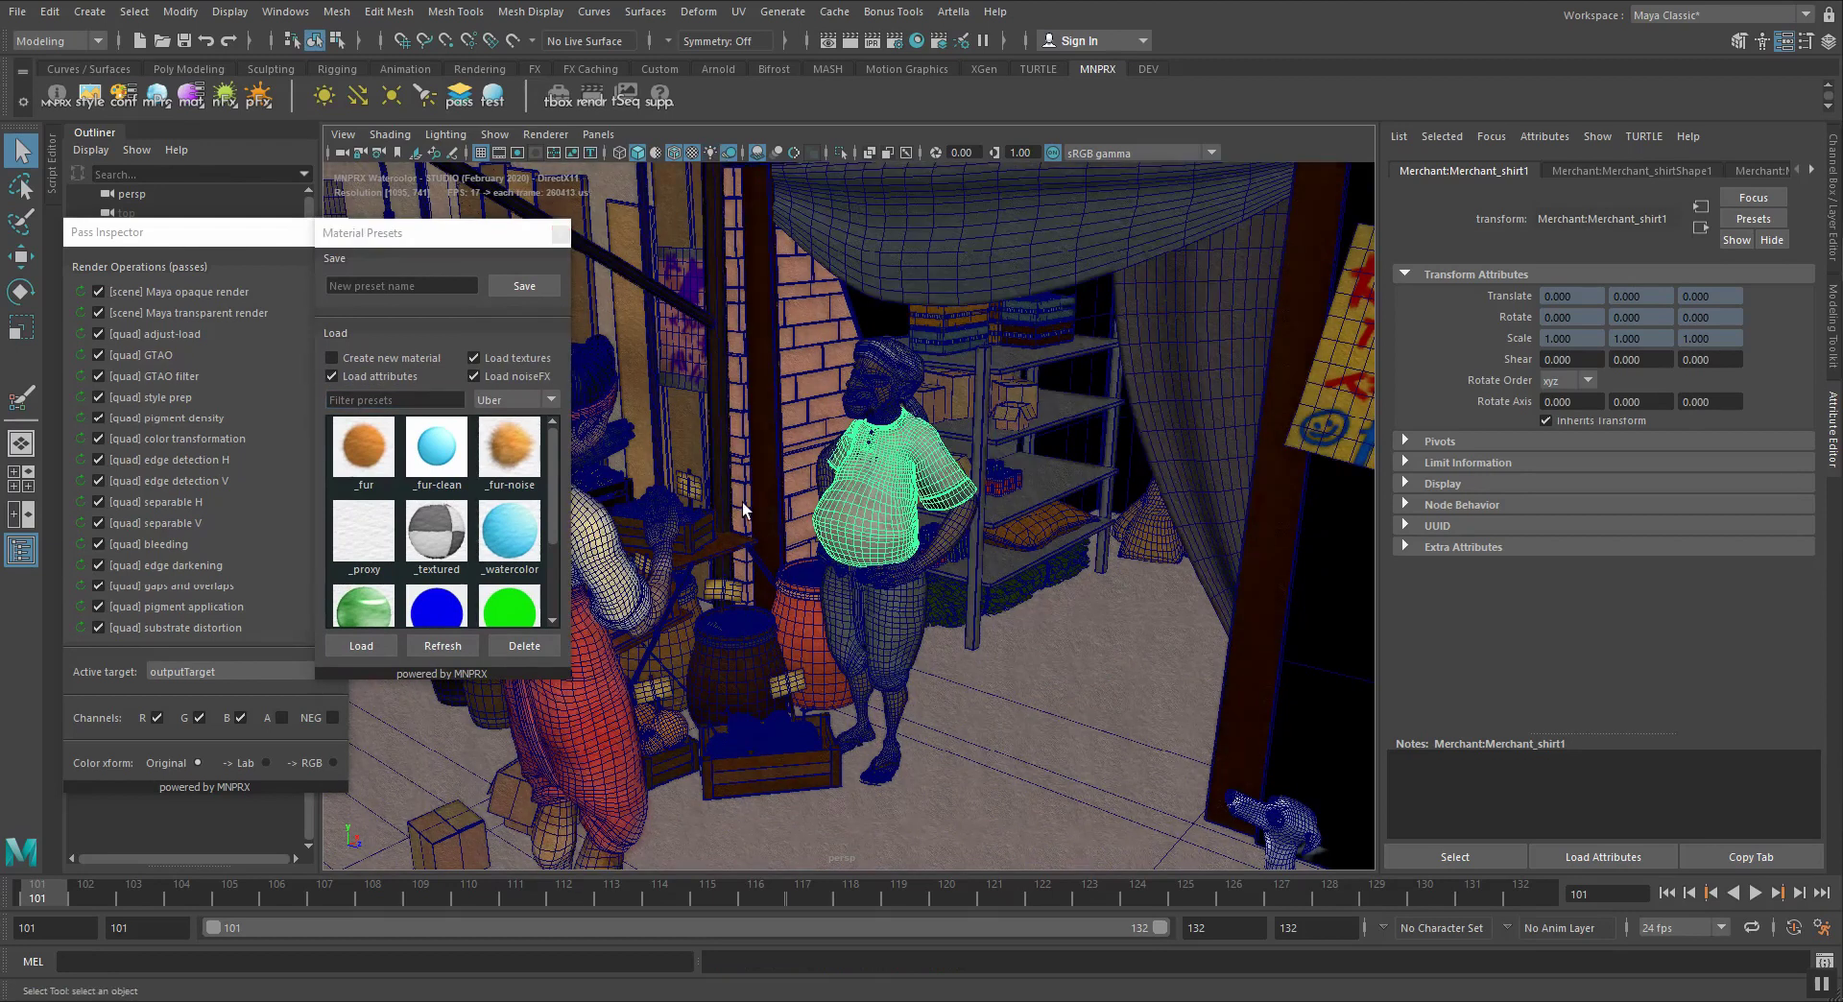
Load the _textured preset onto the merchant's shirt and turn on the use of all scene lights
alt+drag(742, 503, 740, 474)
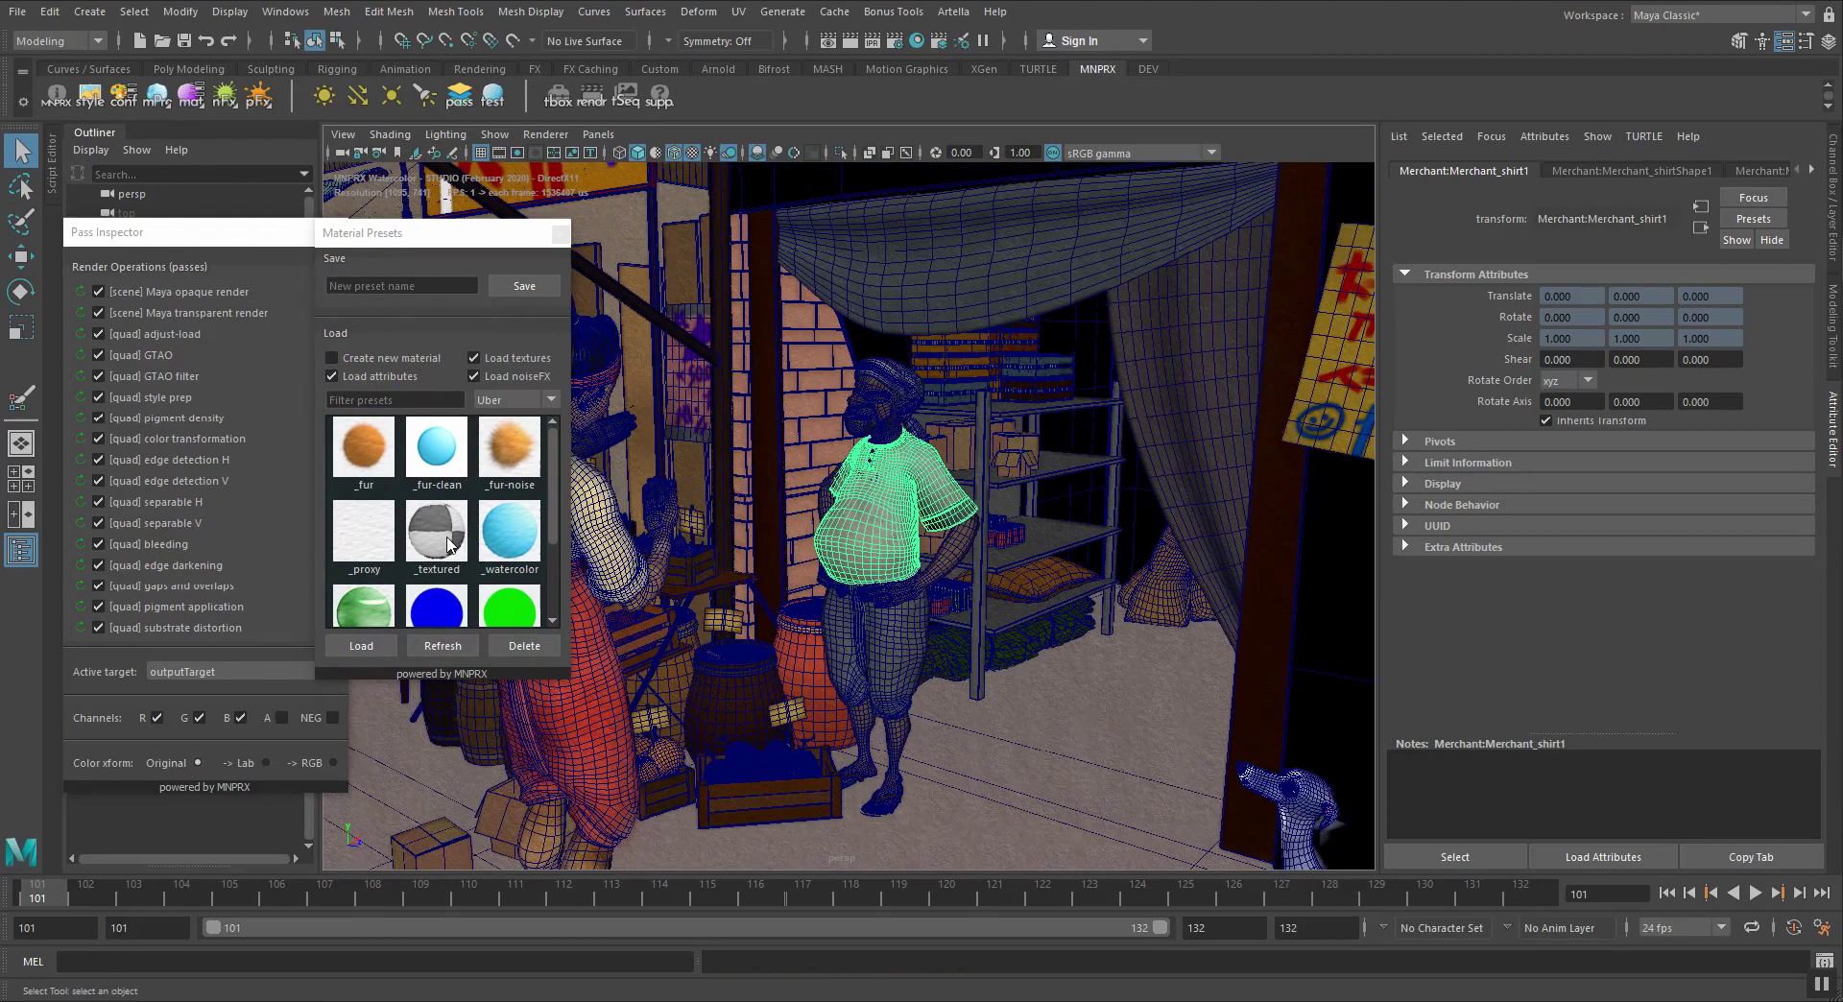
alt+middle_drag(981, 493, 966, 492)
click(965, 493)
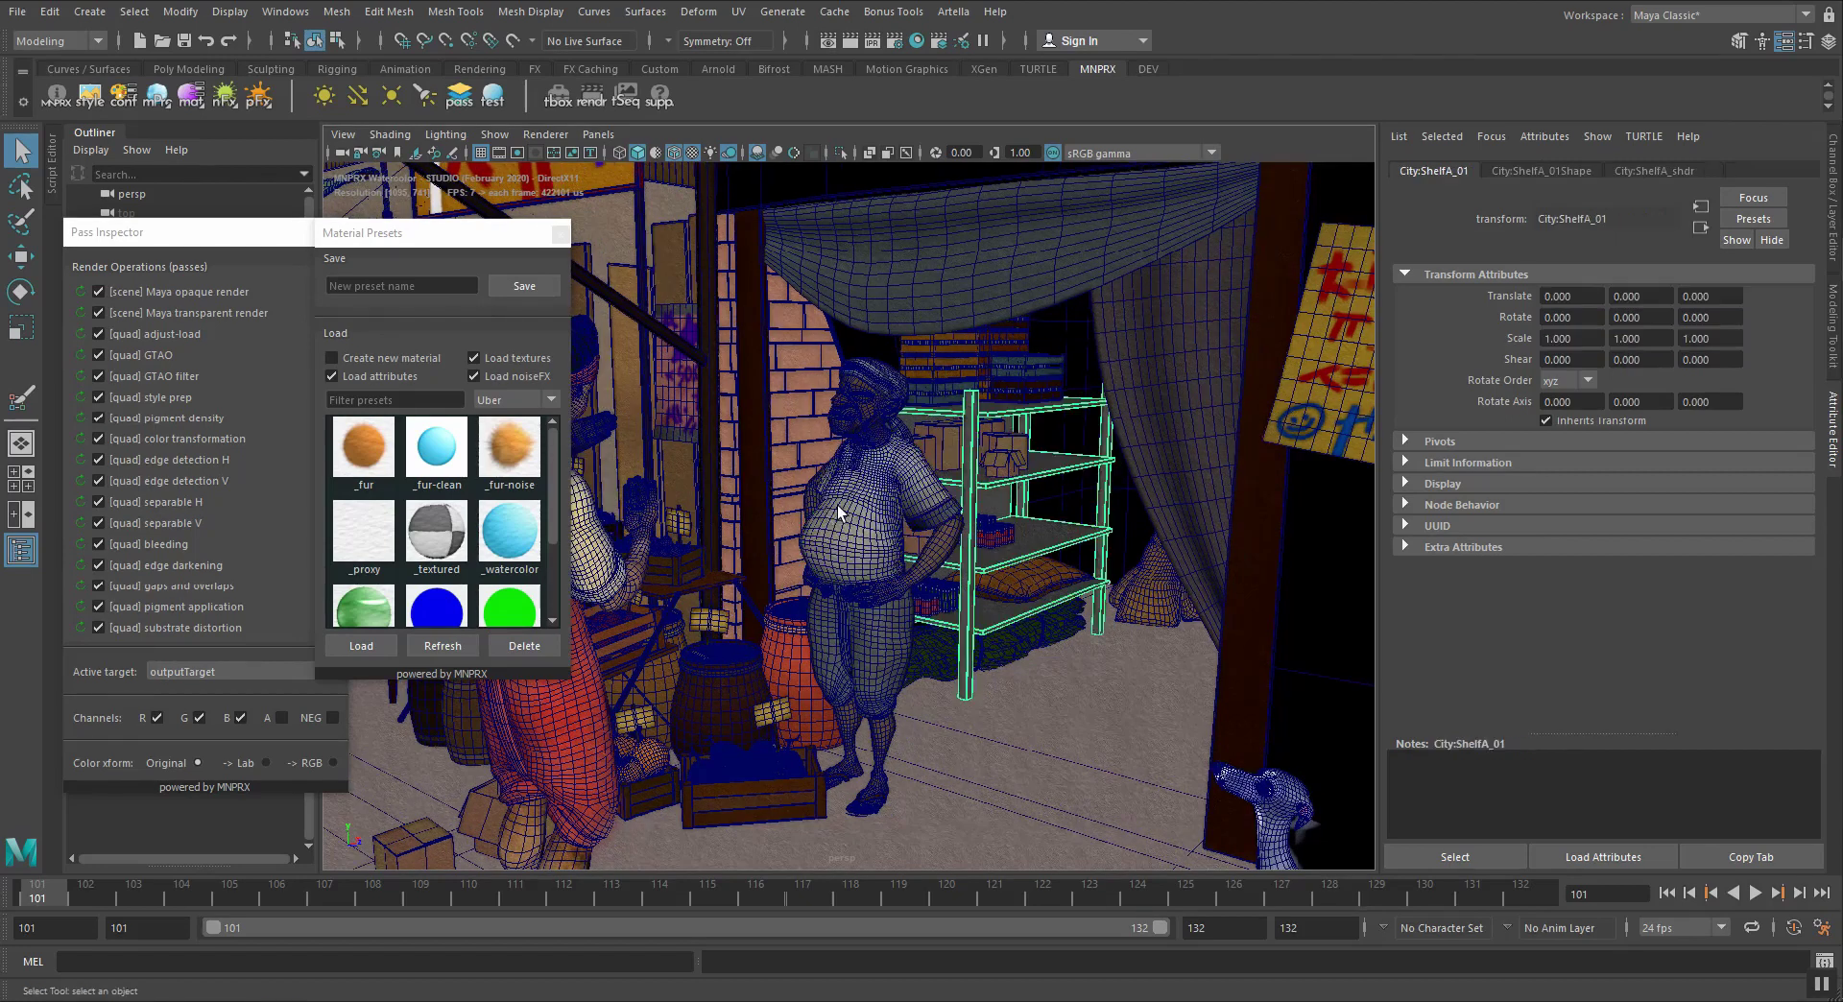
click(825, 507)
click(453, 542)
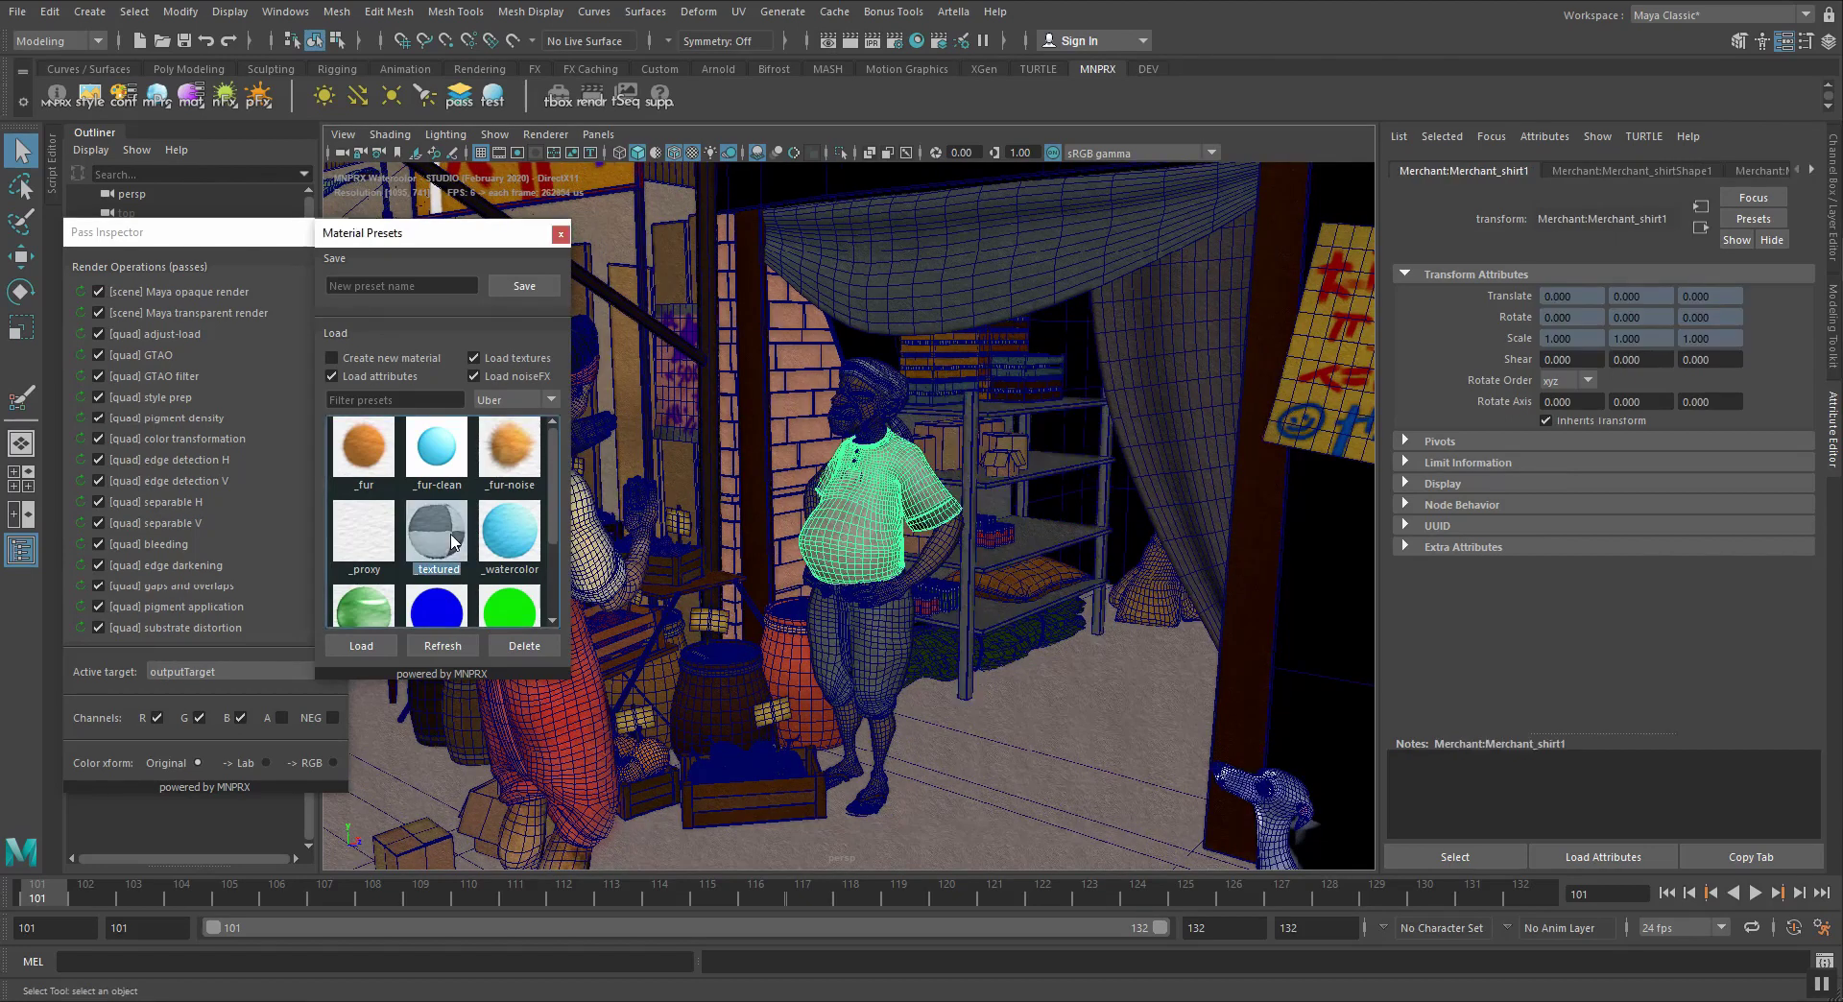
double_click(453, 542)
key(7)
alt+drag(808, 578, 856, 581)
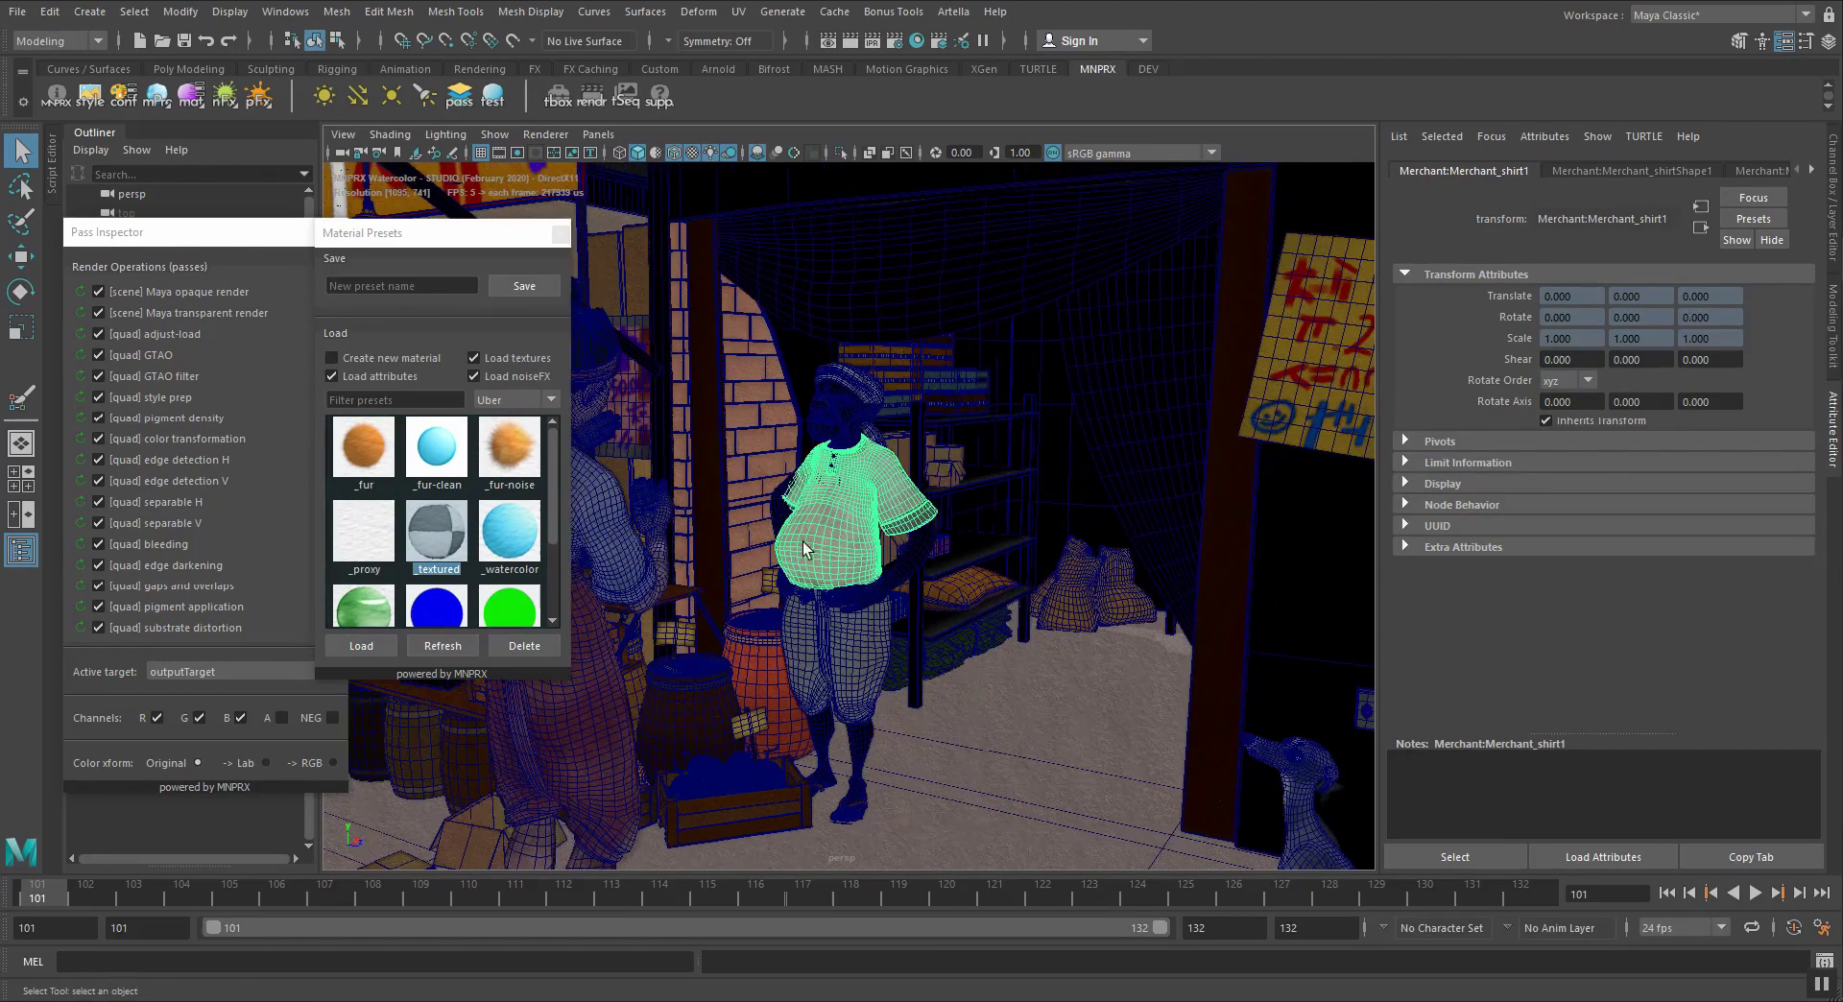
Turn off wireframe on shaded so the merchant and stall display with plain shading
click(900, 478)
click(823, 485)
click(385, 137)
click(432, 307)
click(979, 432)
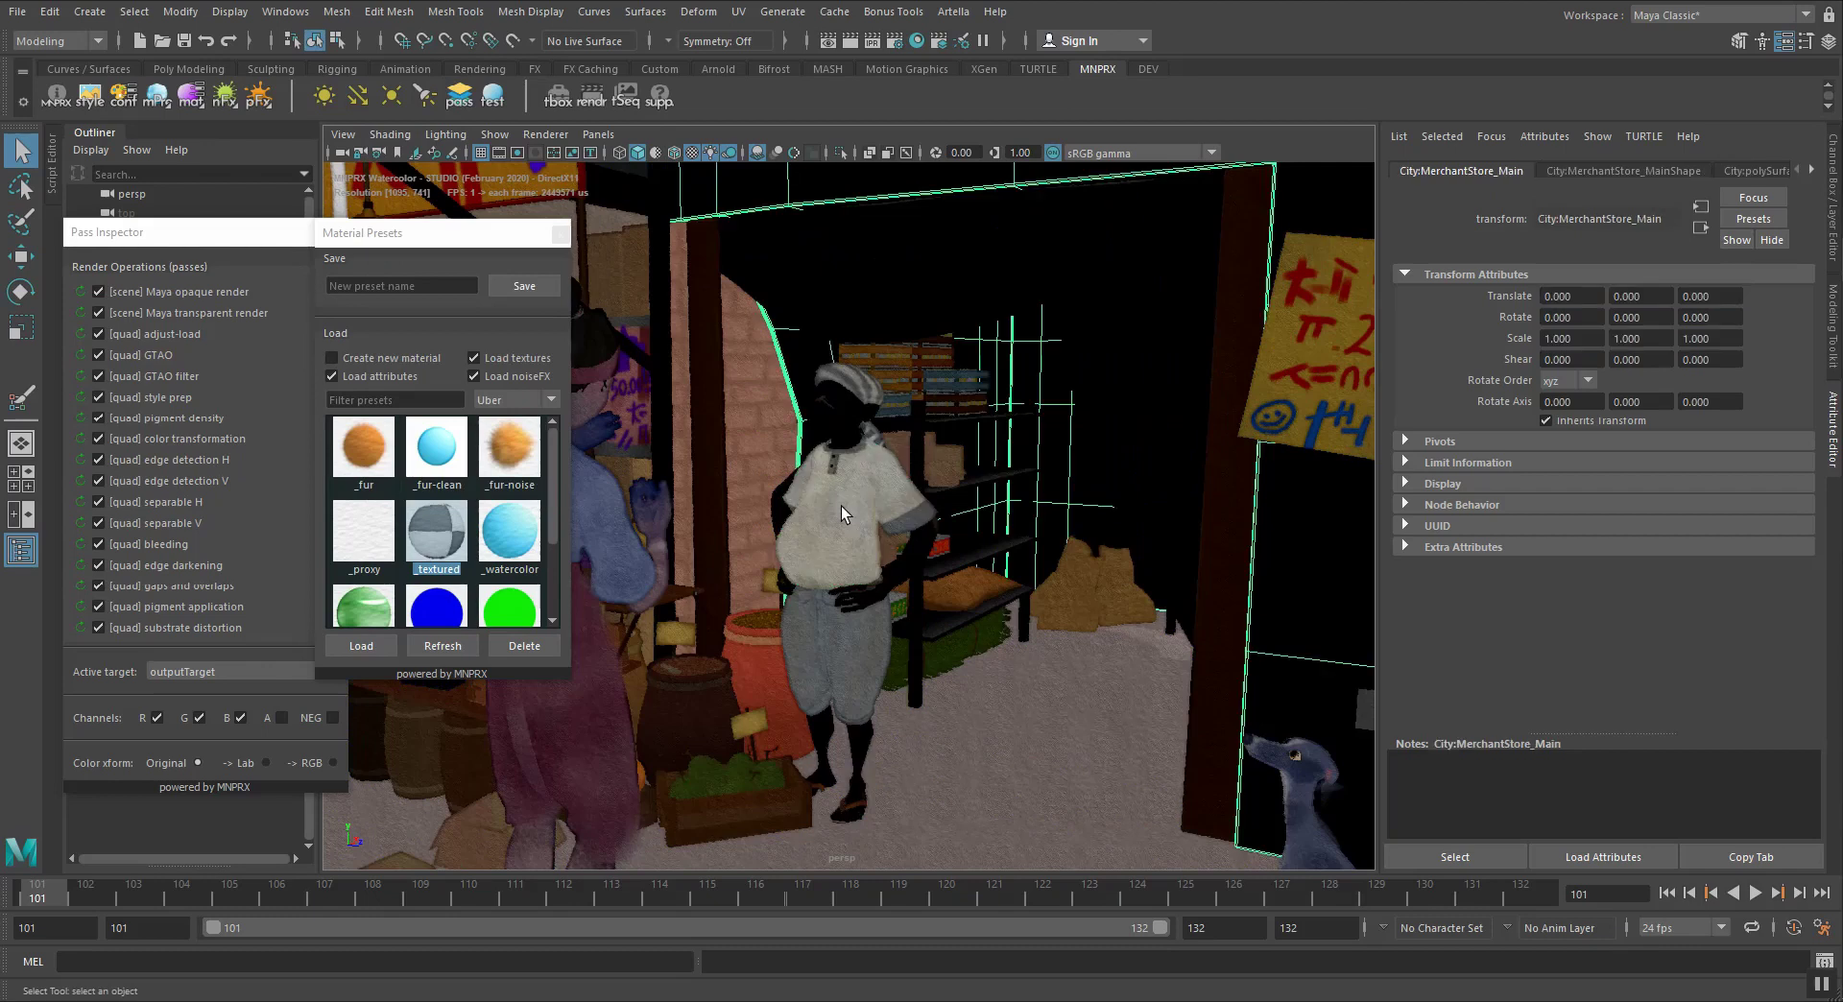
Show the ShaderFX material attributes of the merchant's shirt and examine its shading in the viewport
click(841, 506)
click(194, 98)
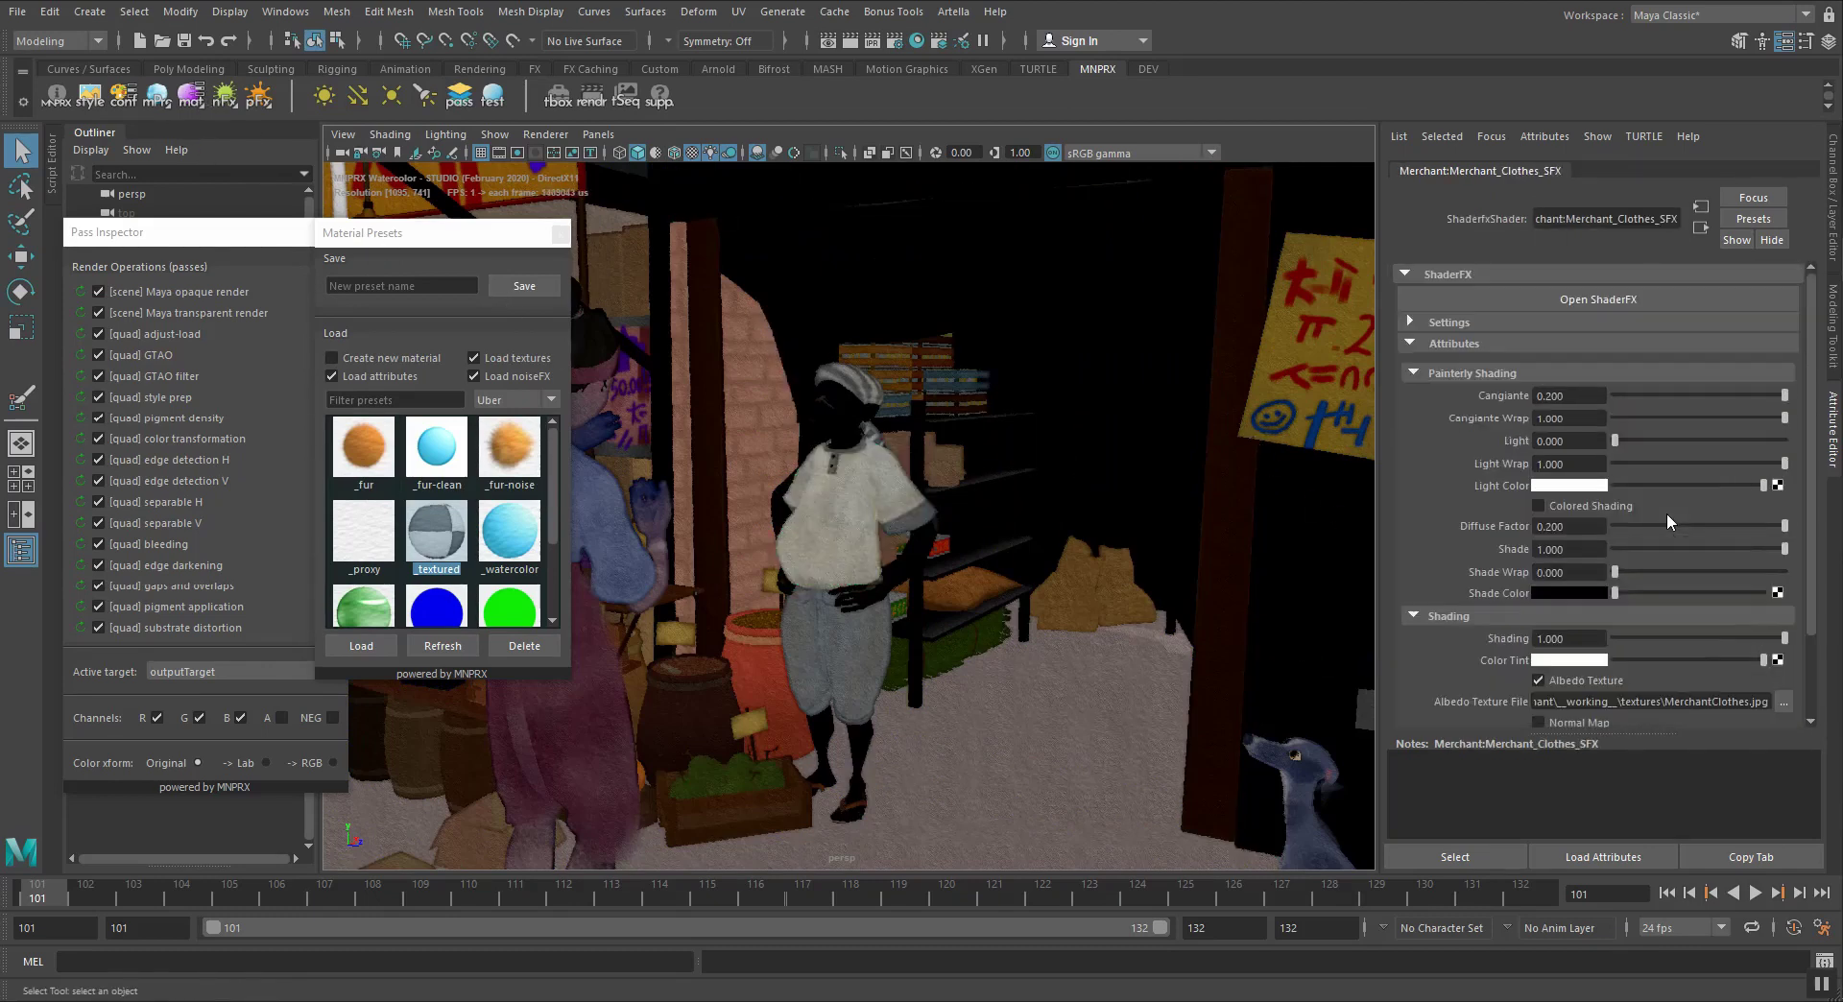
alt+drag(1054, 509, 988, 510)
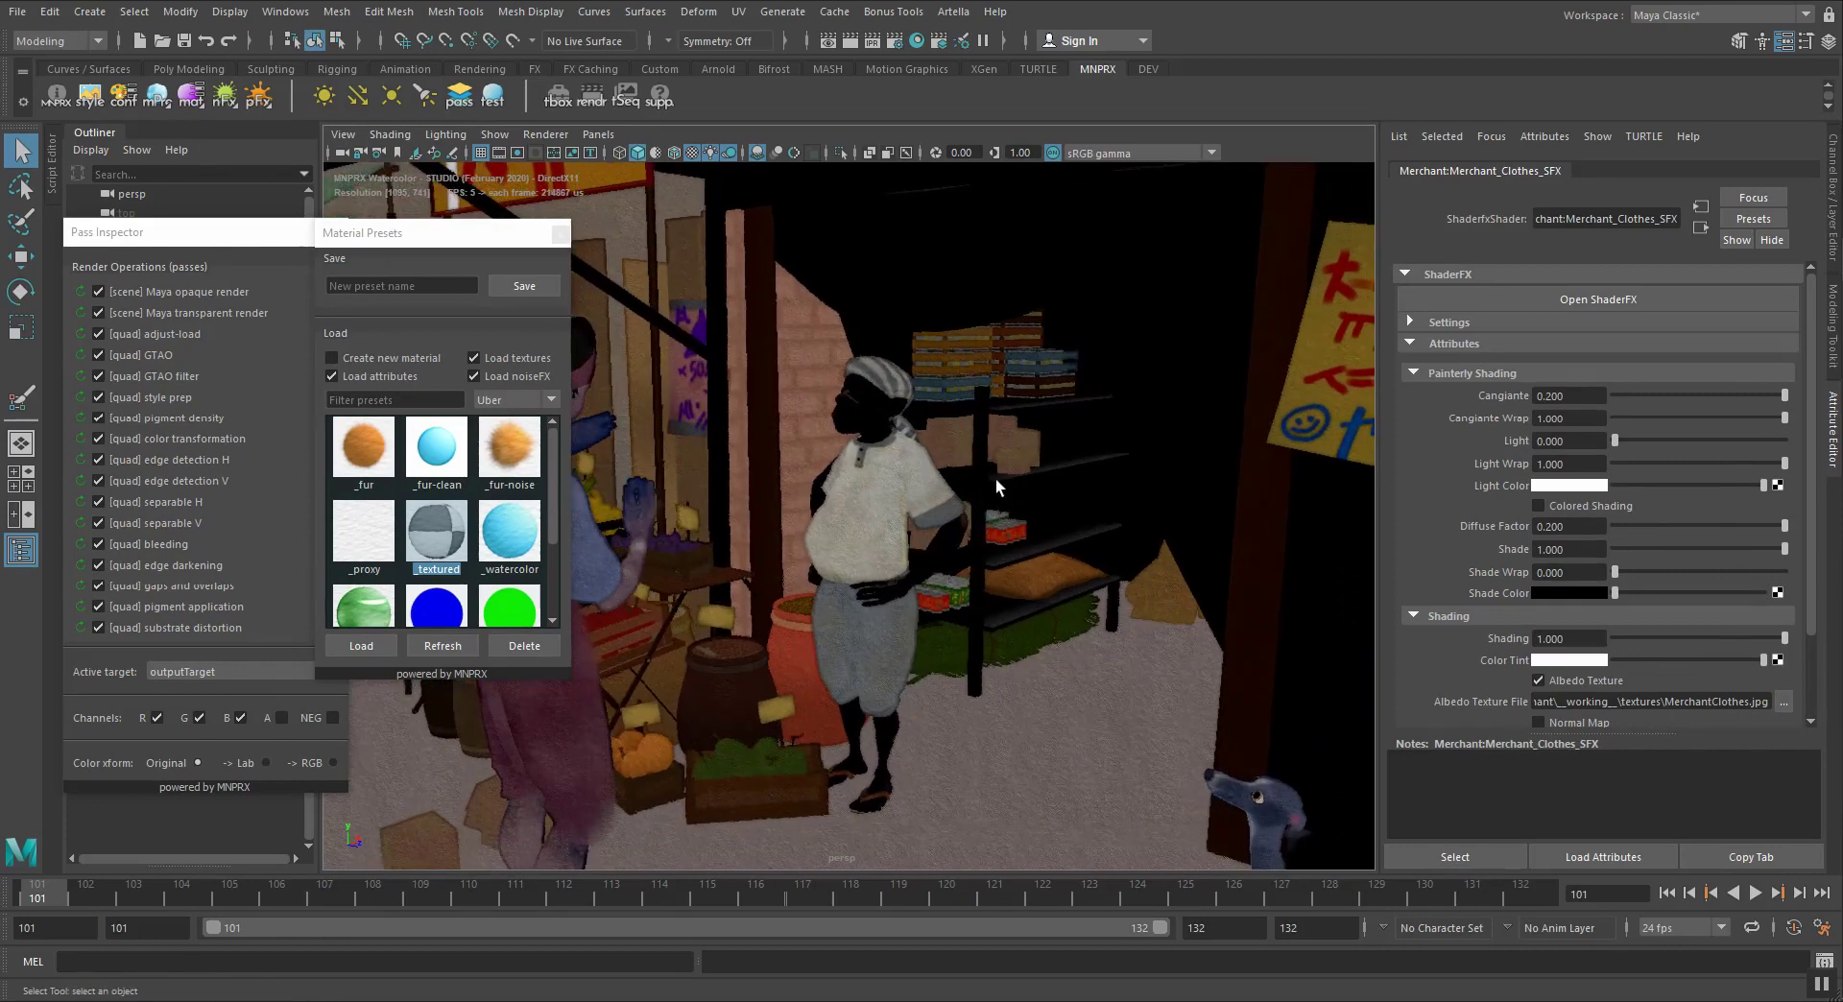
Load the _textured preset onto the merchant's body mesh and deselect the body
click(939, 549)
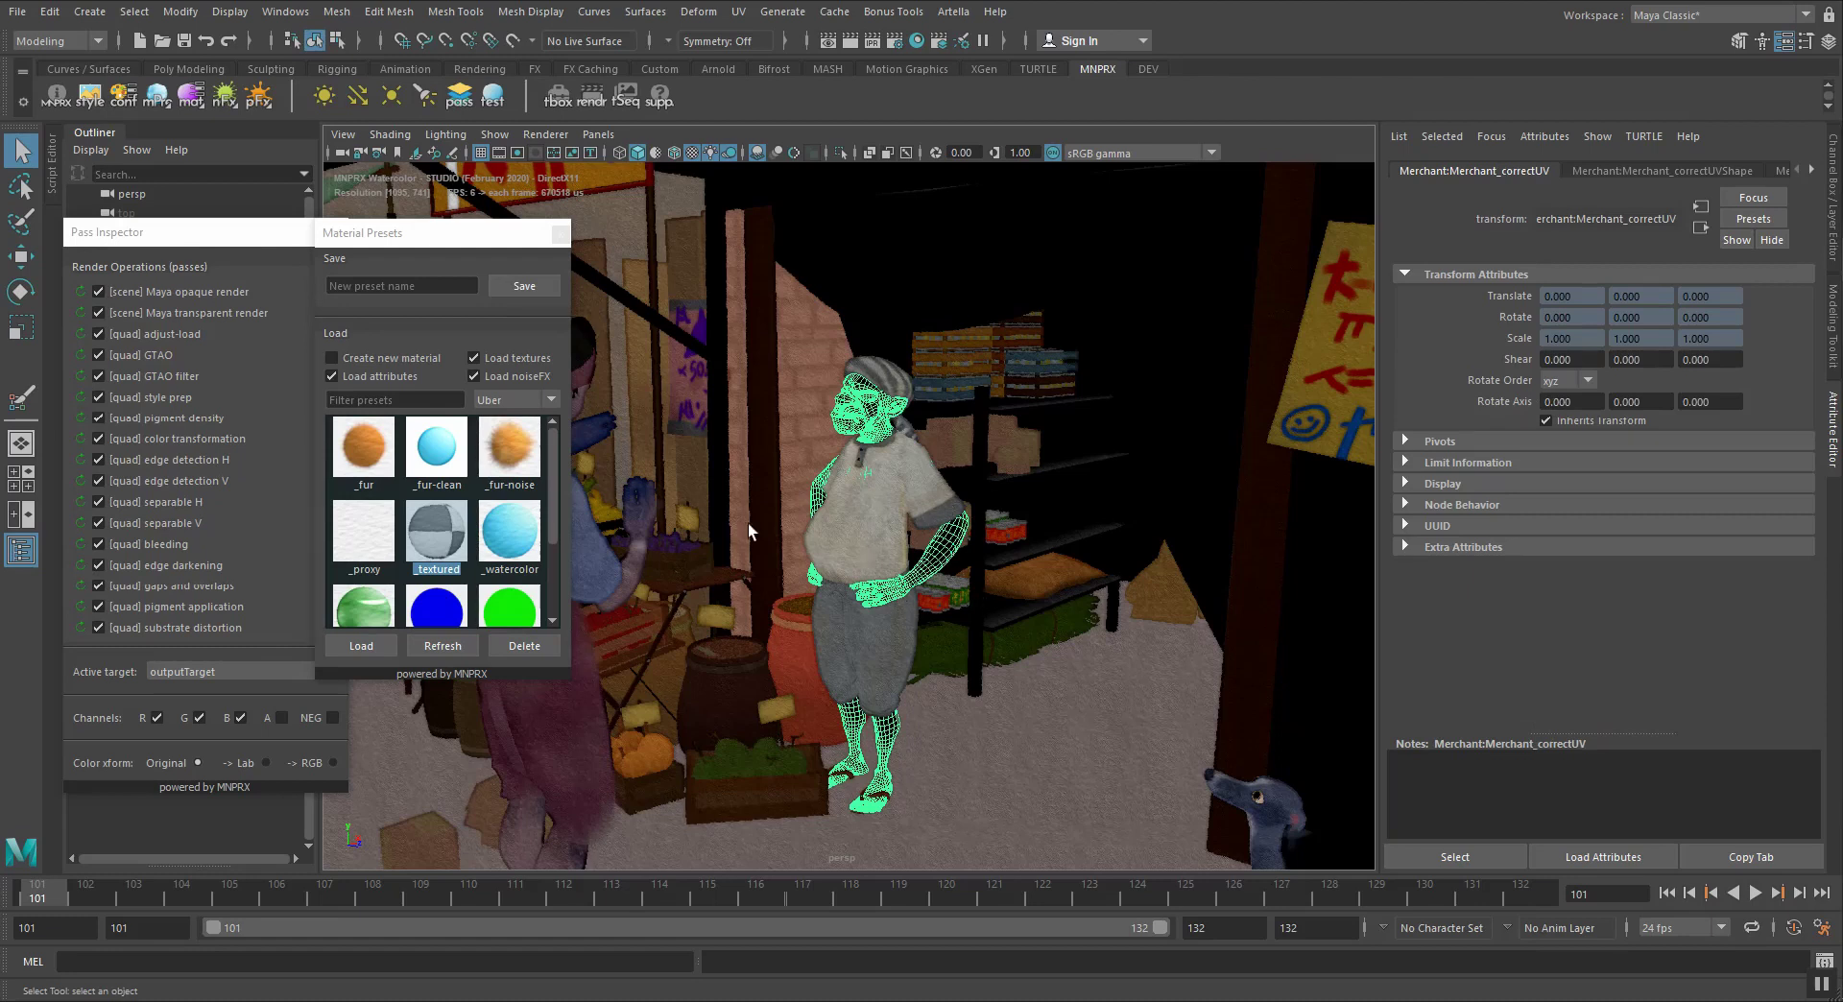
click(434, 546)
double_click(440, 549)
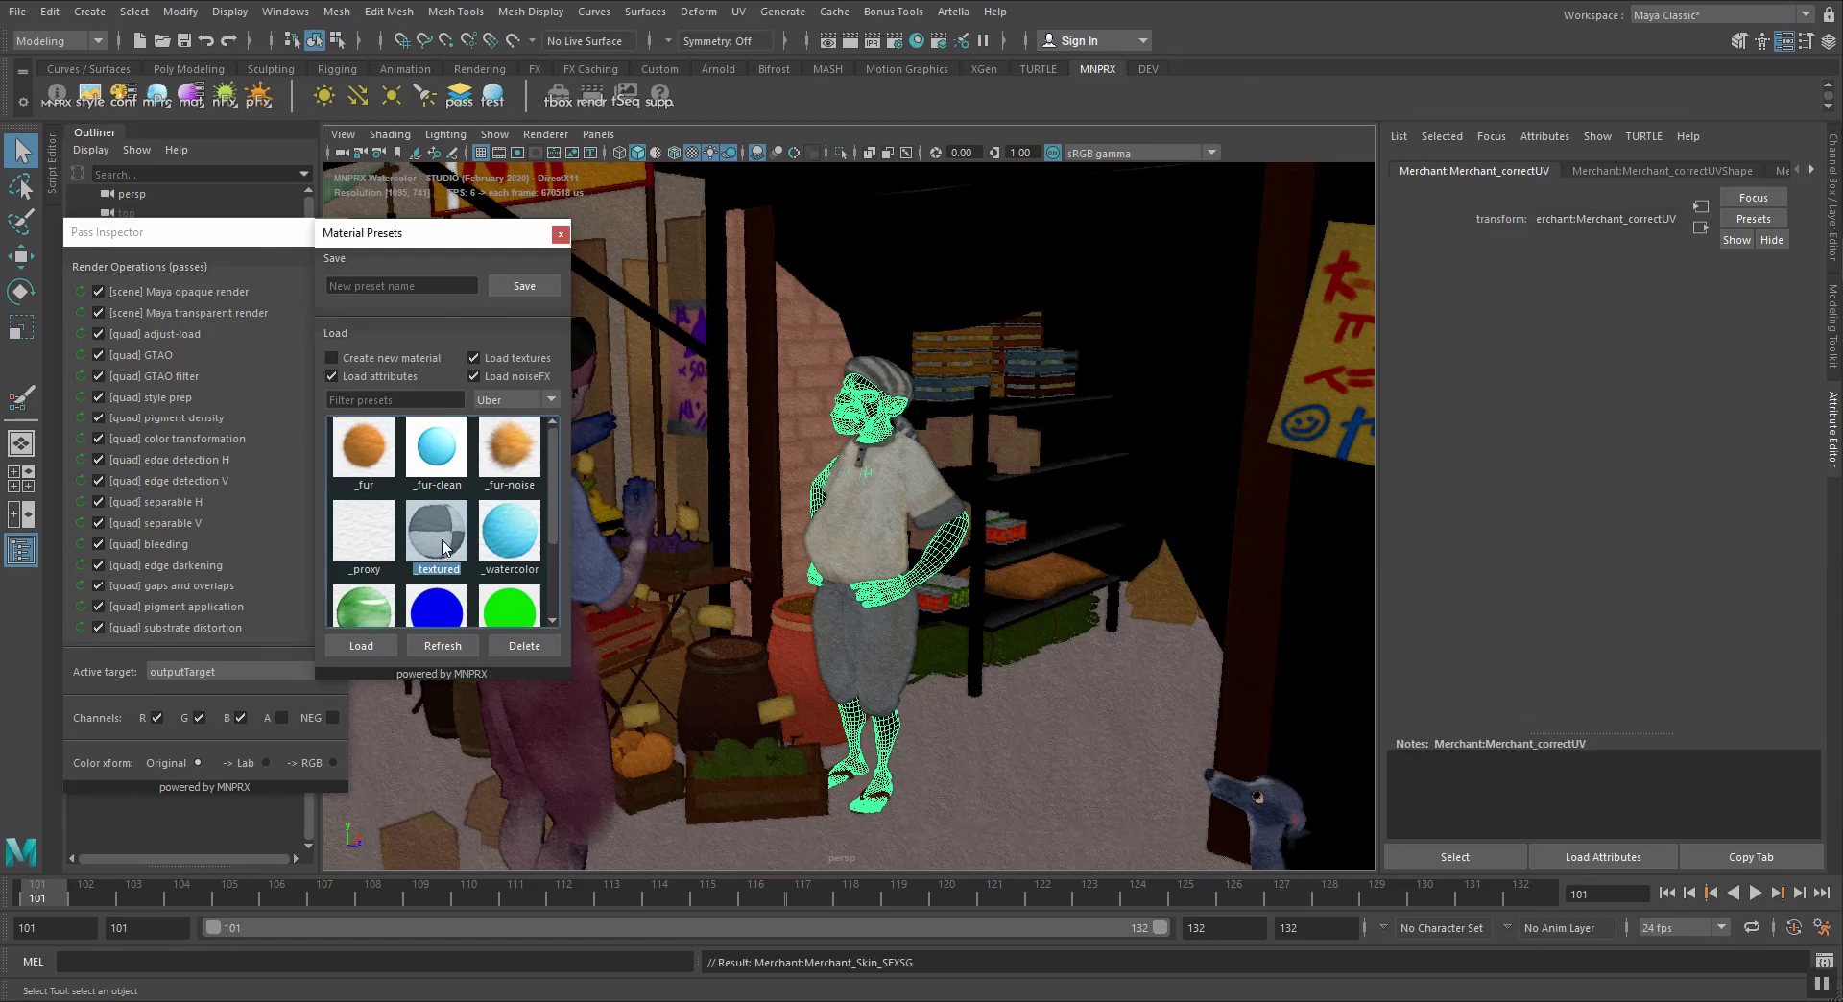
click(1000, 619)
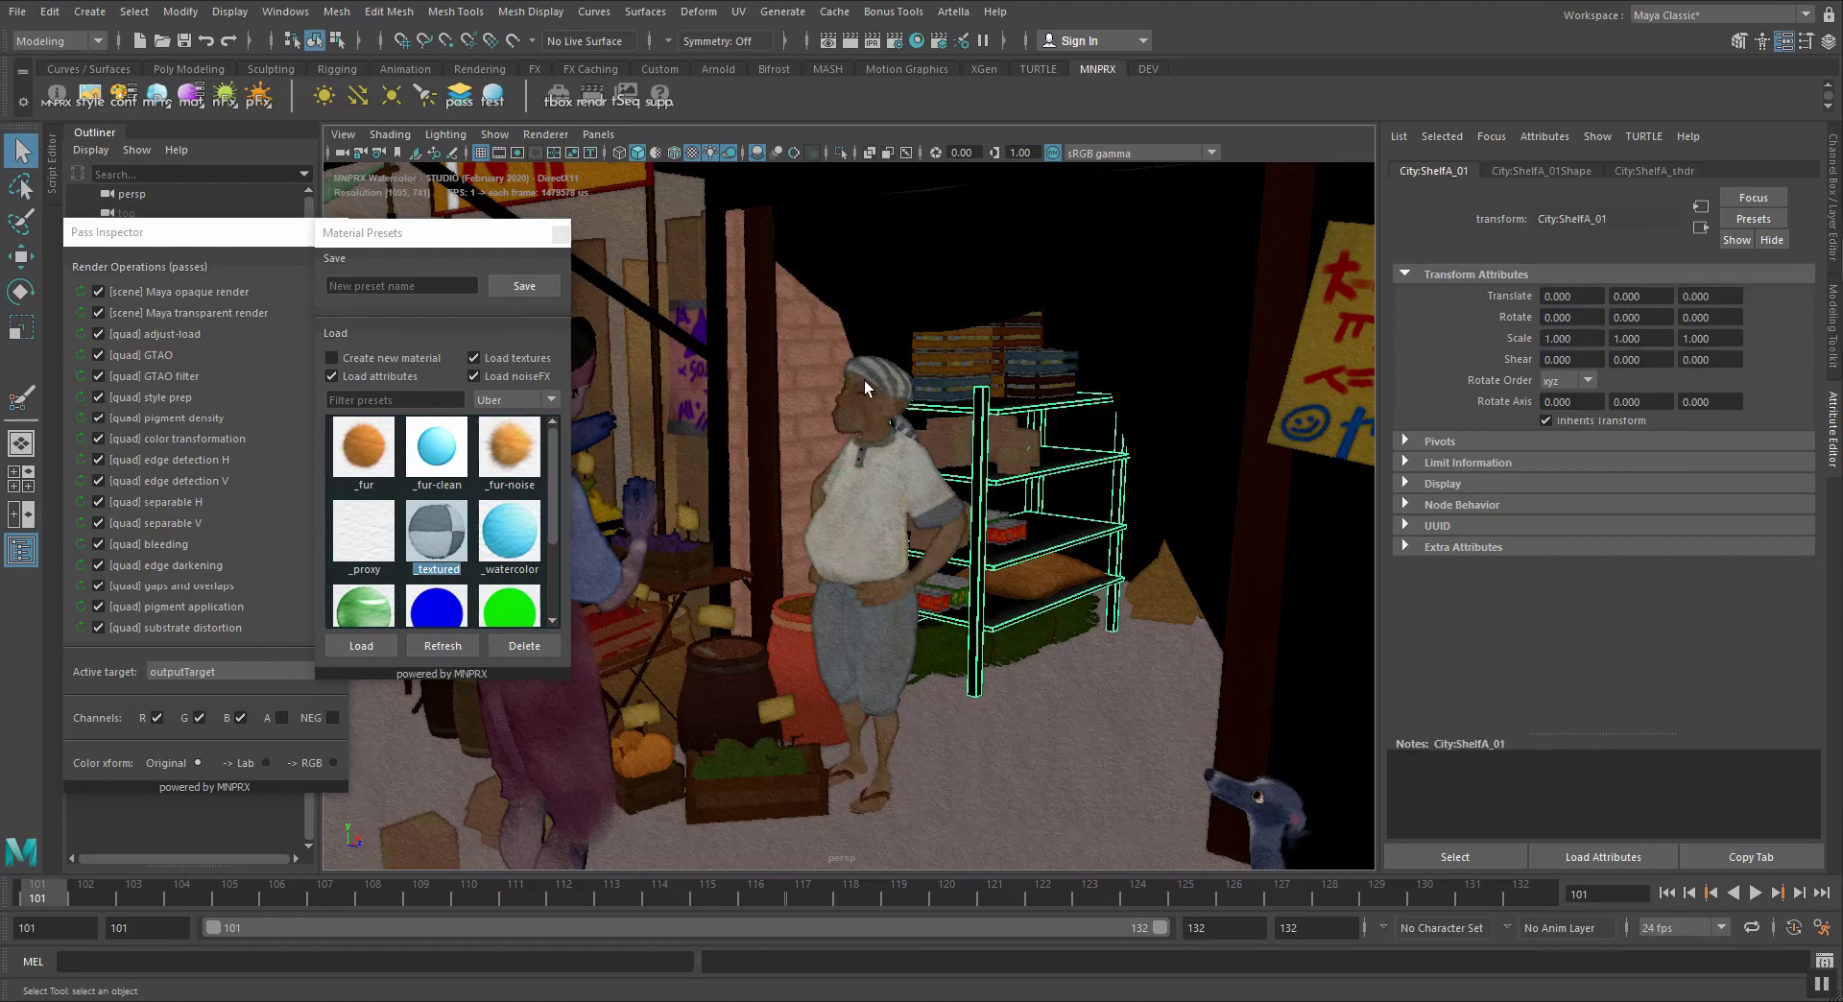
Open the Lambert material of the store's front tent cloth and load the _watercolor preset onto it
alt+middle_drag(863, 382, 899, 527)
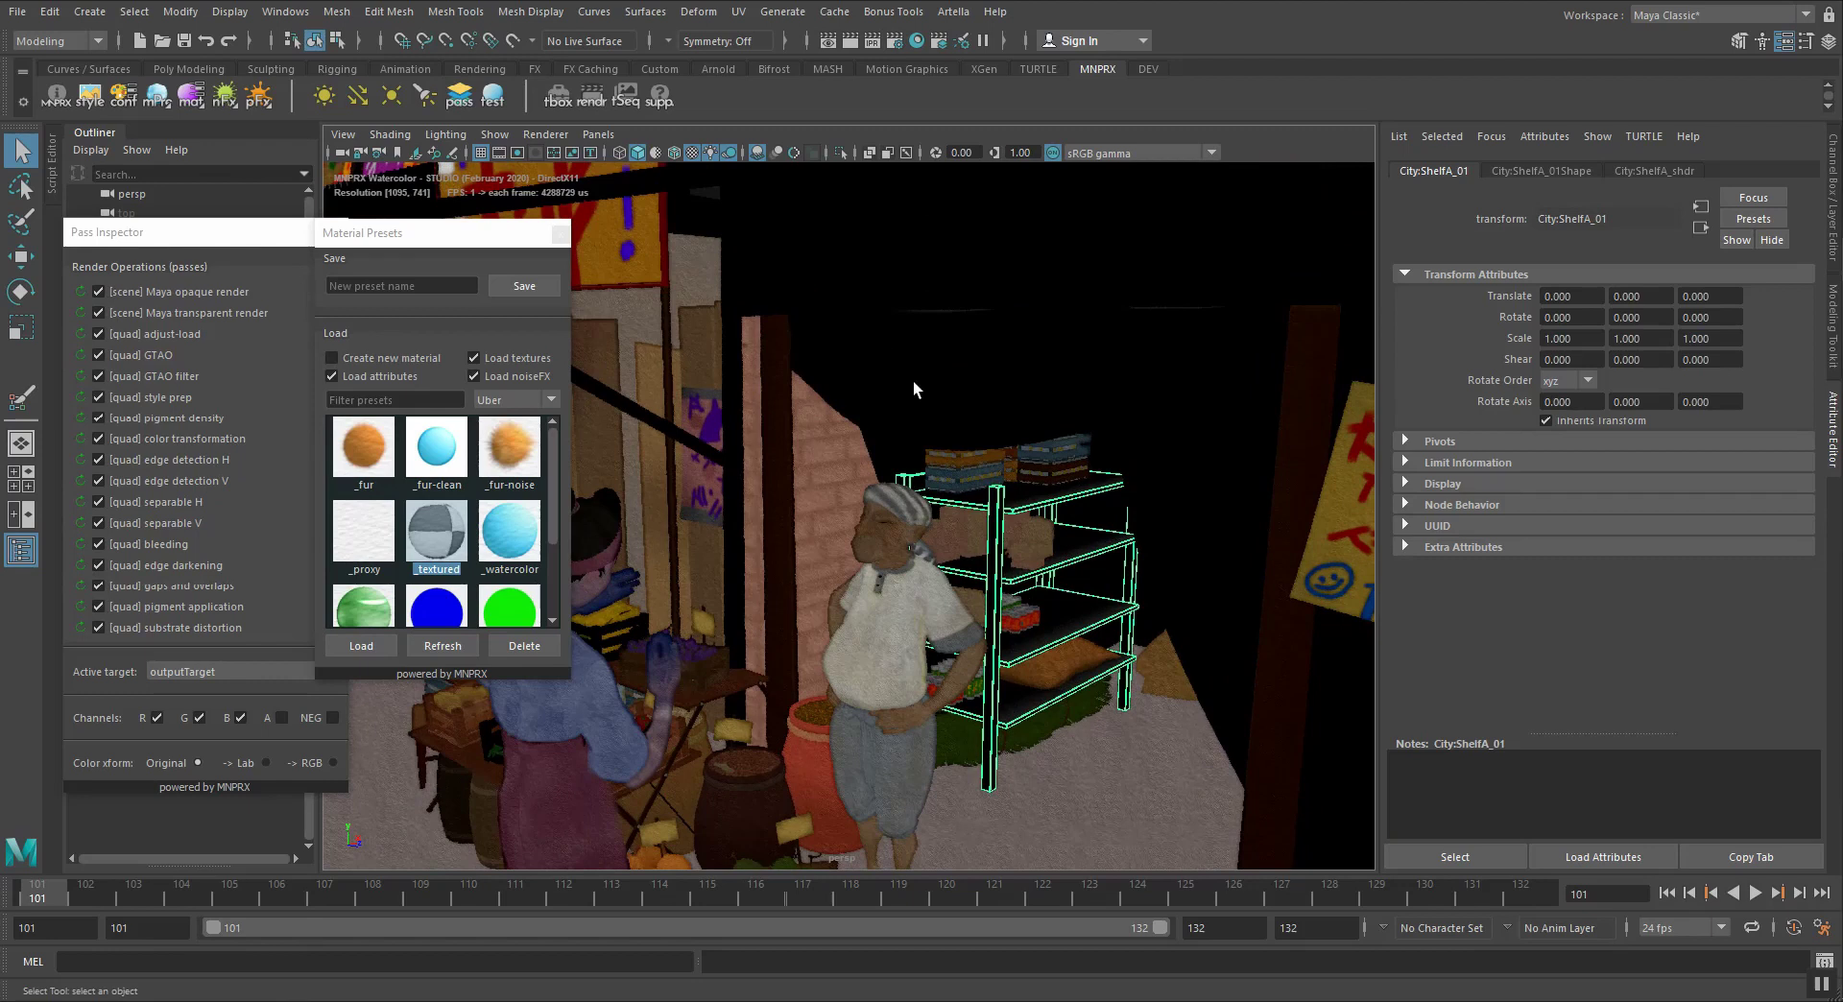
click(1069, 355)
alt+drag(1131, 391, 1115, 398)
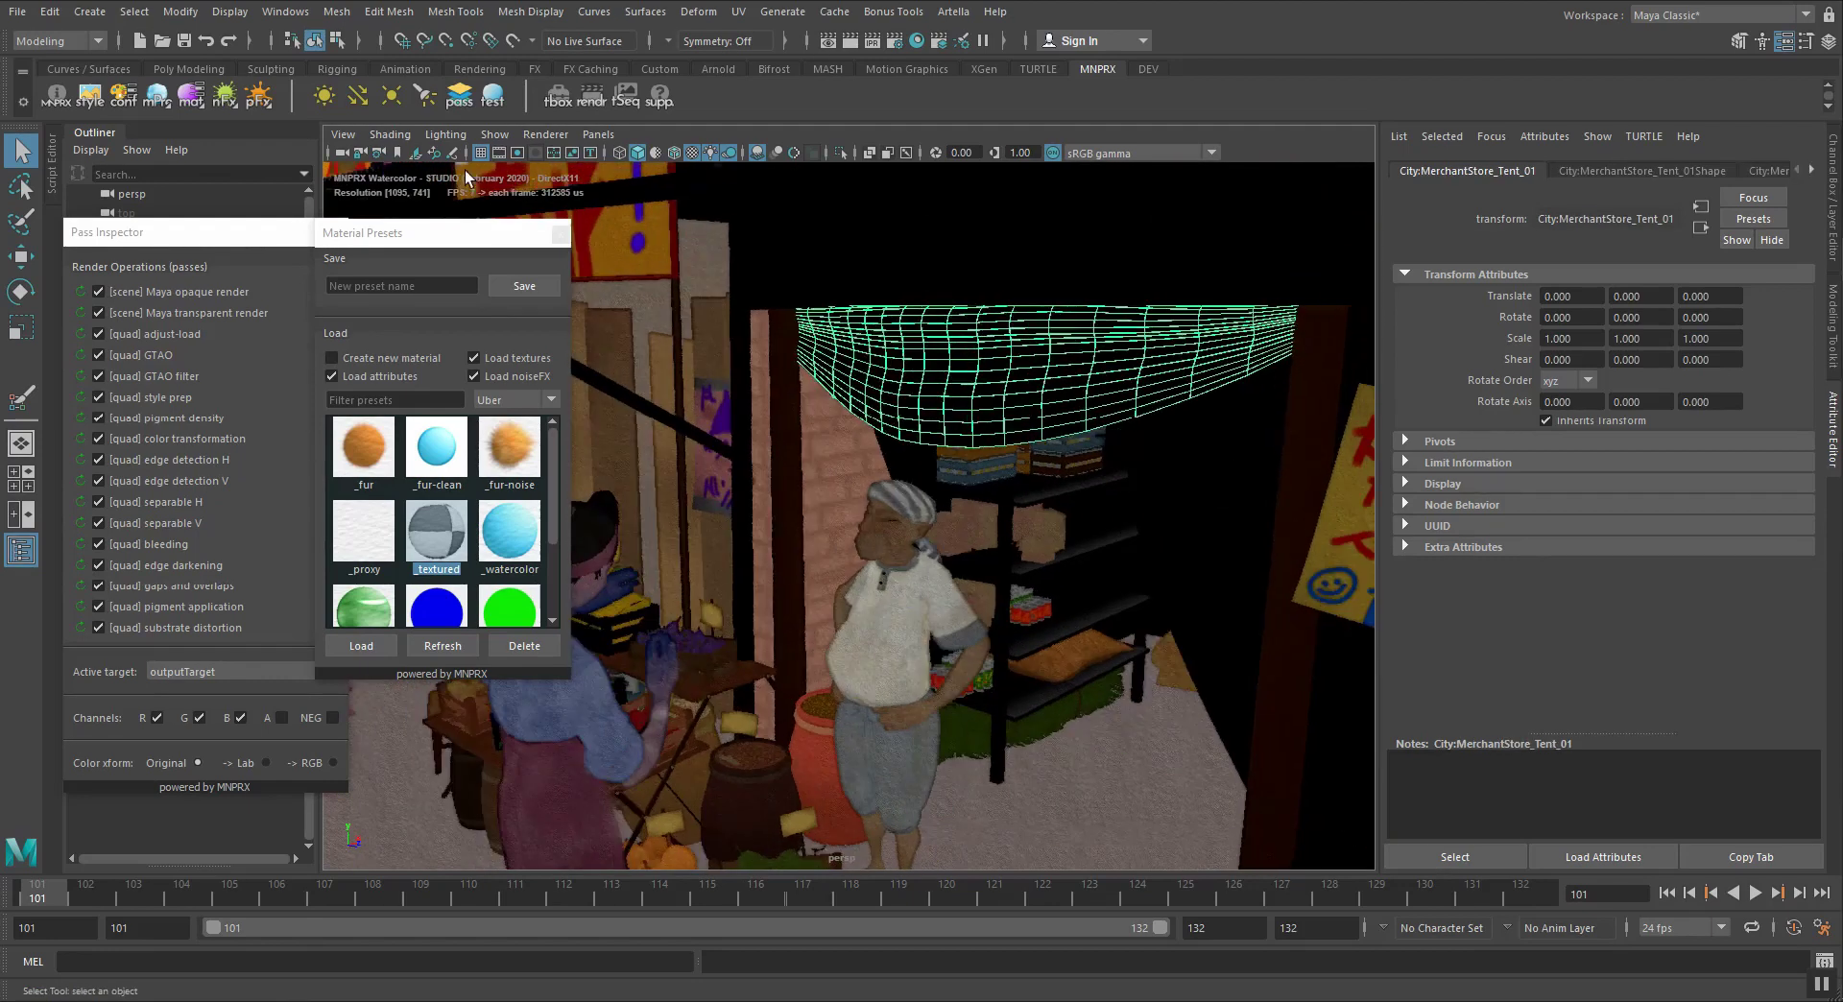
right_drag(1118, 396, 1166, 758)
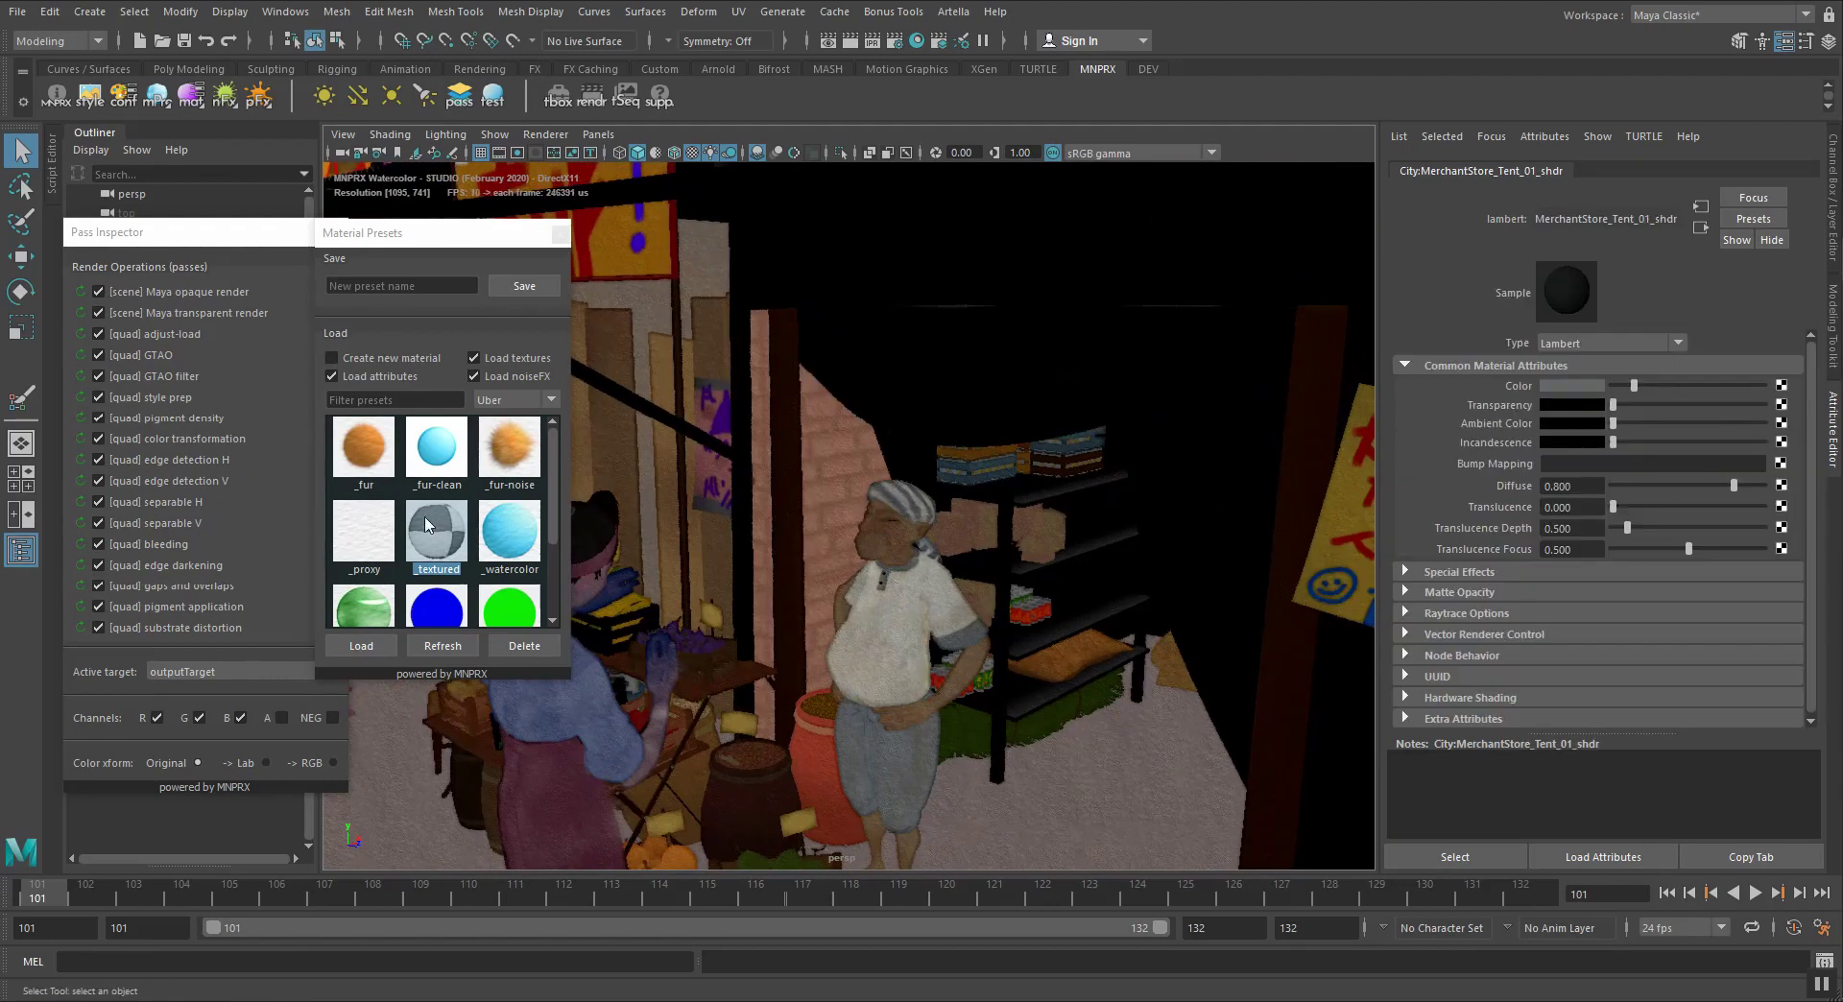
click(525, 540)
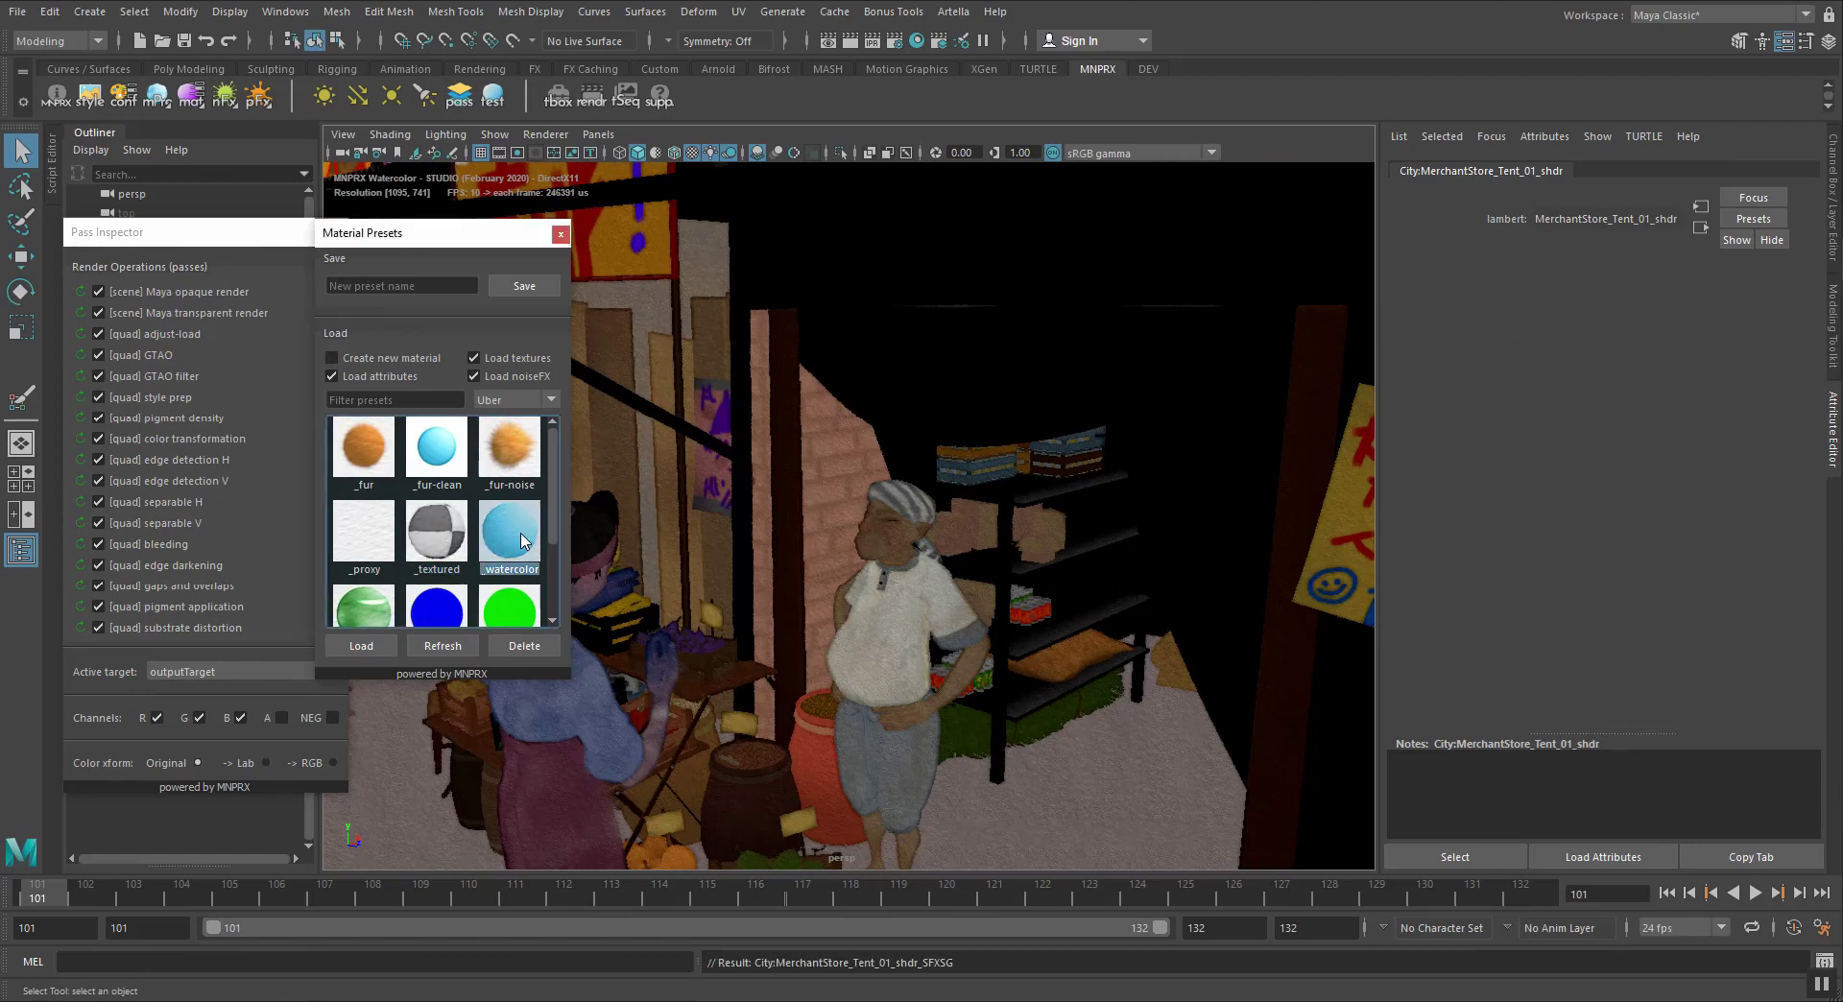
click(1008, 387)
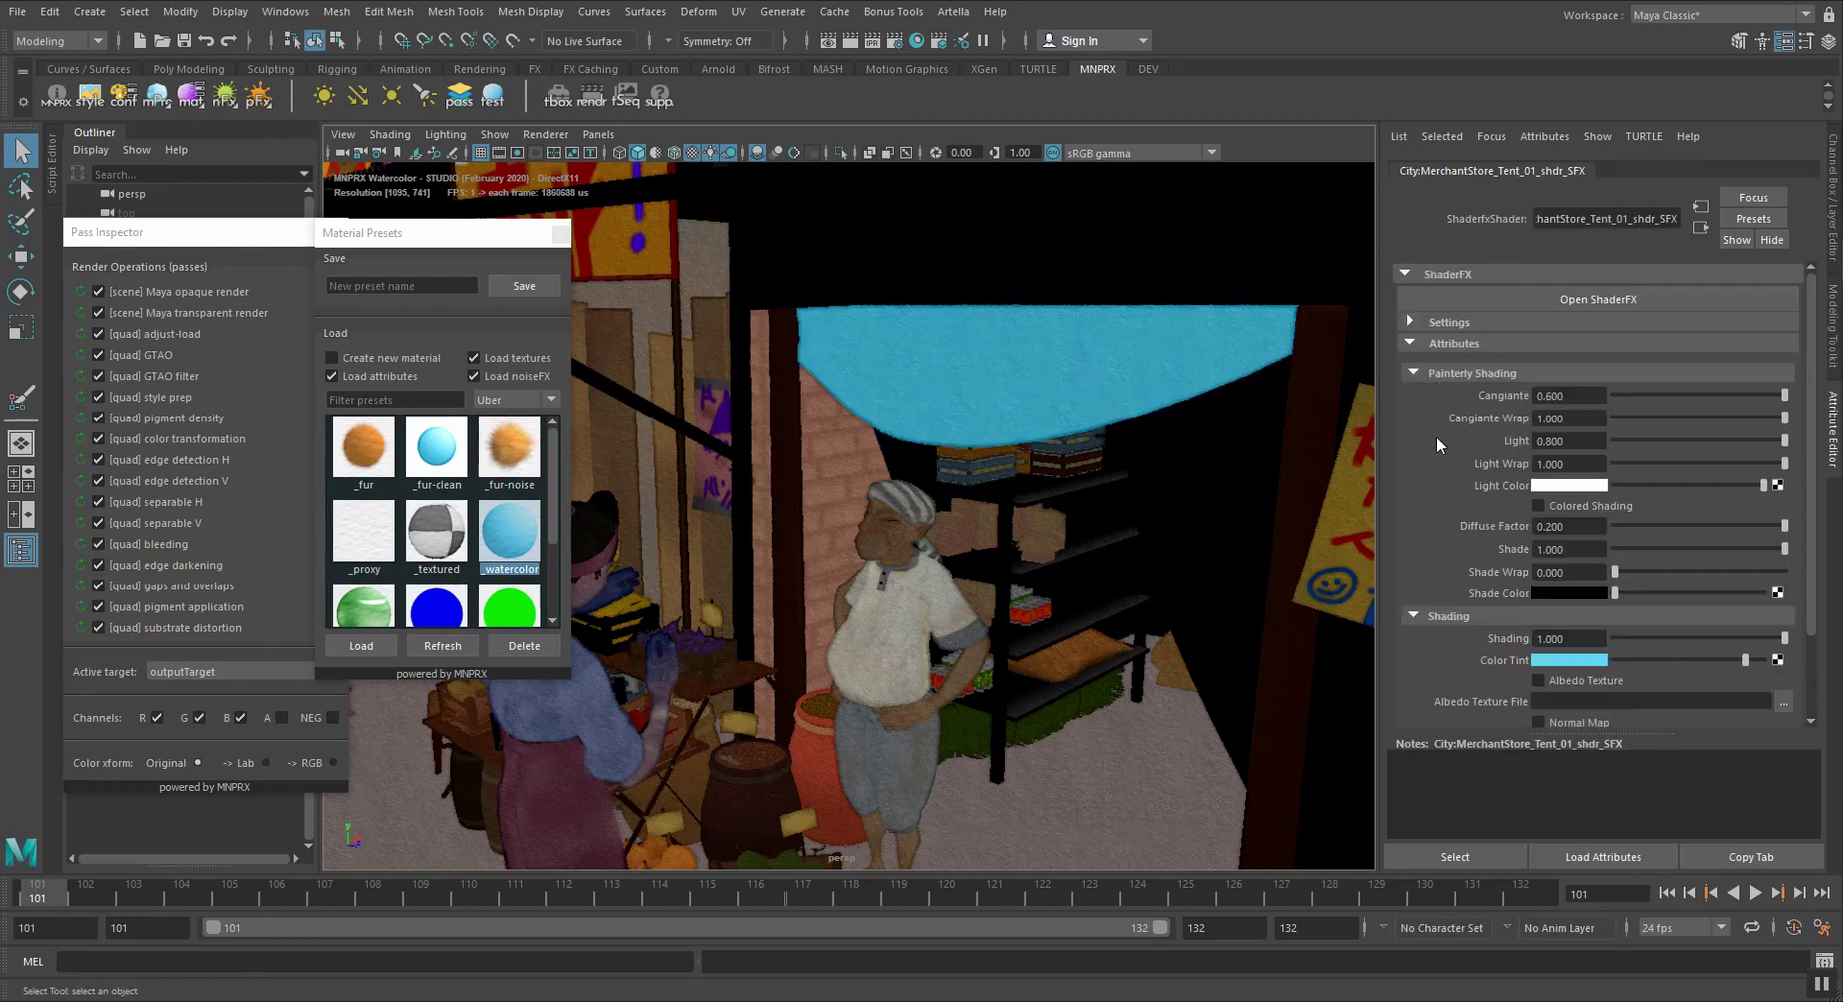
Set the Color Tint of the tent cloth's material to neutral grey
scroll(1435, 436, down, 3)
click(1583, 561)
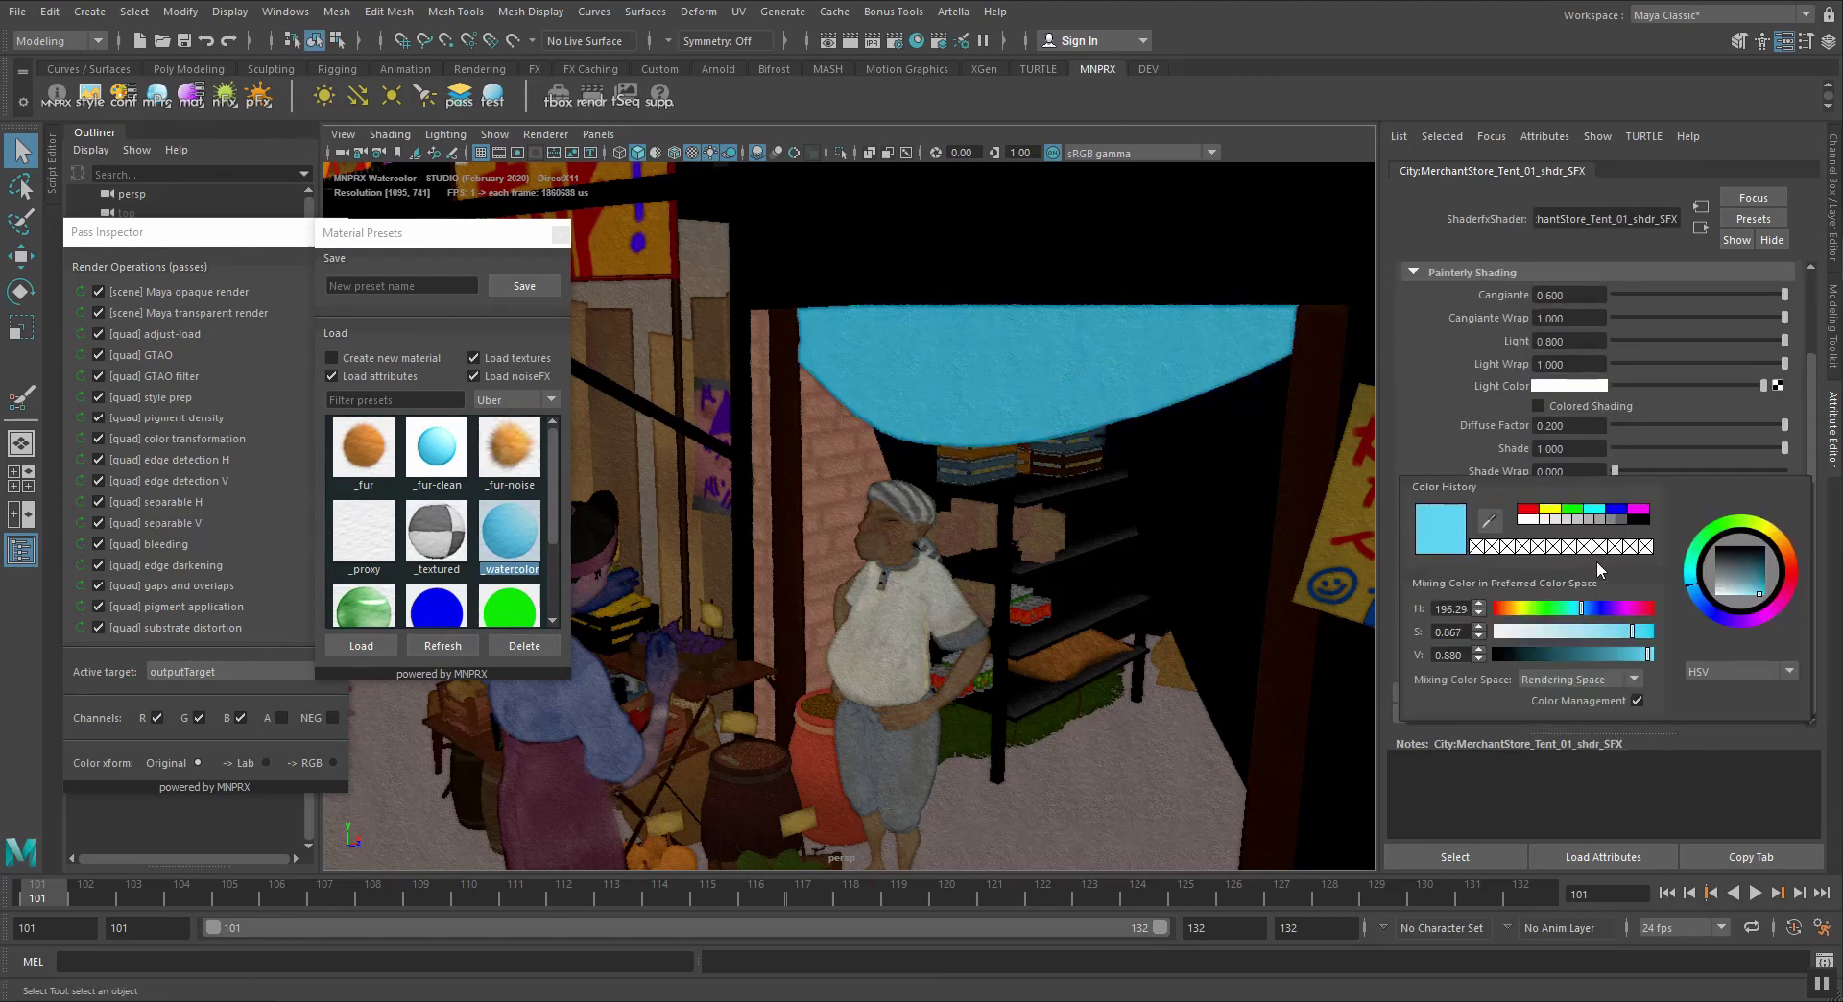
click(1615, 520)
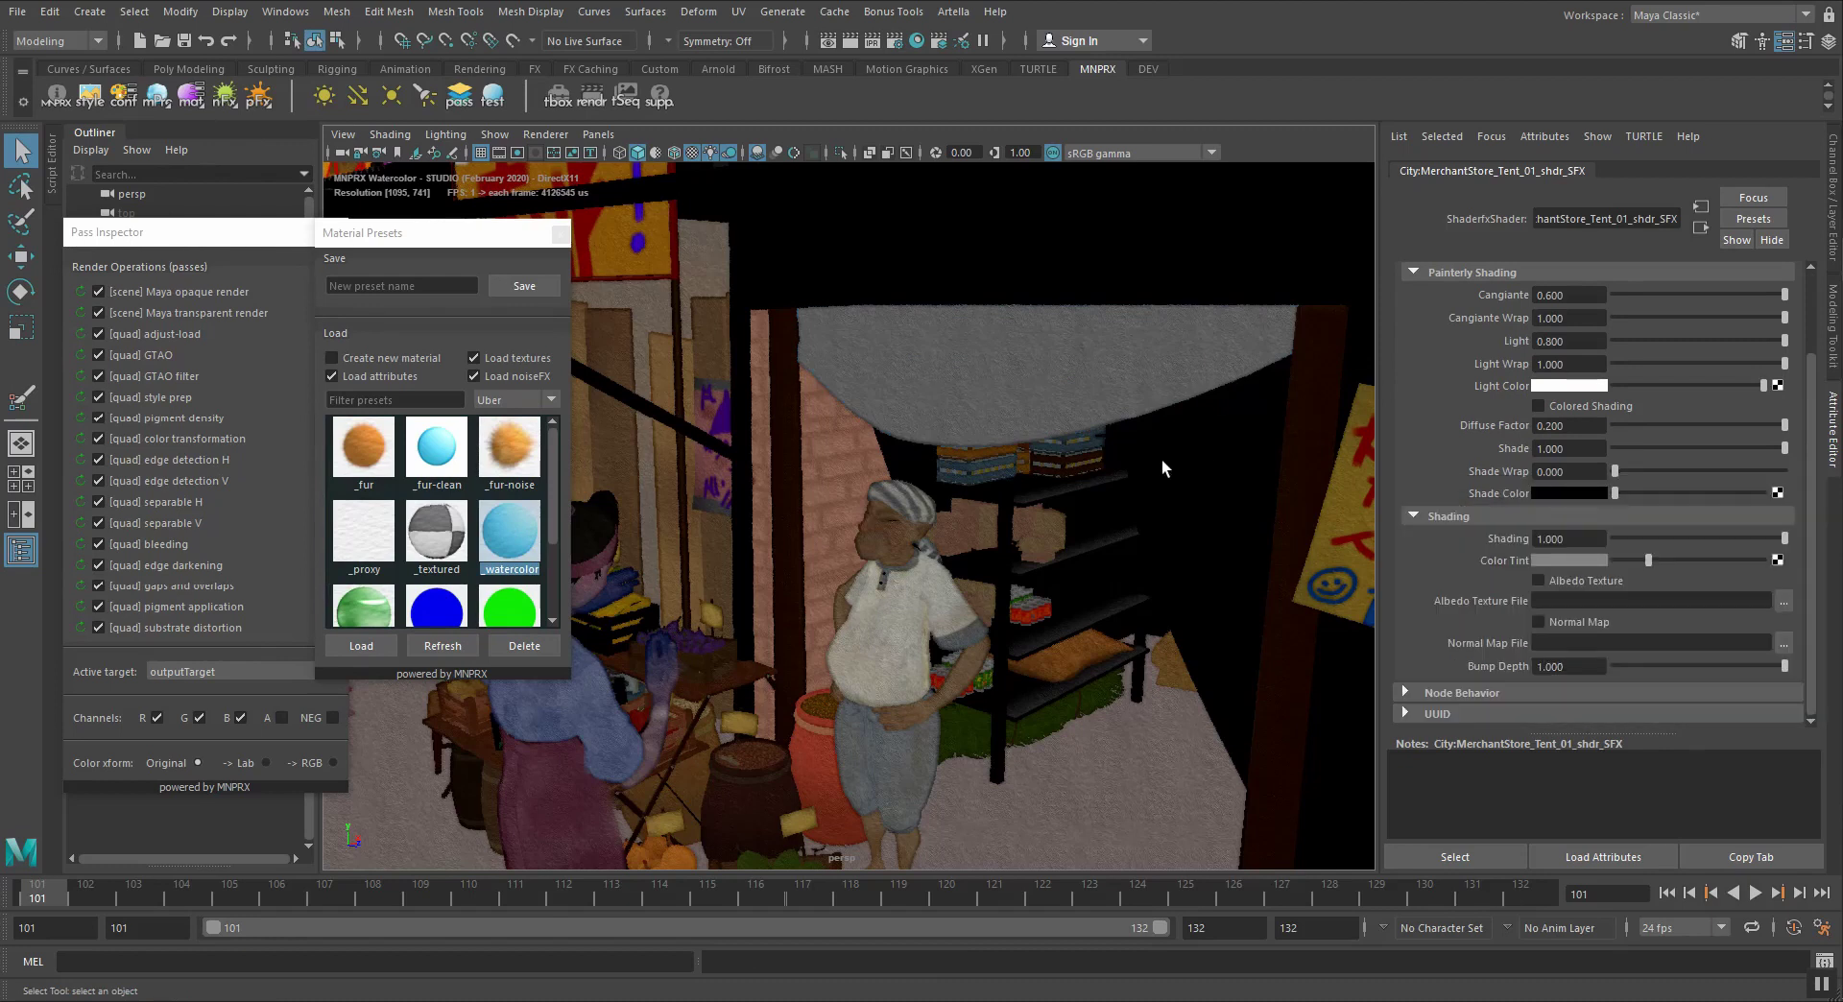
click(1134, 460)
Close the Pass Inspector, look through the SQ01_SH018 camera and place the Material Presets window clear of the viewport
alt+drag(931, 561, 754, 514)
drag(193, 233, 165, 275)
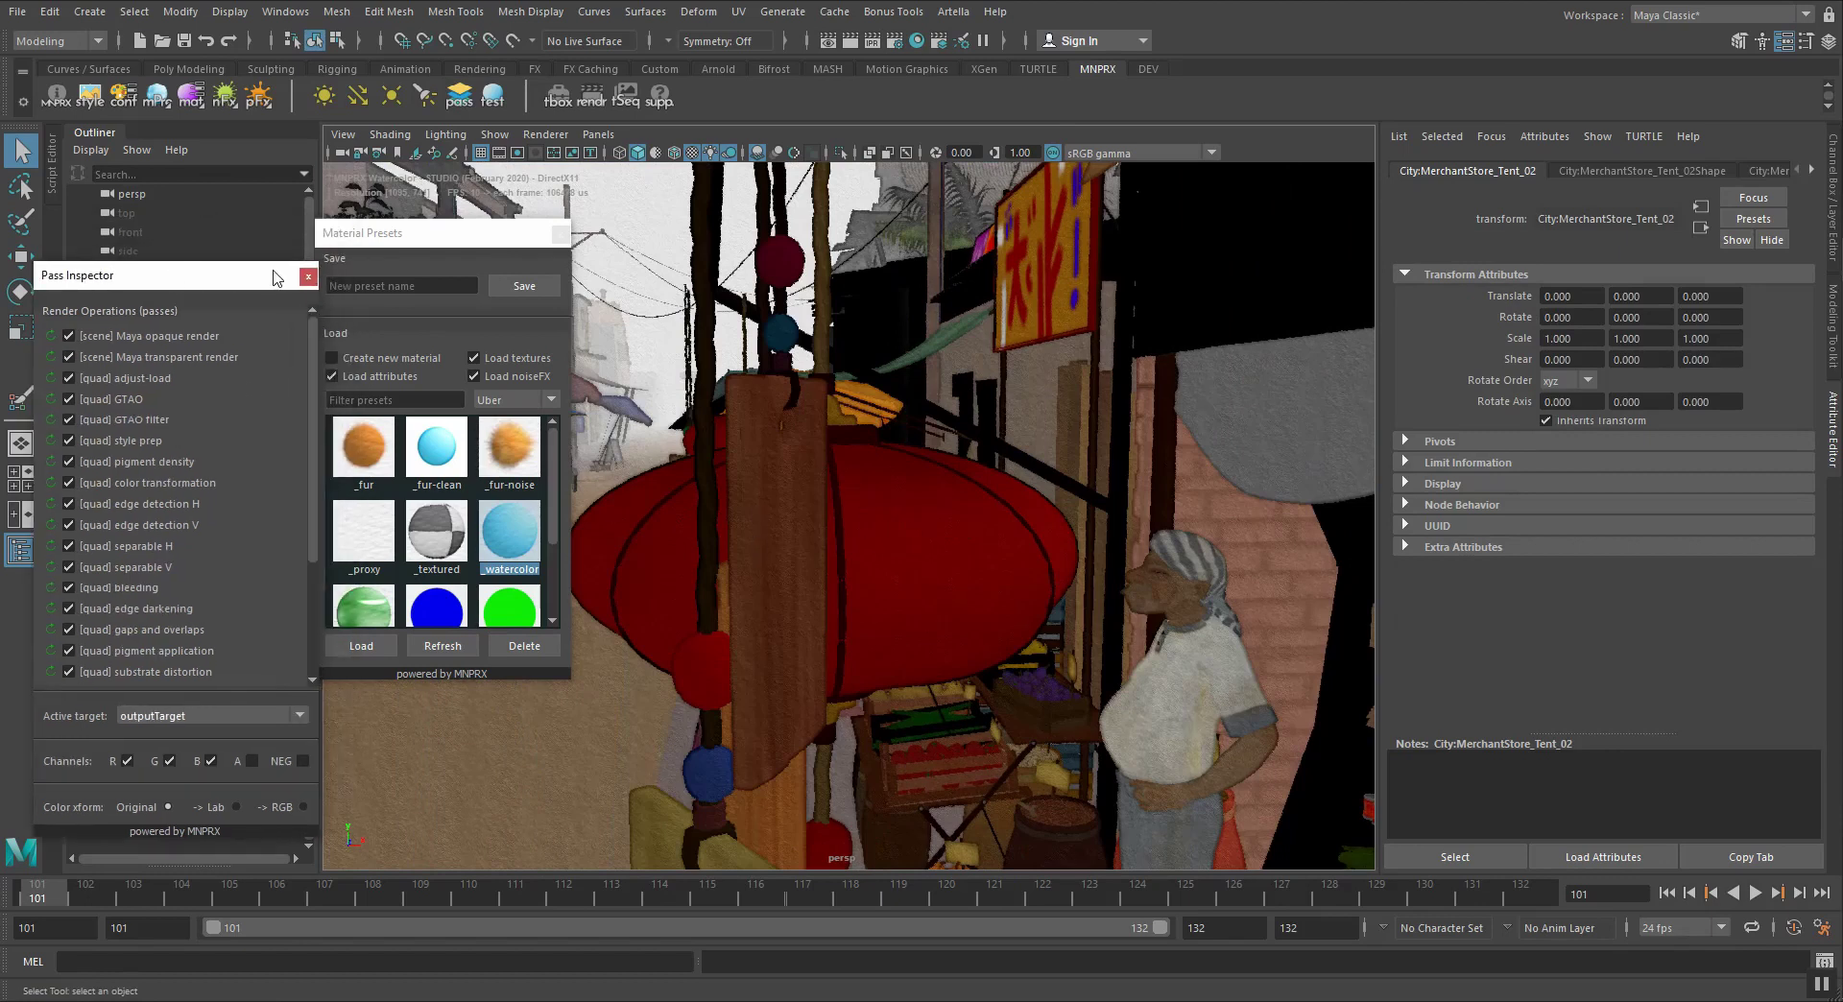
click(307, 276)
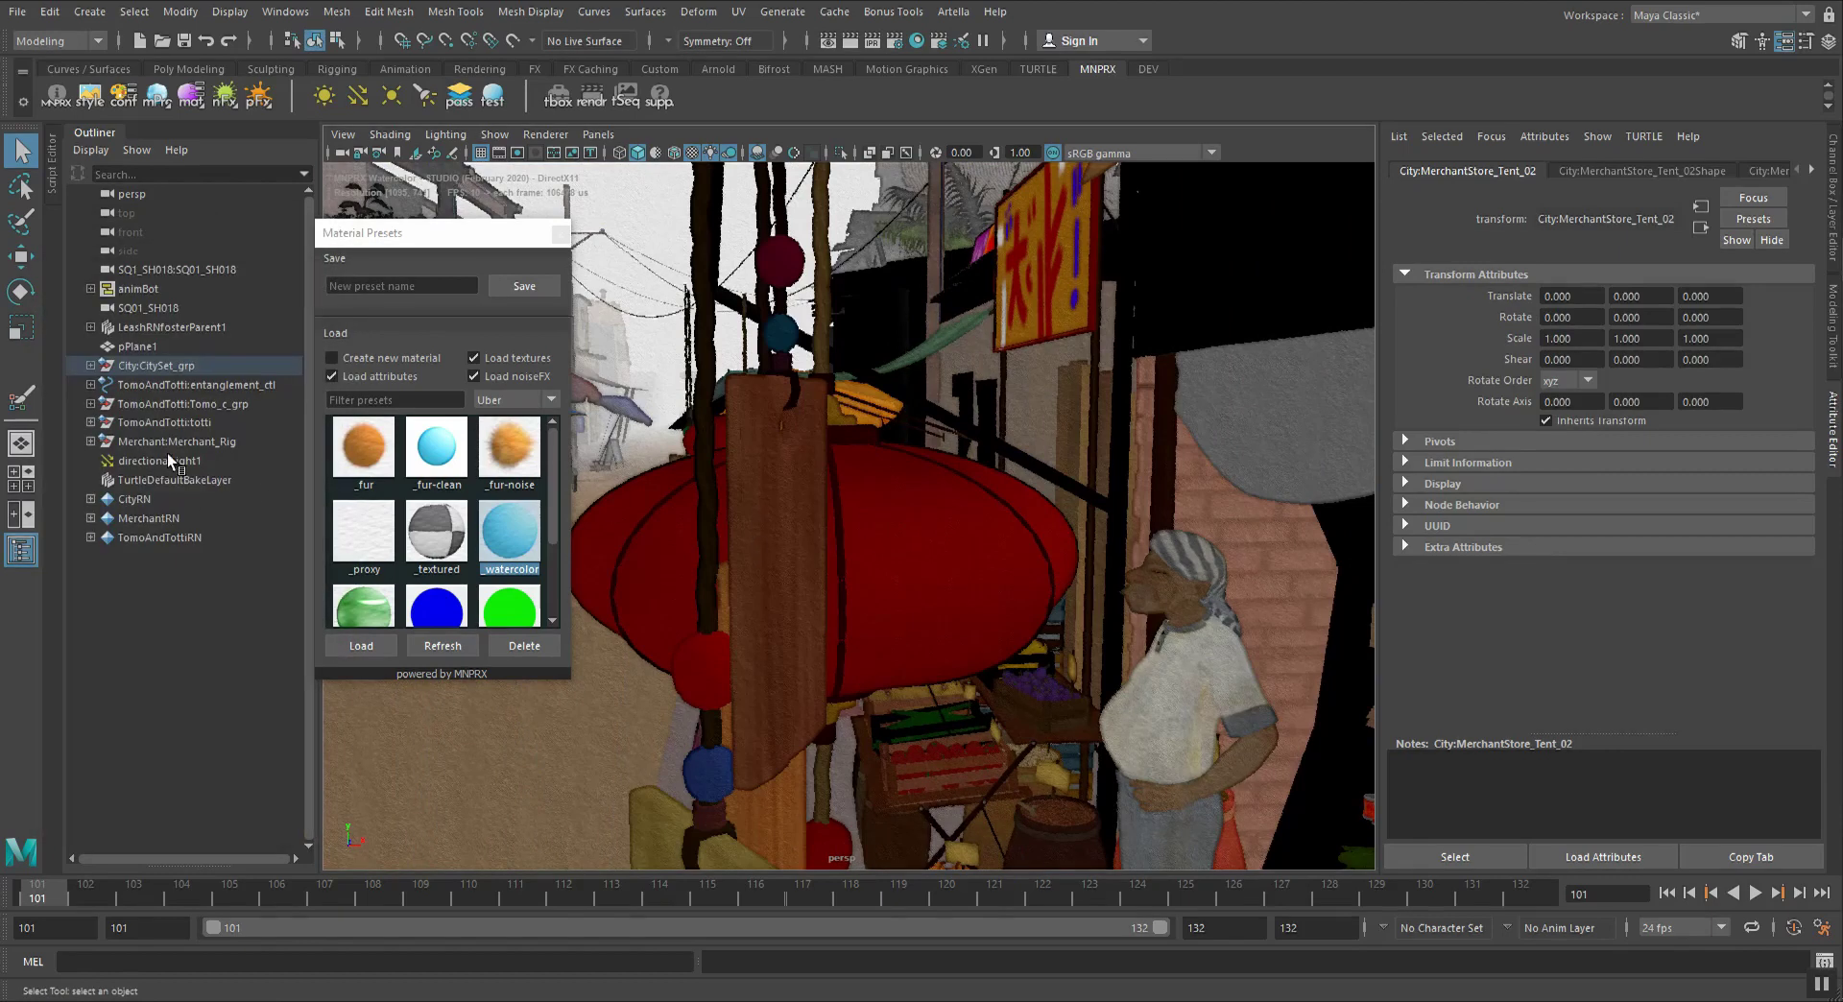
click(138, 306)
middle_drag(151, 314, 768, 434)
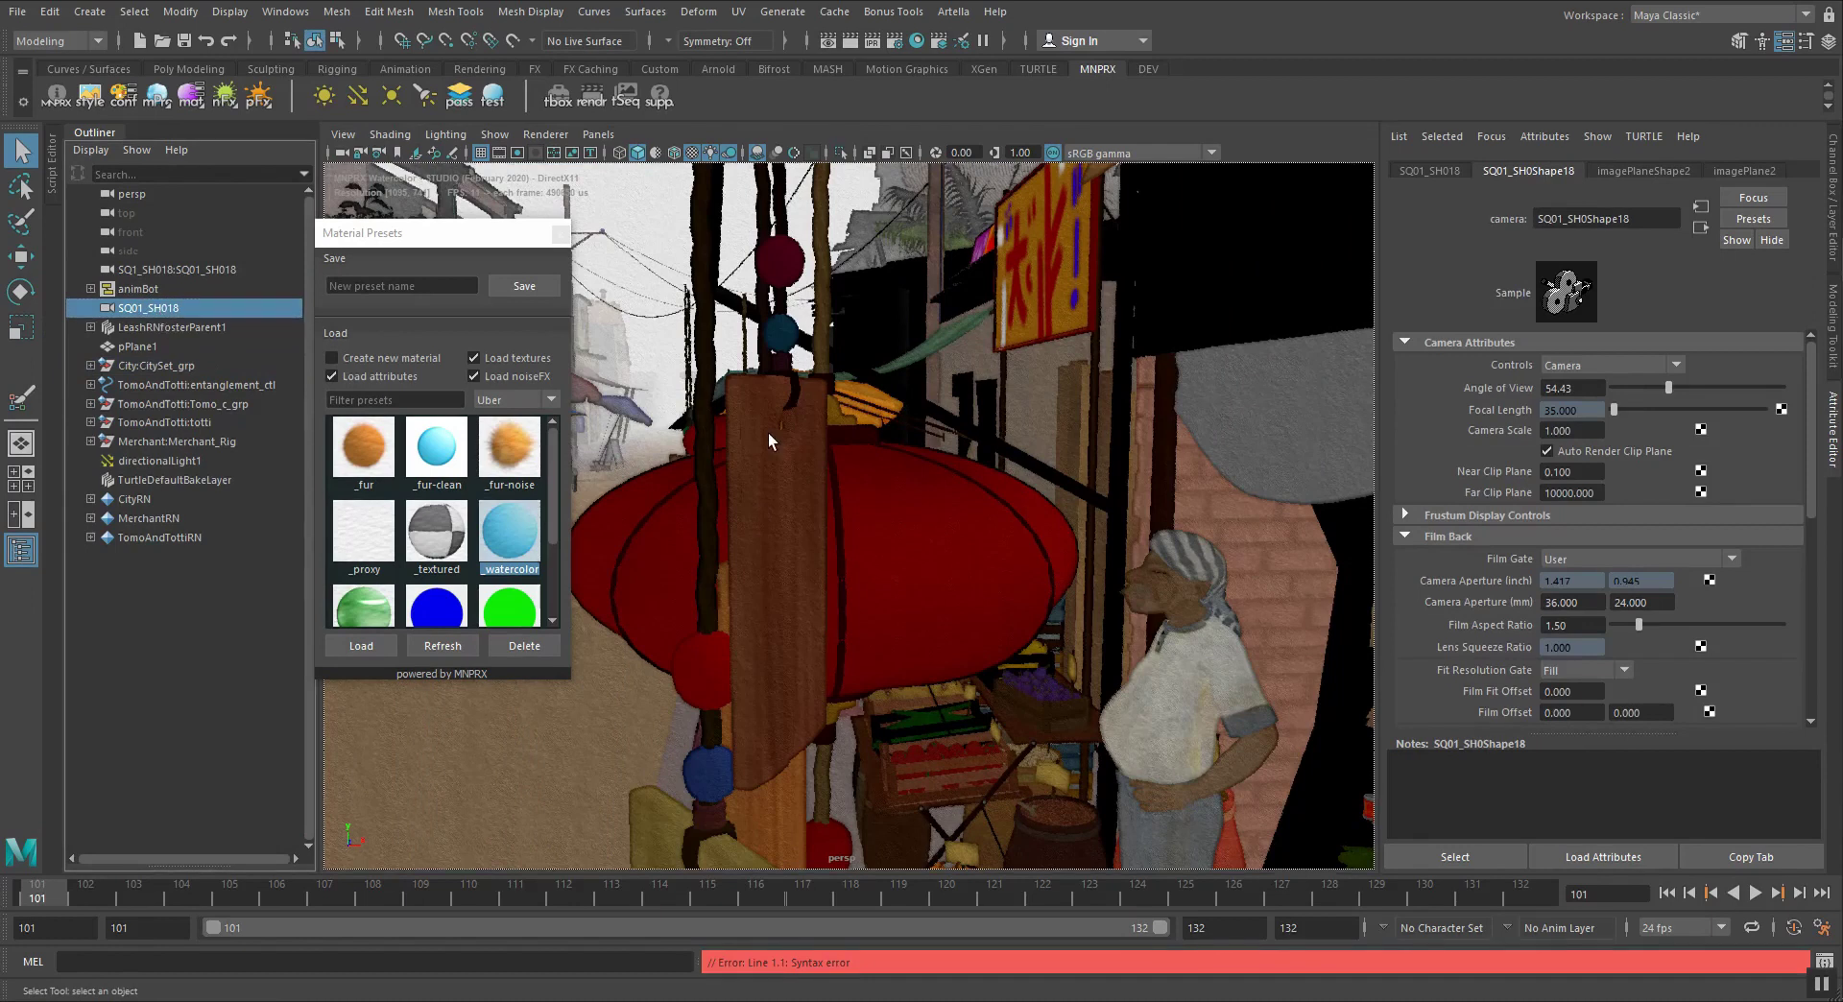
drag(498, 240, 232, 328)
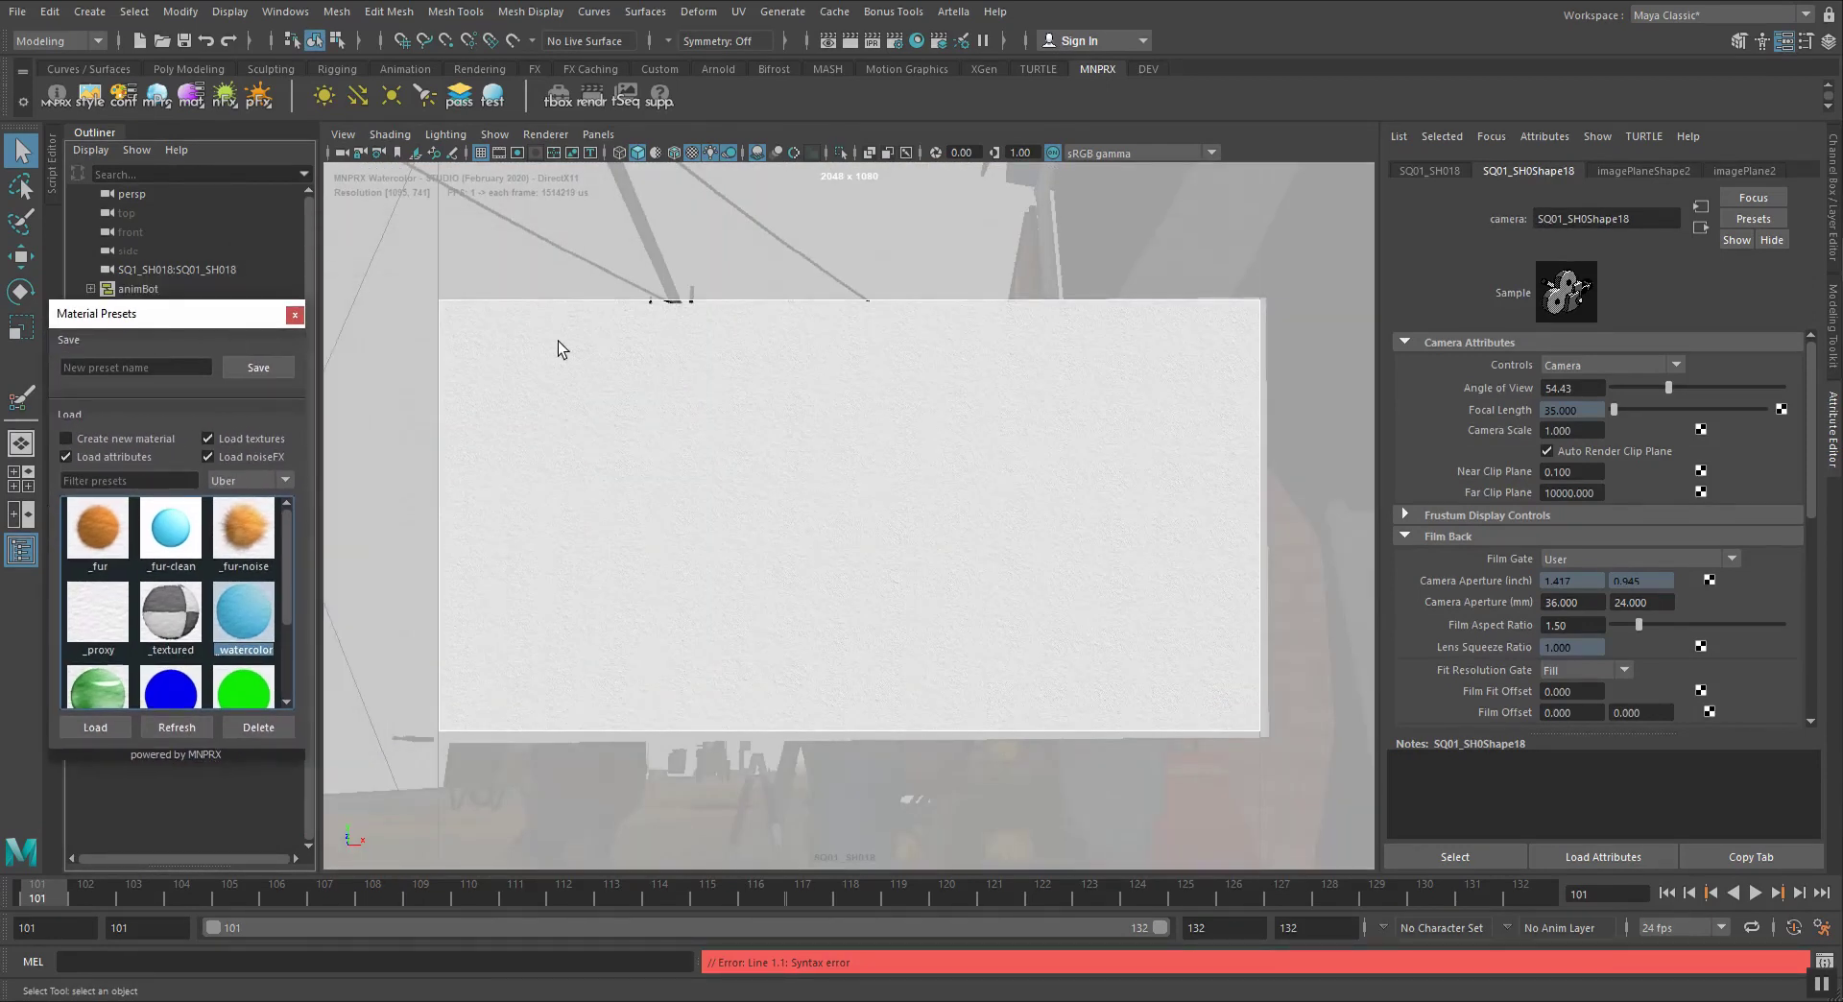
Close the Material Presets window and hide pPlane1, which covers the shot camera's view
click(828, 458)
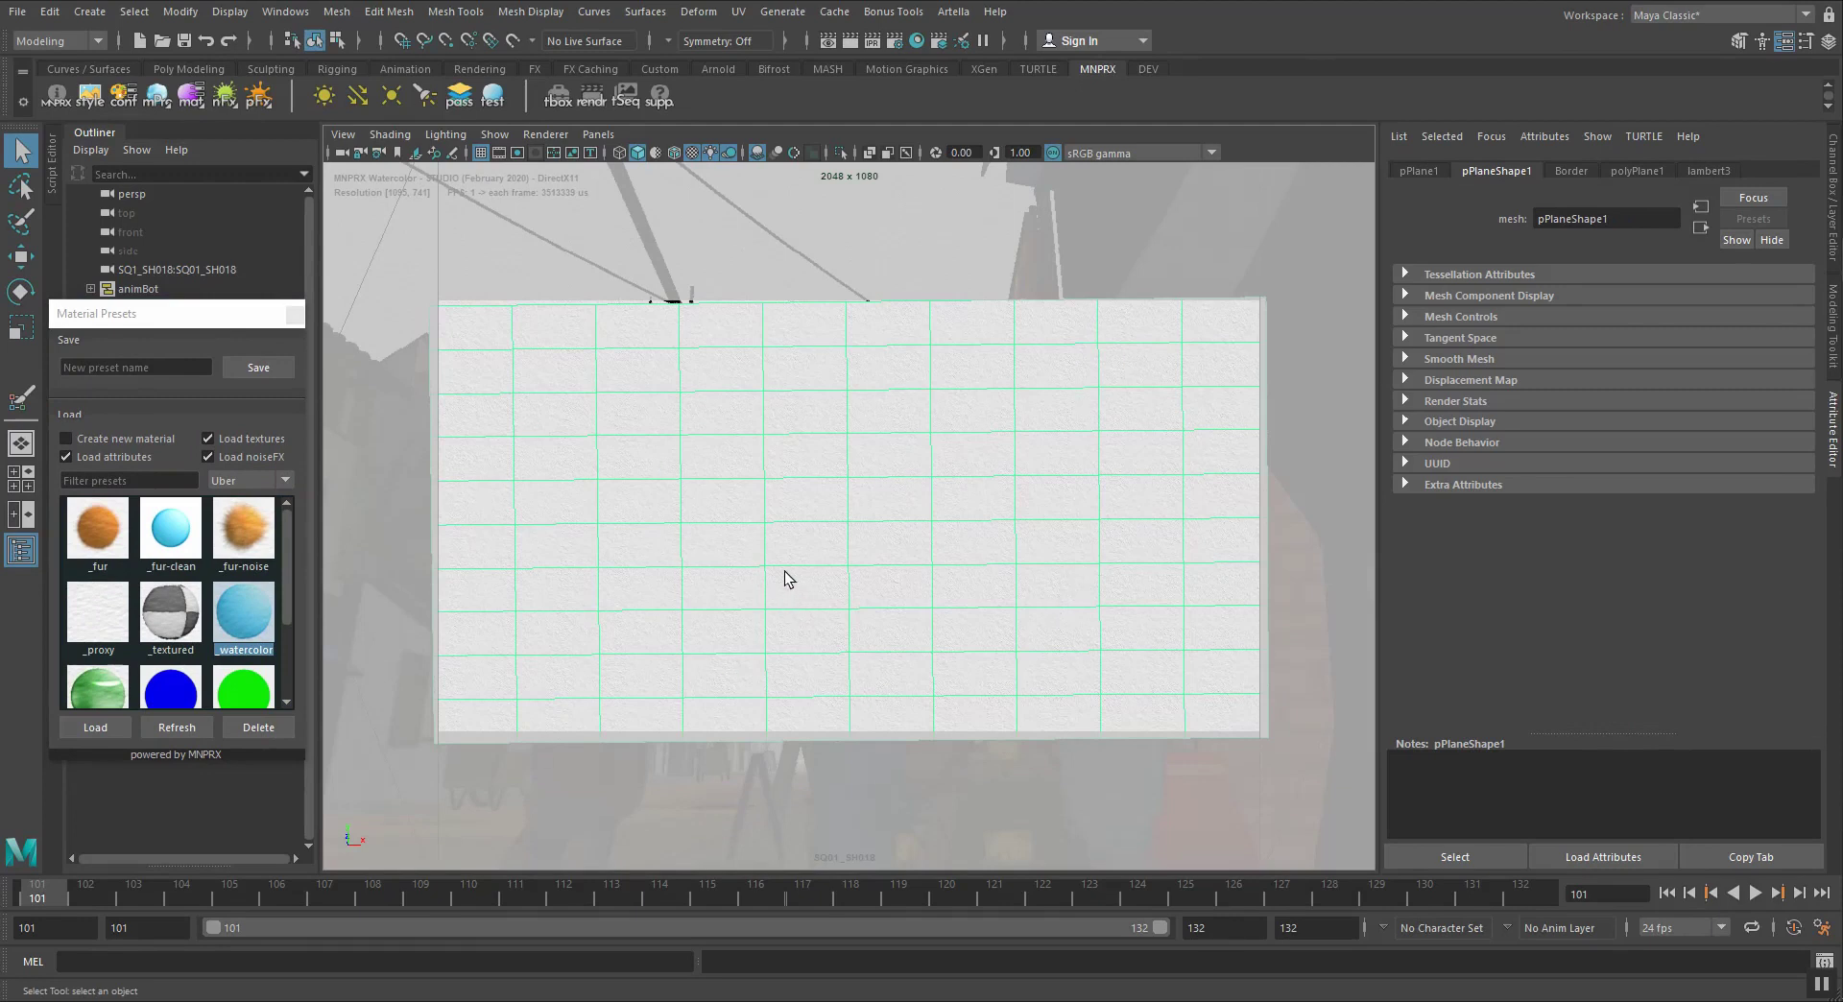
drag(248, 324, 269, 327)
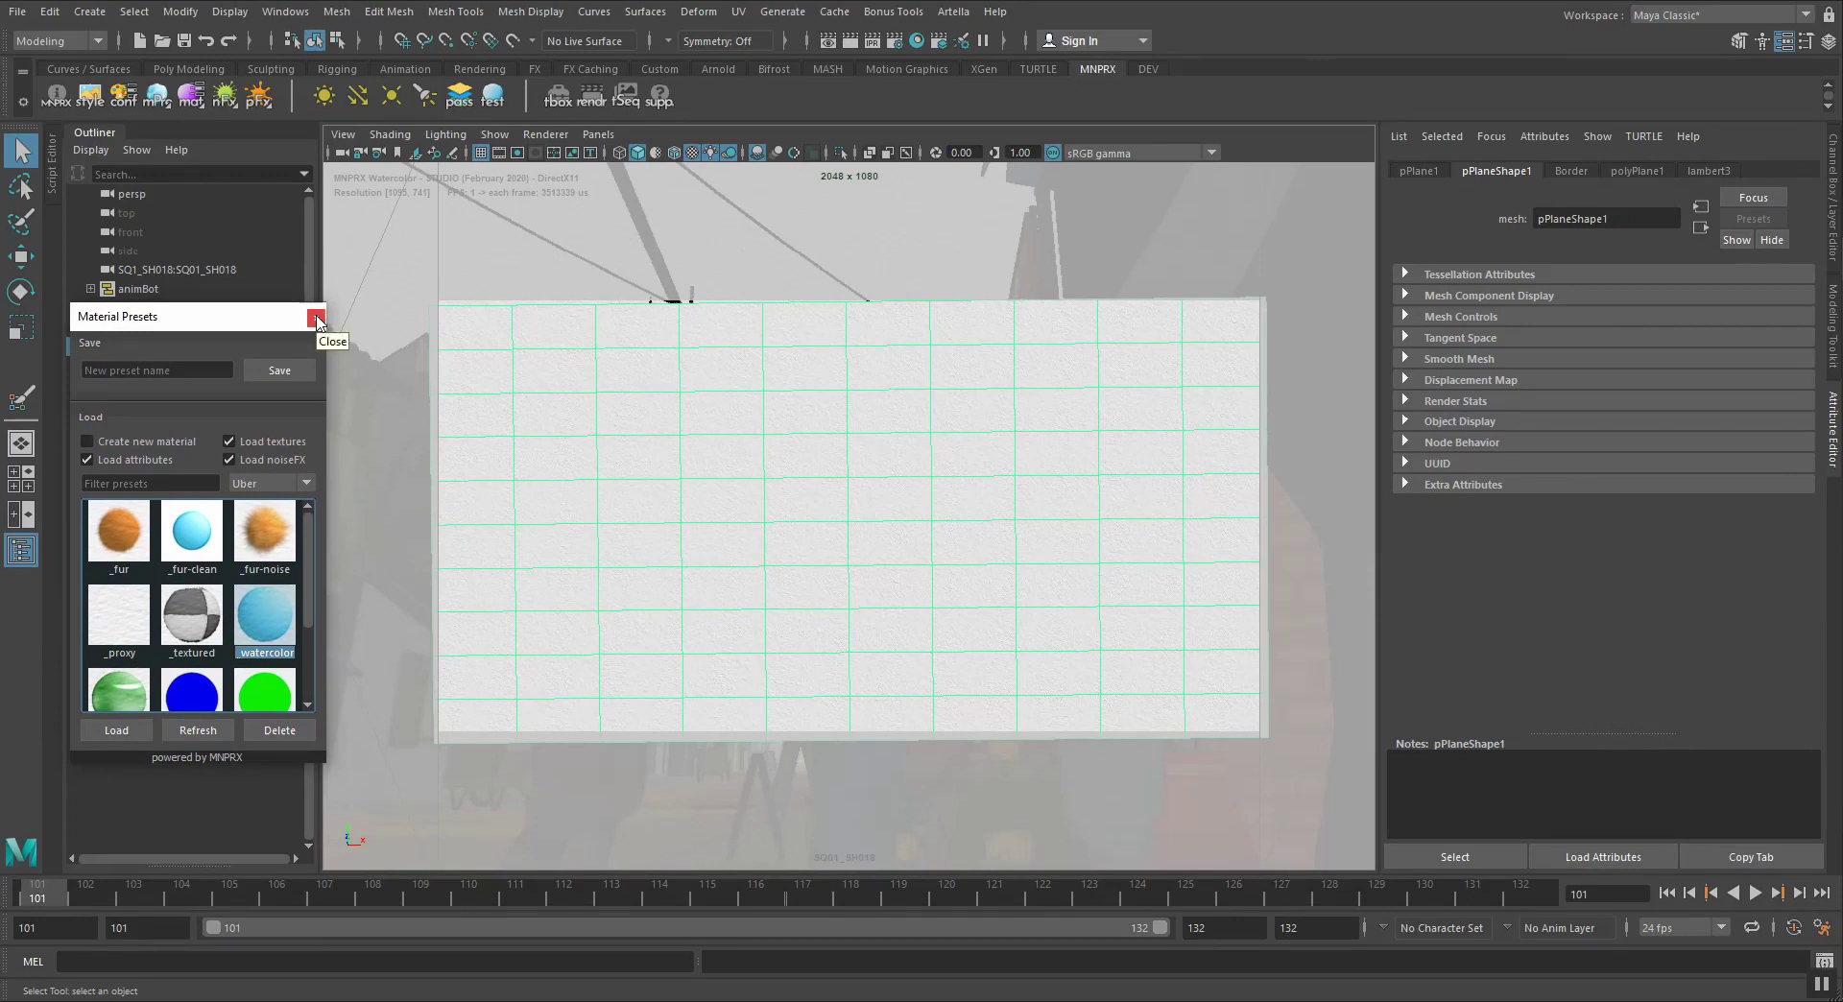
click(317, 317)
click(142, 356)
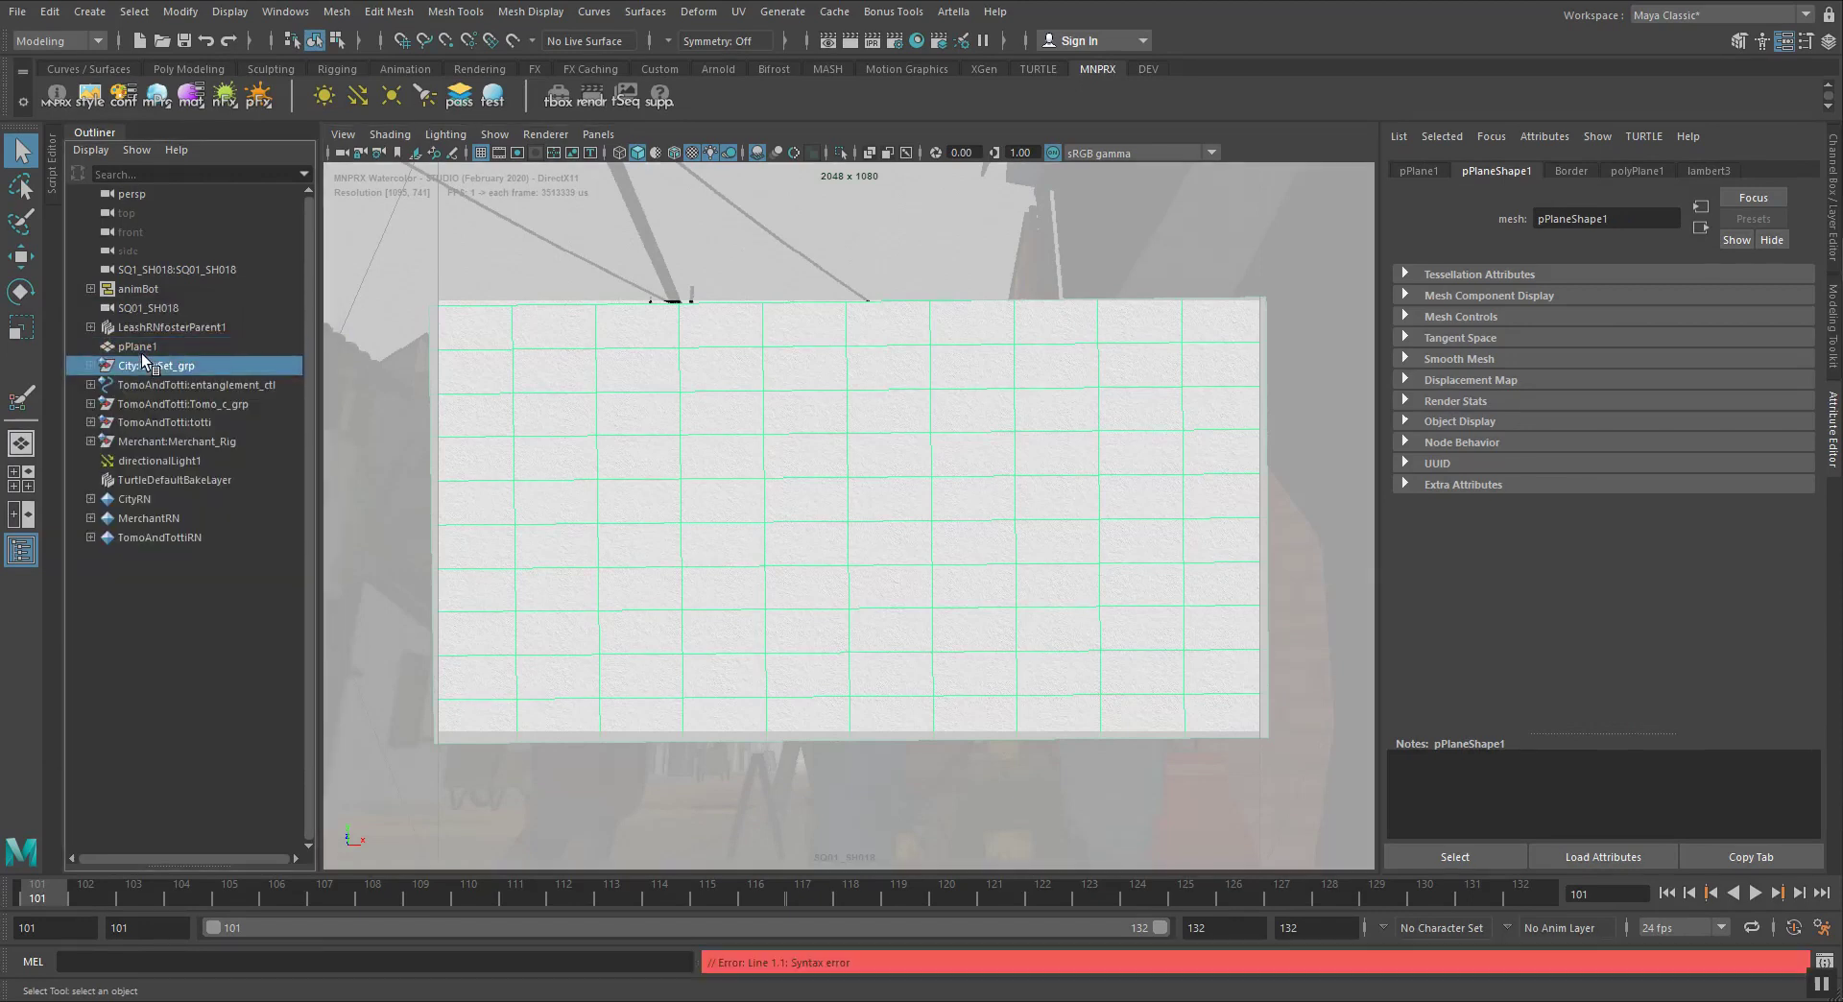
click(140, 348)
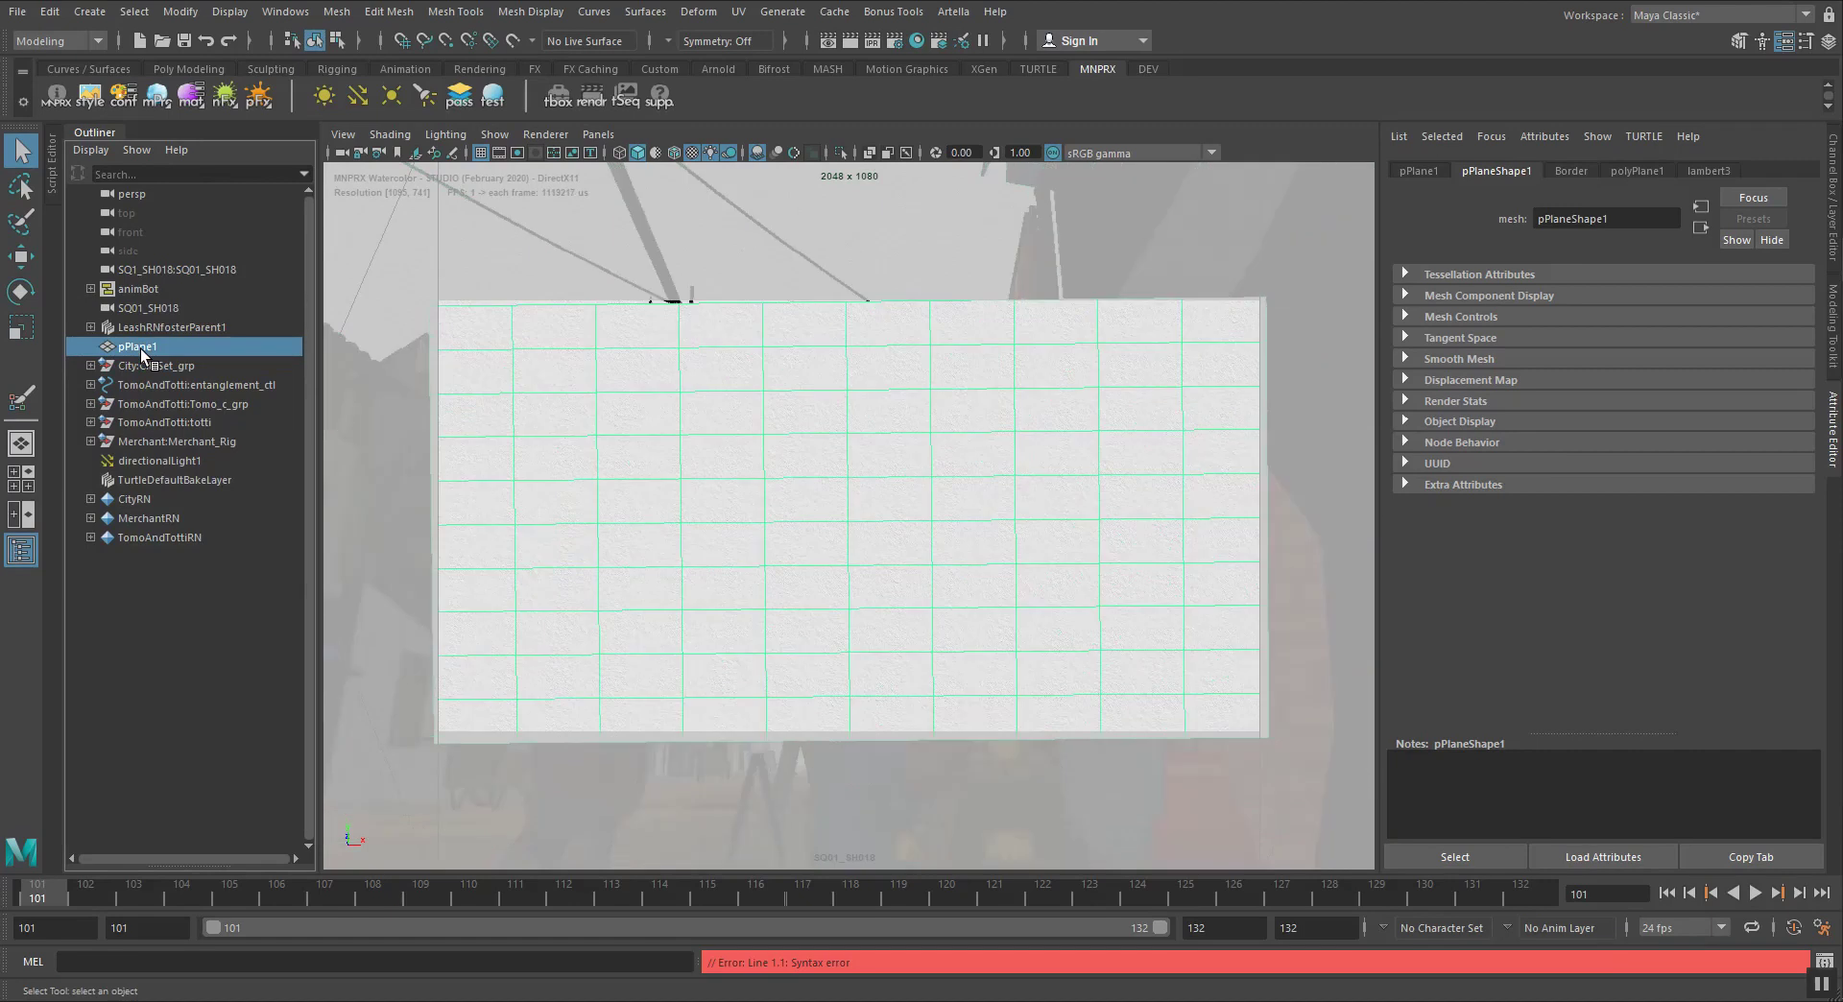
key(ctrl+h)
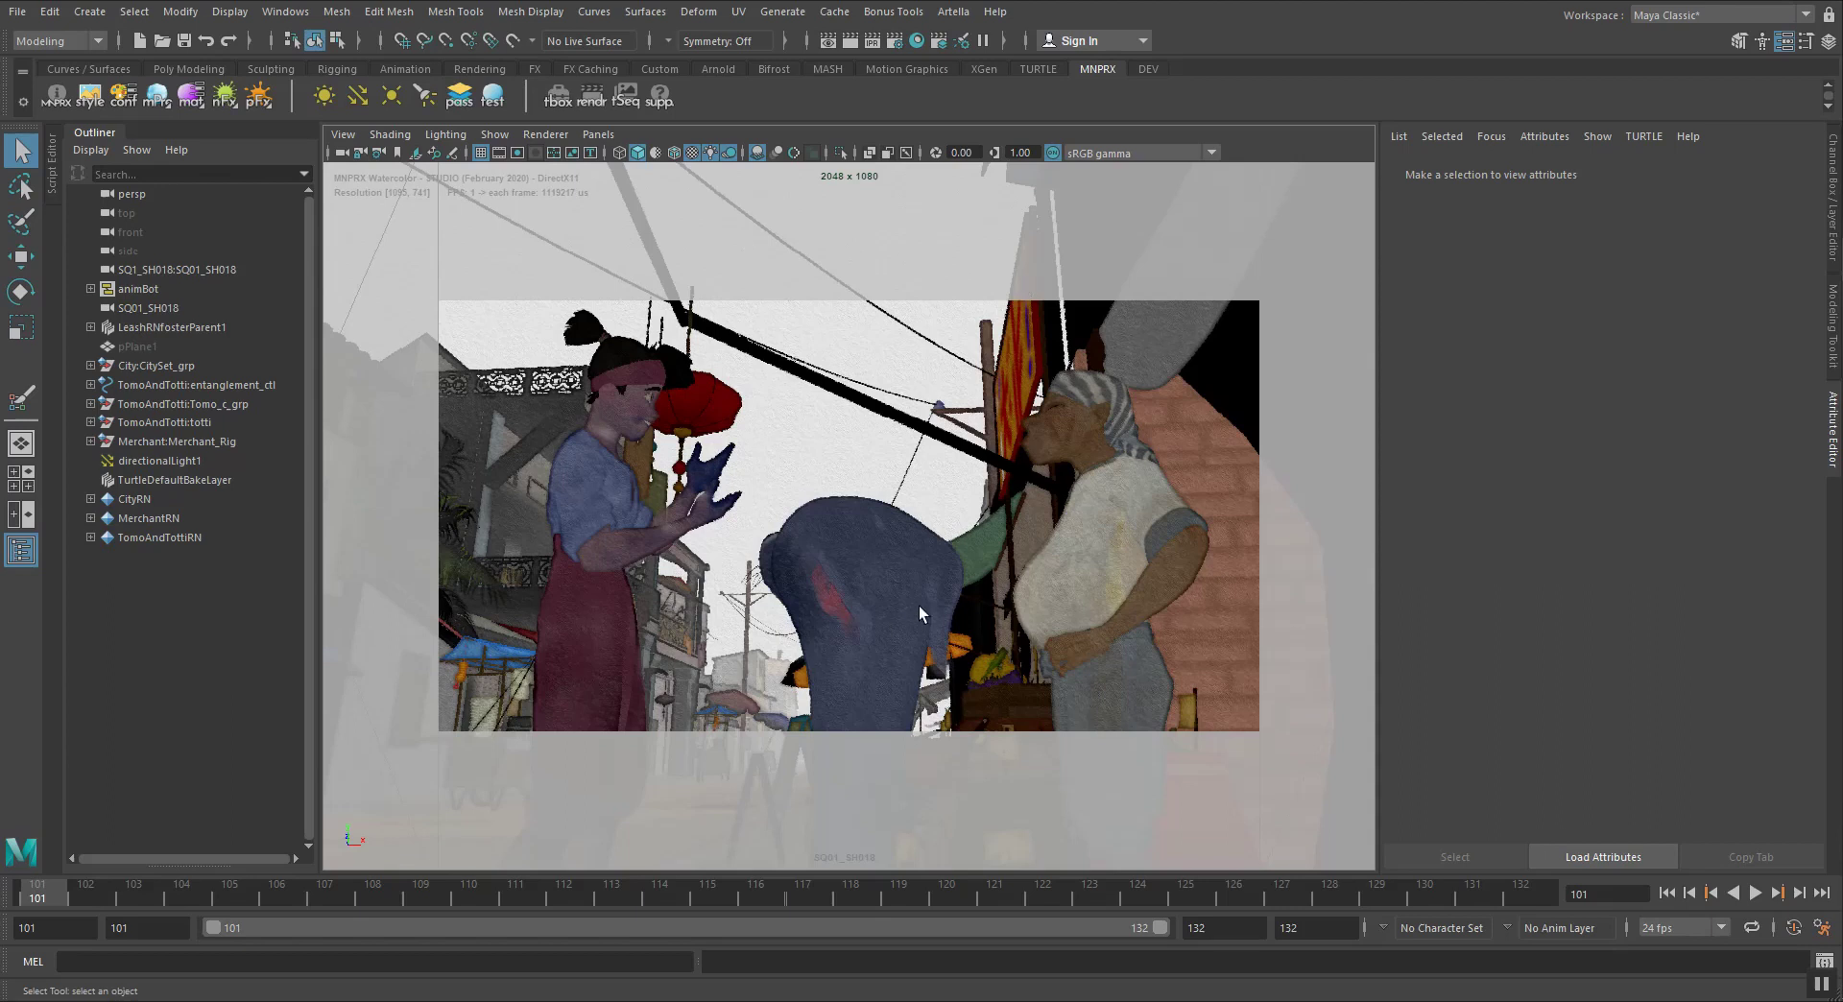
Return to the perspective view and survey the market street from the merchant's stall out to an overview
key(space)
drag(859, 563, 856, 503)
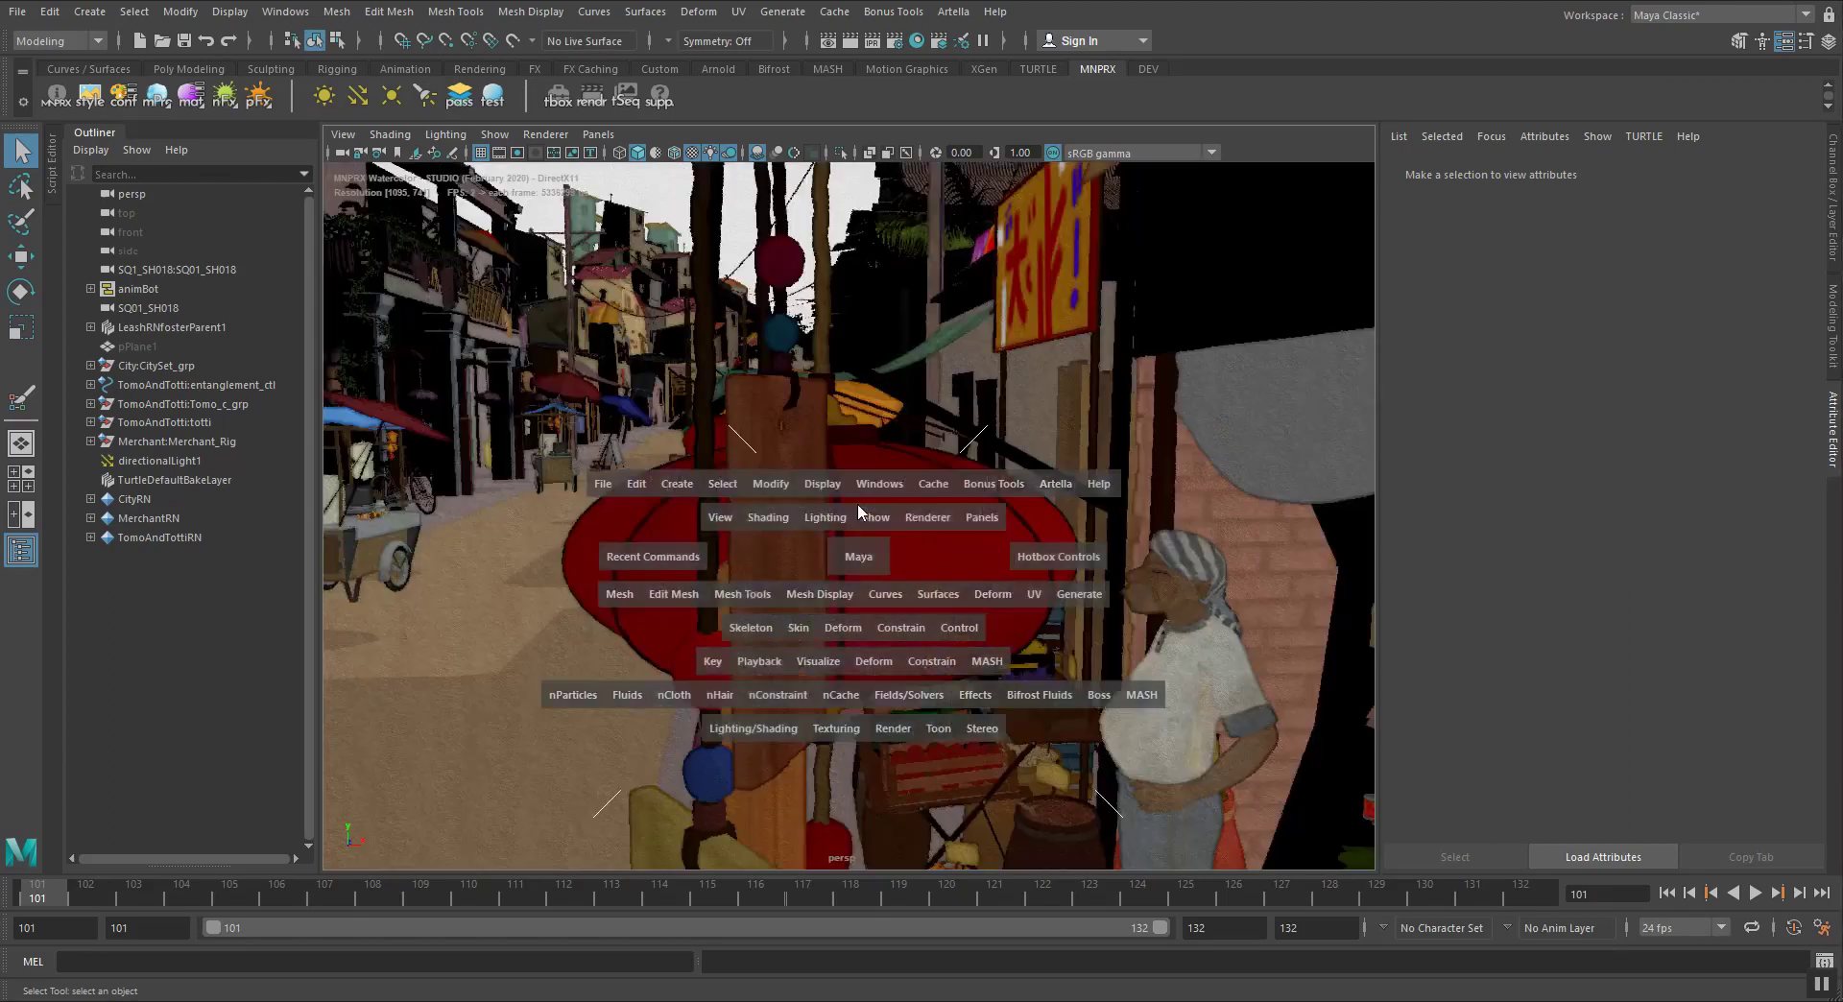
alt+drag(732, 547, 769, 550)
alt+middle_drag(770, 550, 1257, 449)
alt+drag(863, 604, 691, 563)
alt+middle_drag(689, 562, 869, 667)
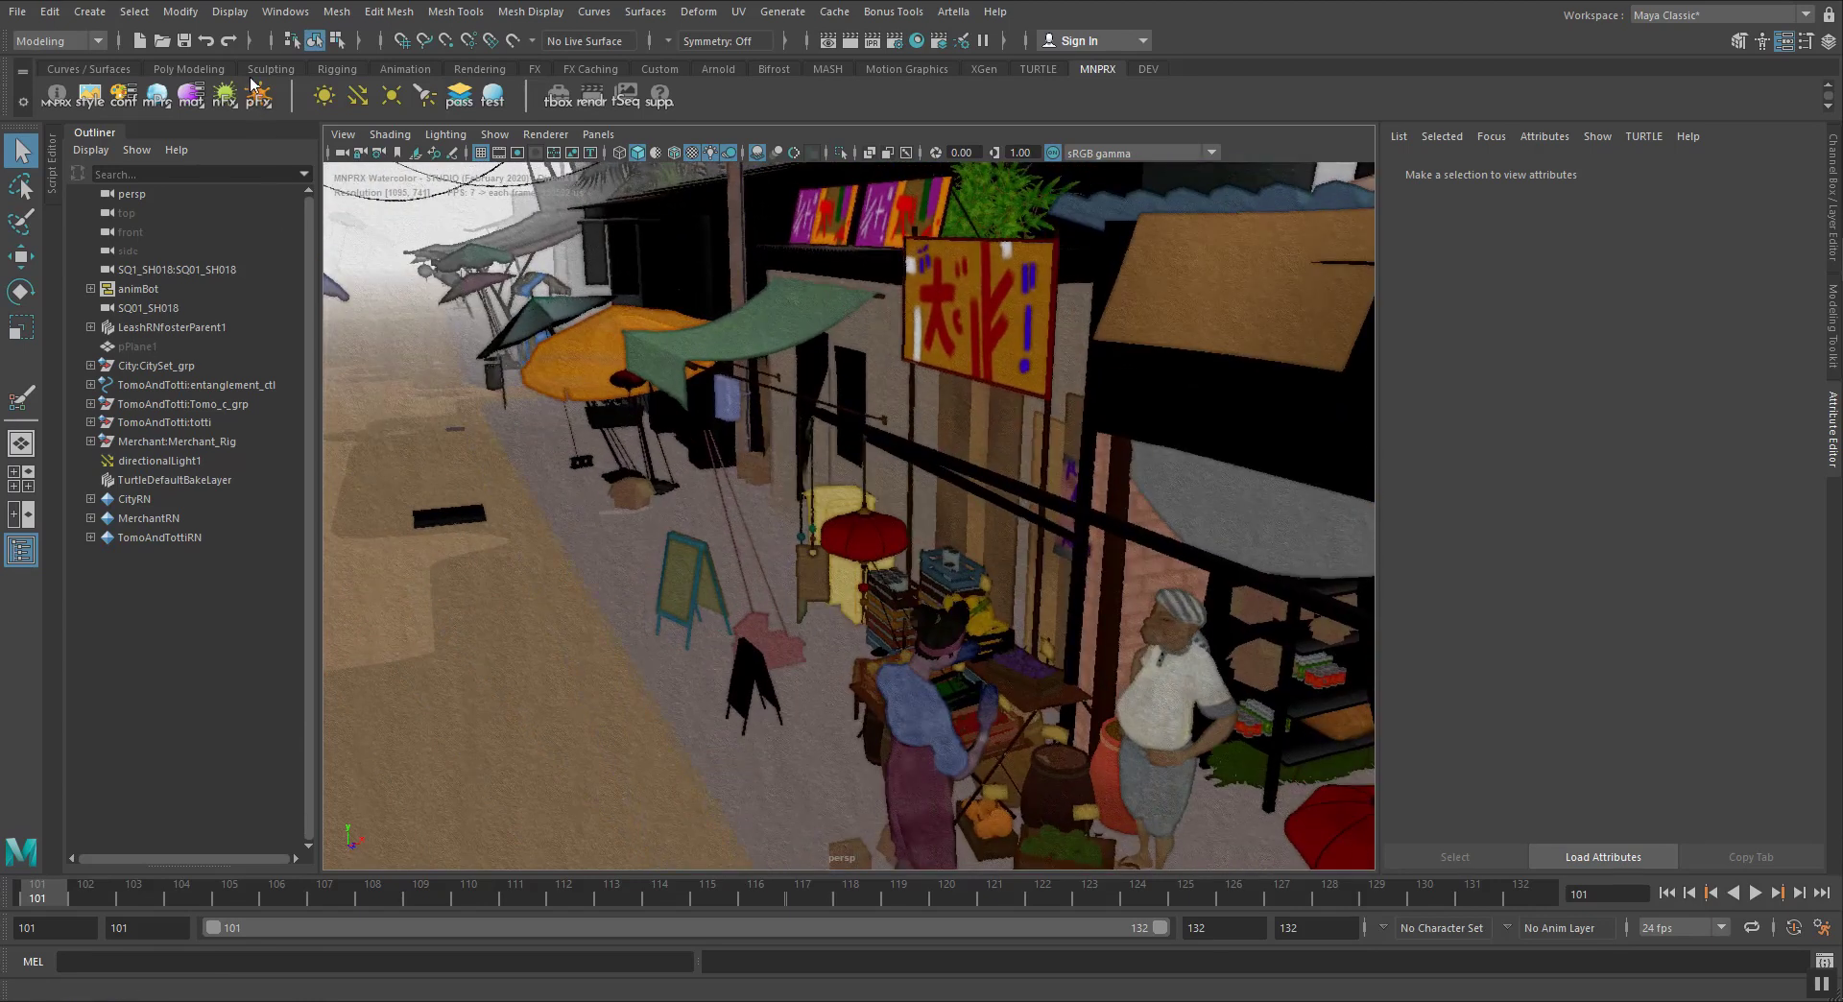
scroll(741, 399, down, 5)
mouse_move(737, 459)
alt+mouse_down()
mouse_move(716, 398)
mouse_move(716, 455)
alt+mouse_up()
alt+drag(710, 365, 835, 388)
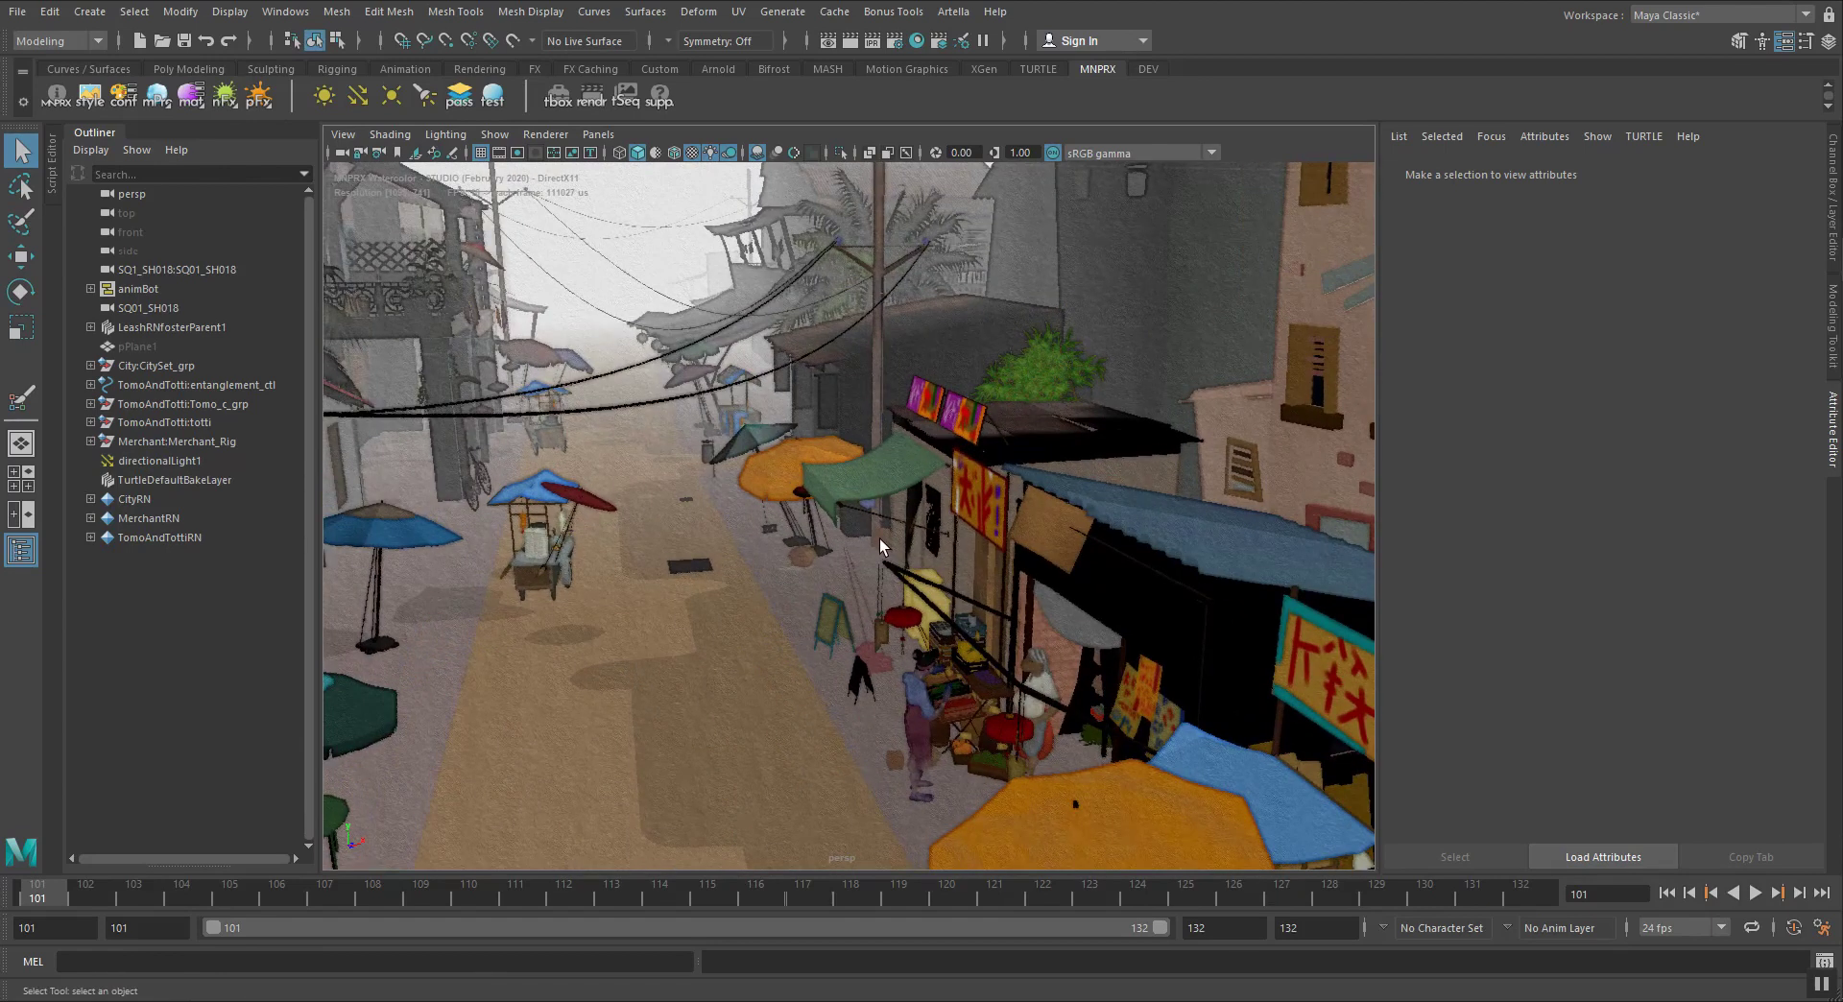
Switch to the Photos app to study the color-key.jpg reference, and return to Maya
key(alt+Tab)
key(alt+Tab)
key(alt+Tab)
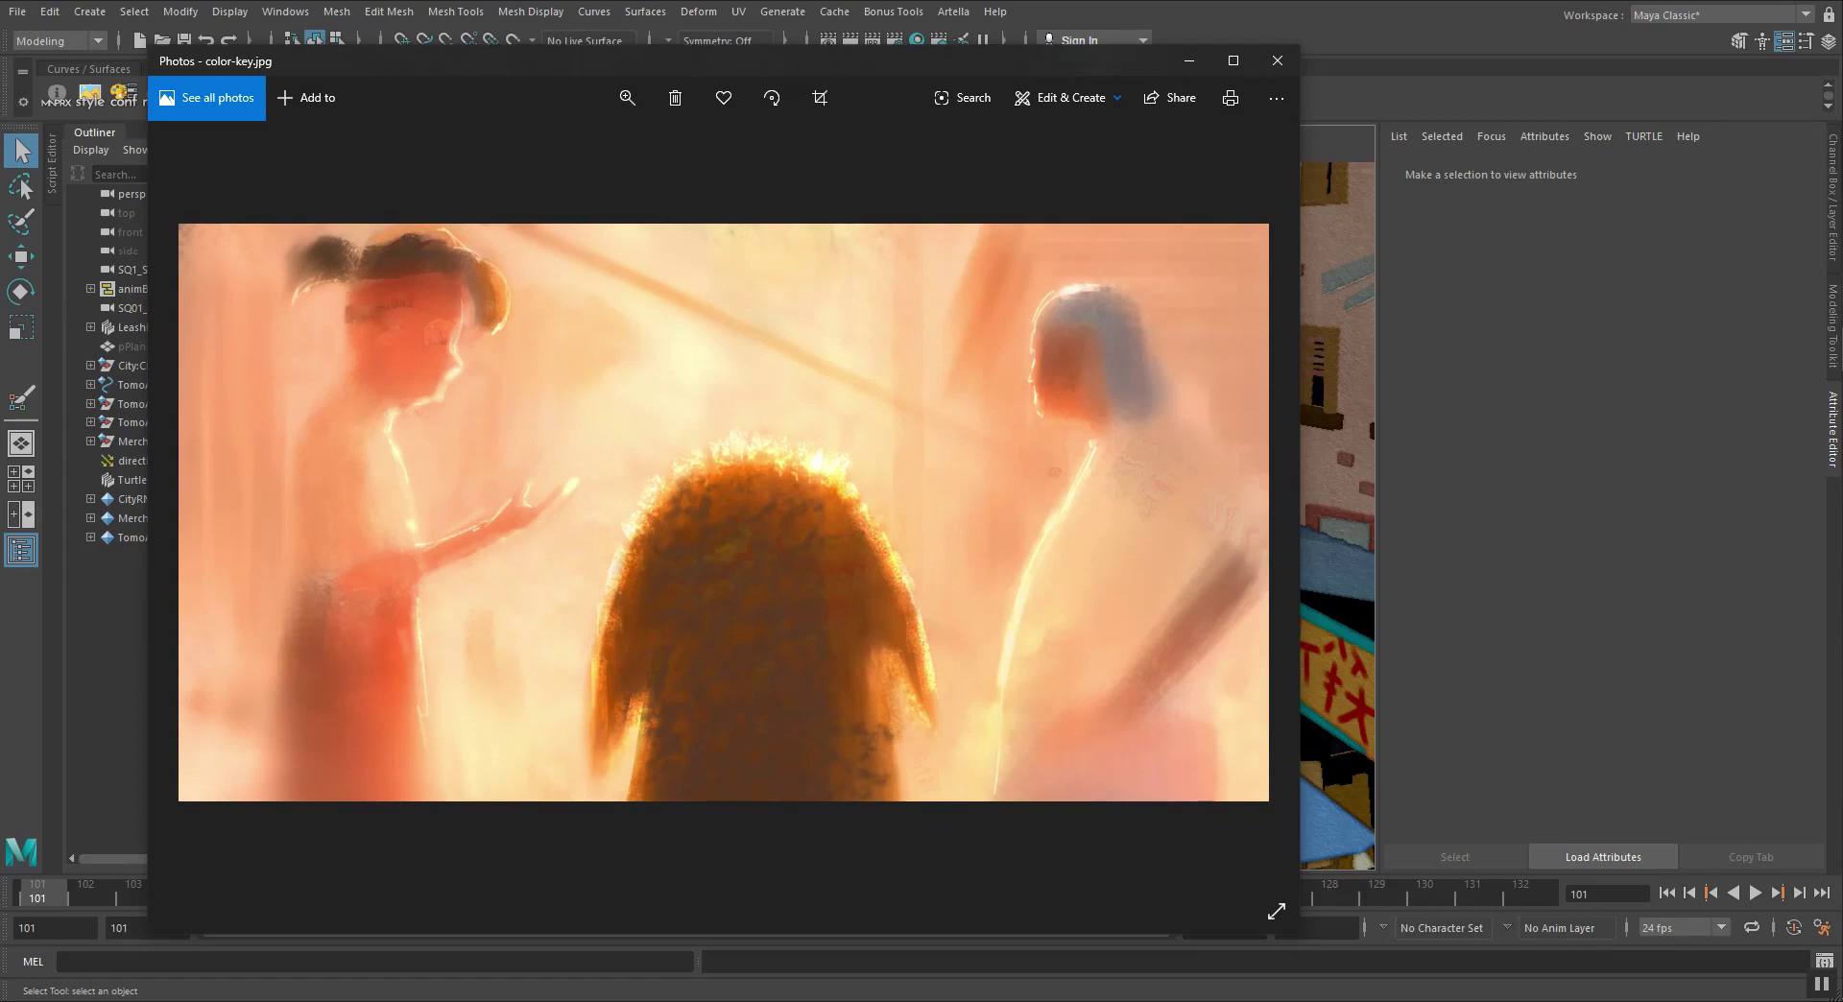
key(alt+Tab)
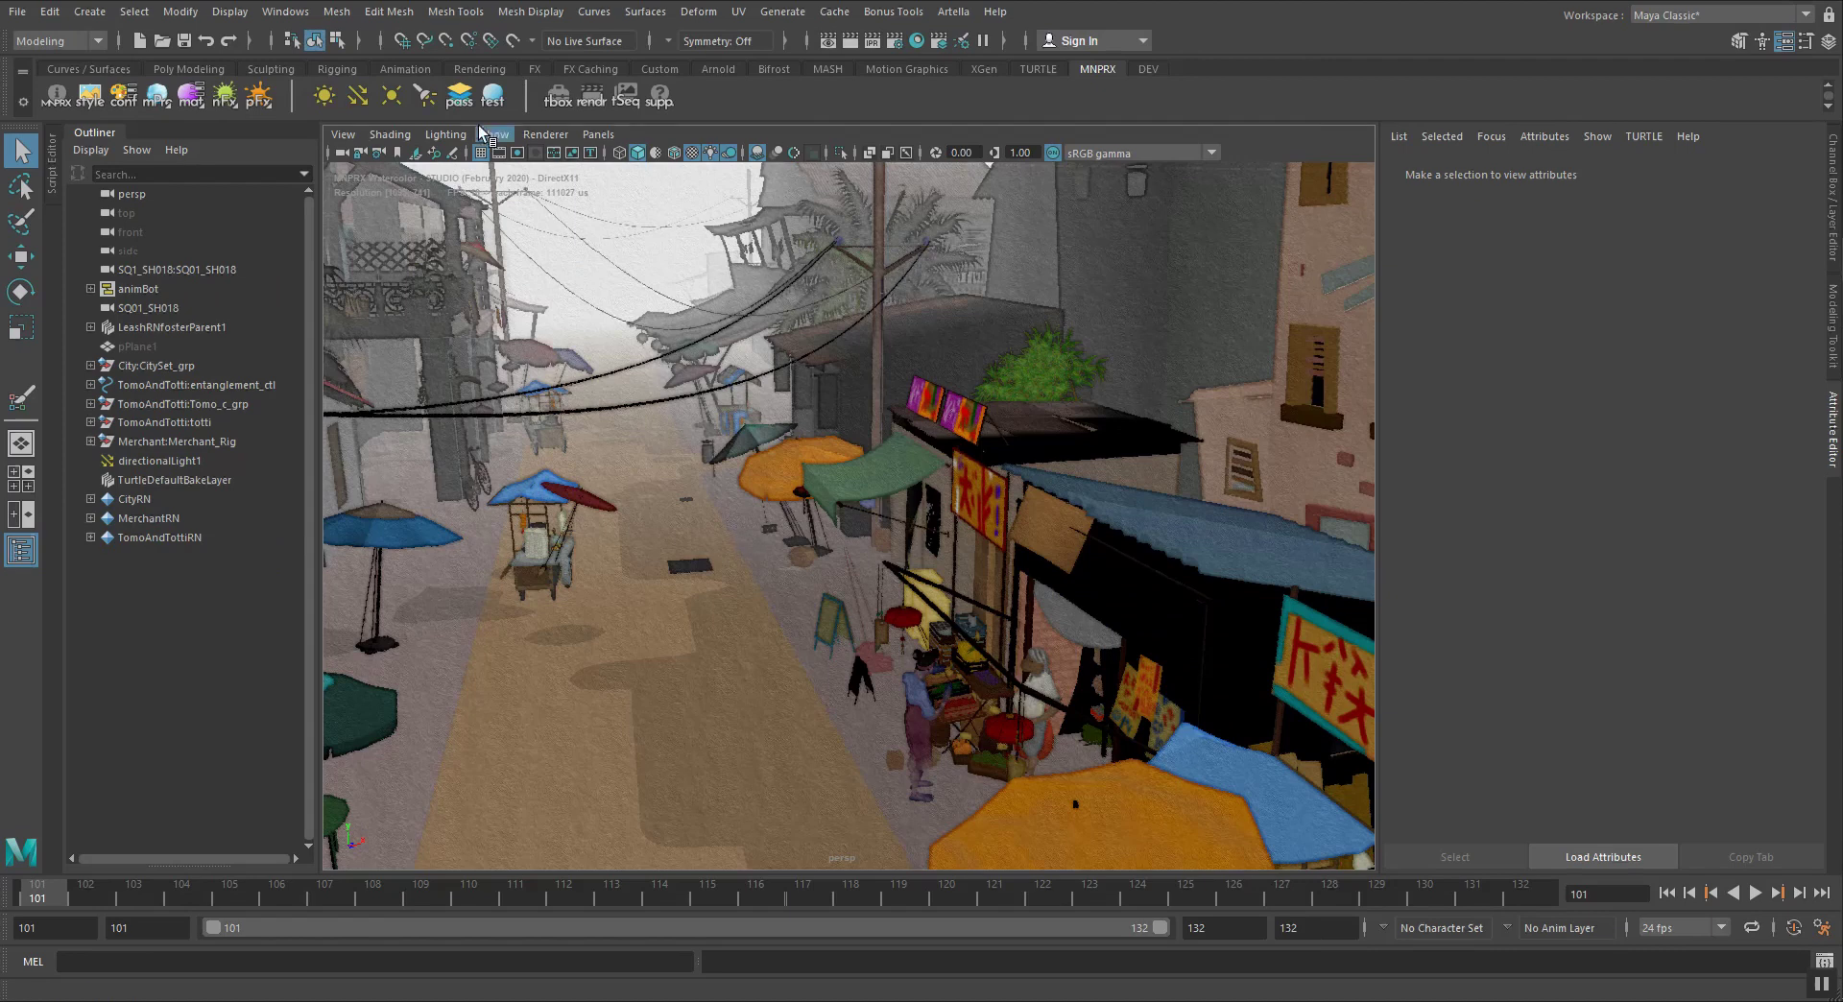
Reopen the Pass Inspector, set the active target to normalsTarget and examine the normals around the merchant's stall
click(460, 96)
drag(249, 273, 275, 149)
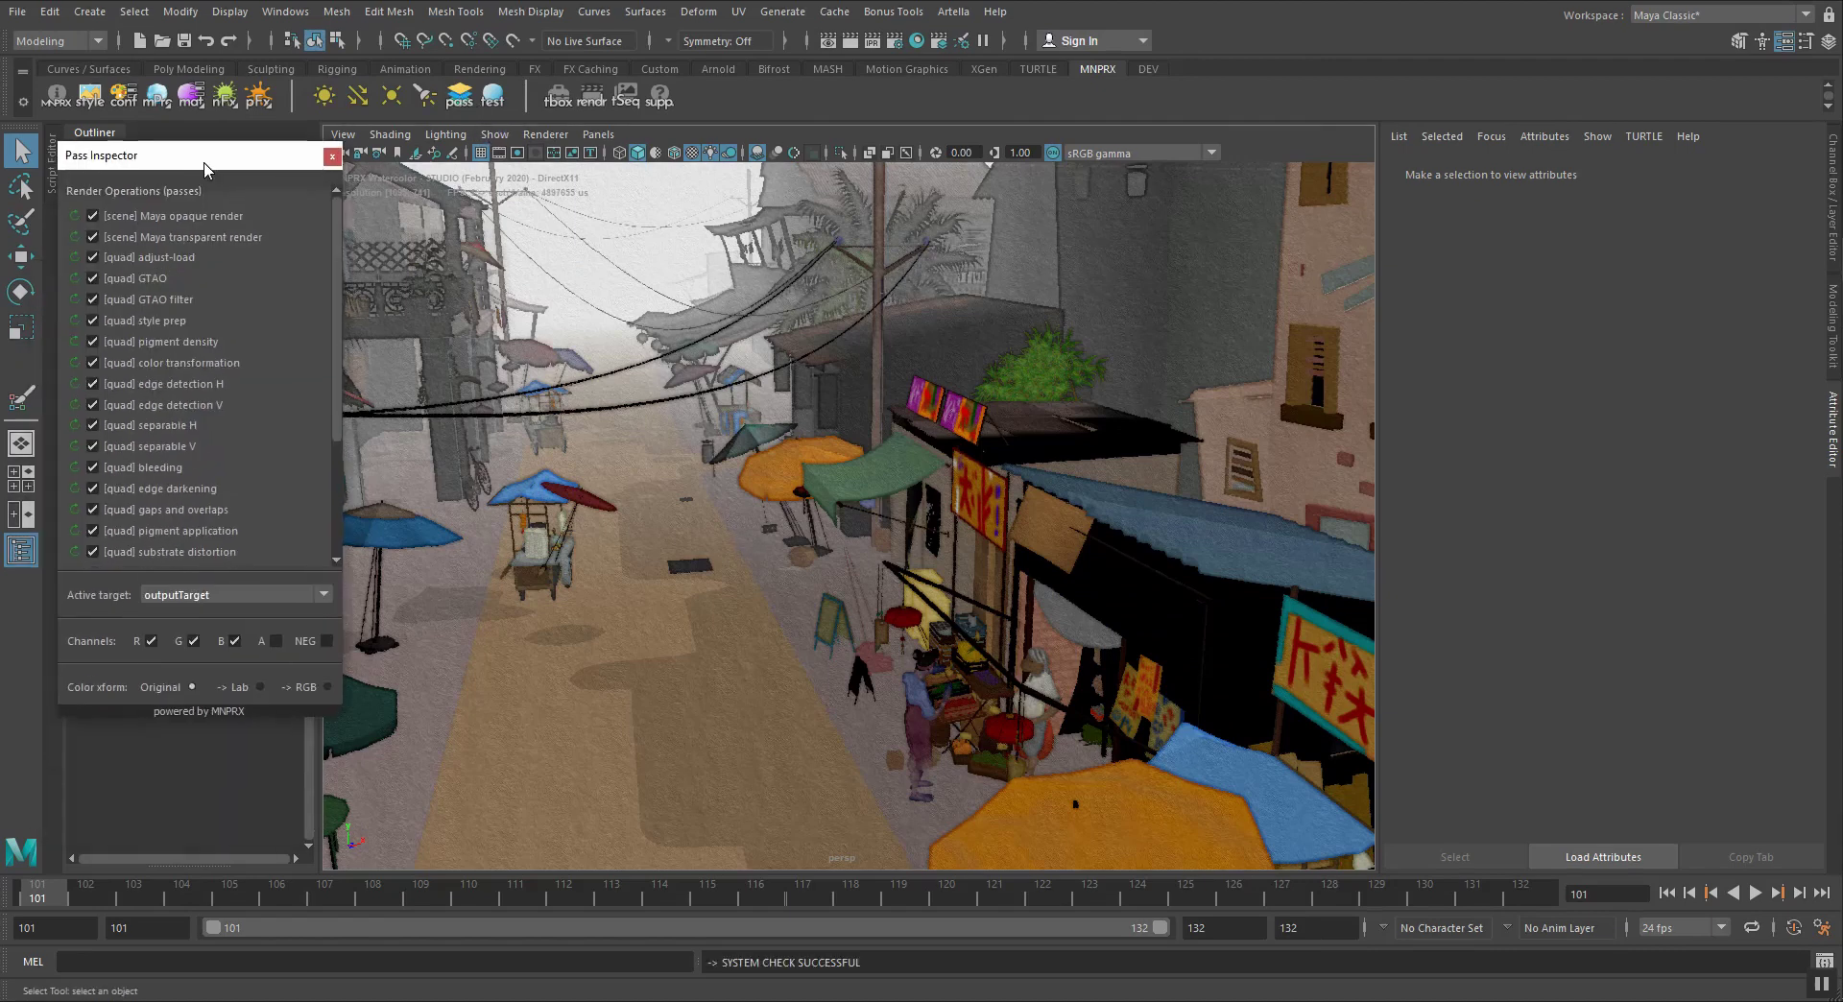
click(198, 591)
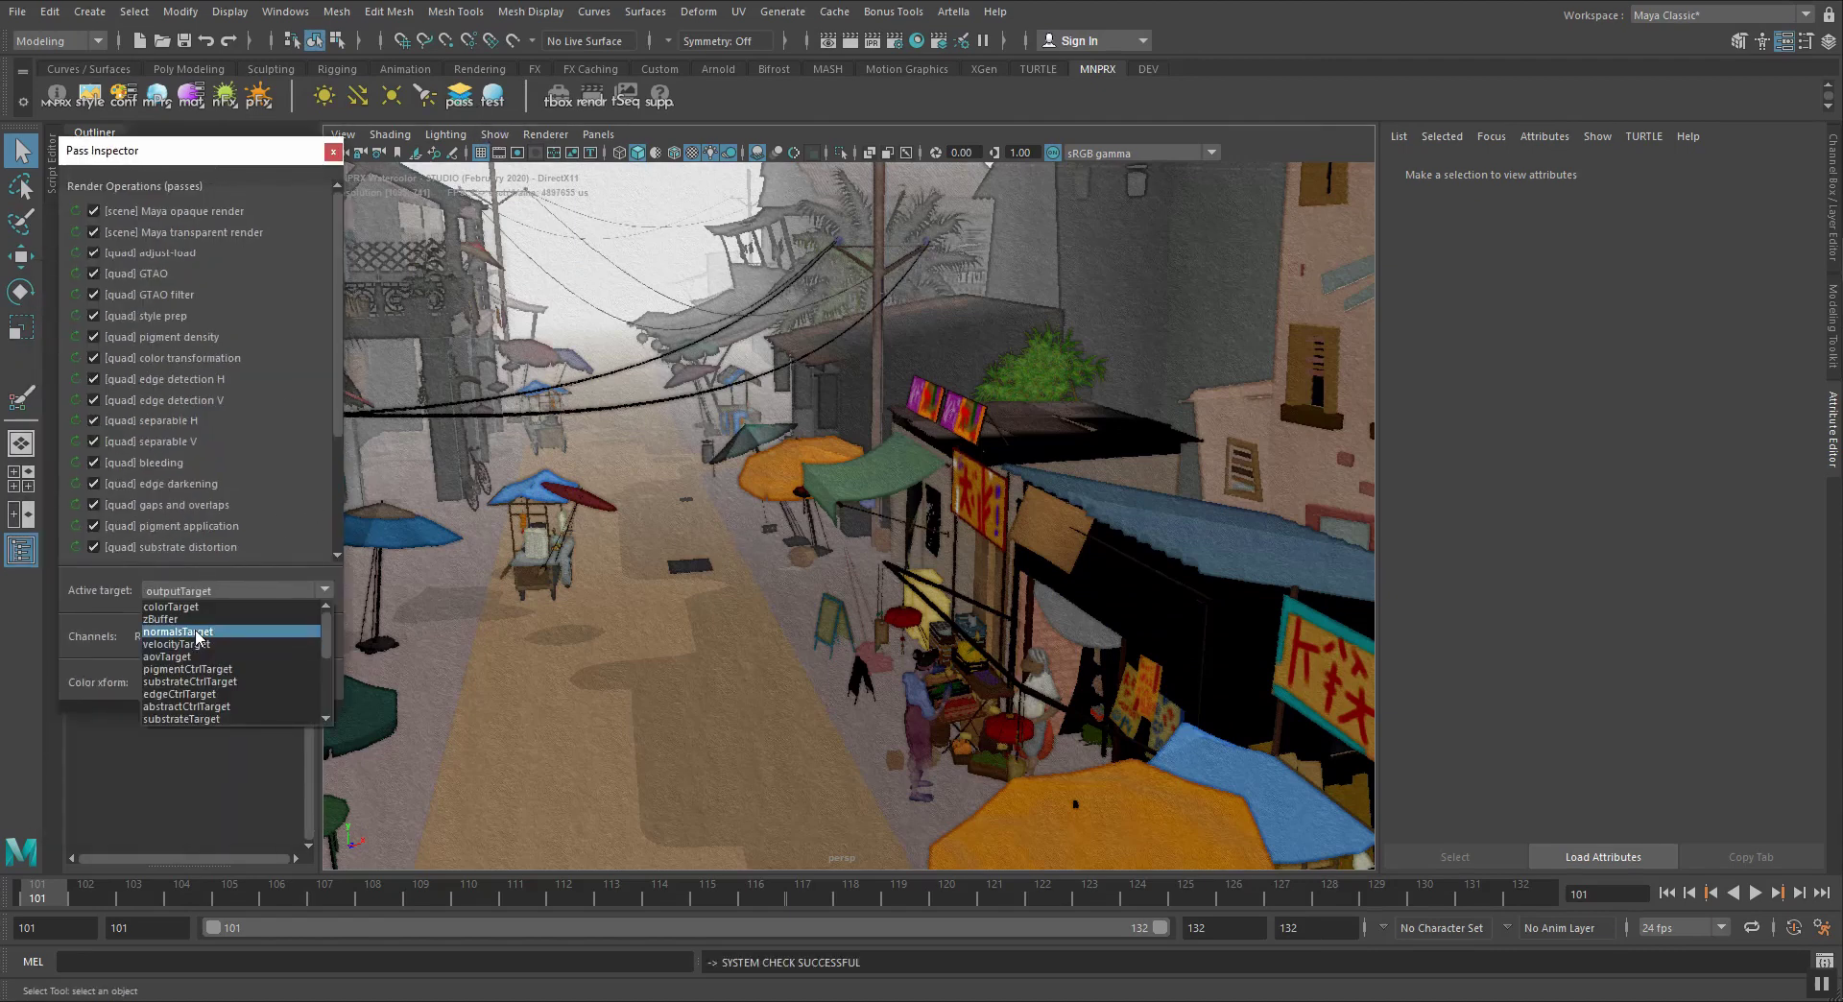
click(198, 632)
alt+drag(583, 424, 998, 497)
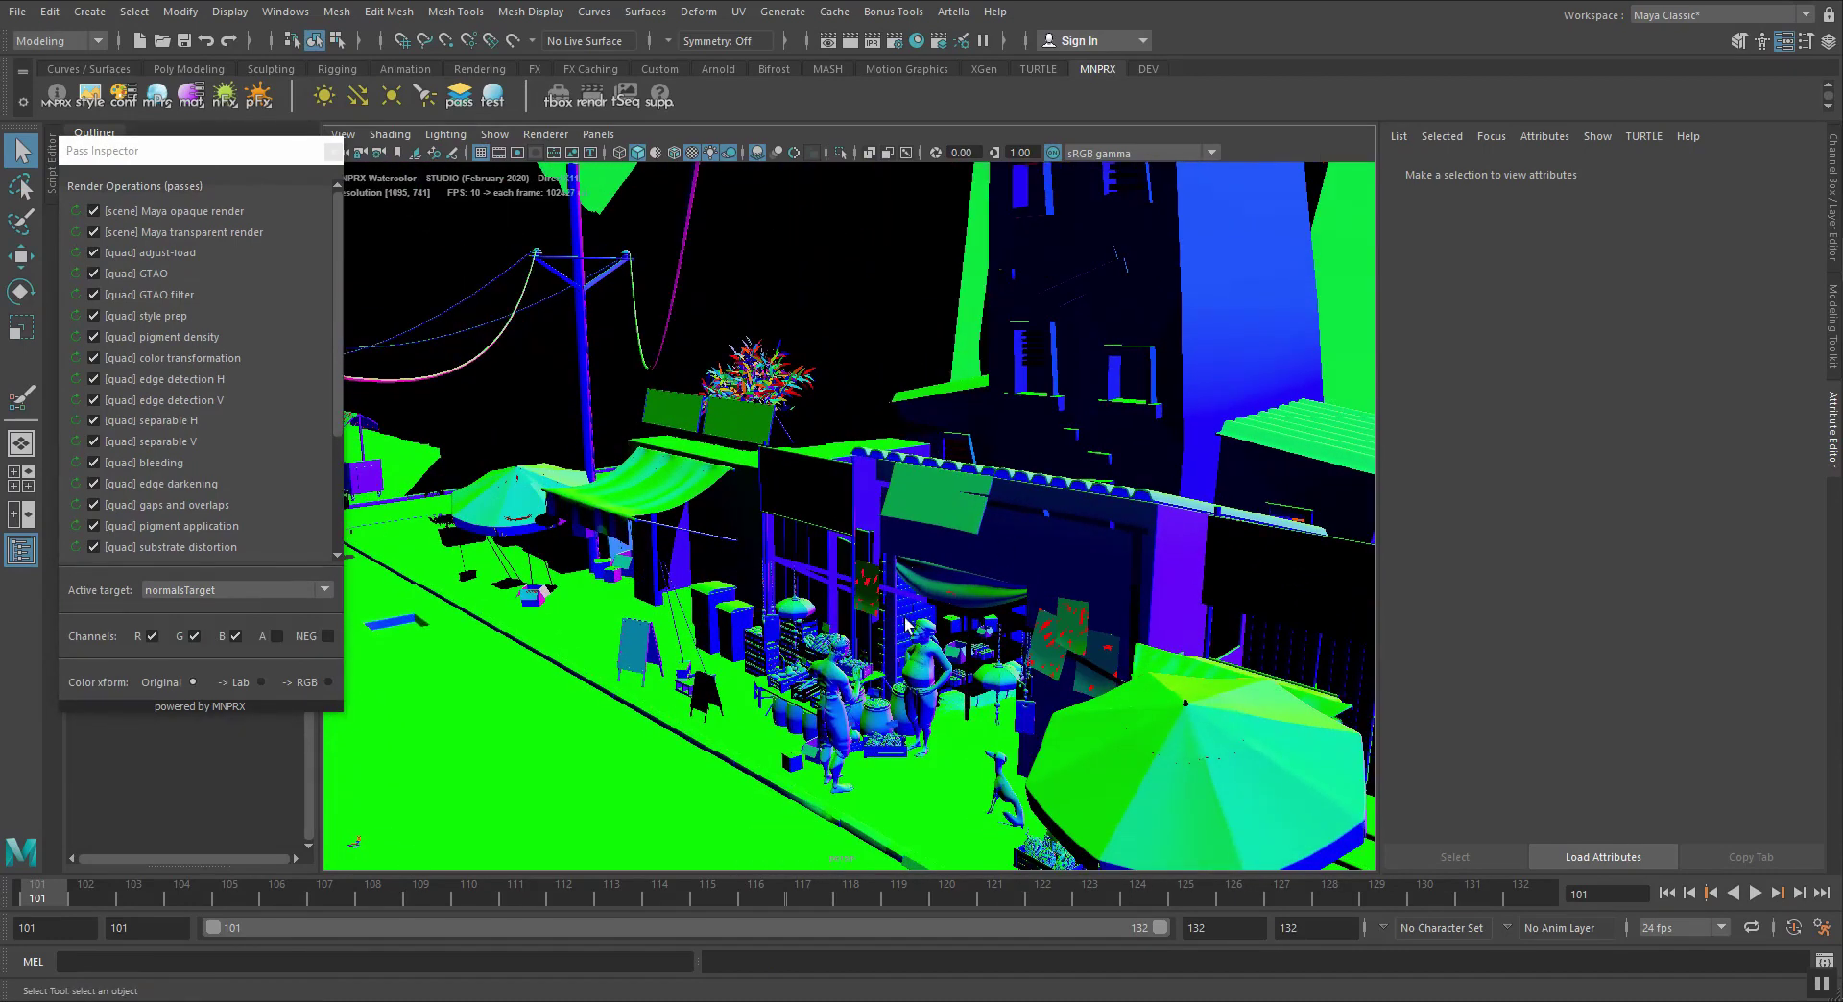
scroll(902, 671, up, 5)
alt+middle_drag(902, 672, 860, 533)
alt+drag(711, 564, 794, 548)
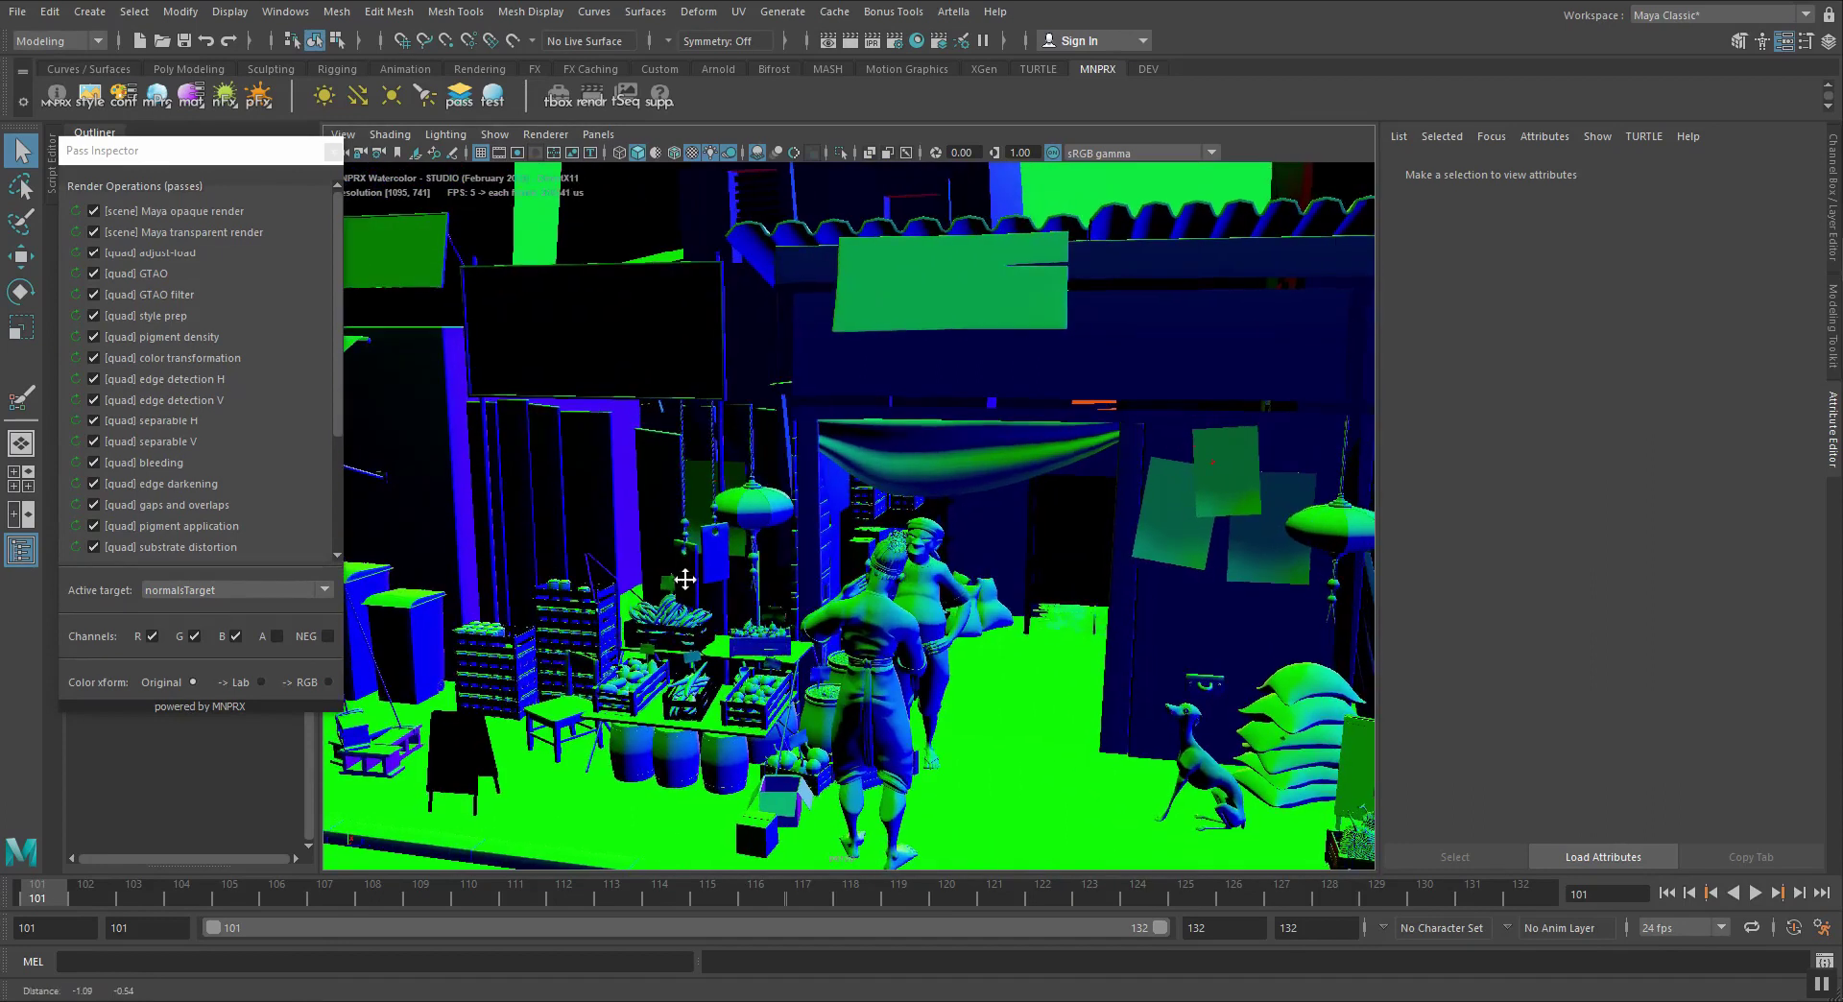
Examine the normals of the merchant's stall from several sides, the hanging signboard above it and the wider street
alt+middle_drag(682, 584, 833, 570)
click(775, 465)
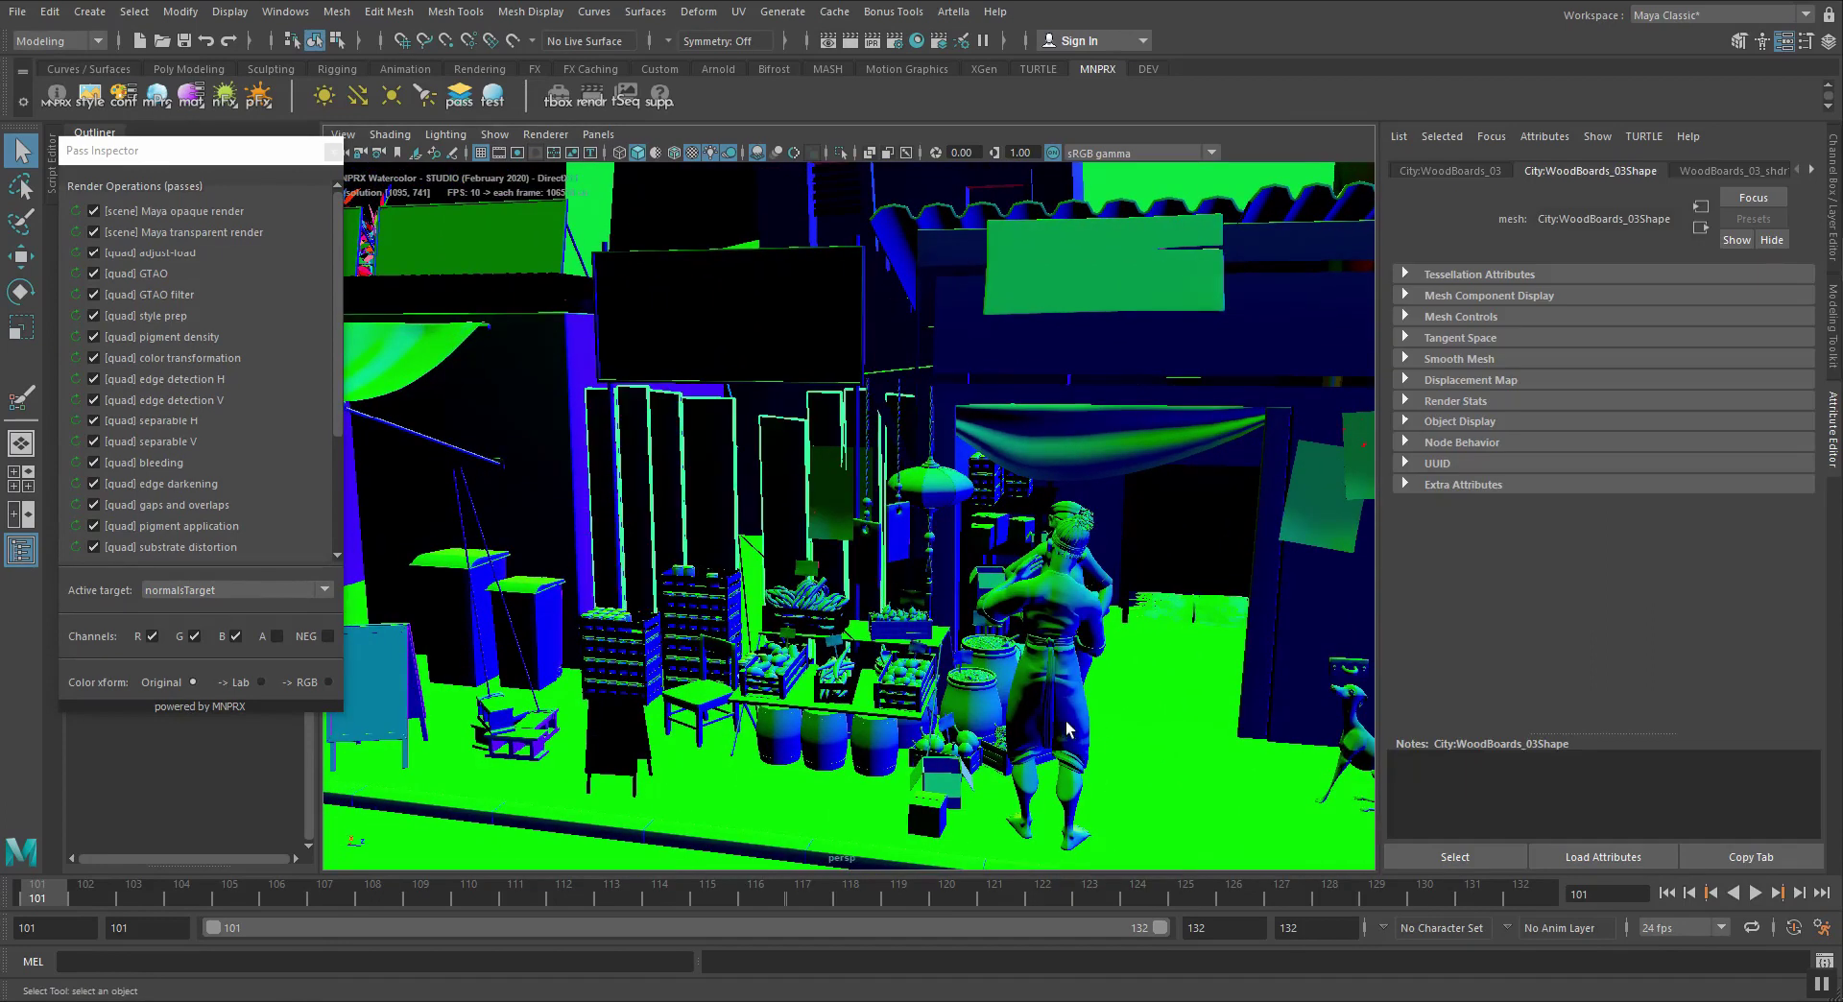
alt+drag(1056, 715, 1021, 626)
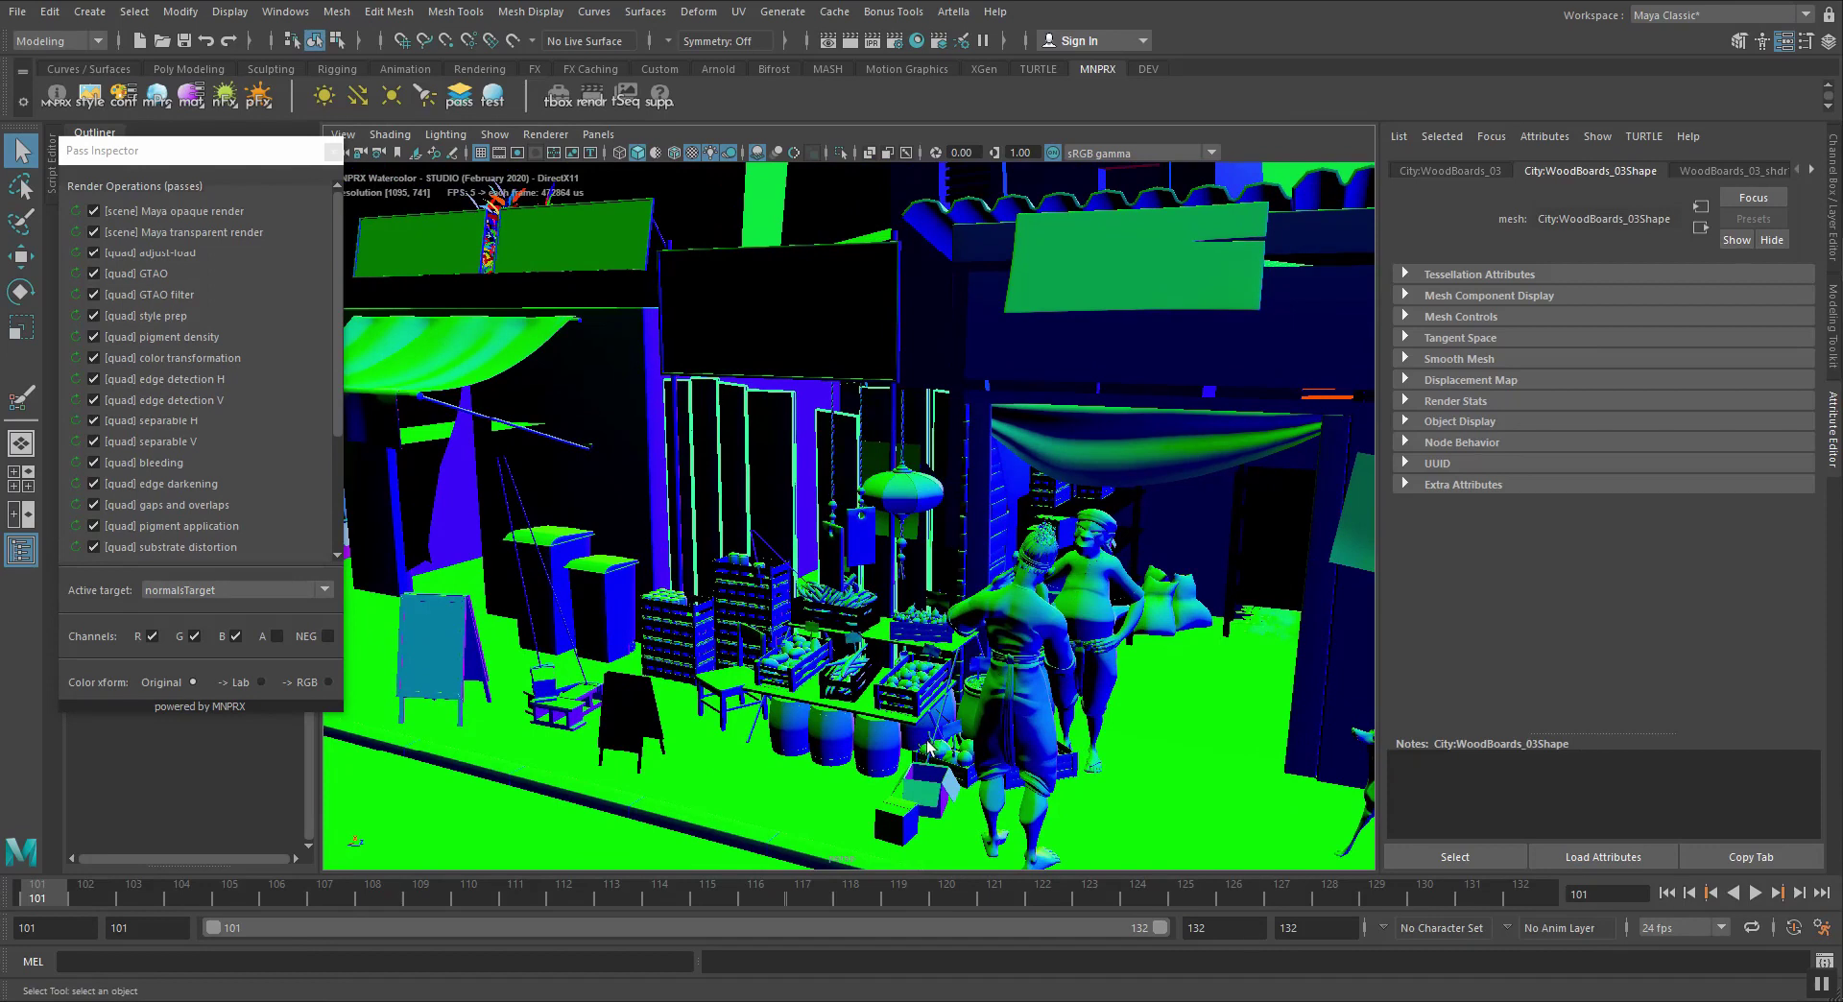
alt+drag(702, 545, 816, 585)
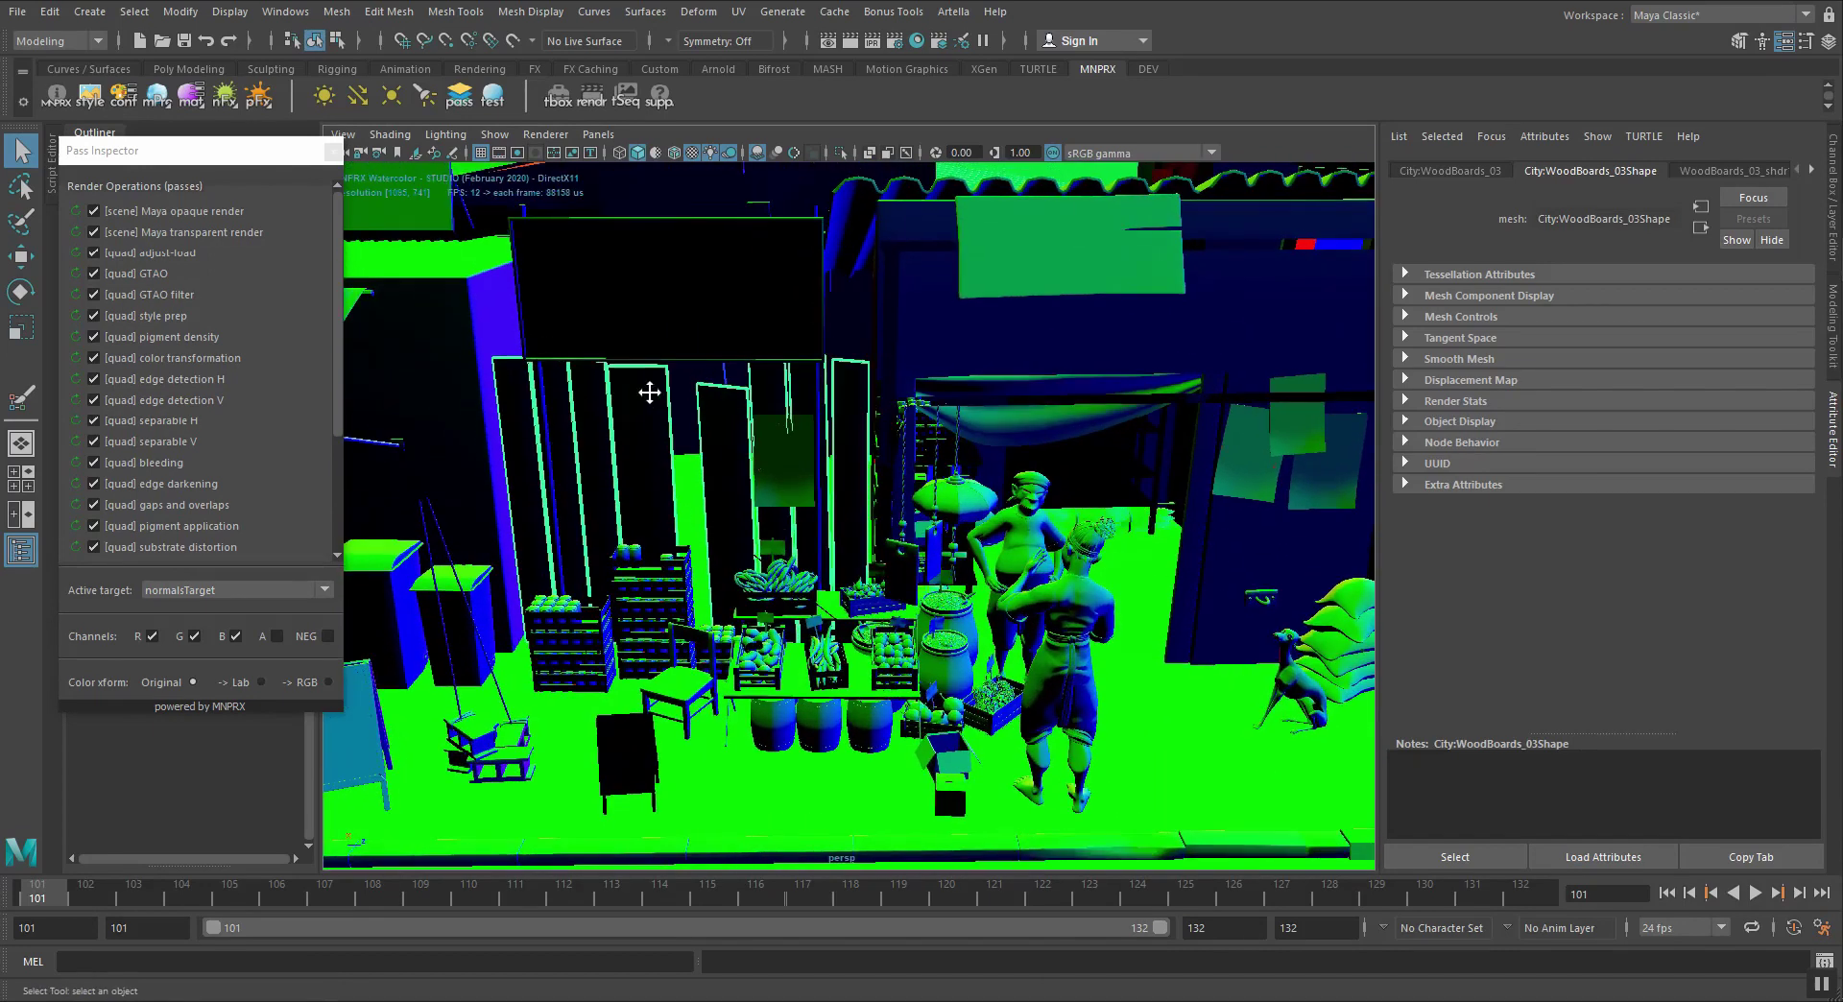
alt+middle_drag(646, 391, 898, 723)
scroll(826, 646, up, 5)
alt+middle_drag(857, 556, 831, 486)
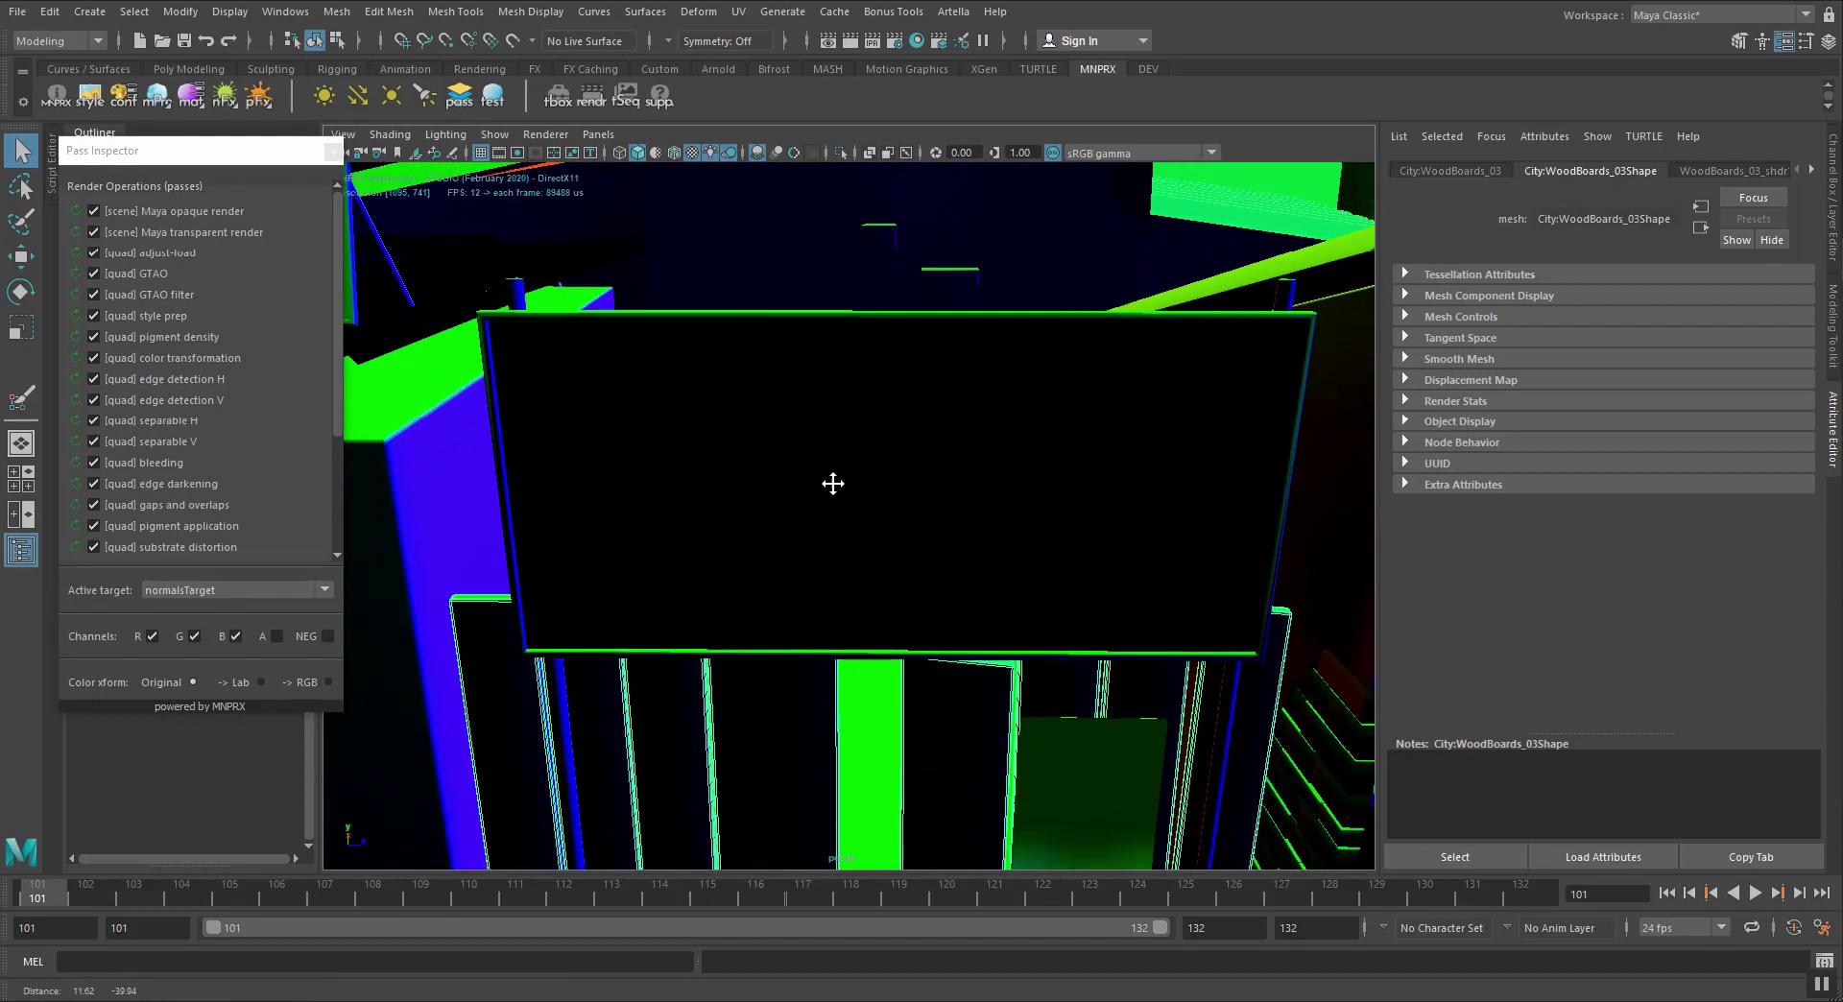
alt+drag(895, 712, 902, 756)
click(973, 793)
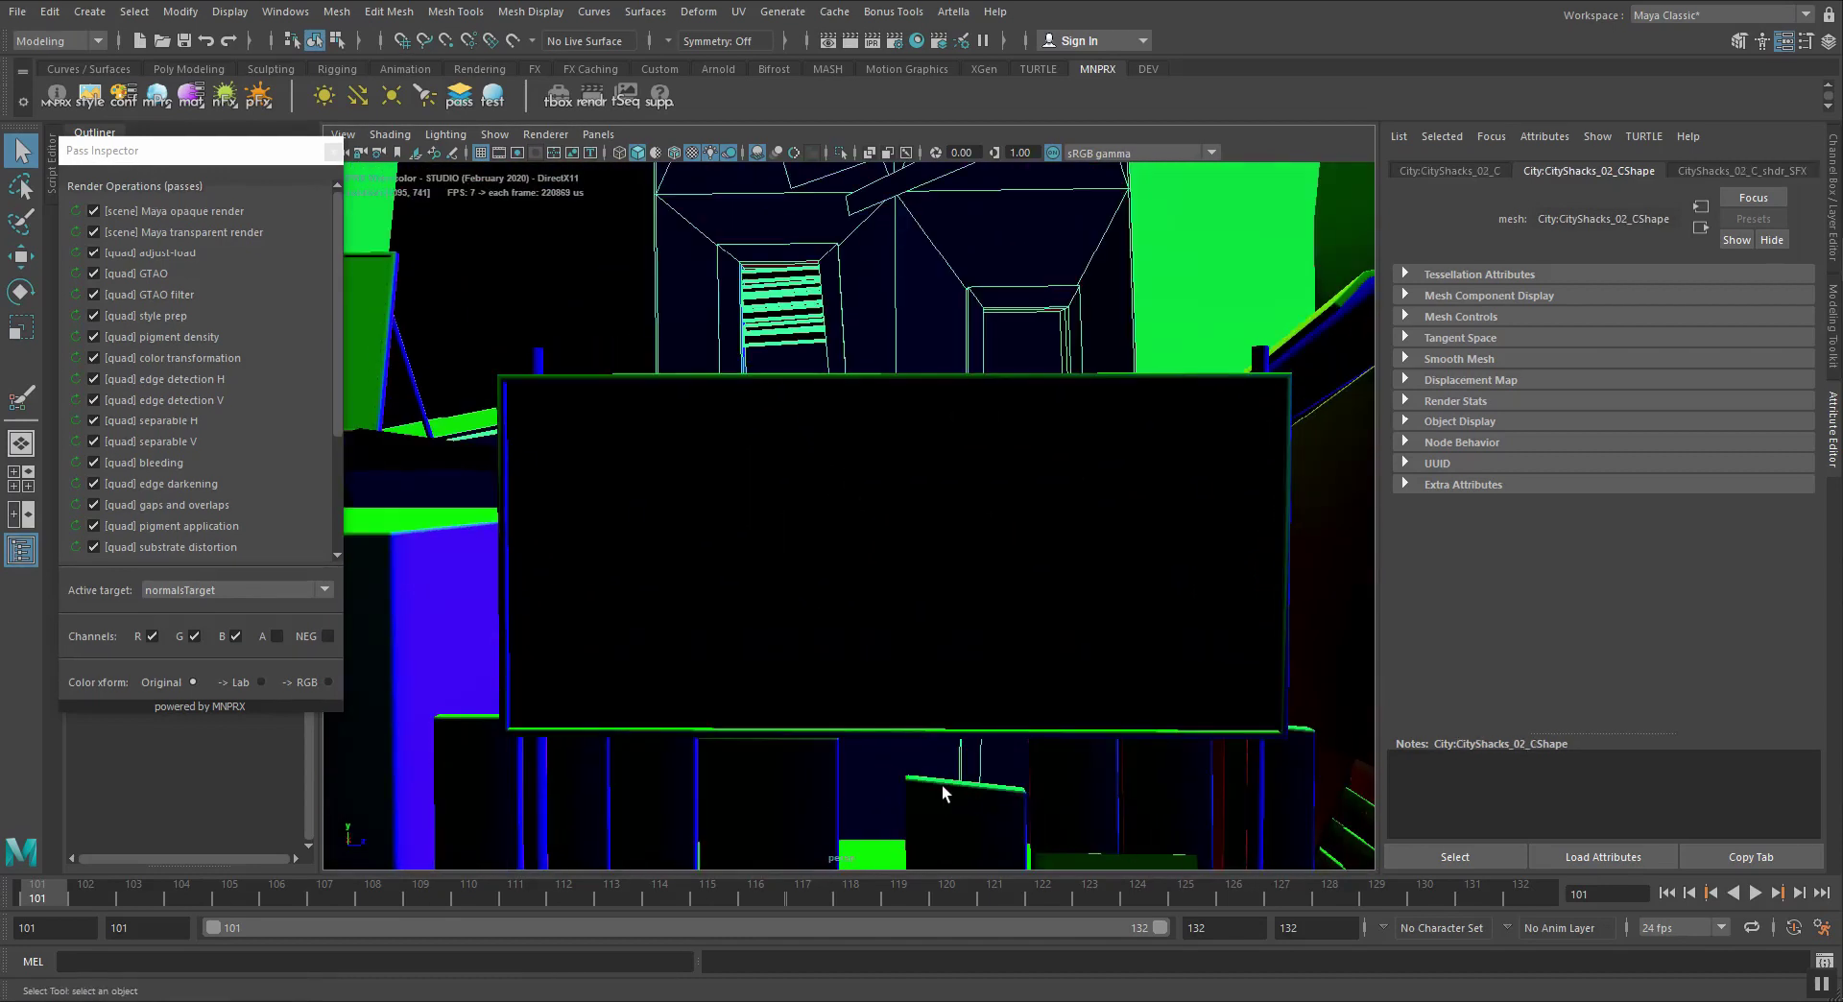
scroll(973, 793, down, 12)
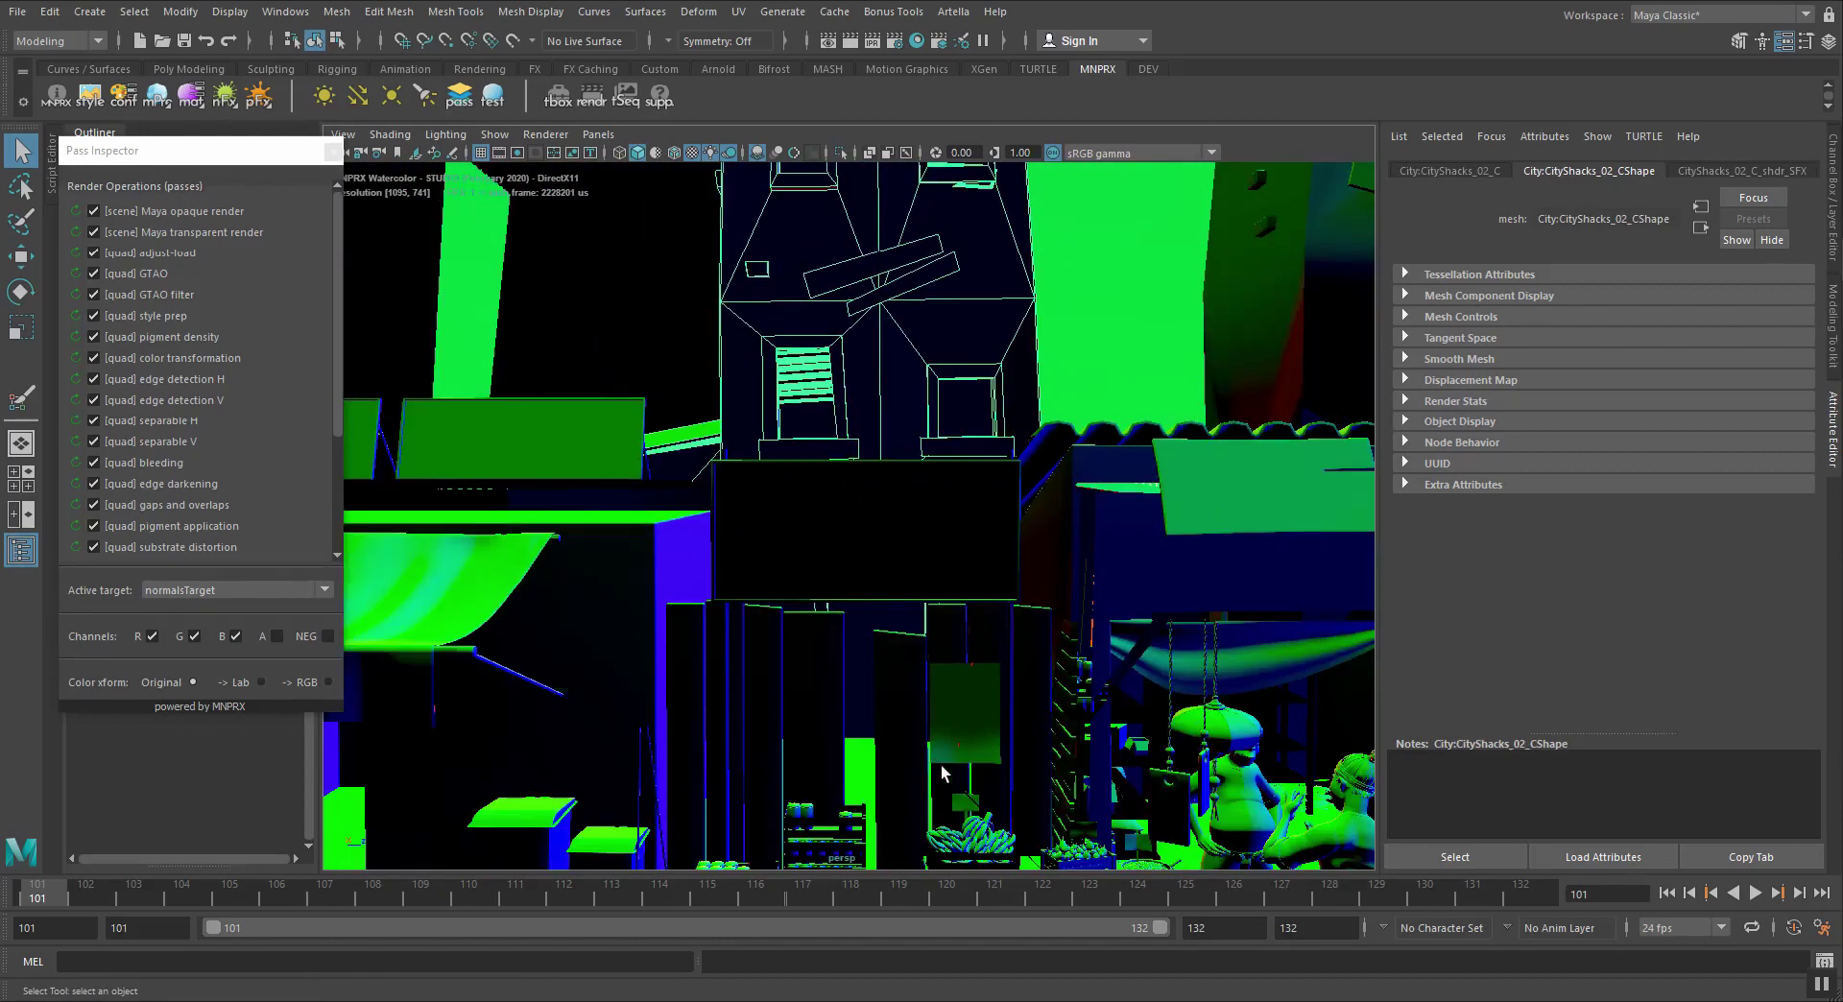
mouse_move(964, 698)
alt+mouse_down()
mouse_move(754, 686)
mouse_move(993, 687)
alt+mouse_up()
click(748, 518)
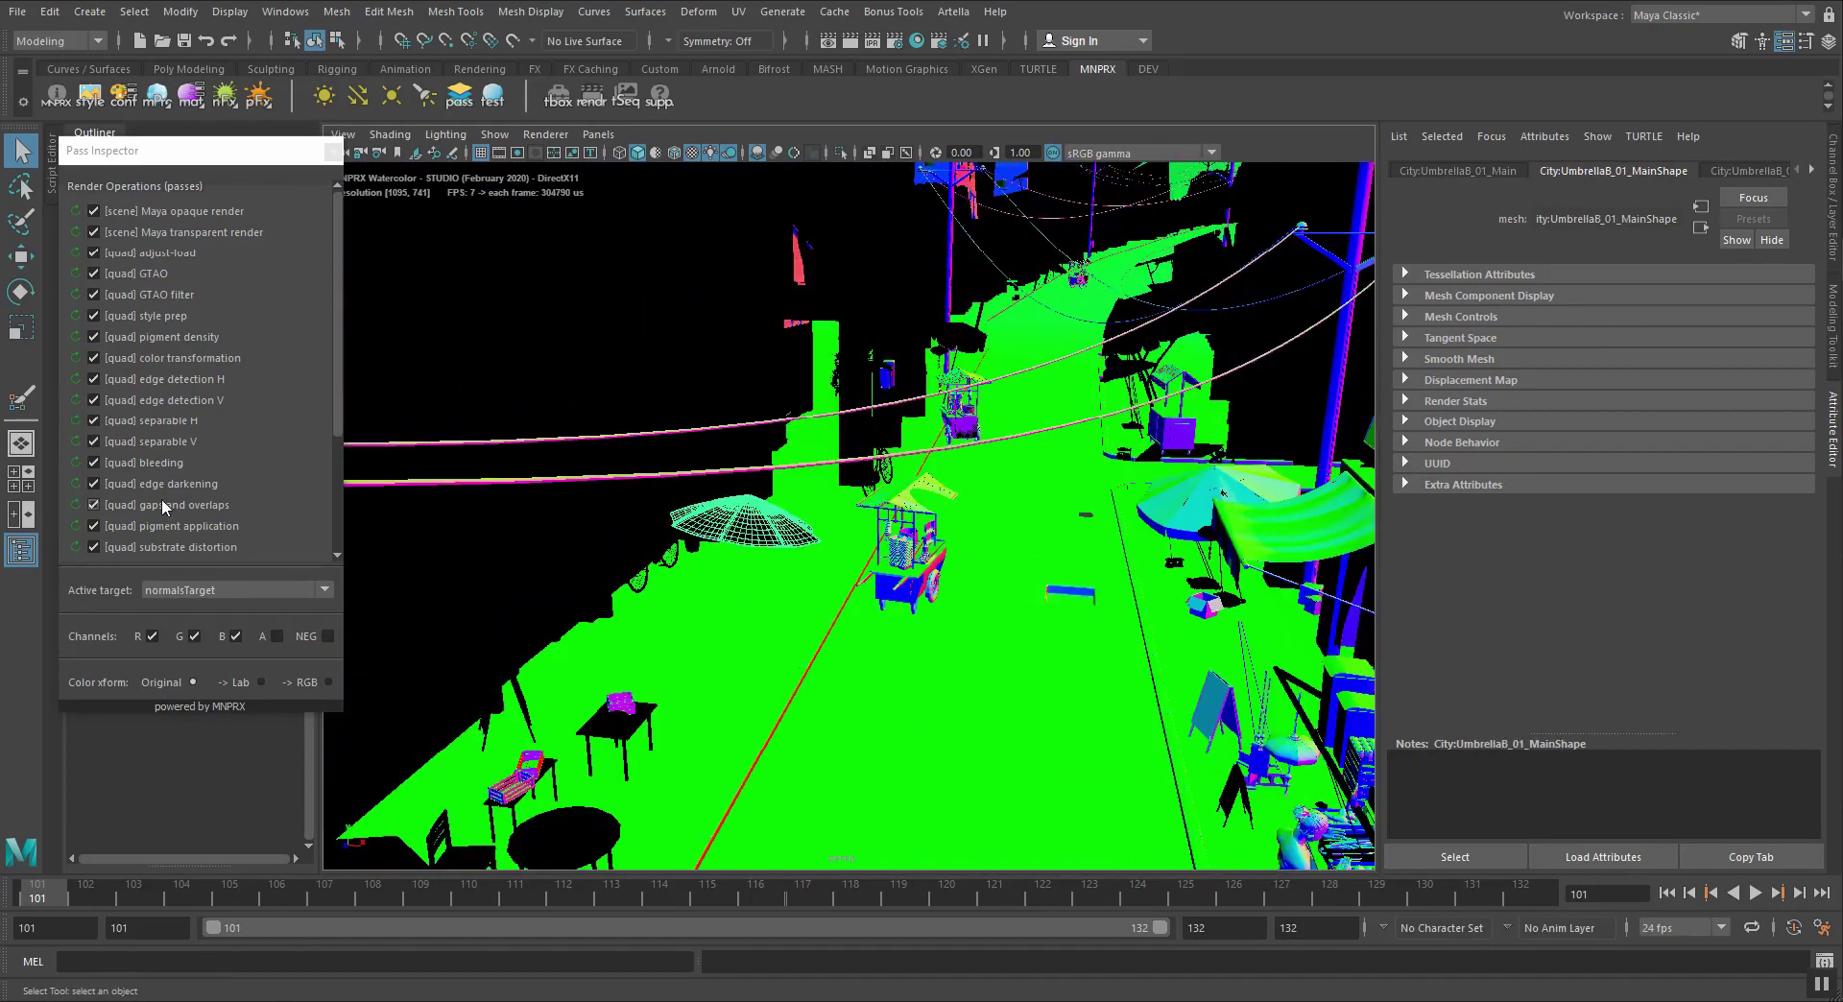
Close the Pass Inspector and open the MNPRX Material Presets window
click(333, 151)
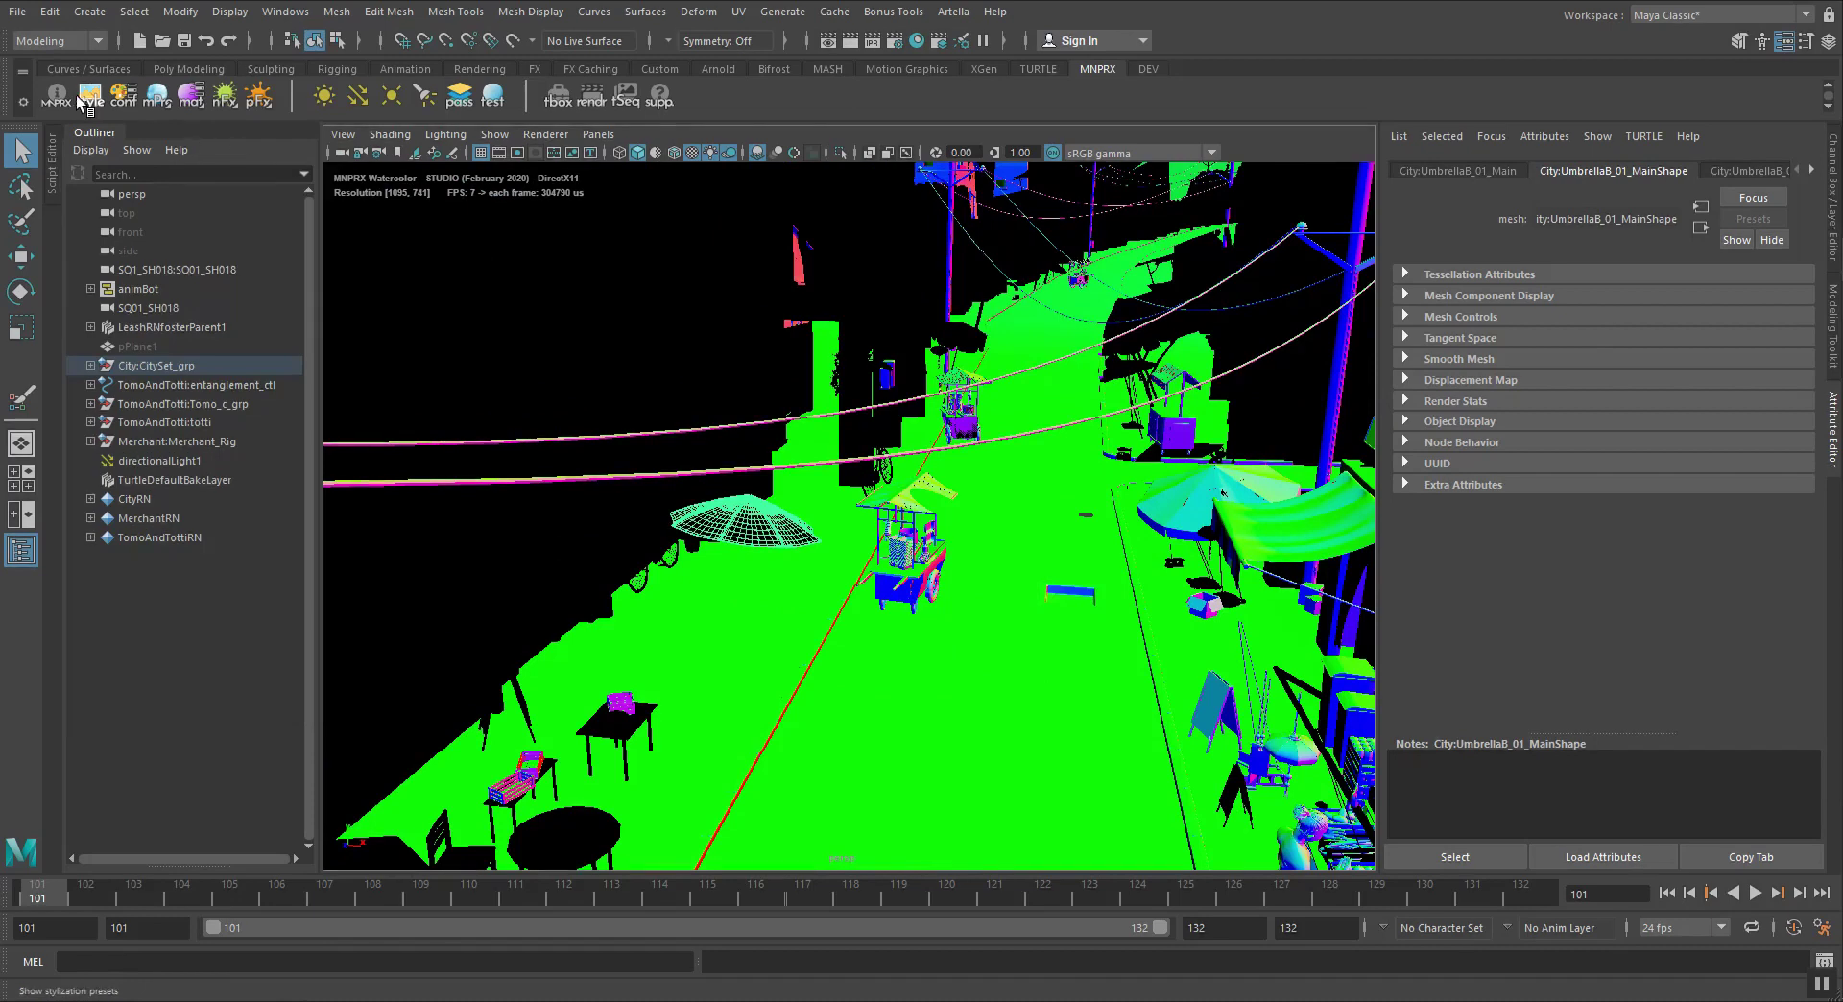
click(158, 99)
drag(182, 304, 369, 256)
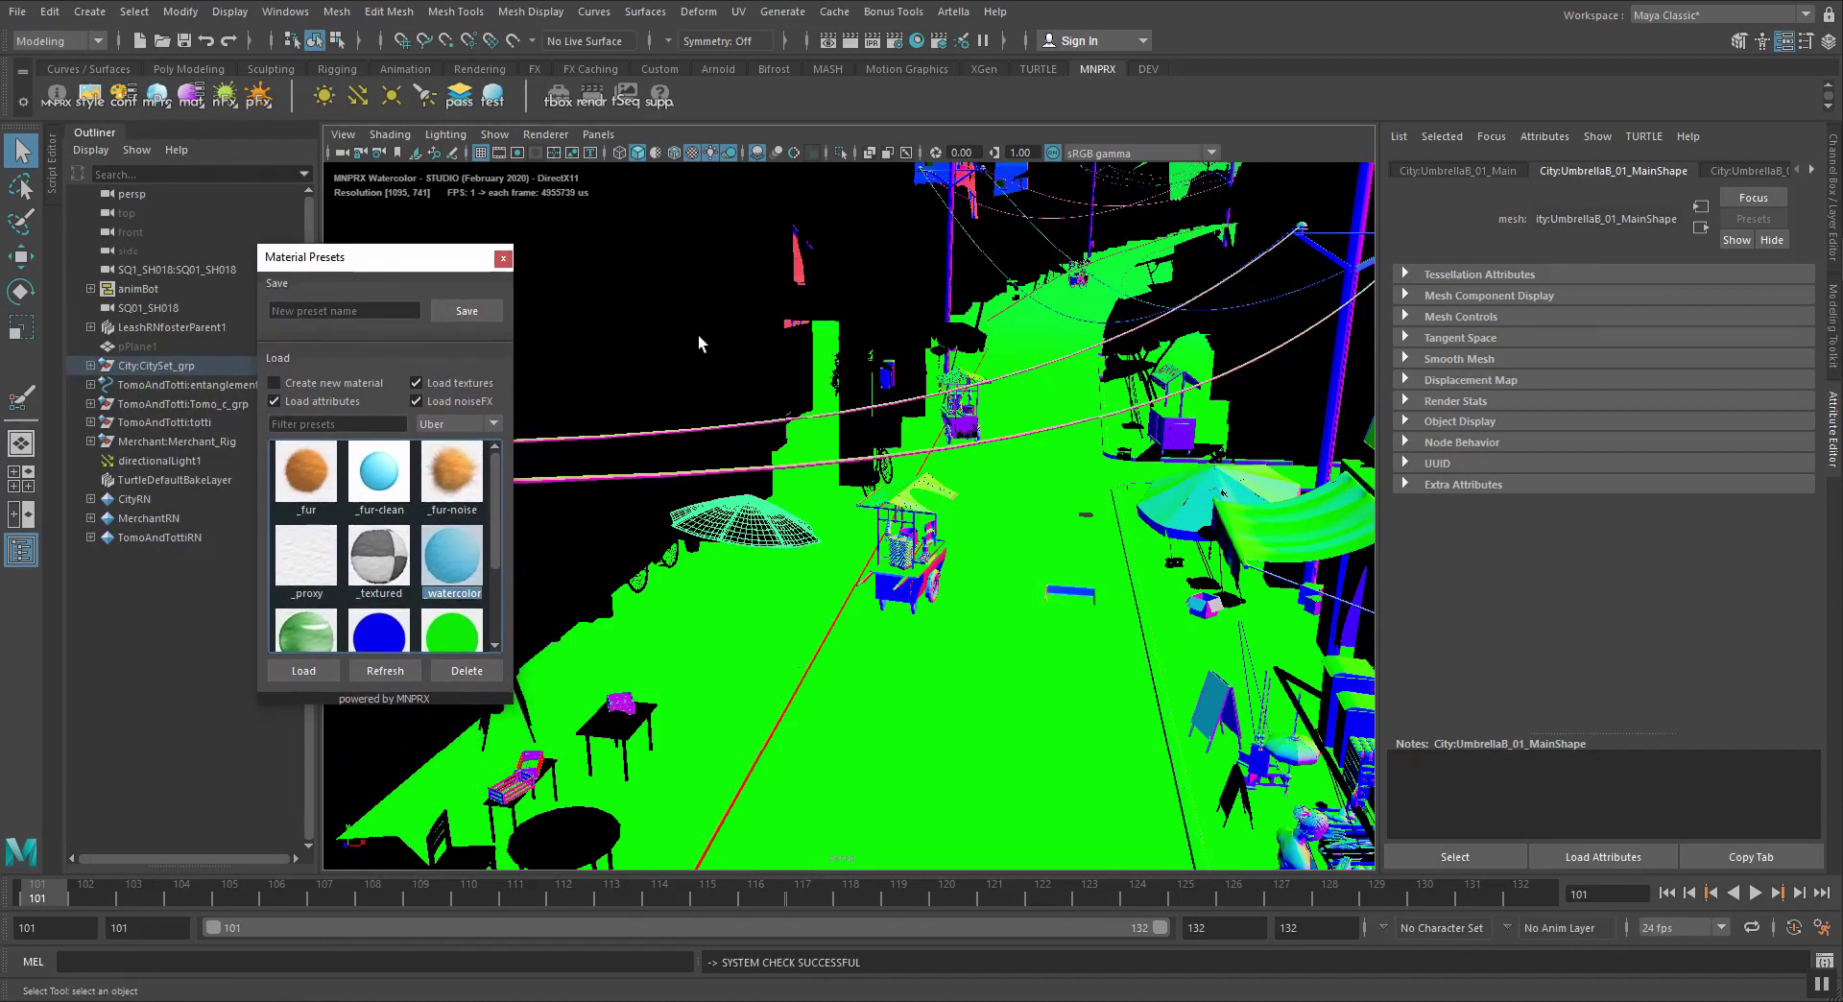
Load the _textured preset onto BuildingA's lower mesh, the palm leaves and MidBuildingA's hanging clothes across the street
click(1133, 238)
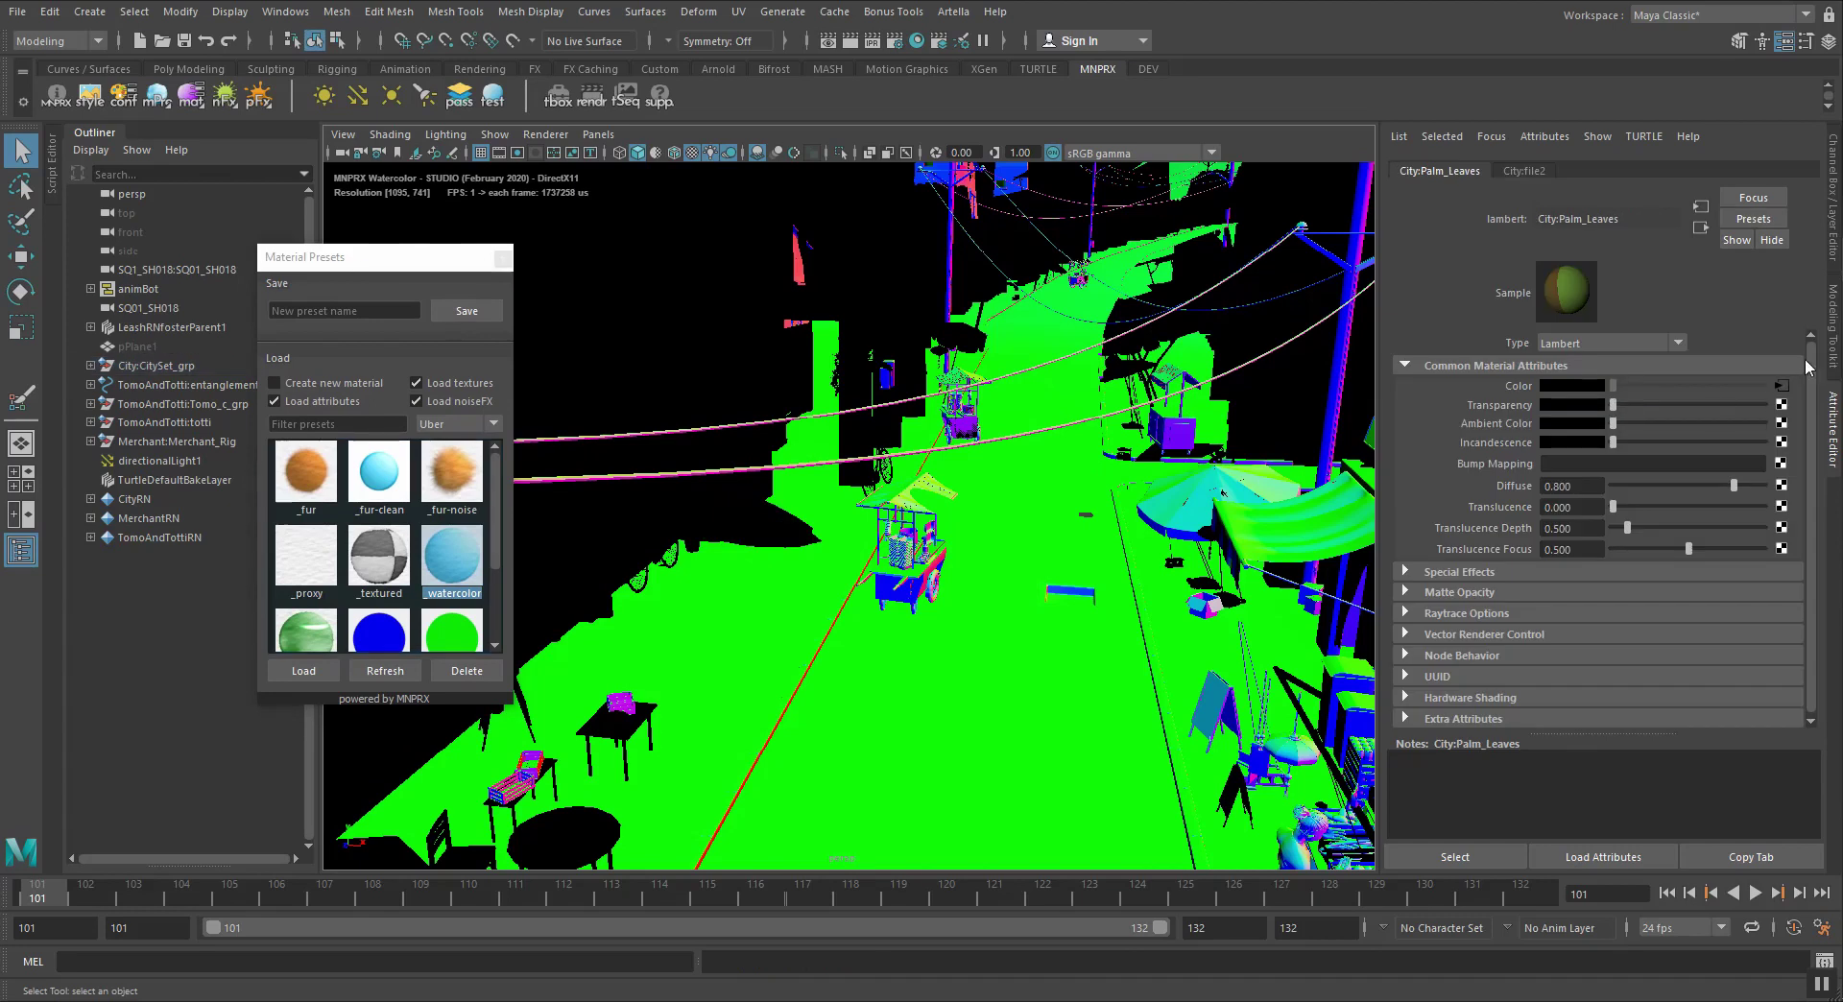
click(391, 573)
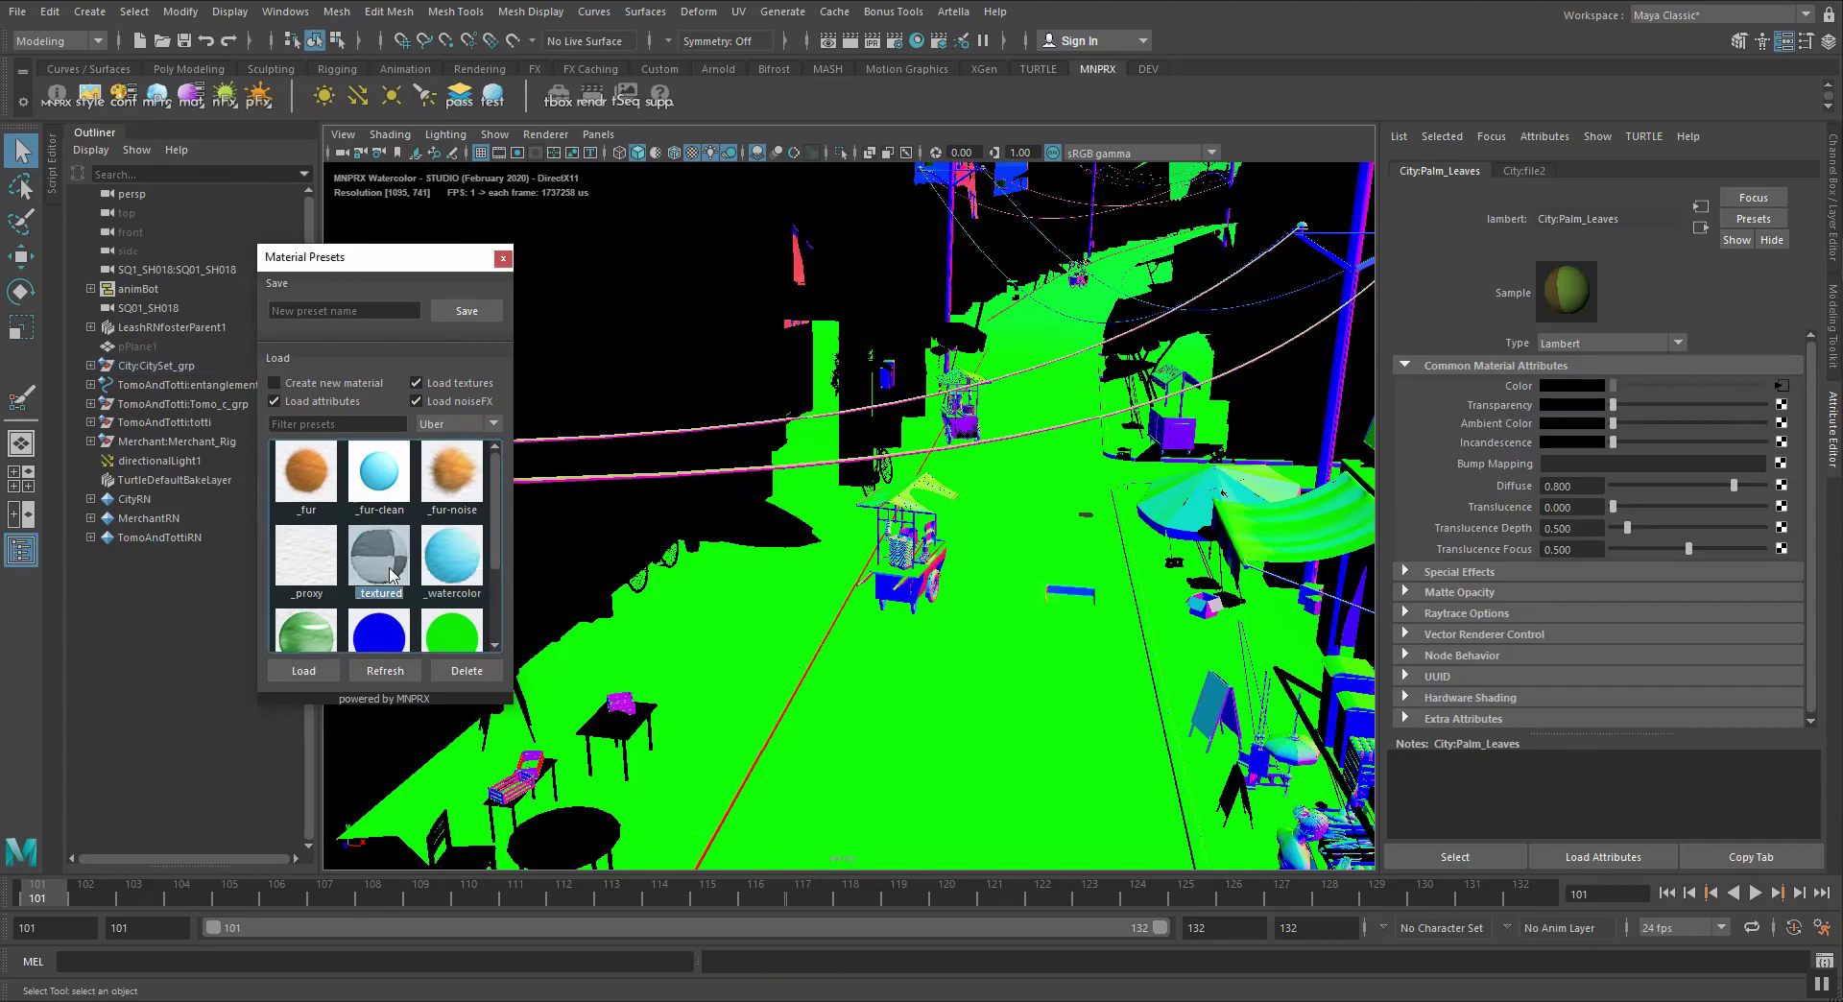
scroll(902, 490, up, 6)
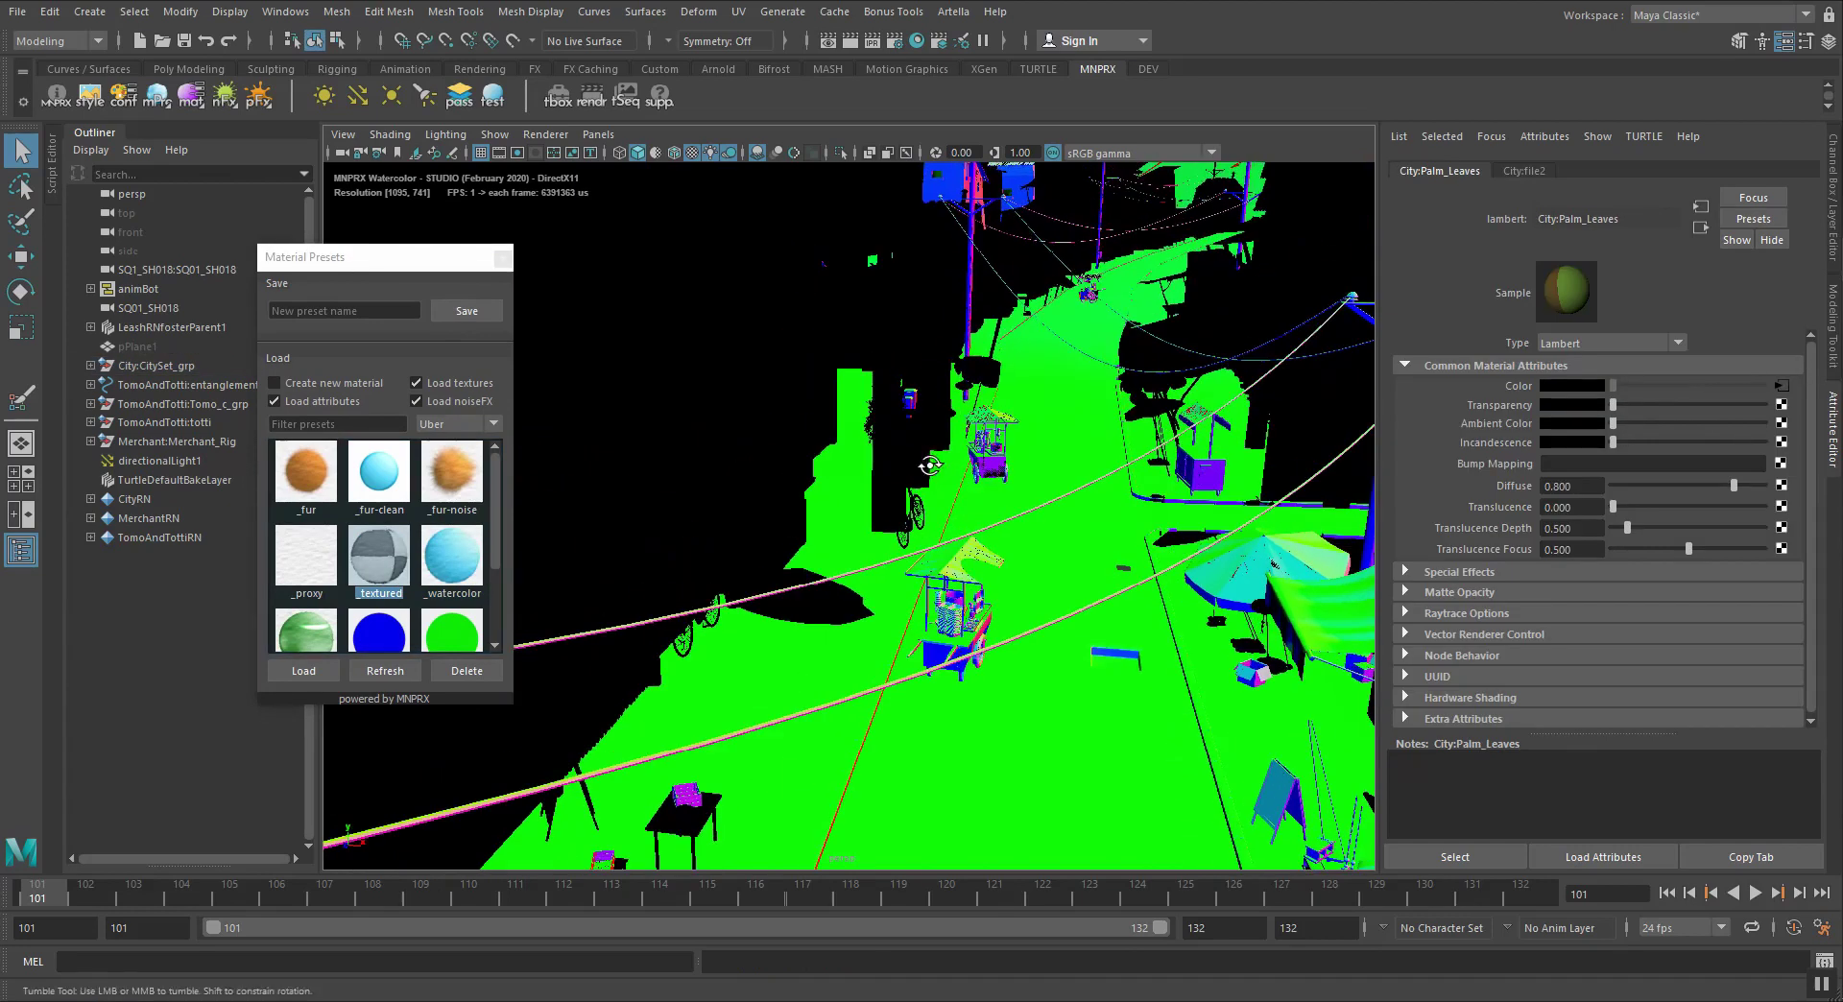
click(890, 451)
click(382, 561)
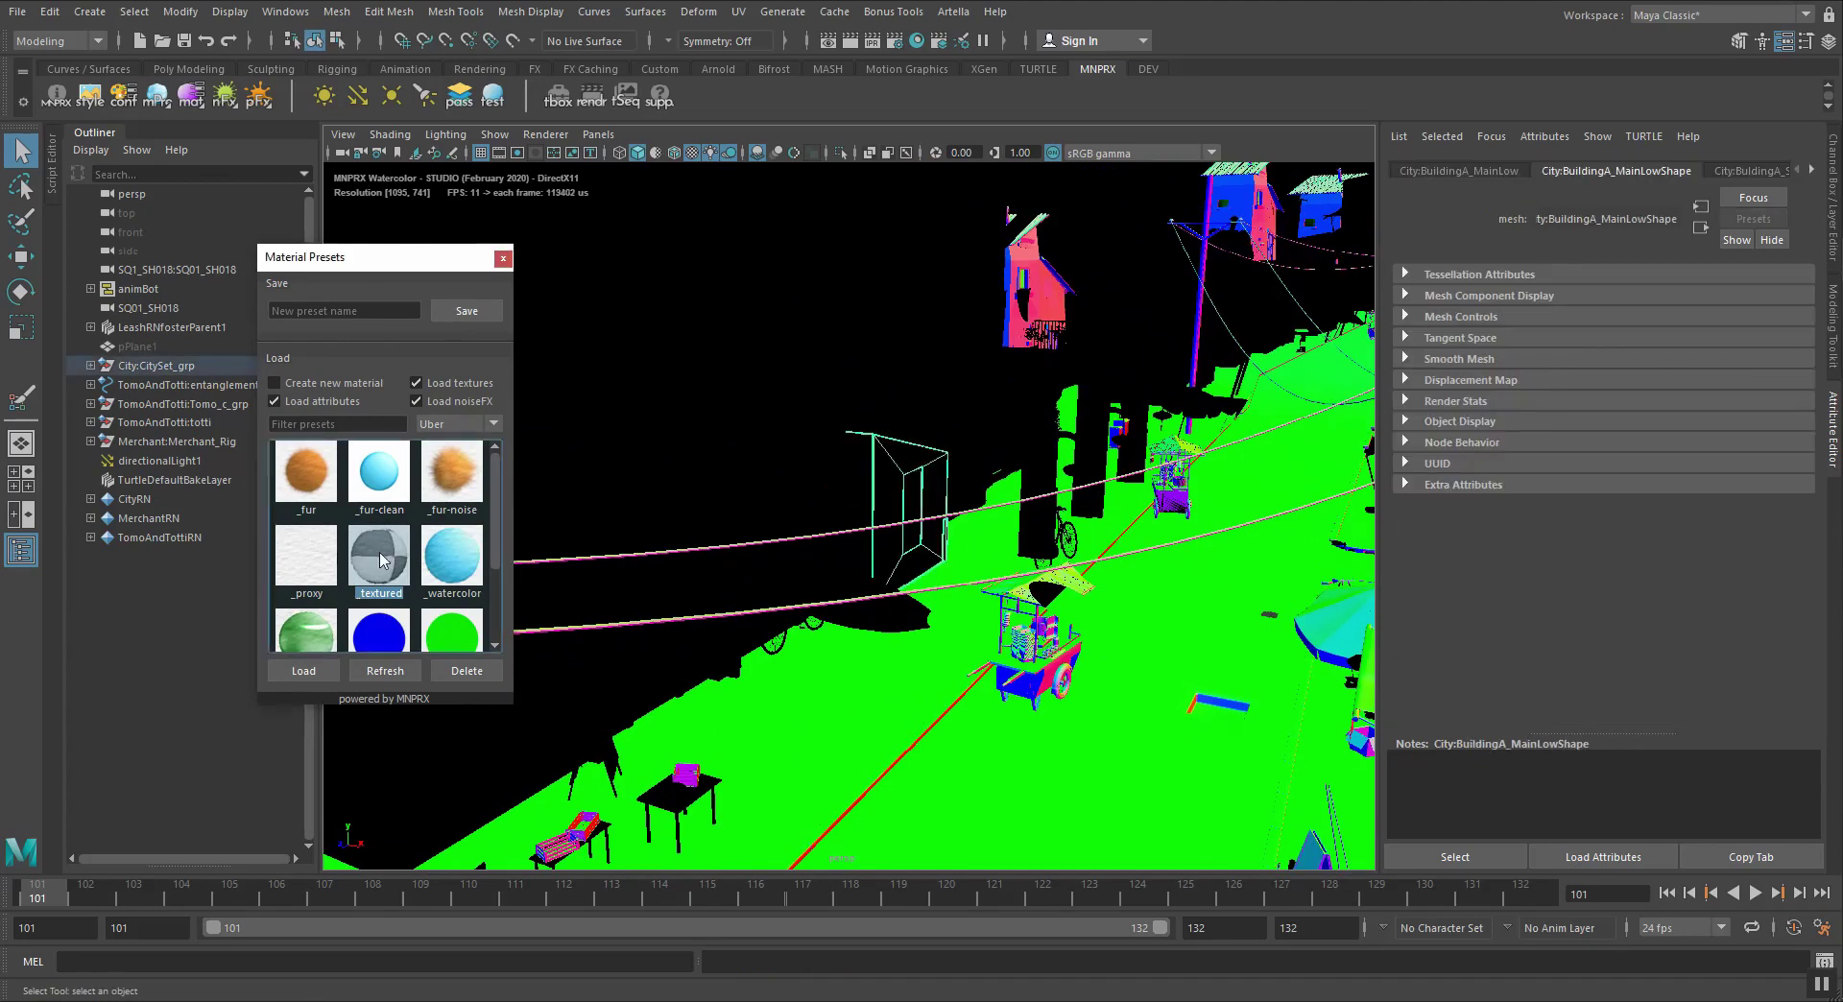
click(952, 370)
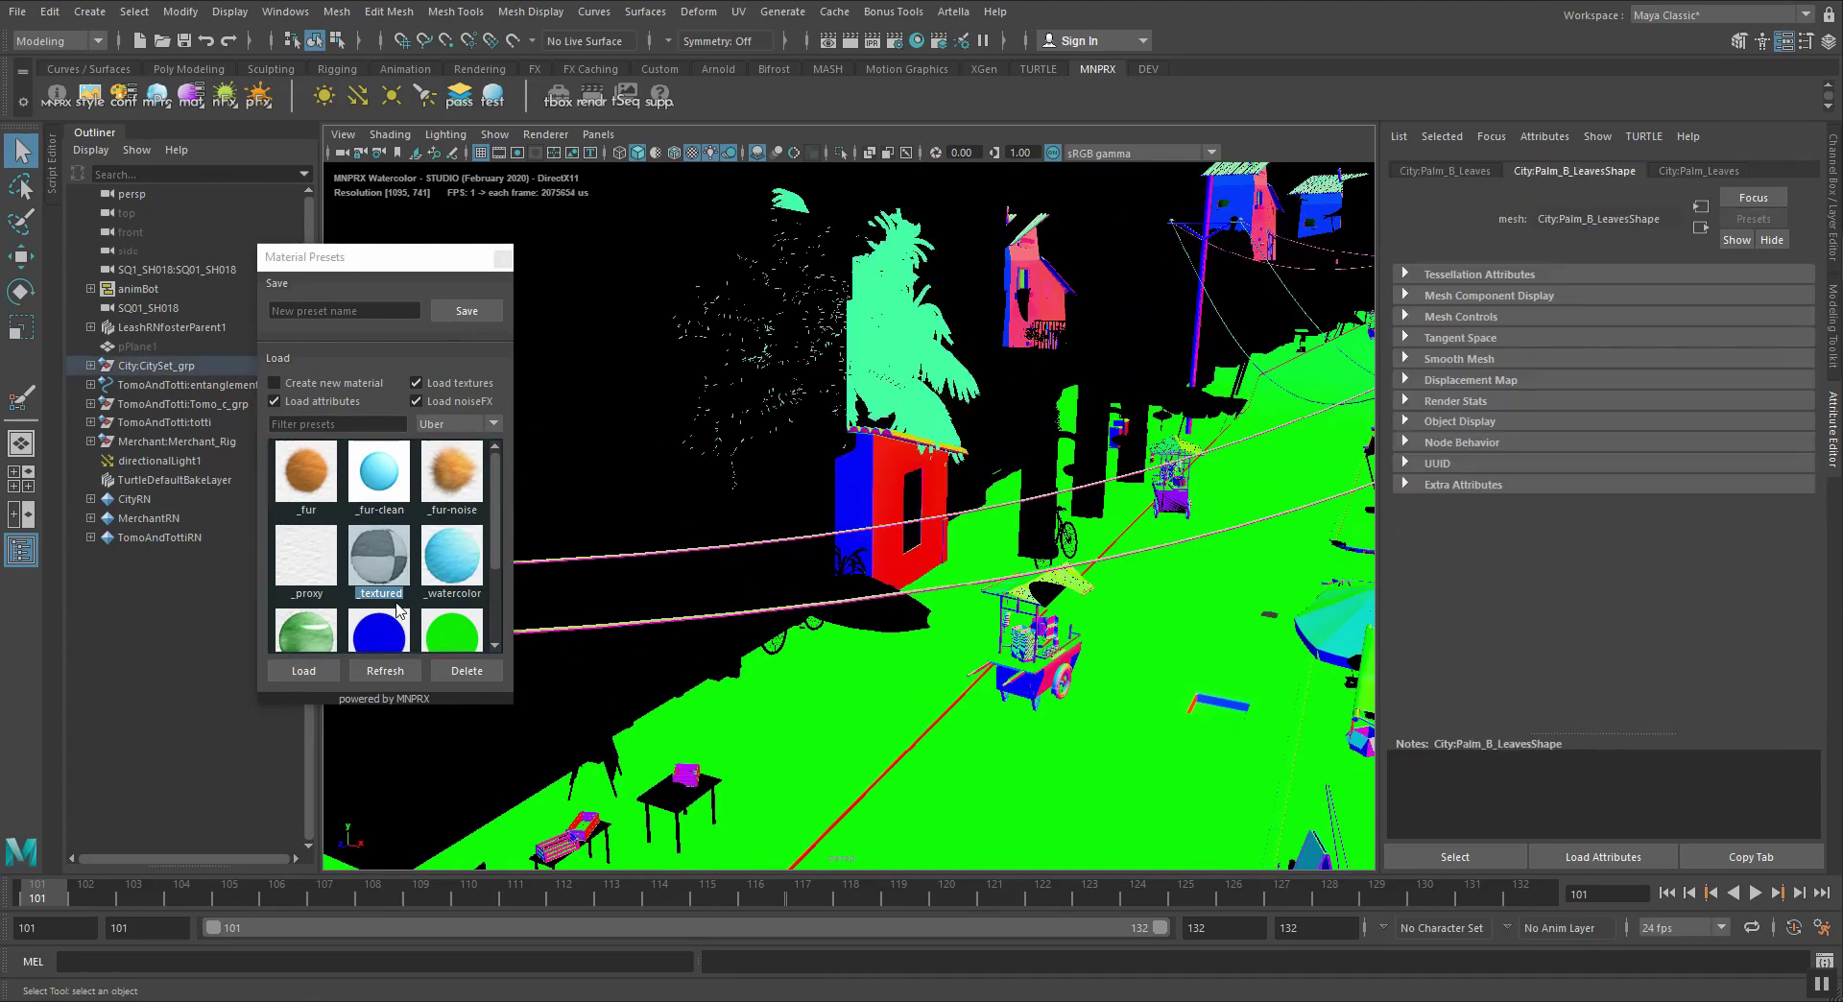
click(384, 564)
click(1027, 367)
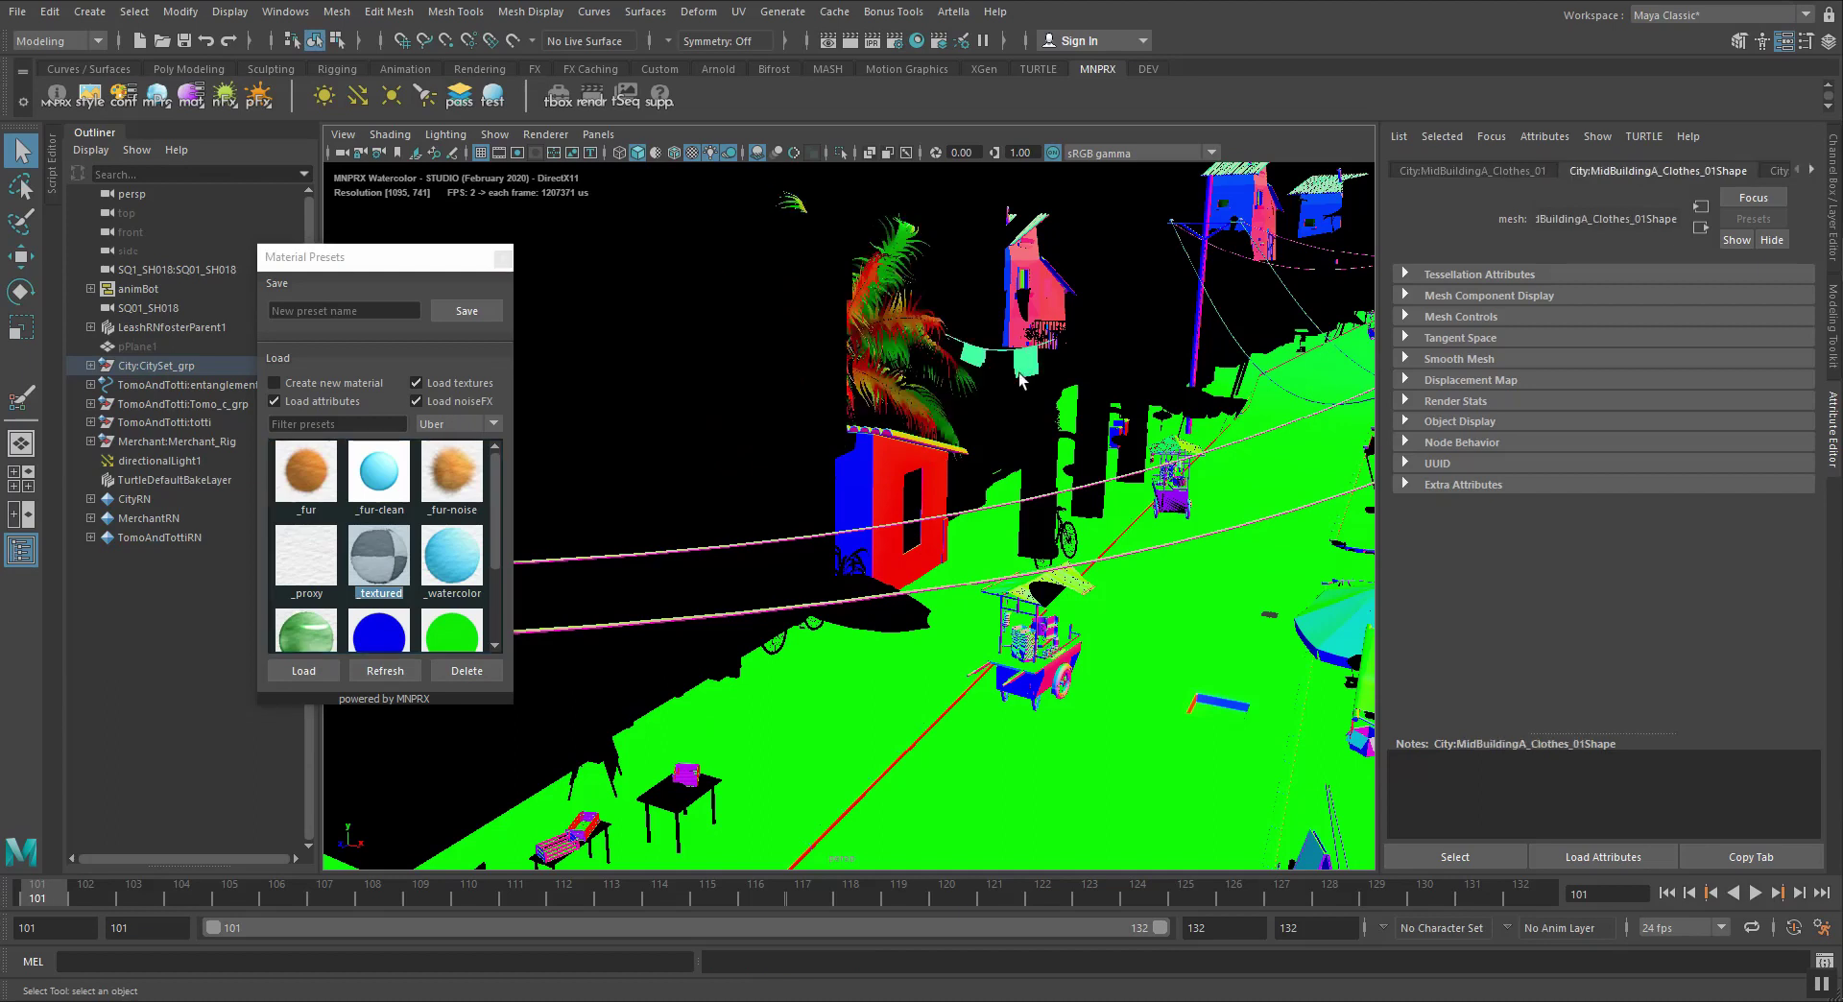
click(975, 432)
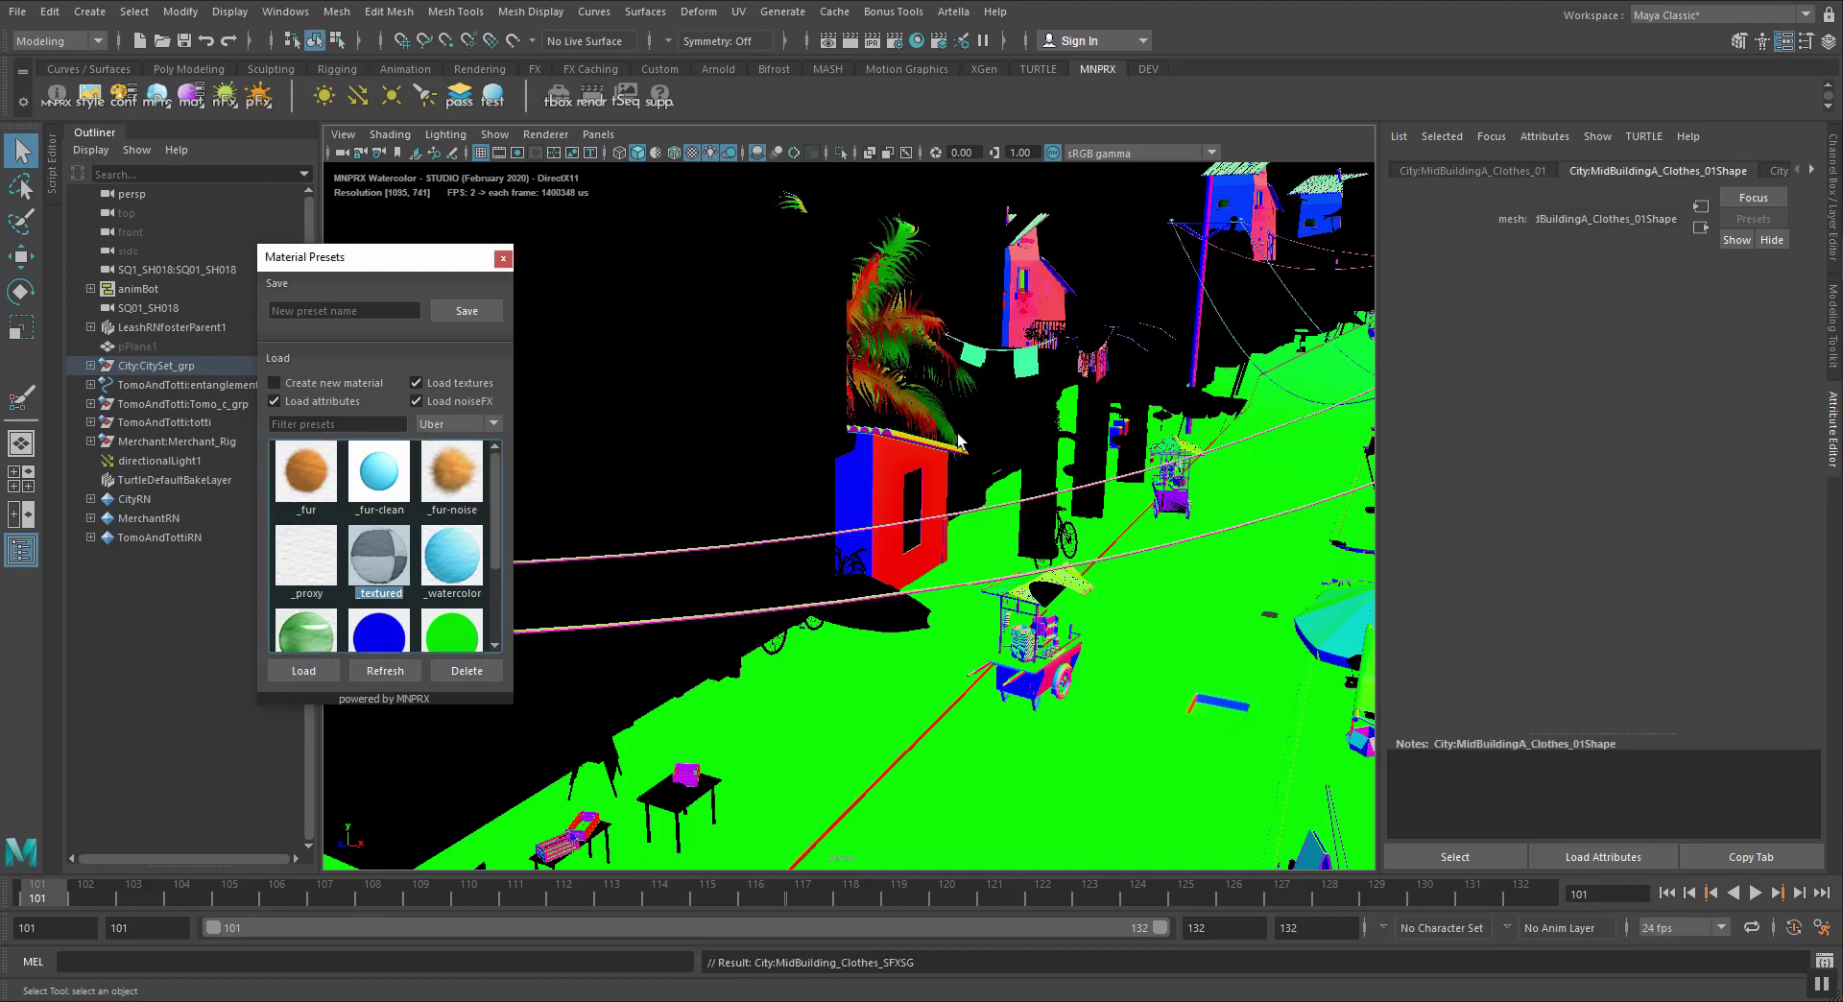
Look through the SQ01_SH018 camera, check the palm and small building in the shot, and close the Material Presets window
click(149, 308)
drag(410, 272, 141, 413)
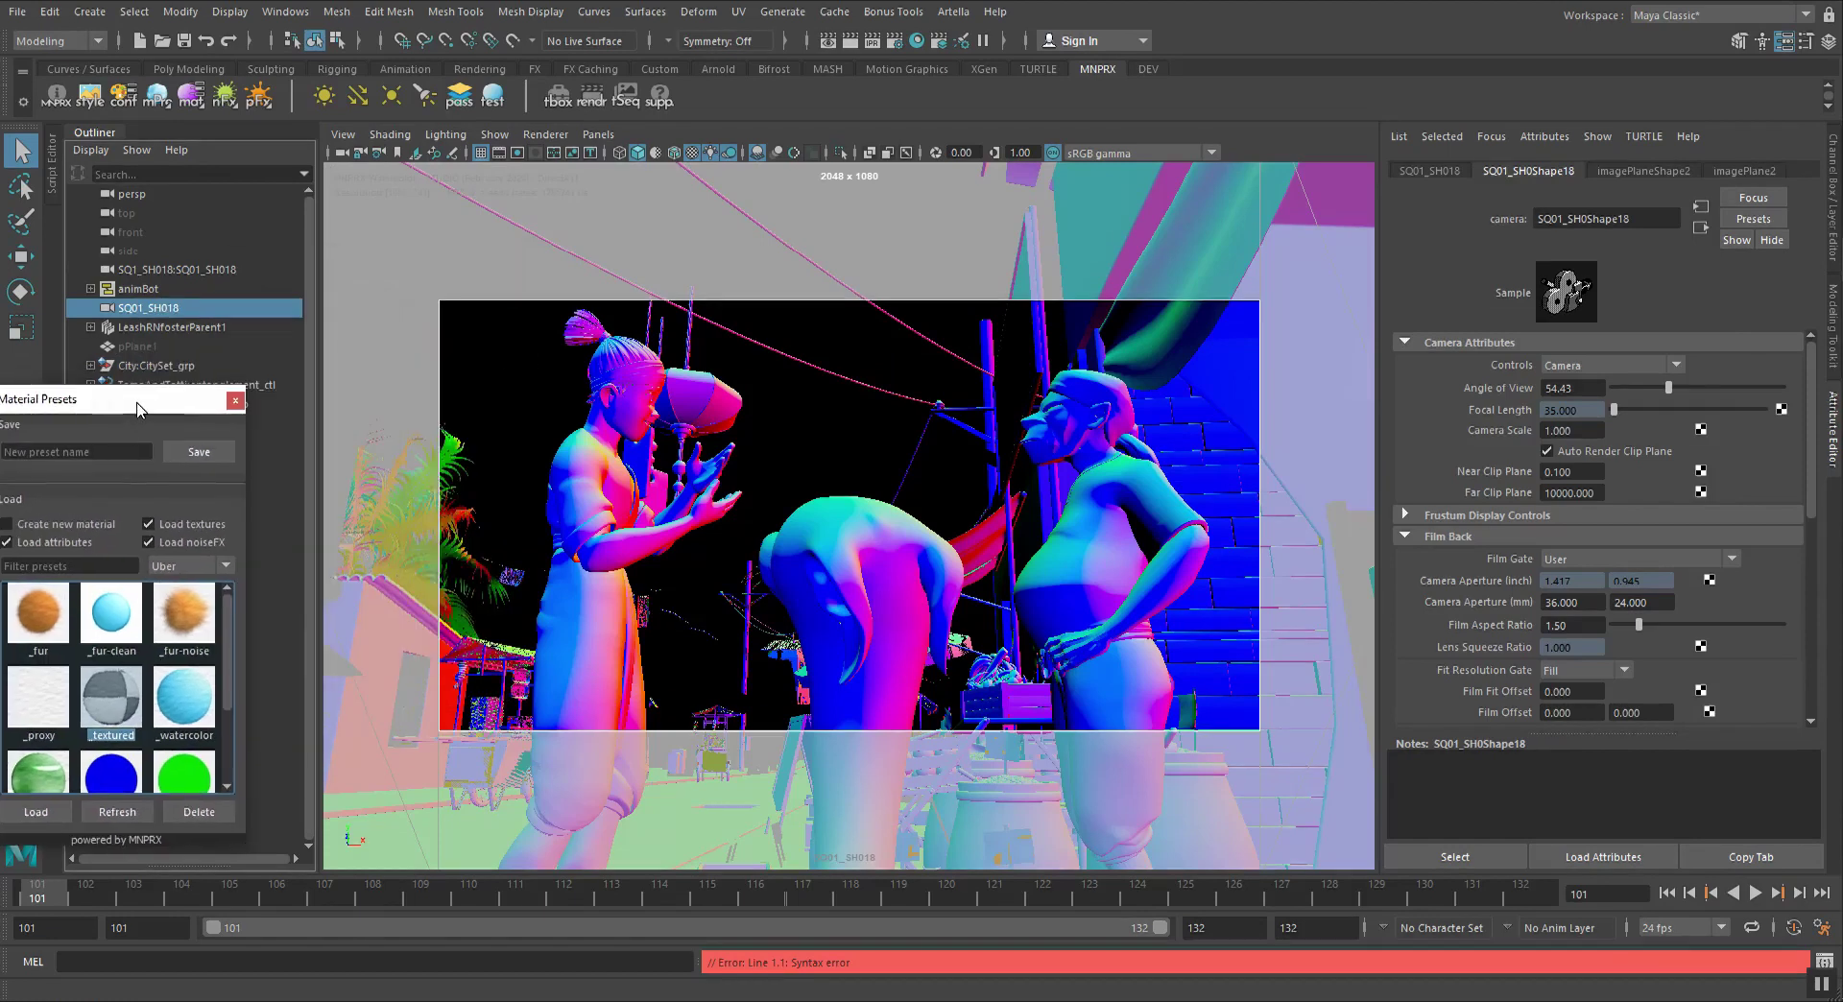
click(453, 462)
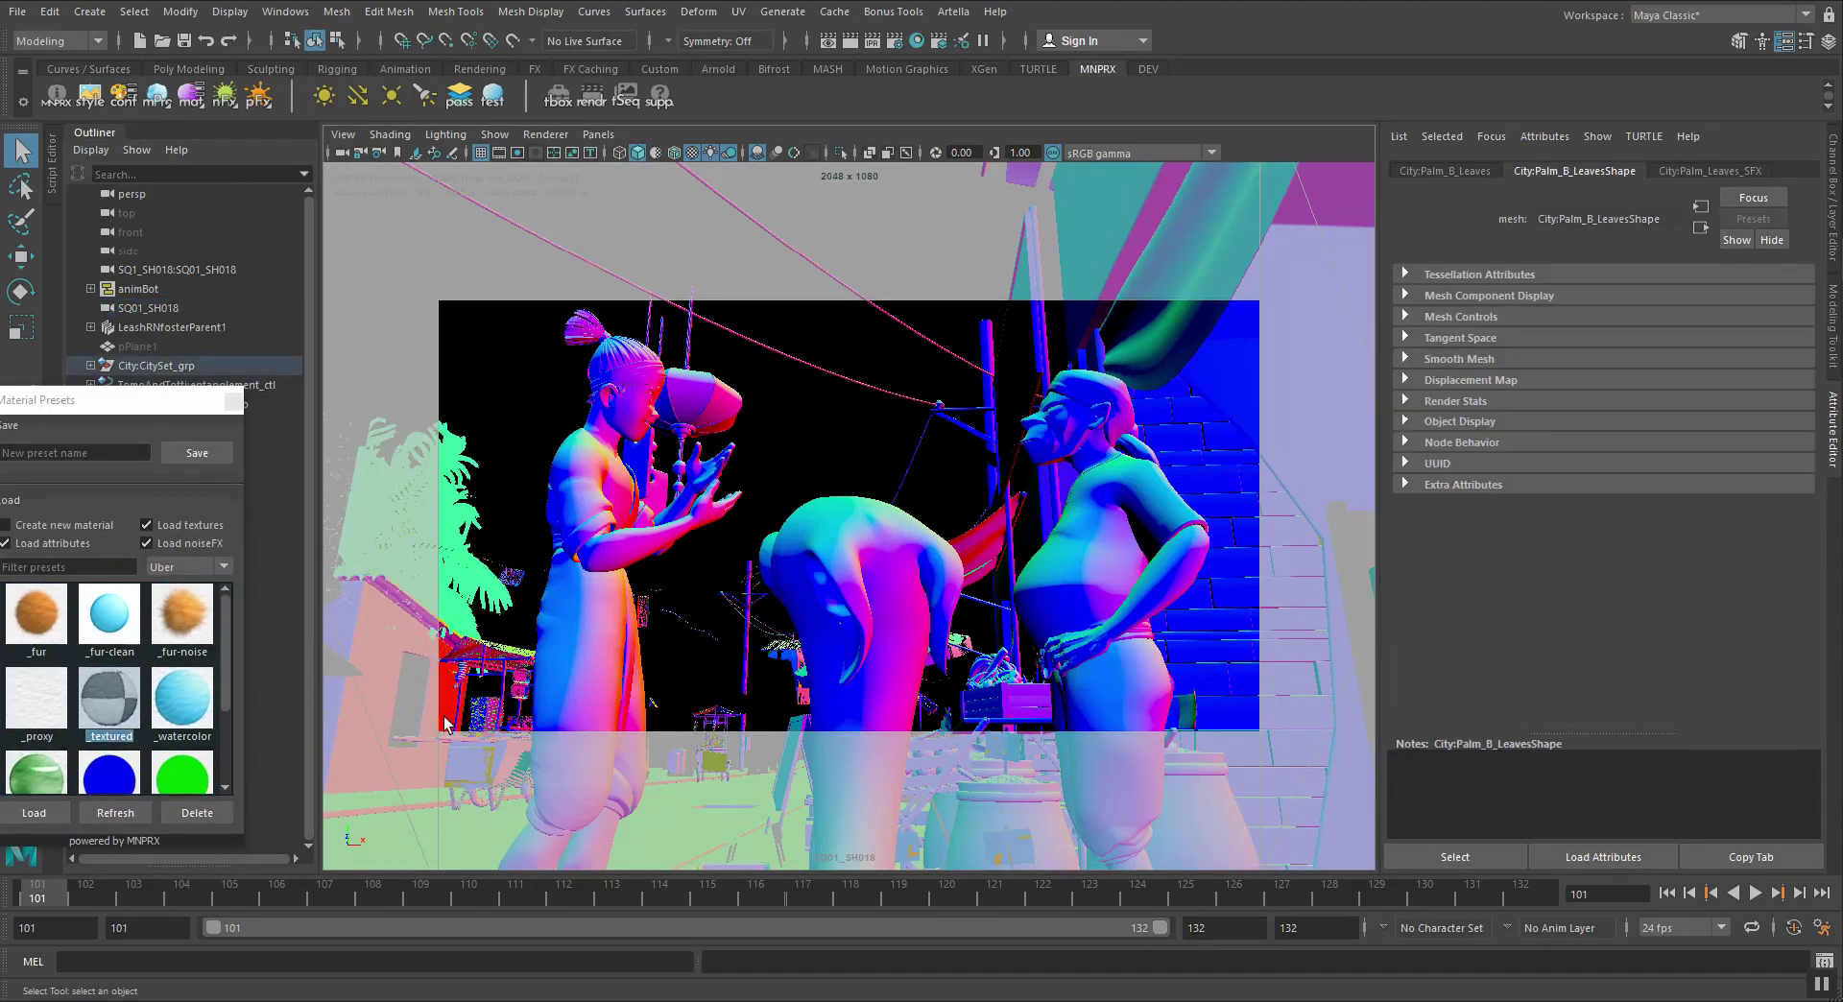
click(461, 636)
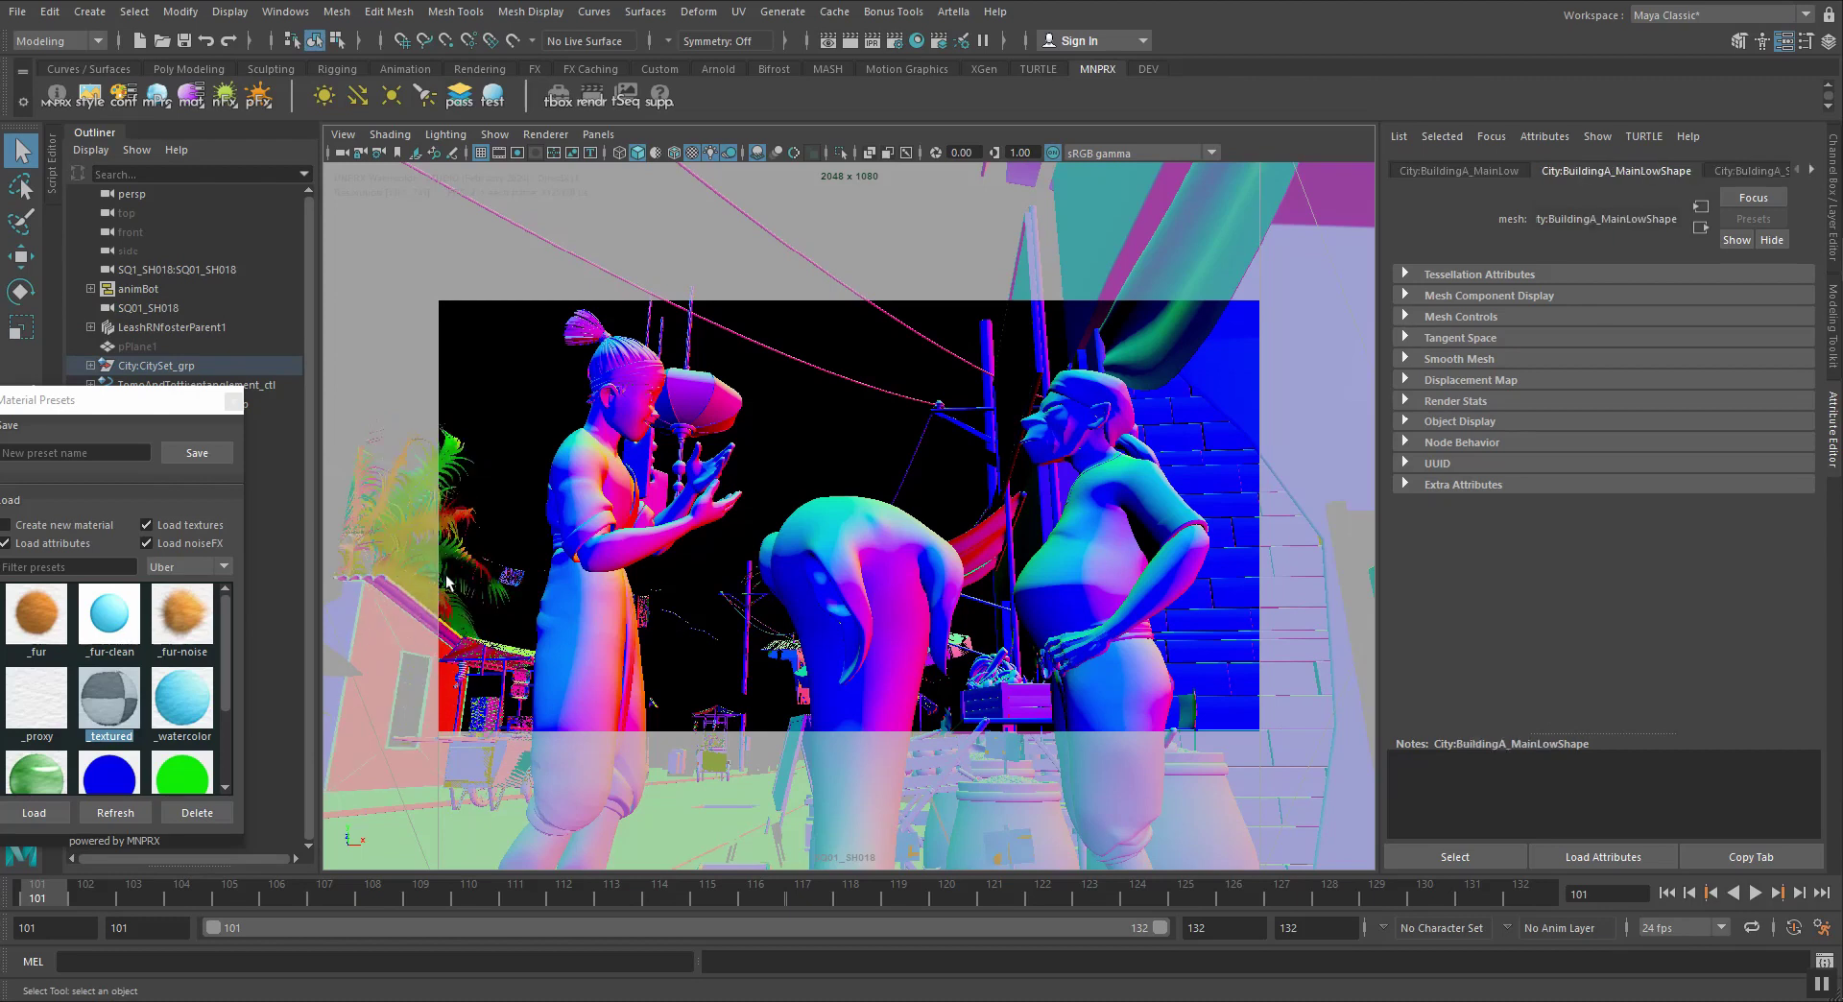
drag(84, 421, 311, 367)
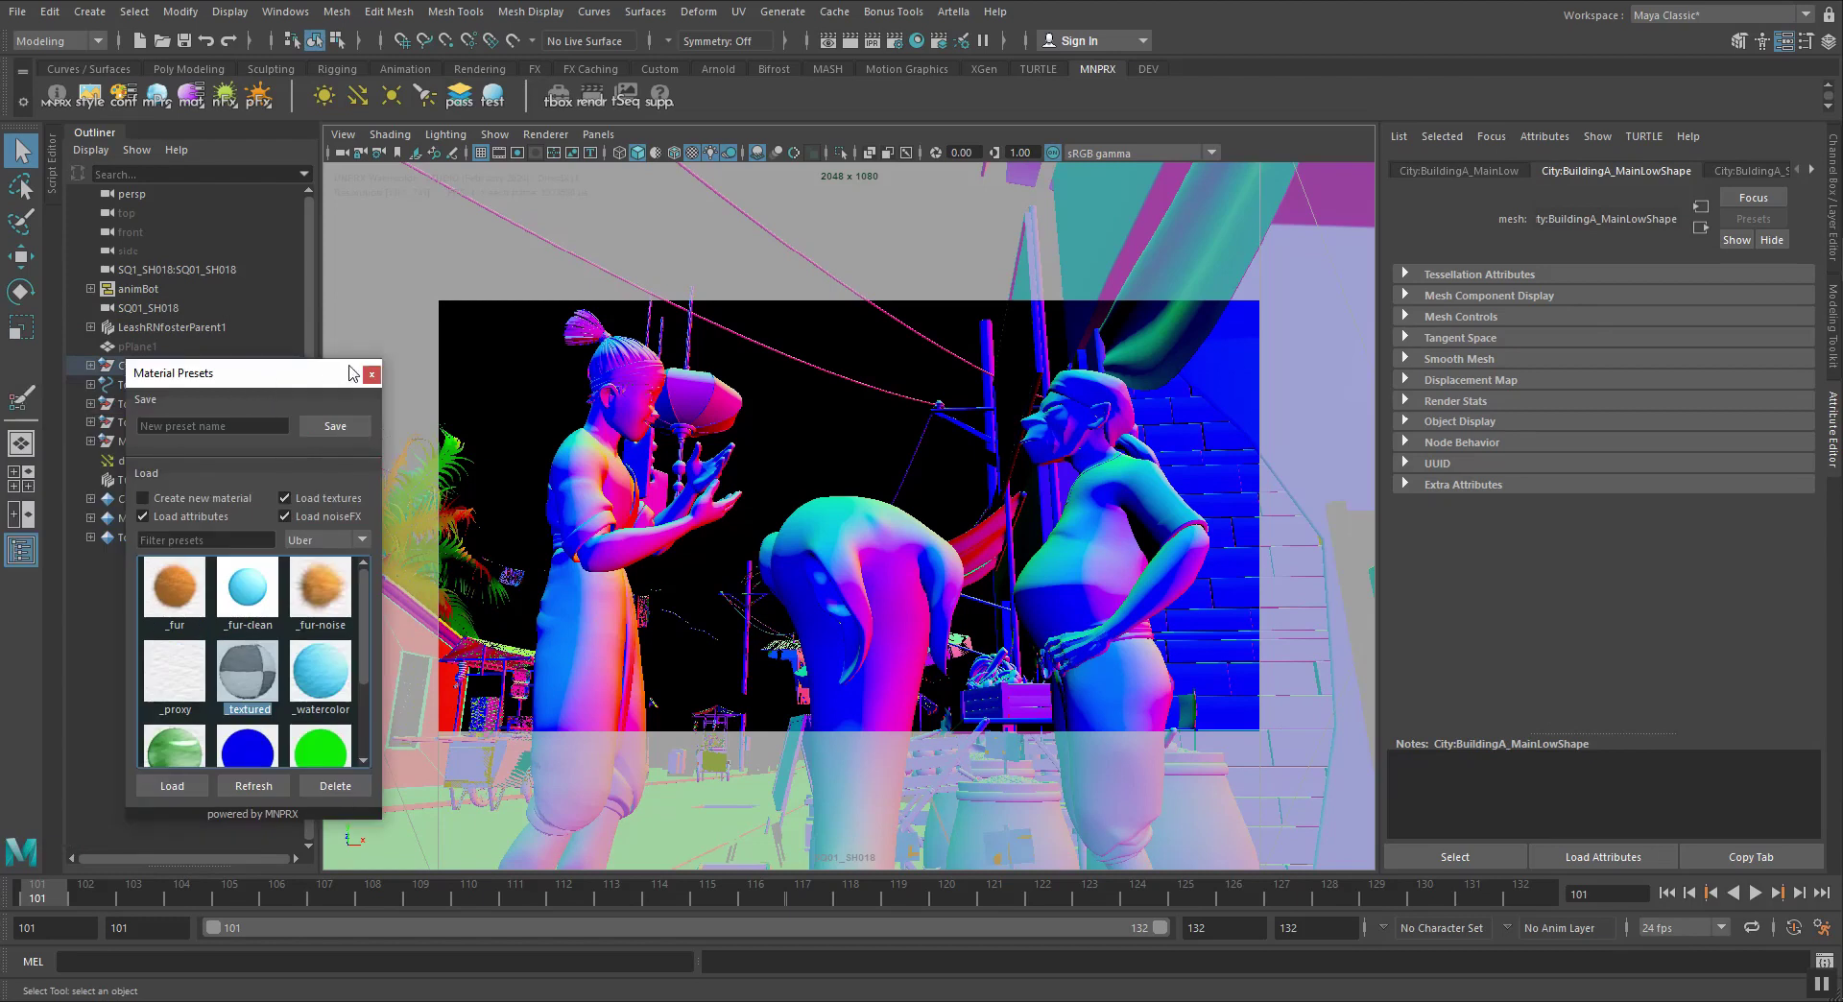
click(383, 368)
Return to the perspective view and load the _textured preset onto MidBuildingA's ivy leaves and main mesh
key(space)
drag(580, 371, 586, 341)
alt+middle_drag(891, 309, 473, 455)
scroll(473, 457, up, 5)
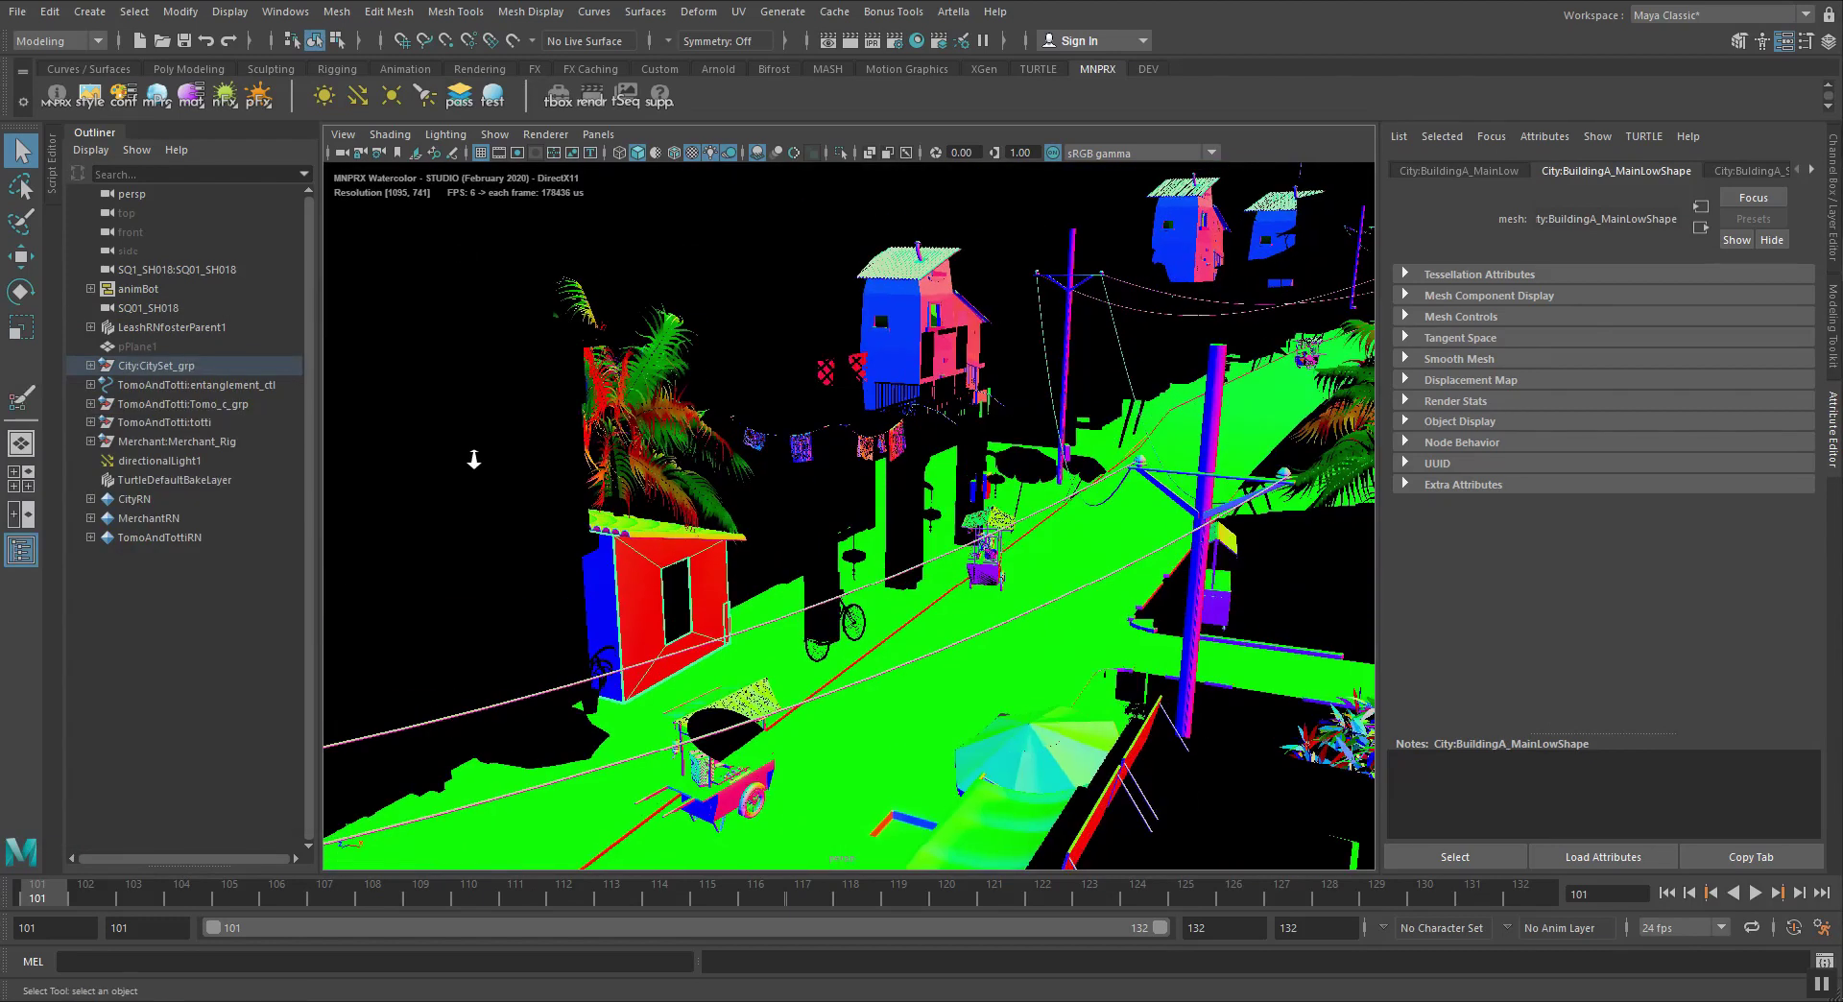
click(789, 485)
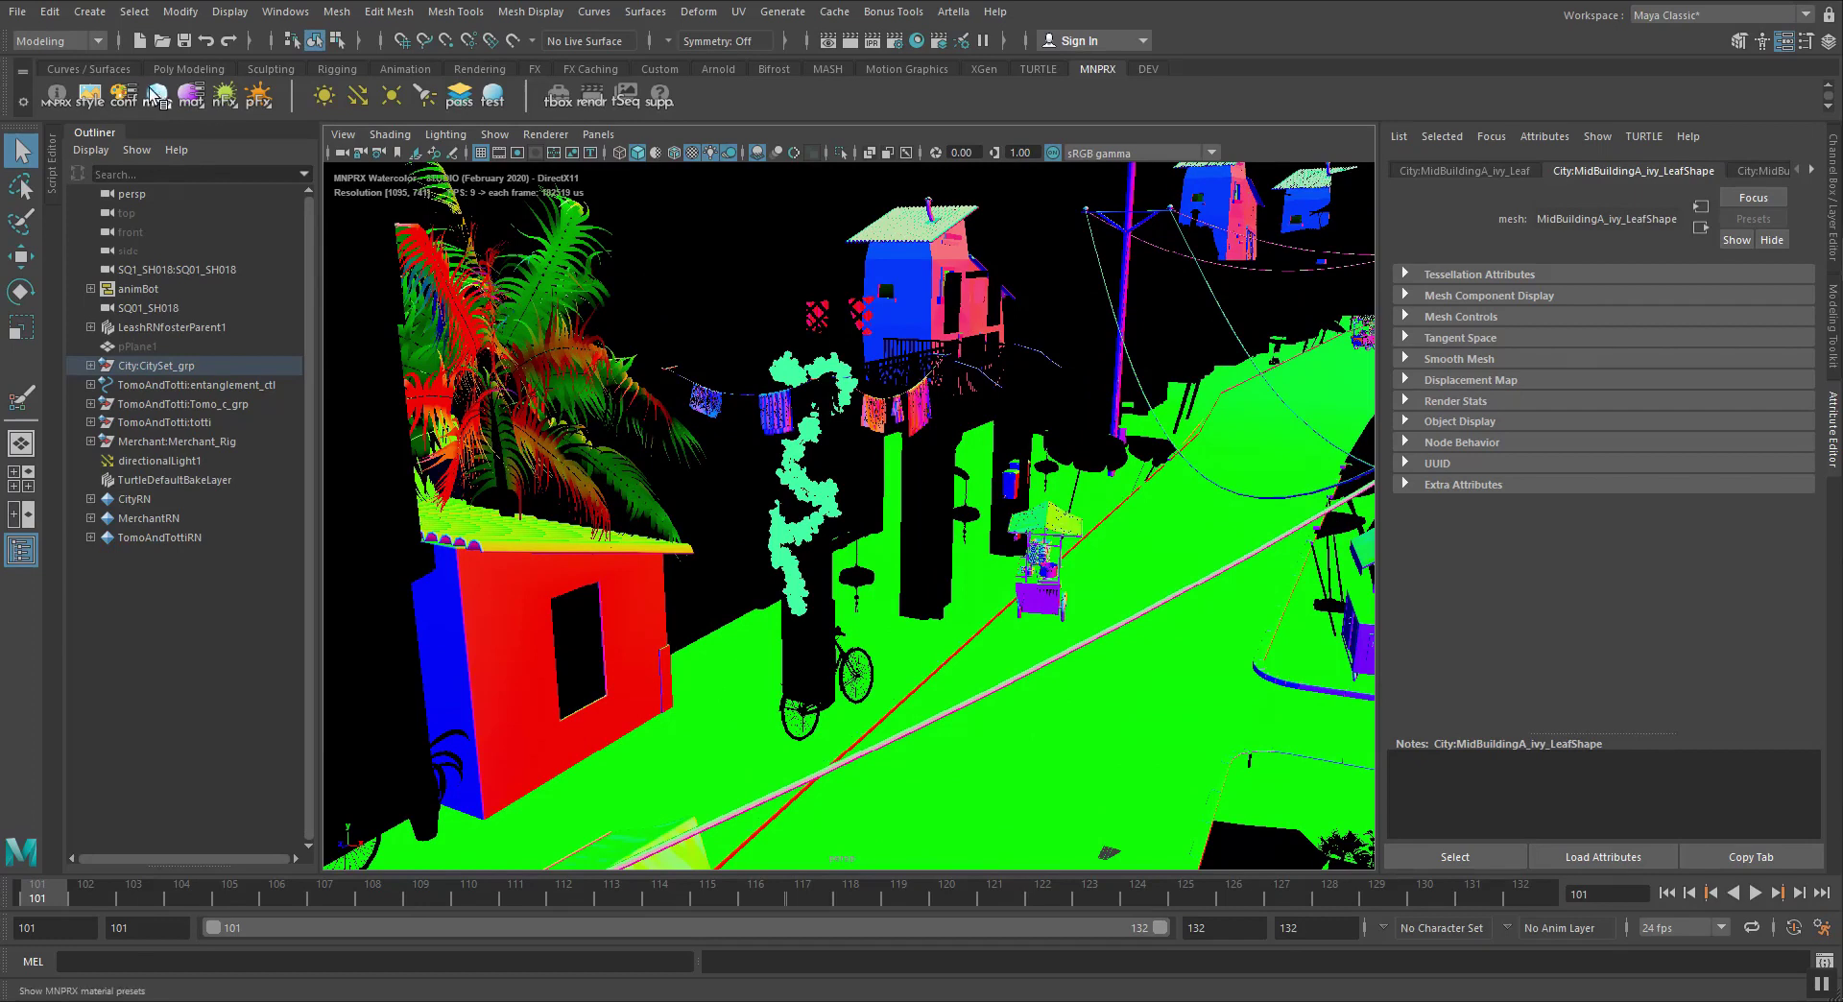
click(191, 96)
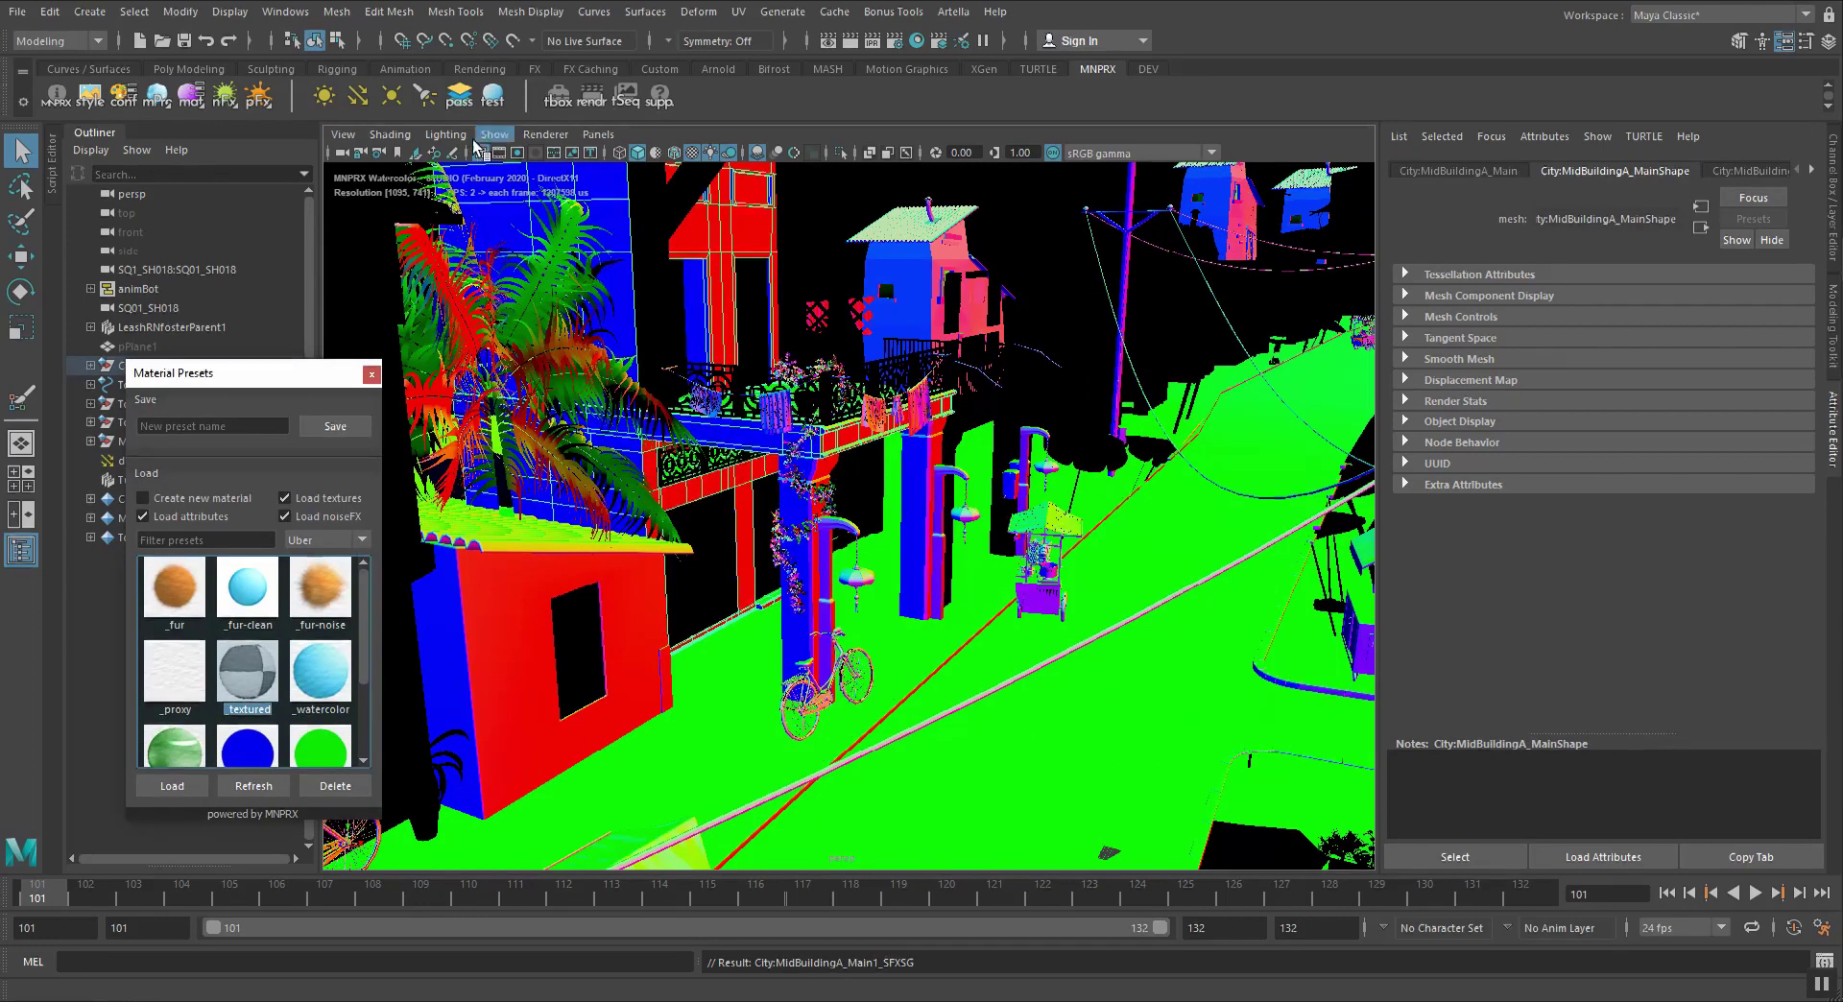
Turn on Wireframe on Shaded and load the _textured preset onto MidBuildingA's pillars
click(388, 135)
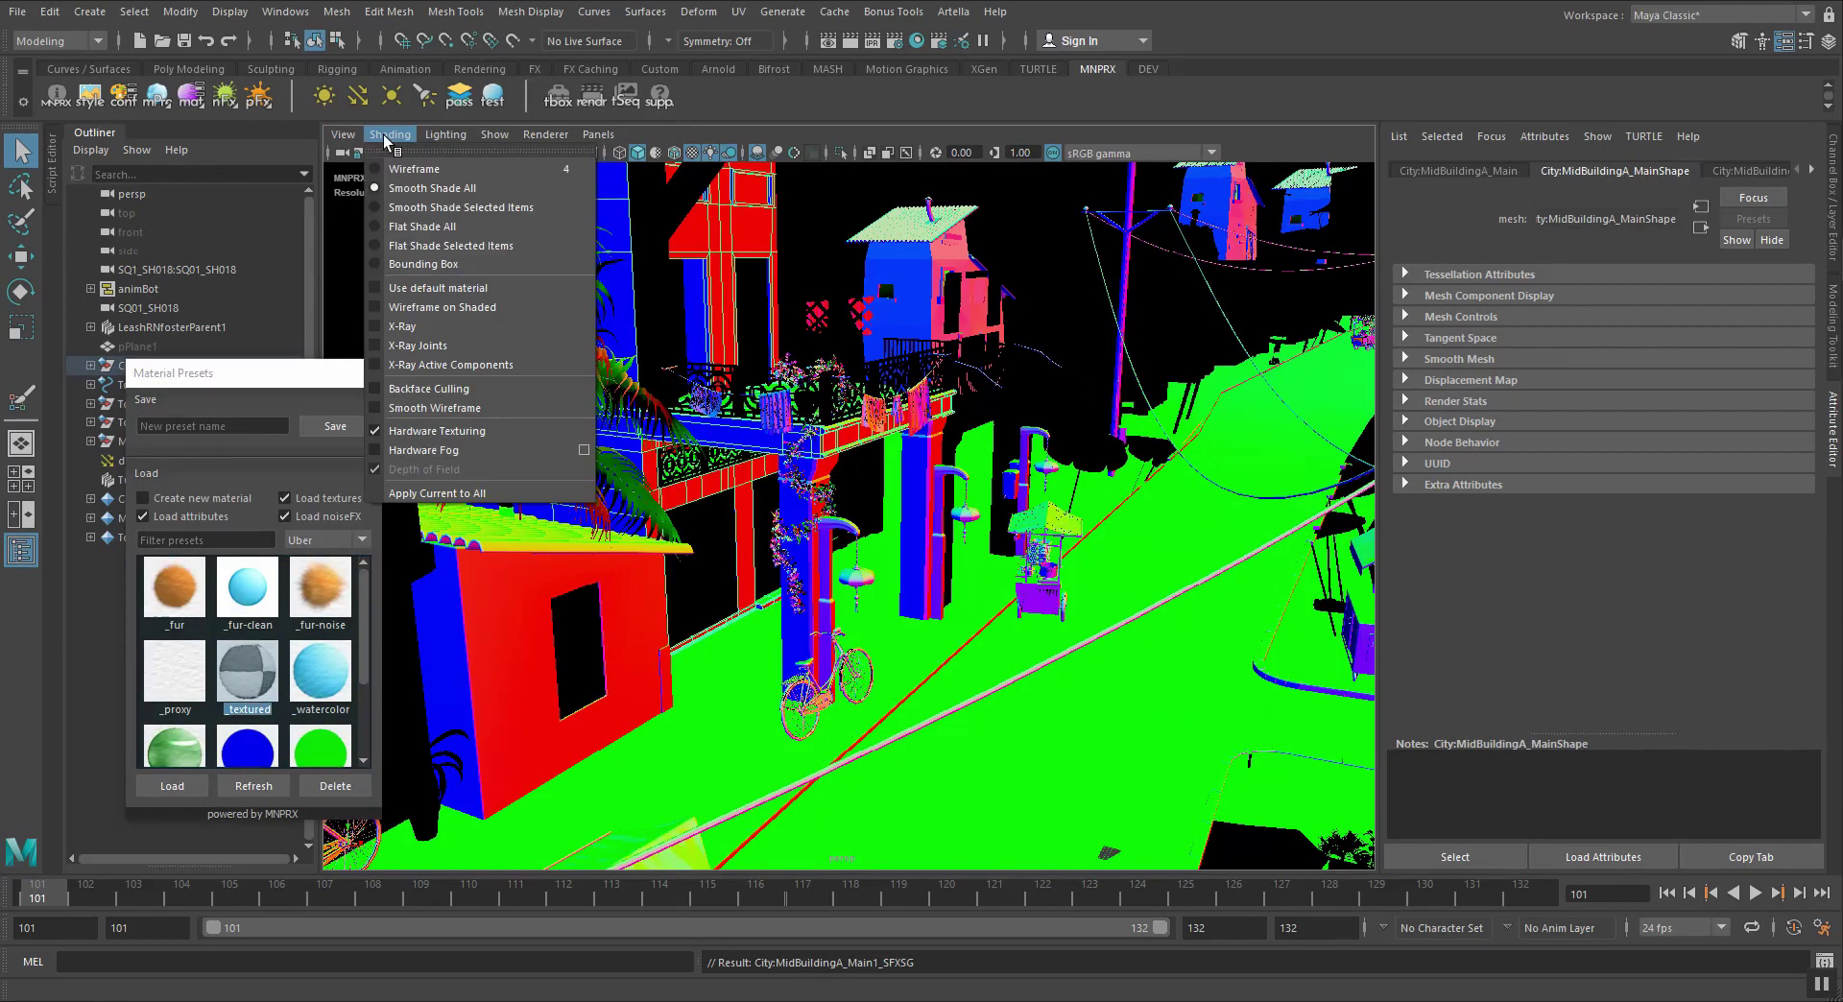
click(423, 309)
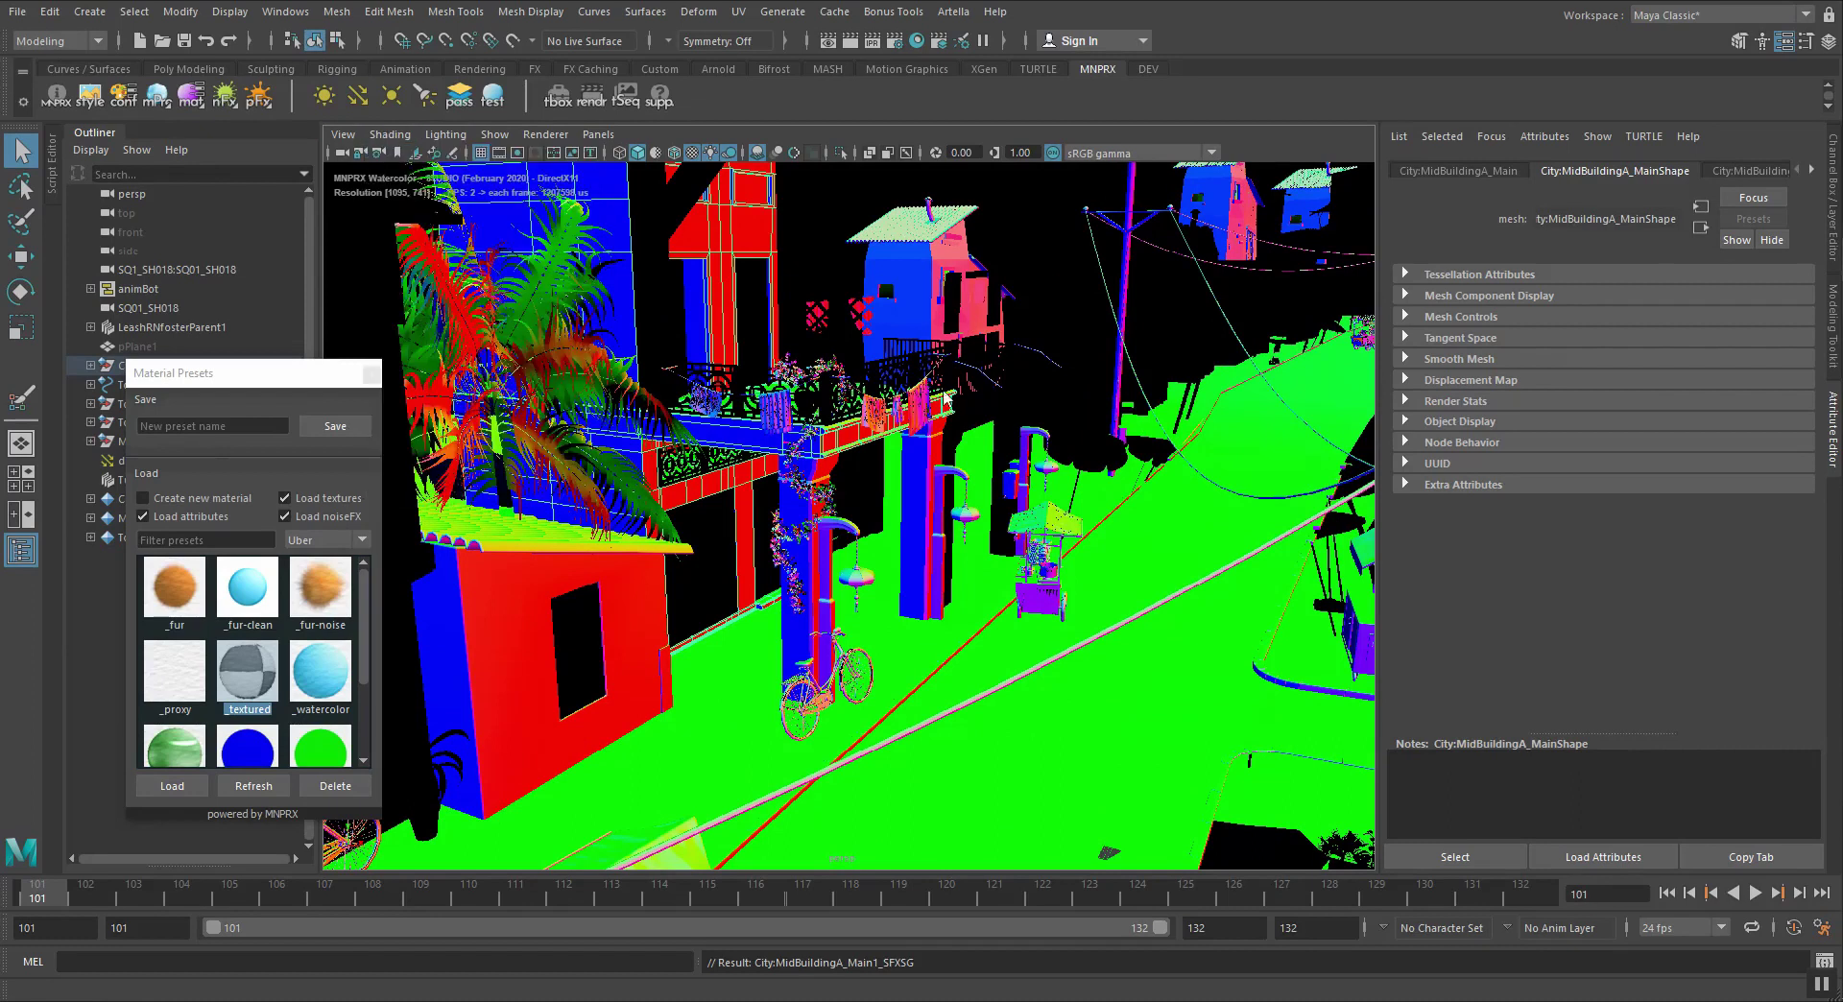
click(670, 319)
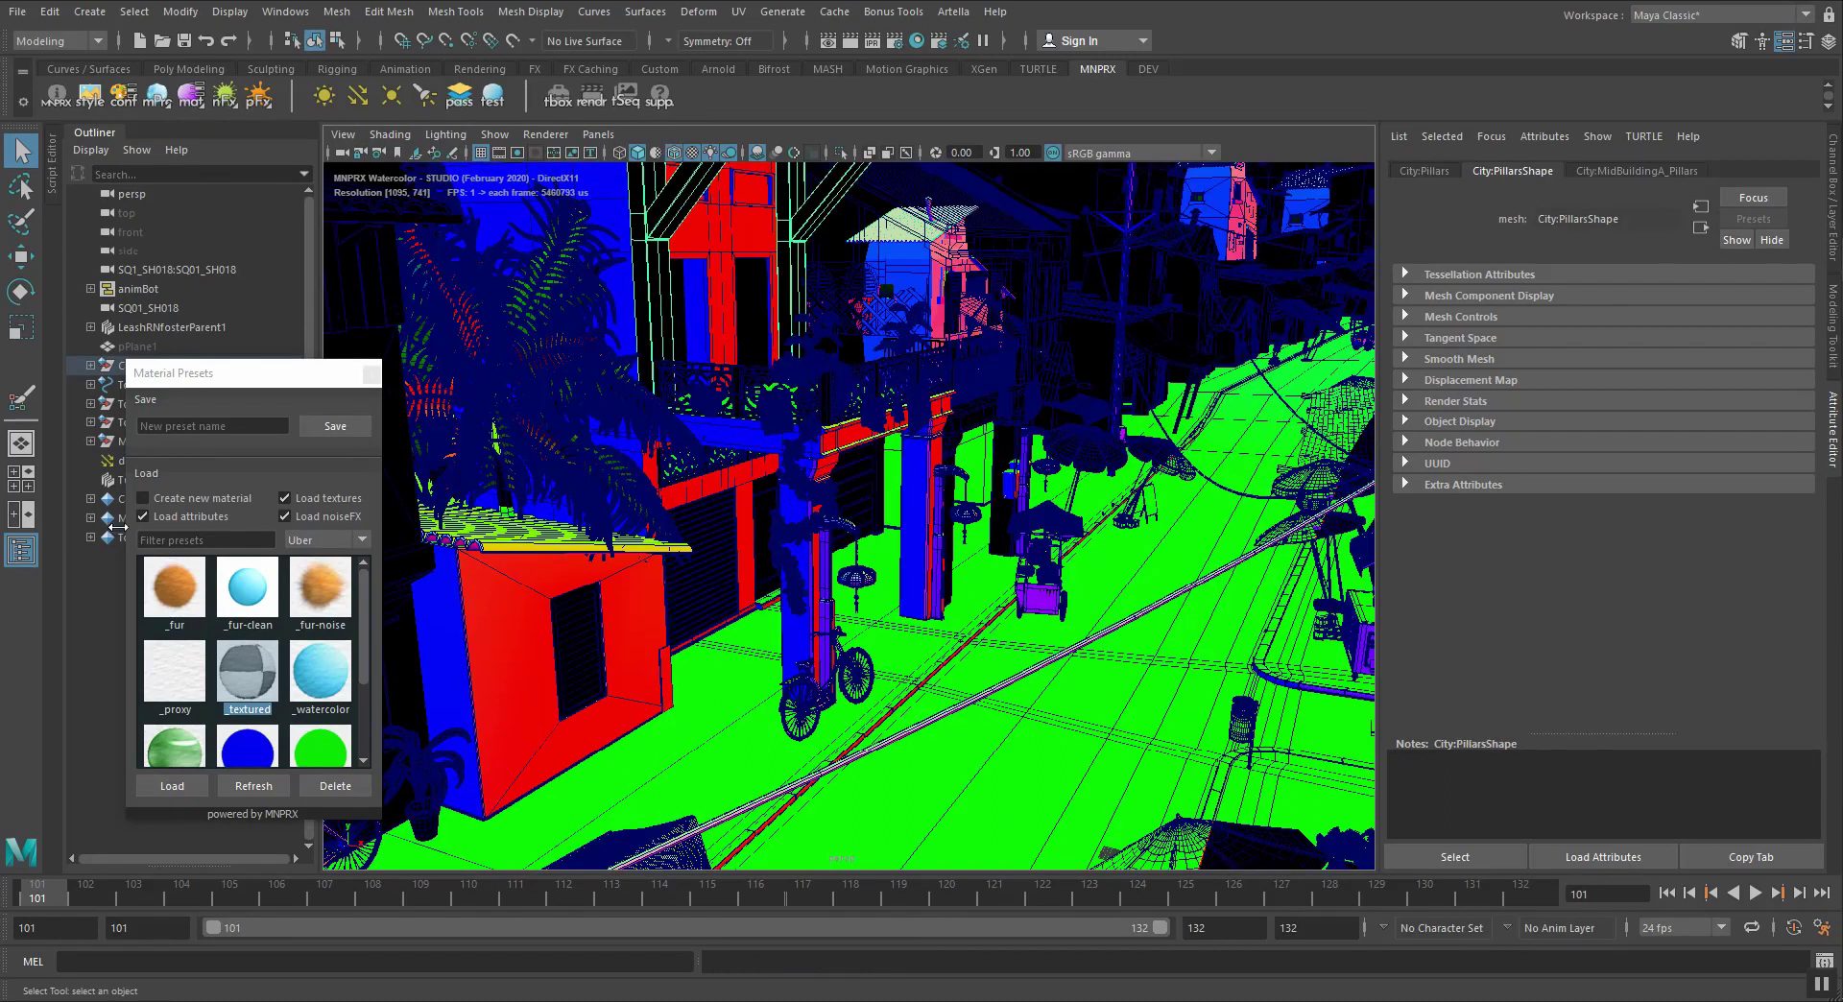
Load the _textured preset onto the shutter, the small building's window, and MidBuildingA's doors and main door
click(737, 595)
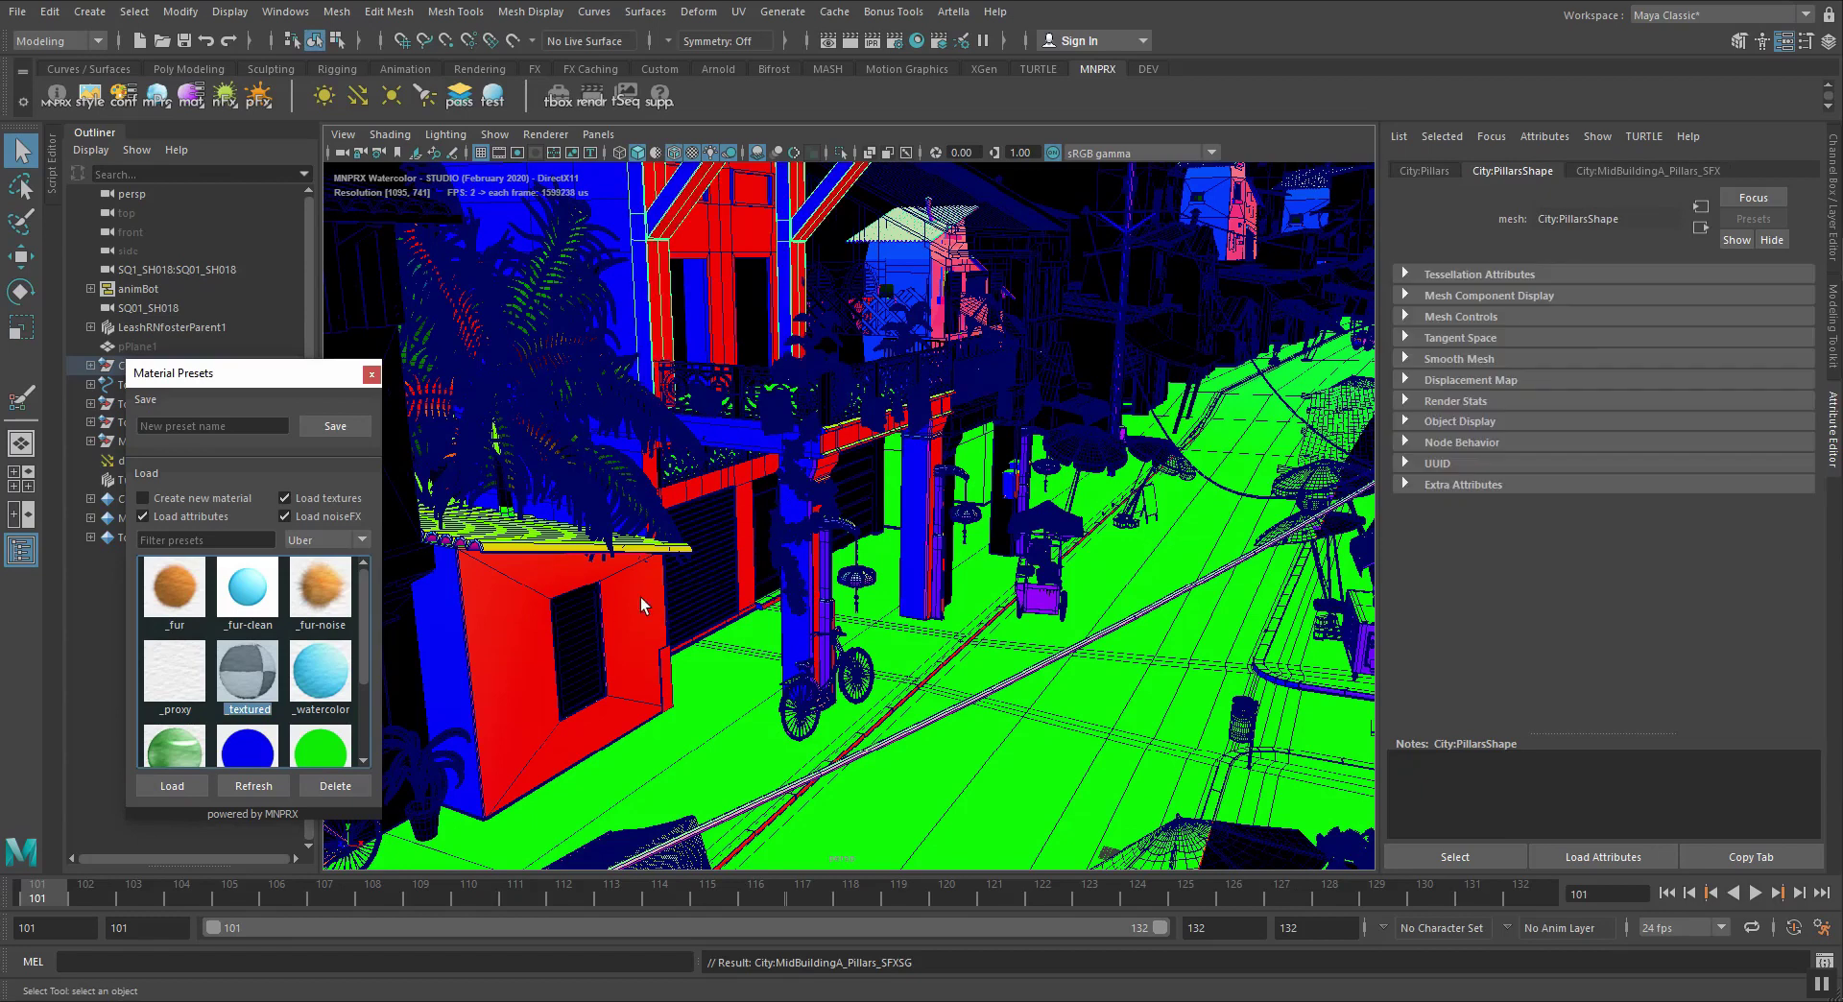
click(256, 672)
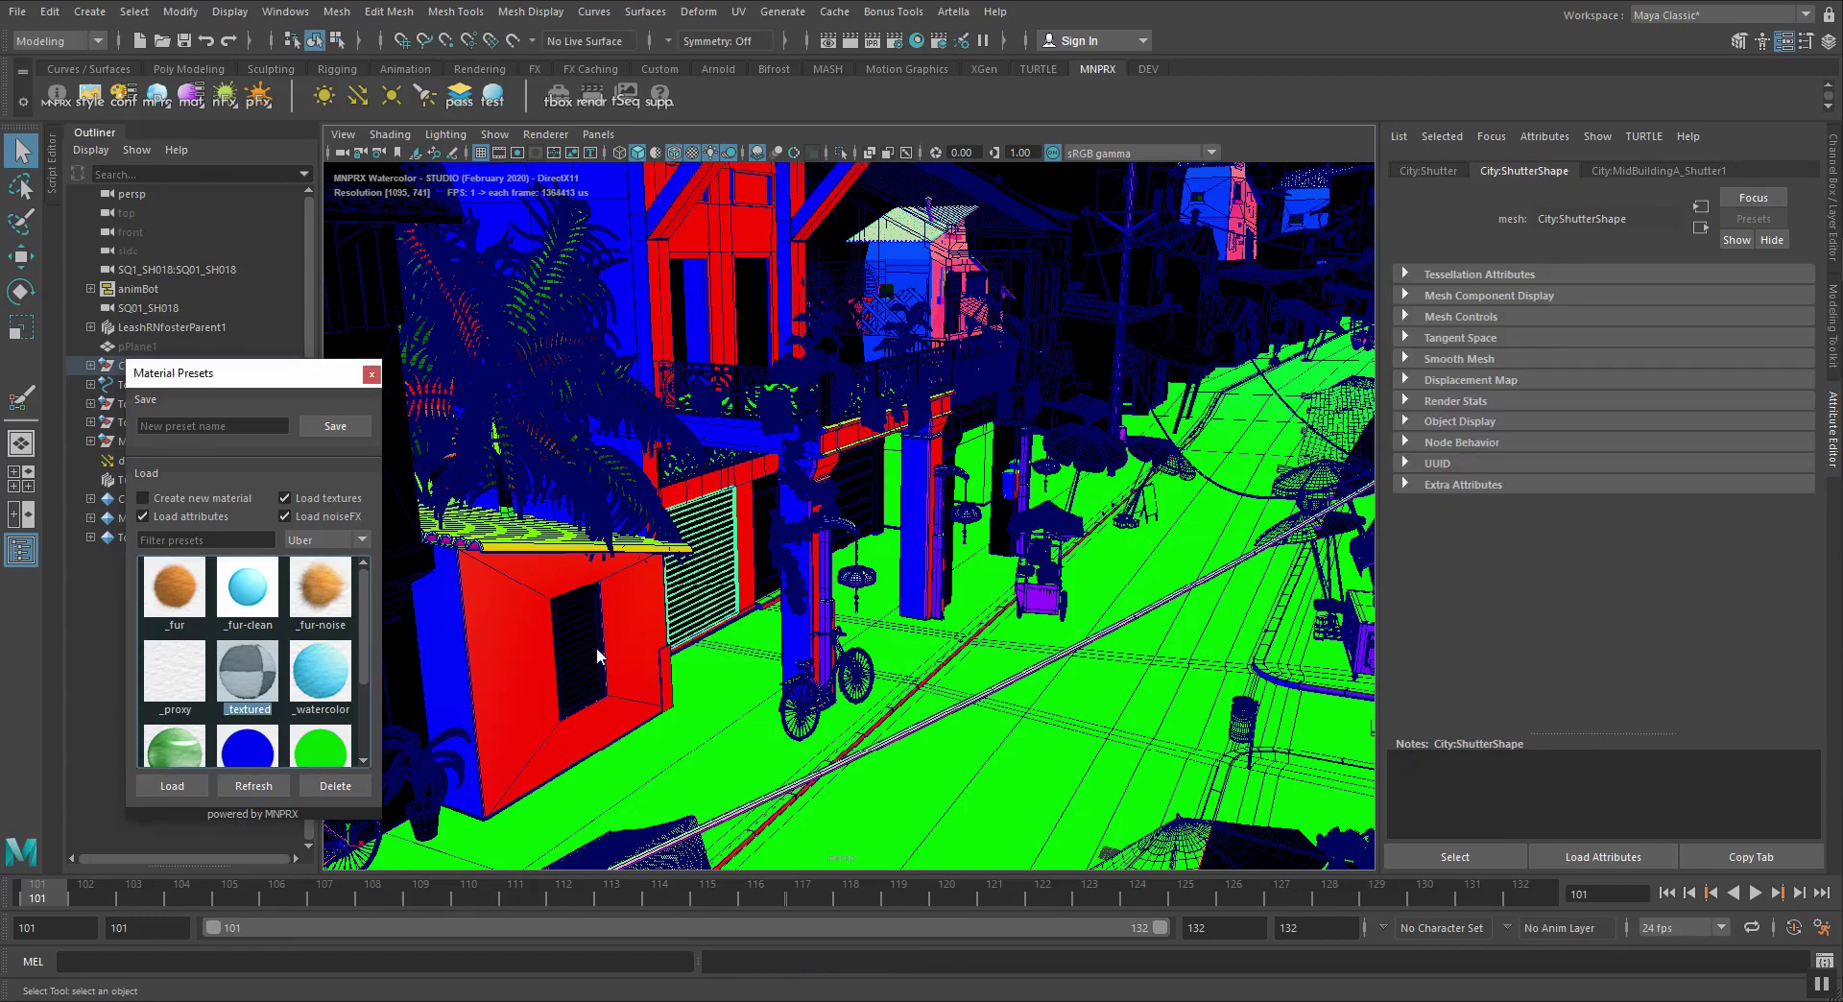
click(589, 641)
click(260, 675)
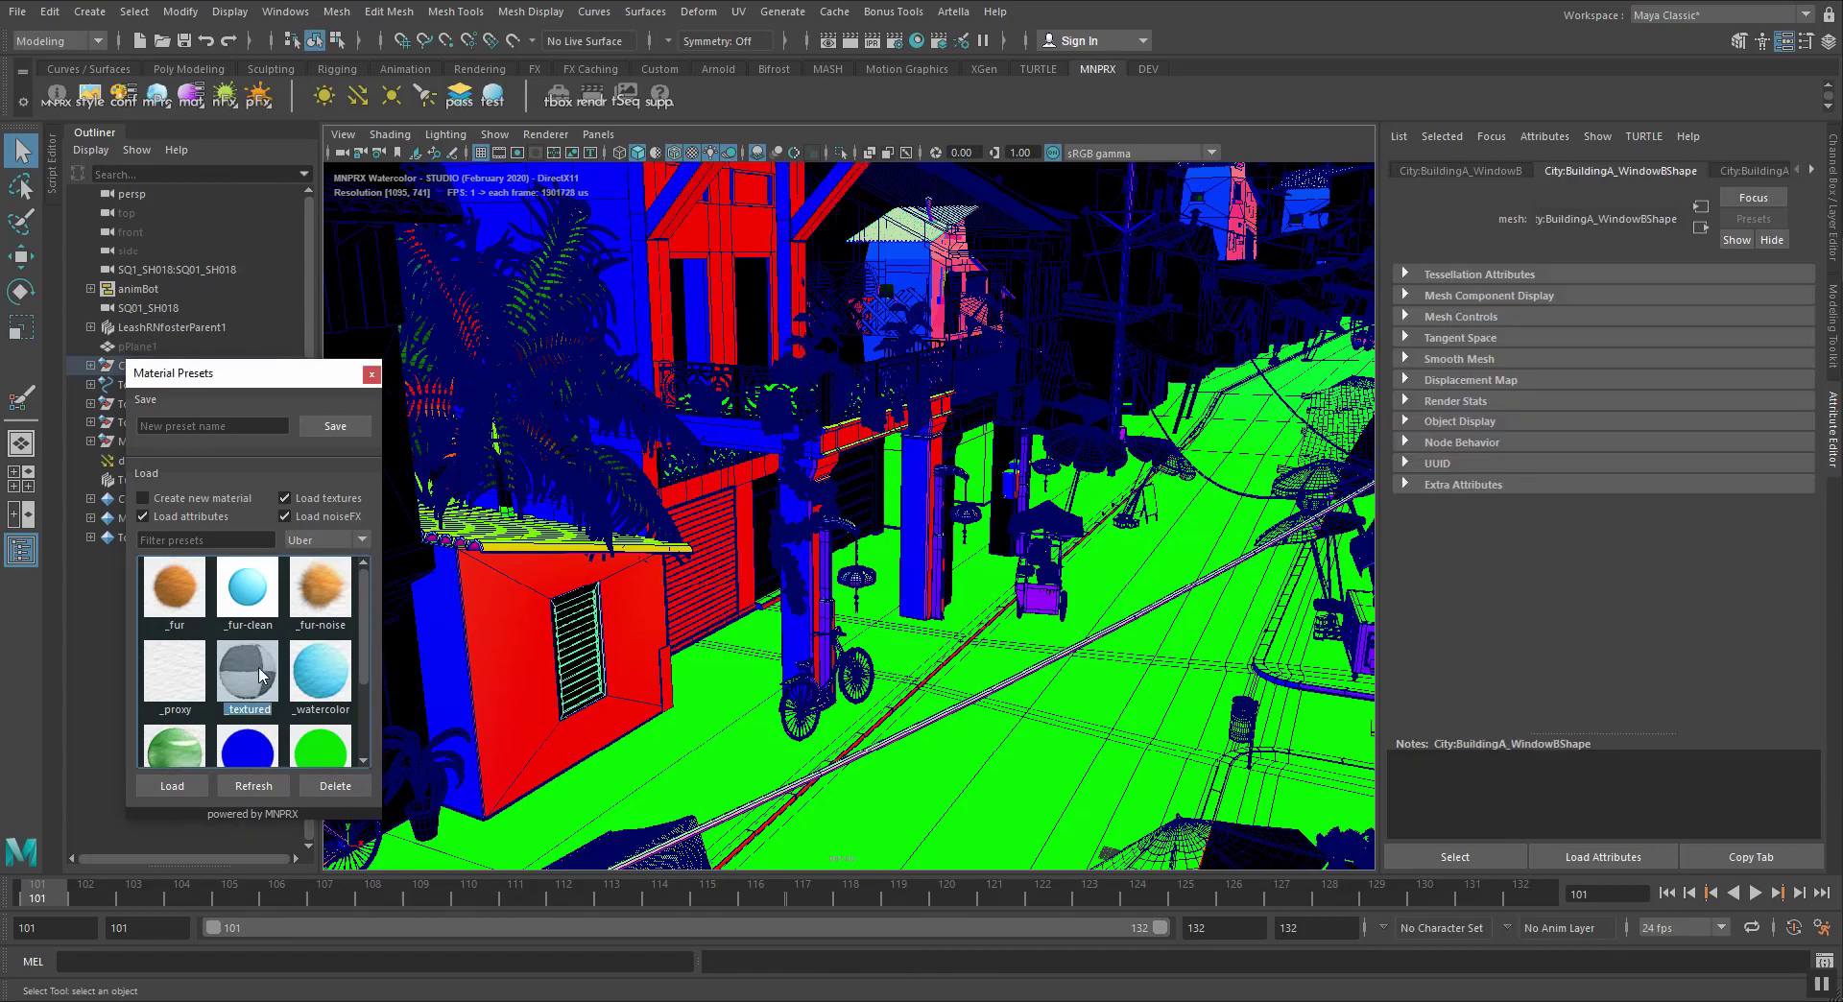
click(576, 648)
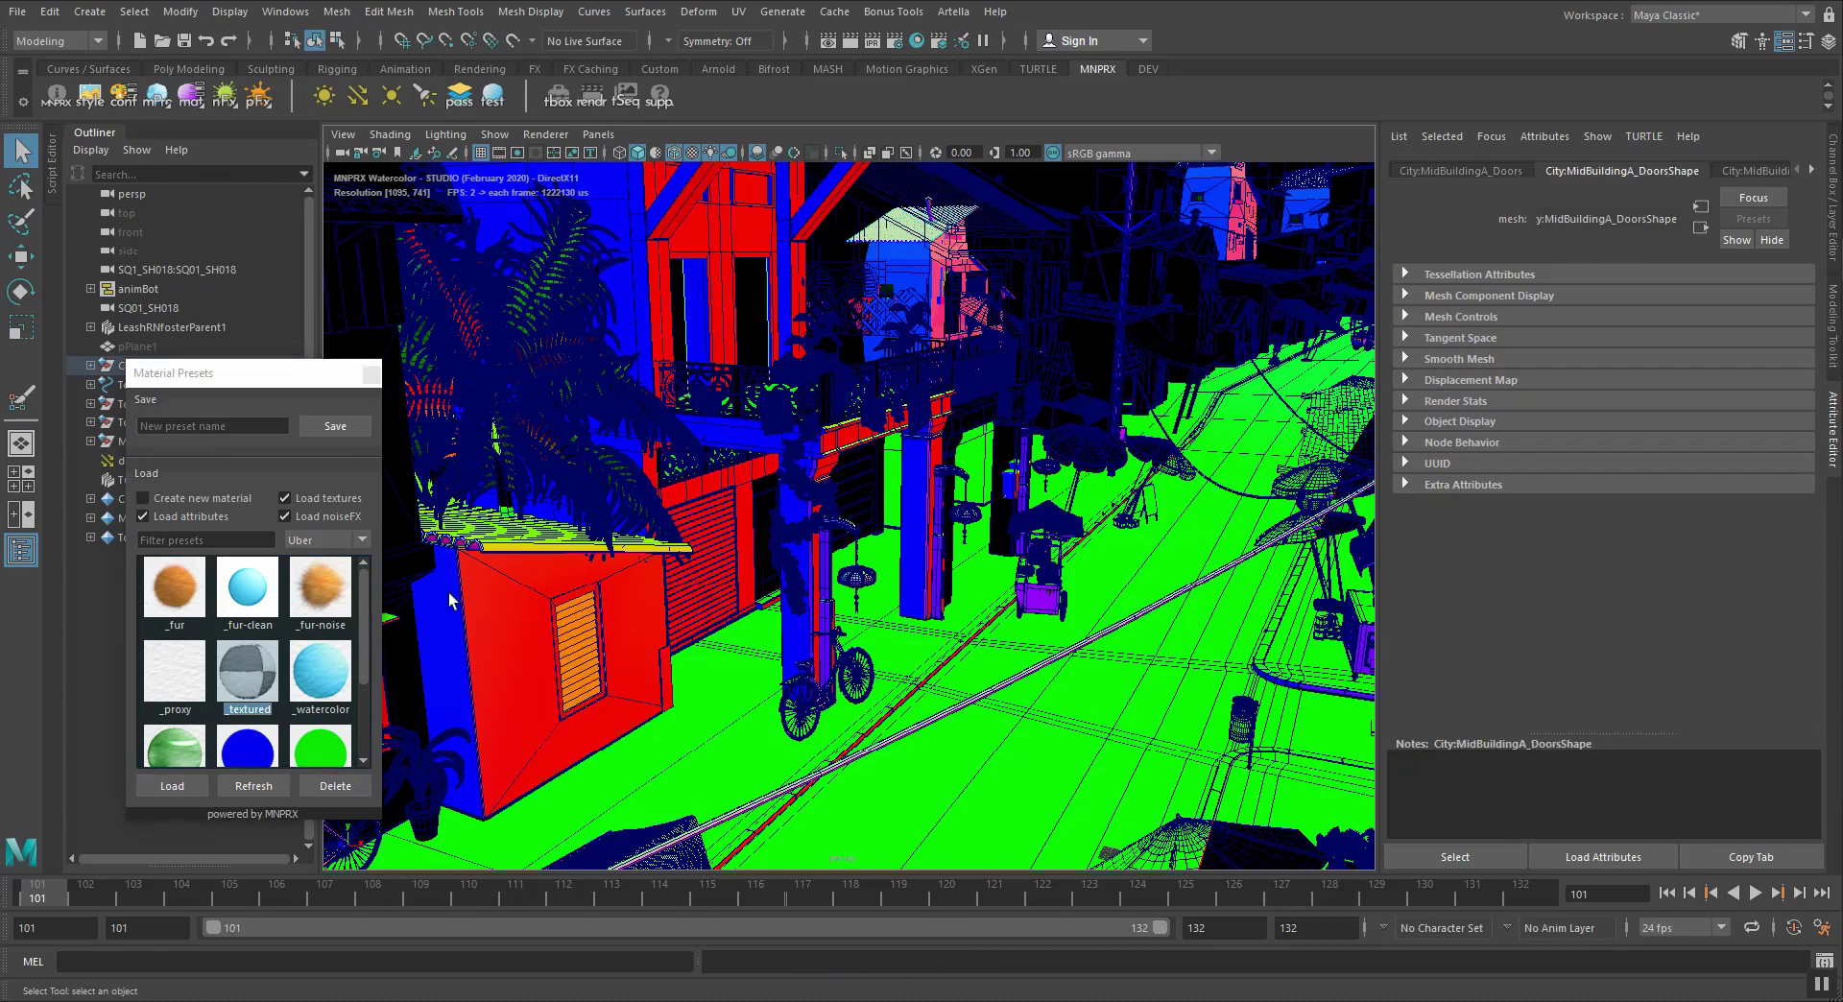
click(683, 516)
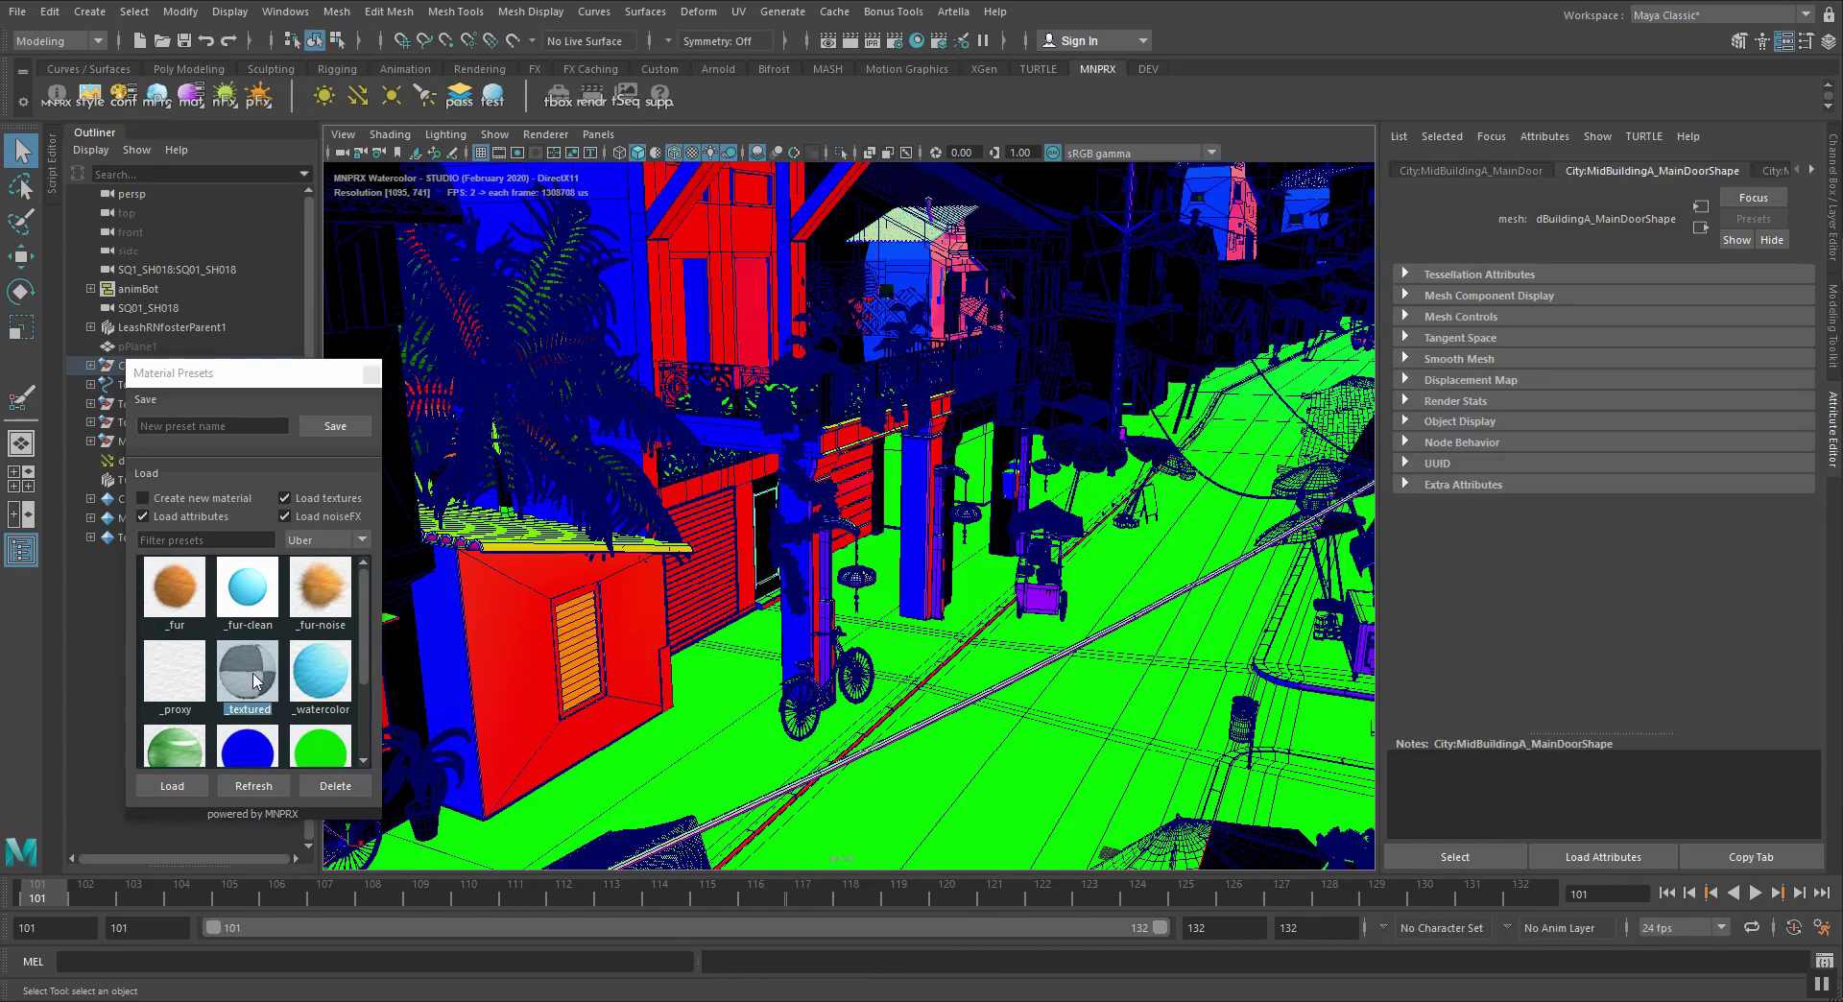
Frame MidBuildingB's main mesh behind the balcony and load the _textured preset onto it
alt+middle_drag(973, 464, 757, 627)
scroll(768, 571, up, 5)
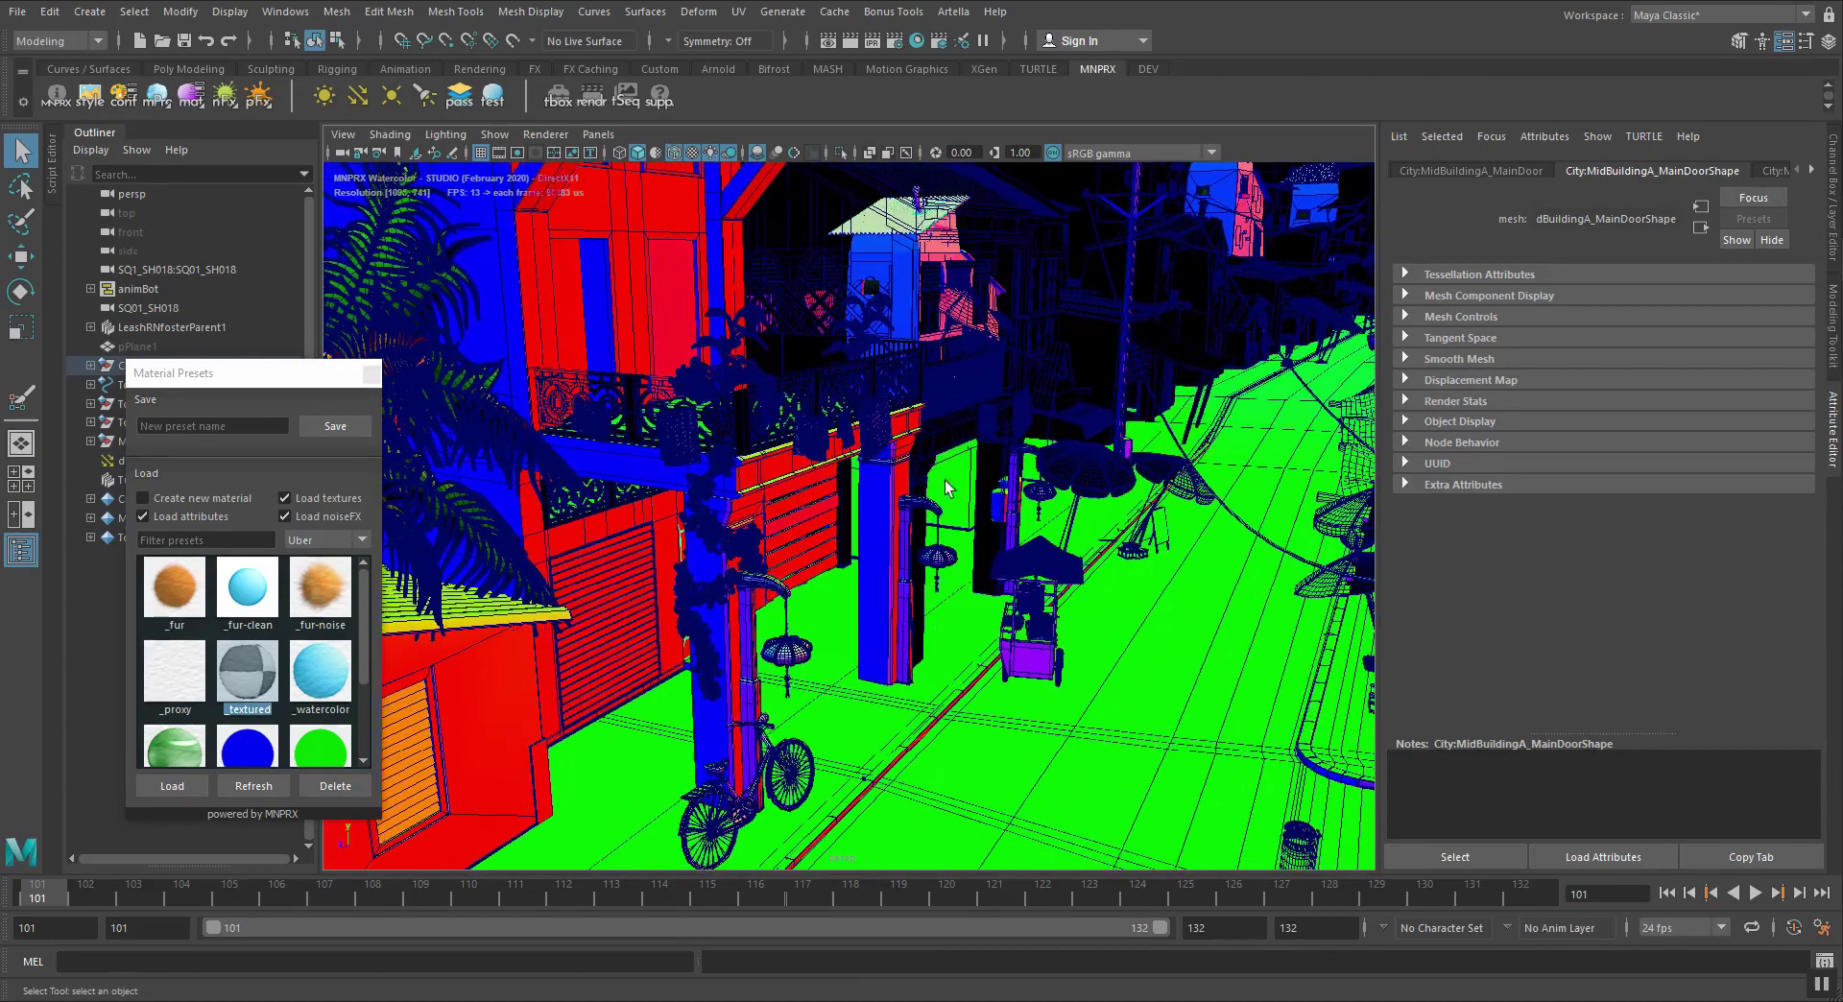
click(922, 452)
key(f)
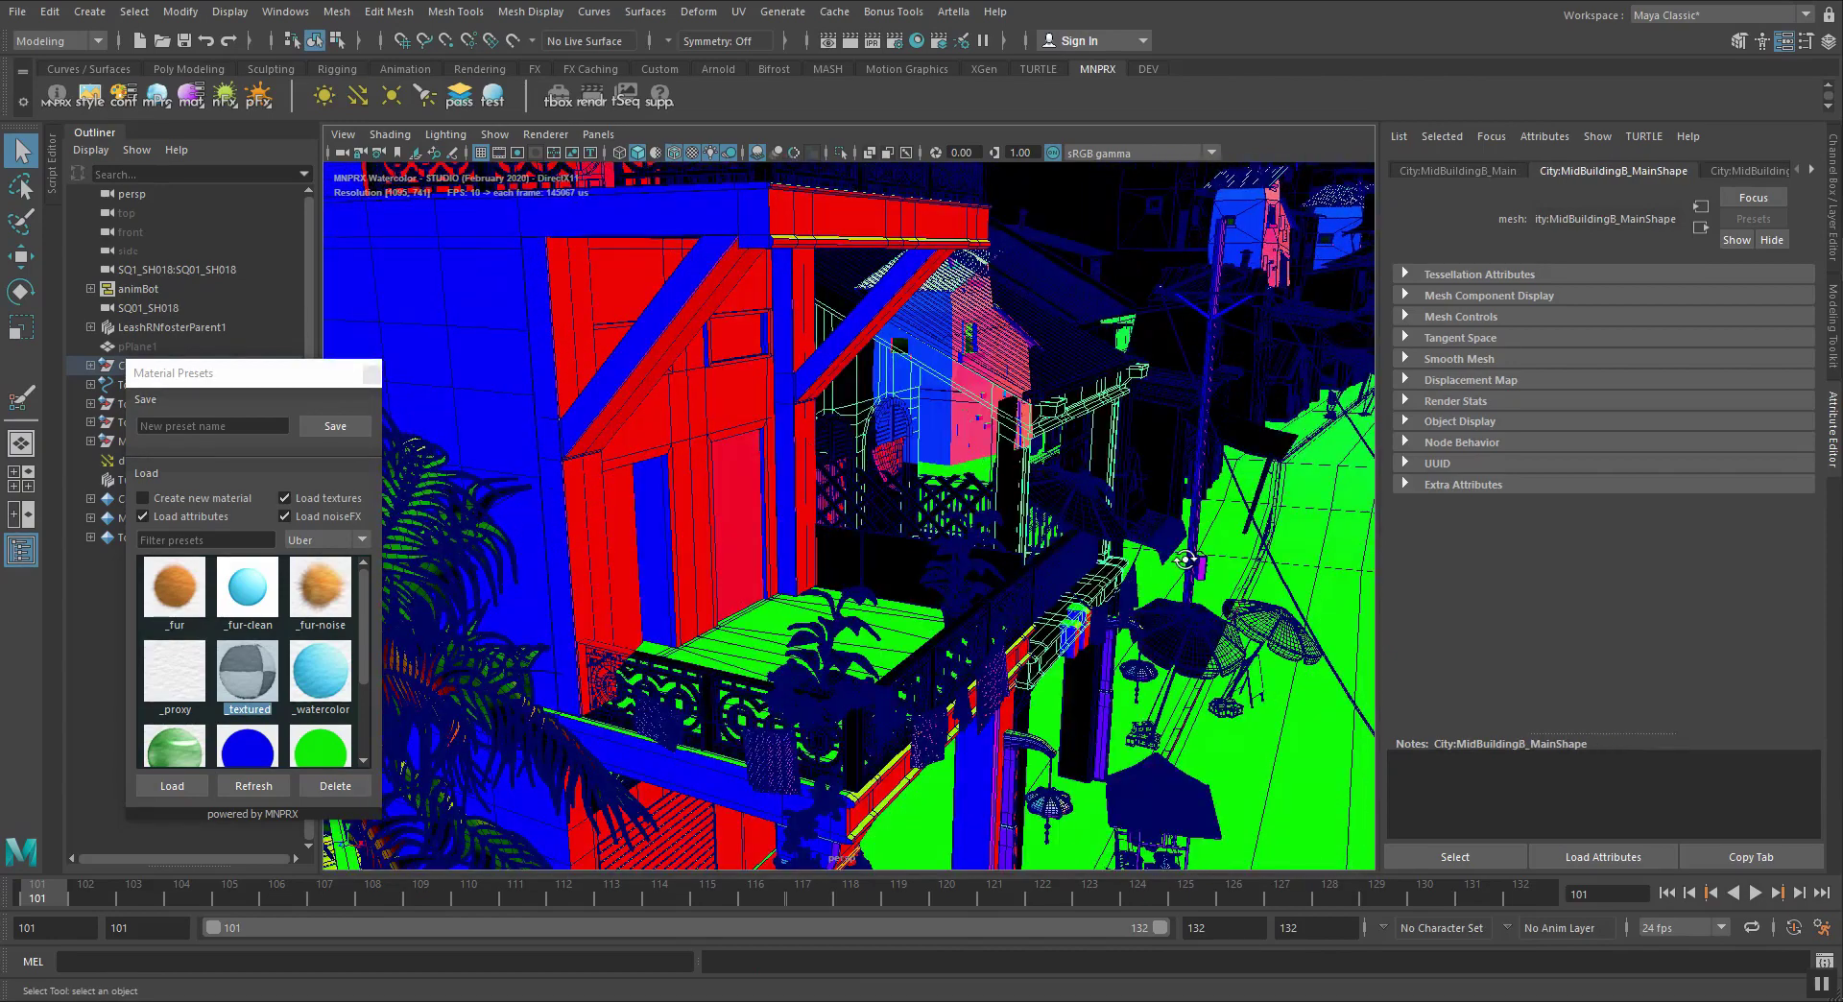
alt+drag(1185, 560, 1101, 553)
alt+middle_drag(827, 612, 828, 572)
alt+drag(816, 574, 837, 570)
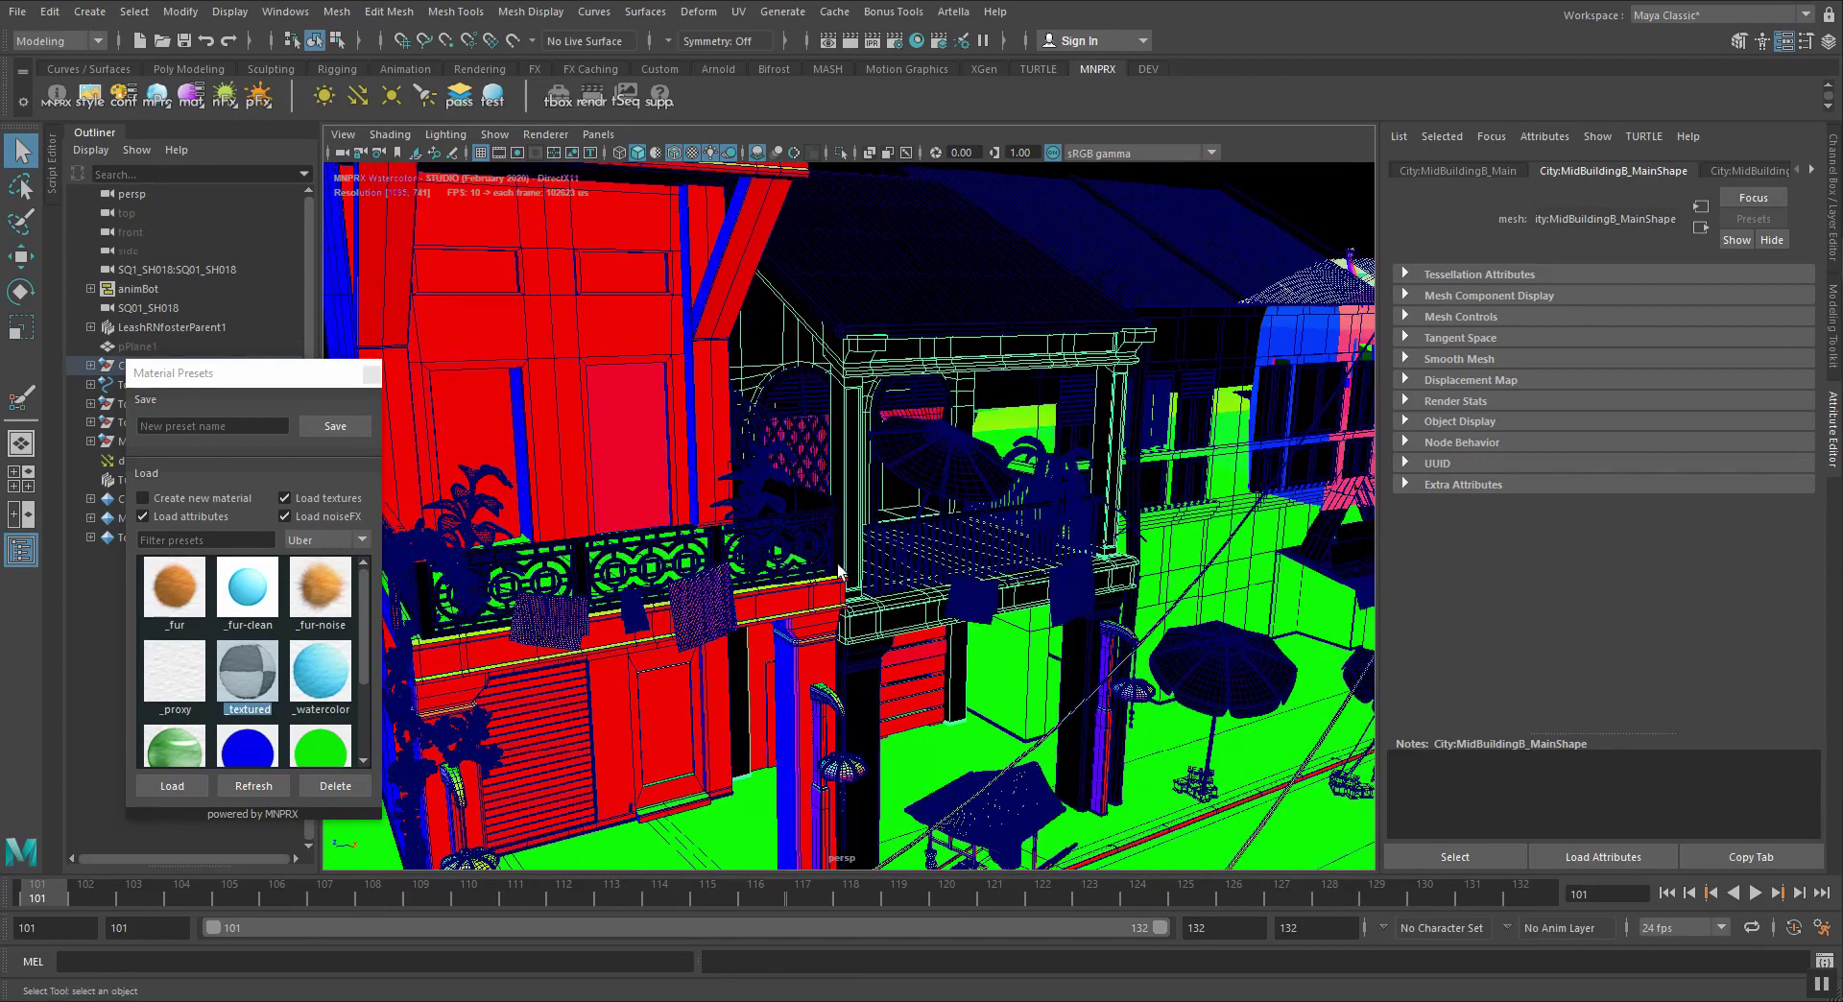
double_click(261, 669)
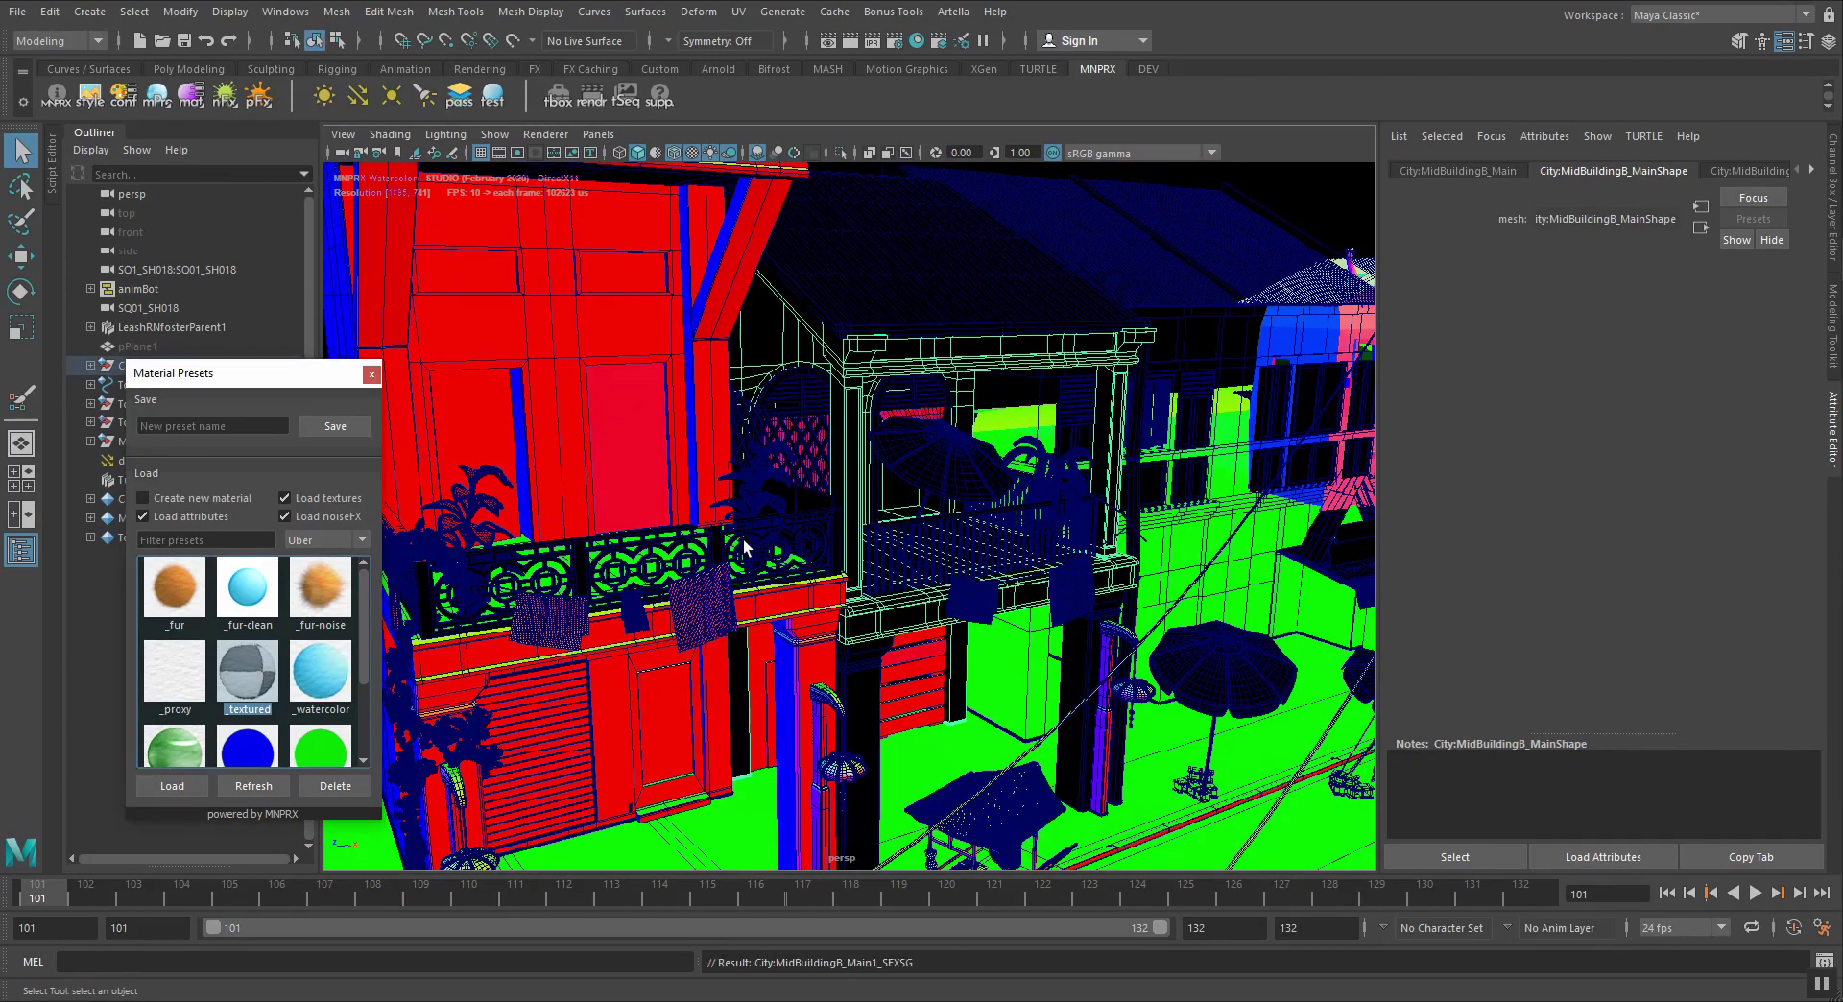
Load the _textured preset onto the umbrella on MidBuildingB's balcony and the potted plant Plant_11 on the neighbouring balcony
click(868, 497)
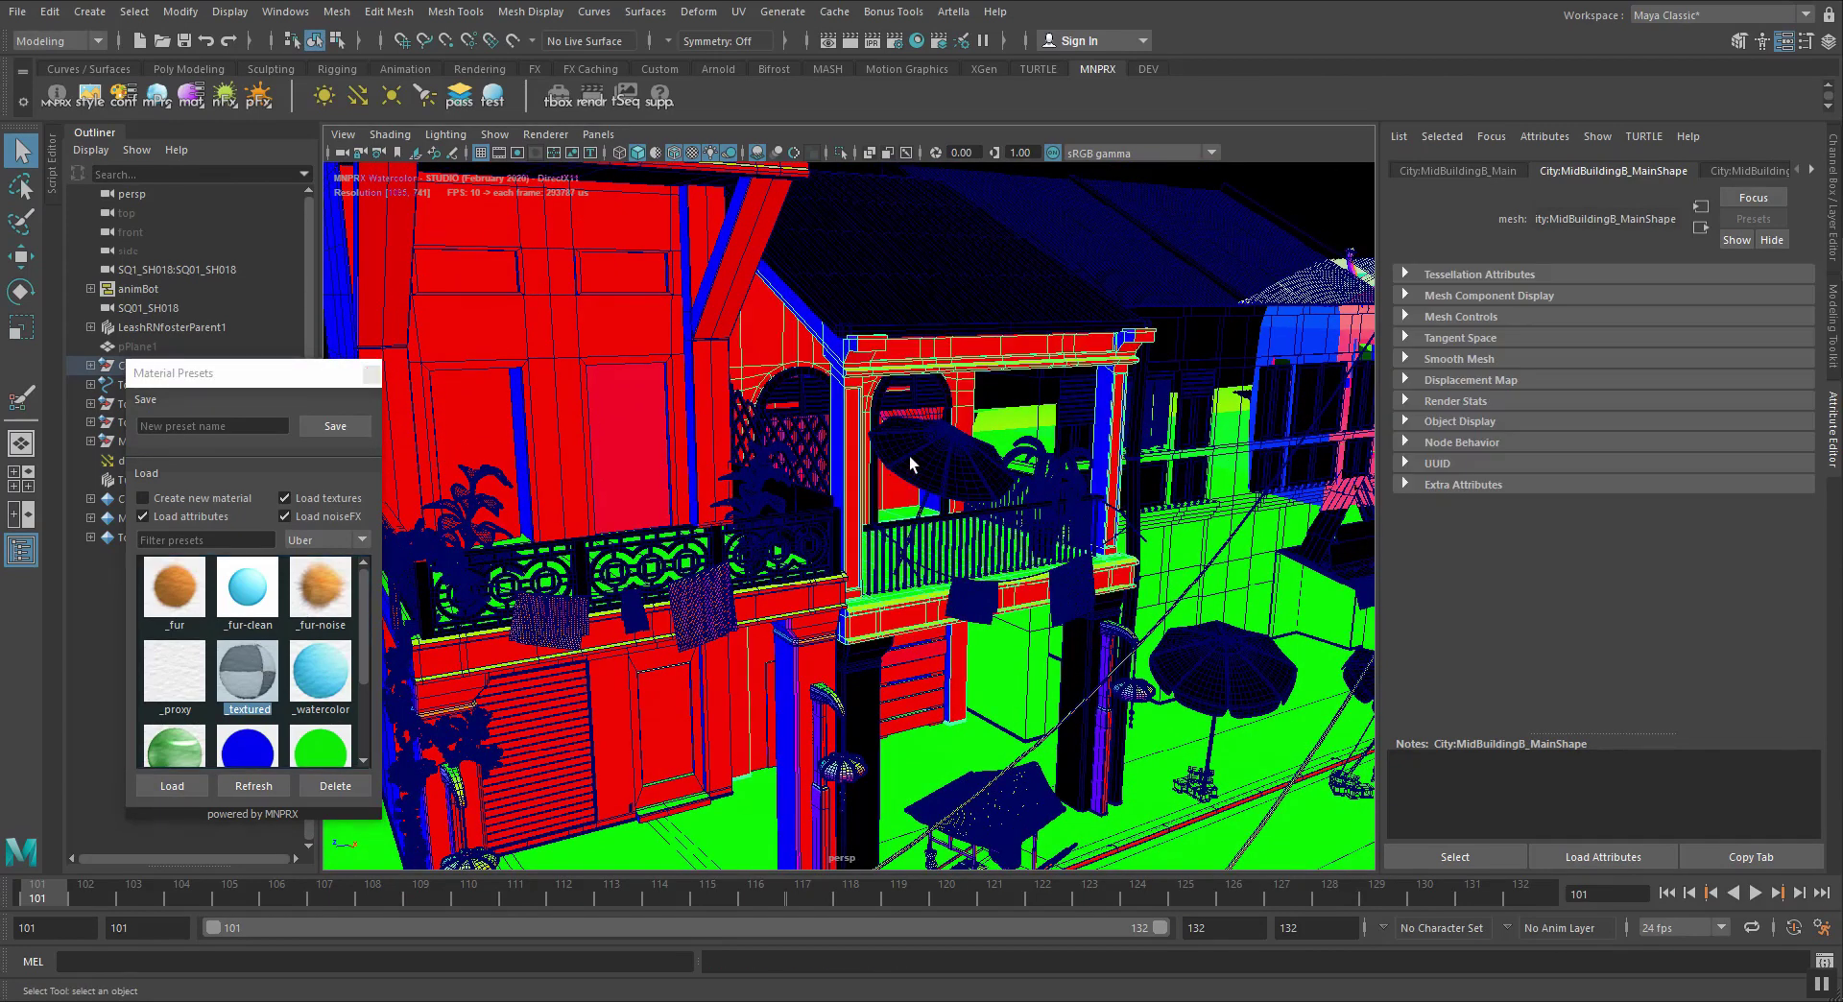
double_click(255, 676)
click(753, 492)
click(472, 510)
alt+drag(518, 514, 580, 555)
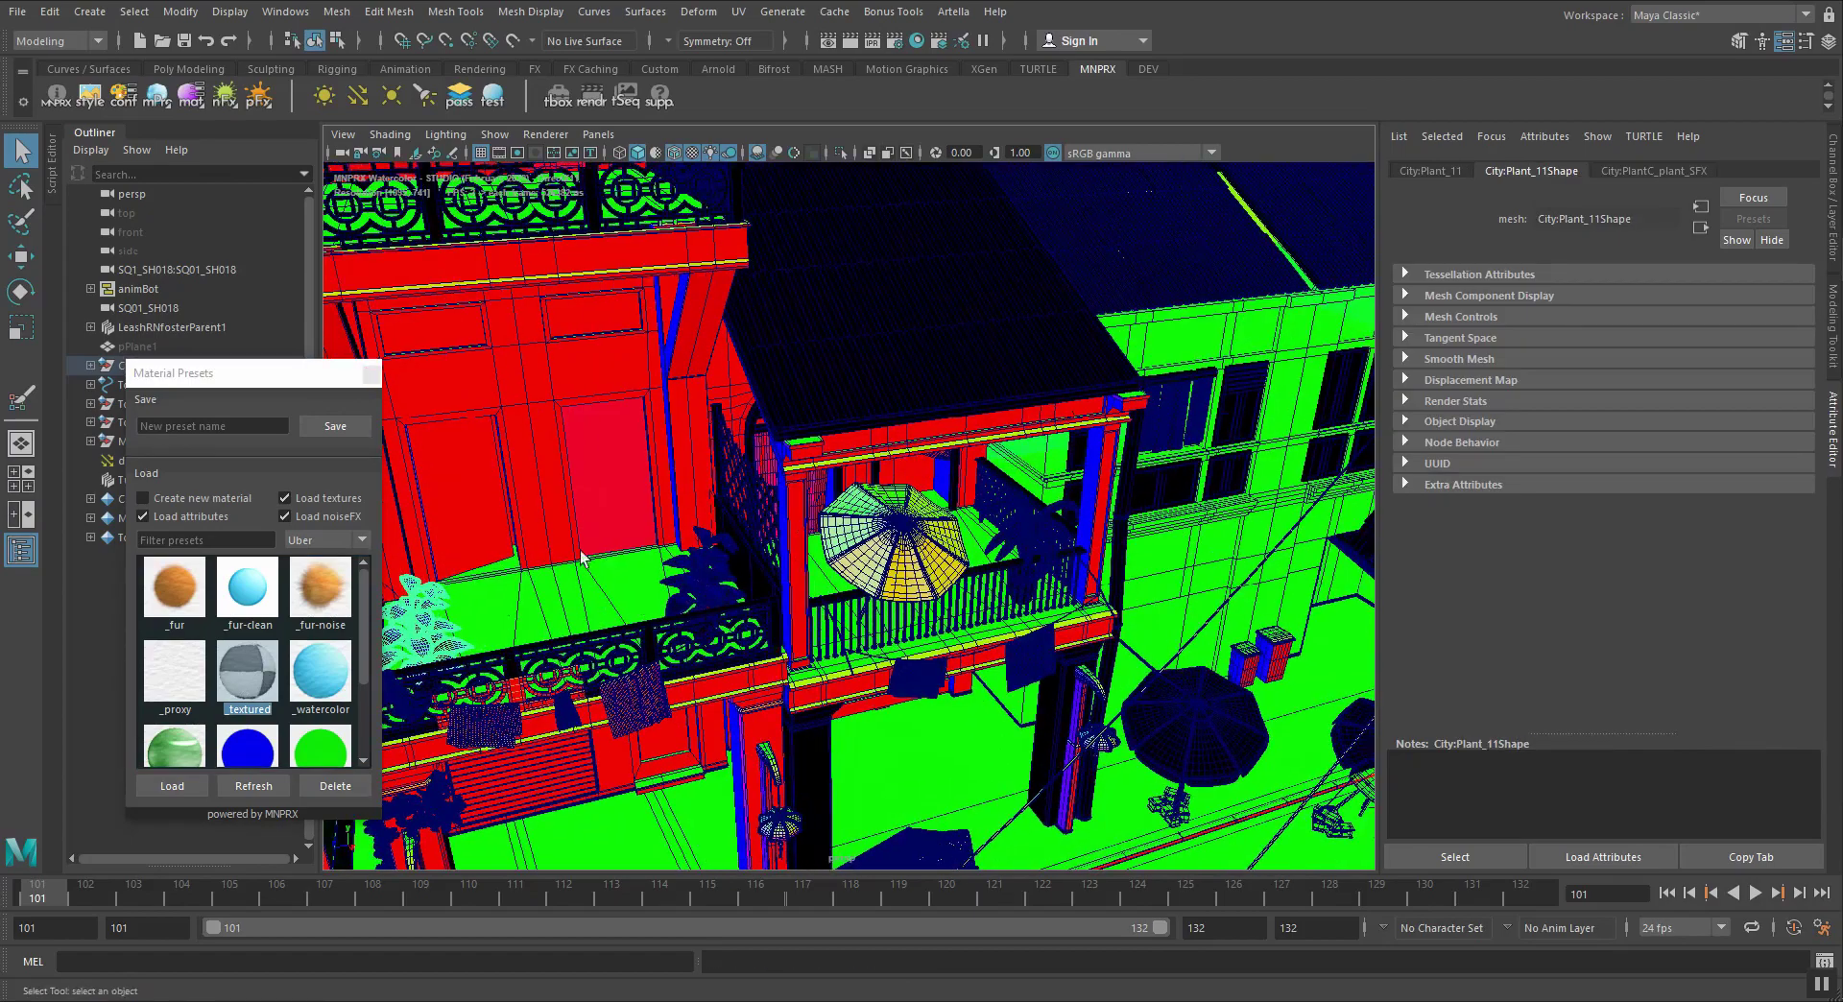
Load the _textured preset onto the WoodWall mesh between the balconies and onto MidBuildingB's roof
alt+right_drag(518, 633, 653, 543)
click(653, 543)
double_click(237, 664)
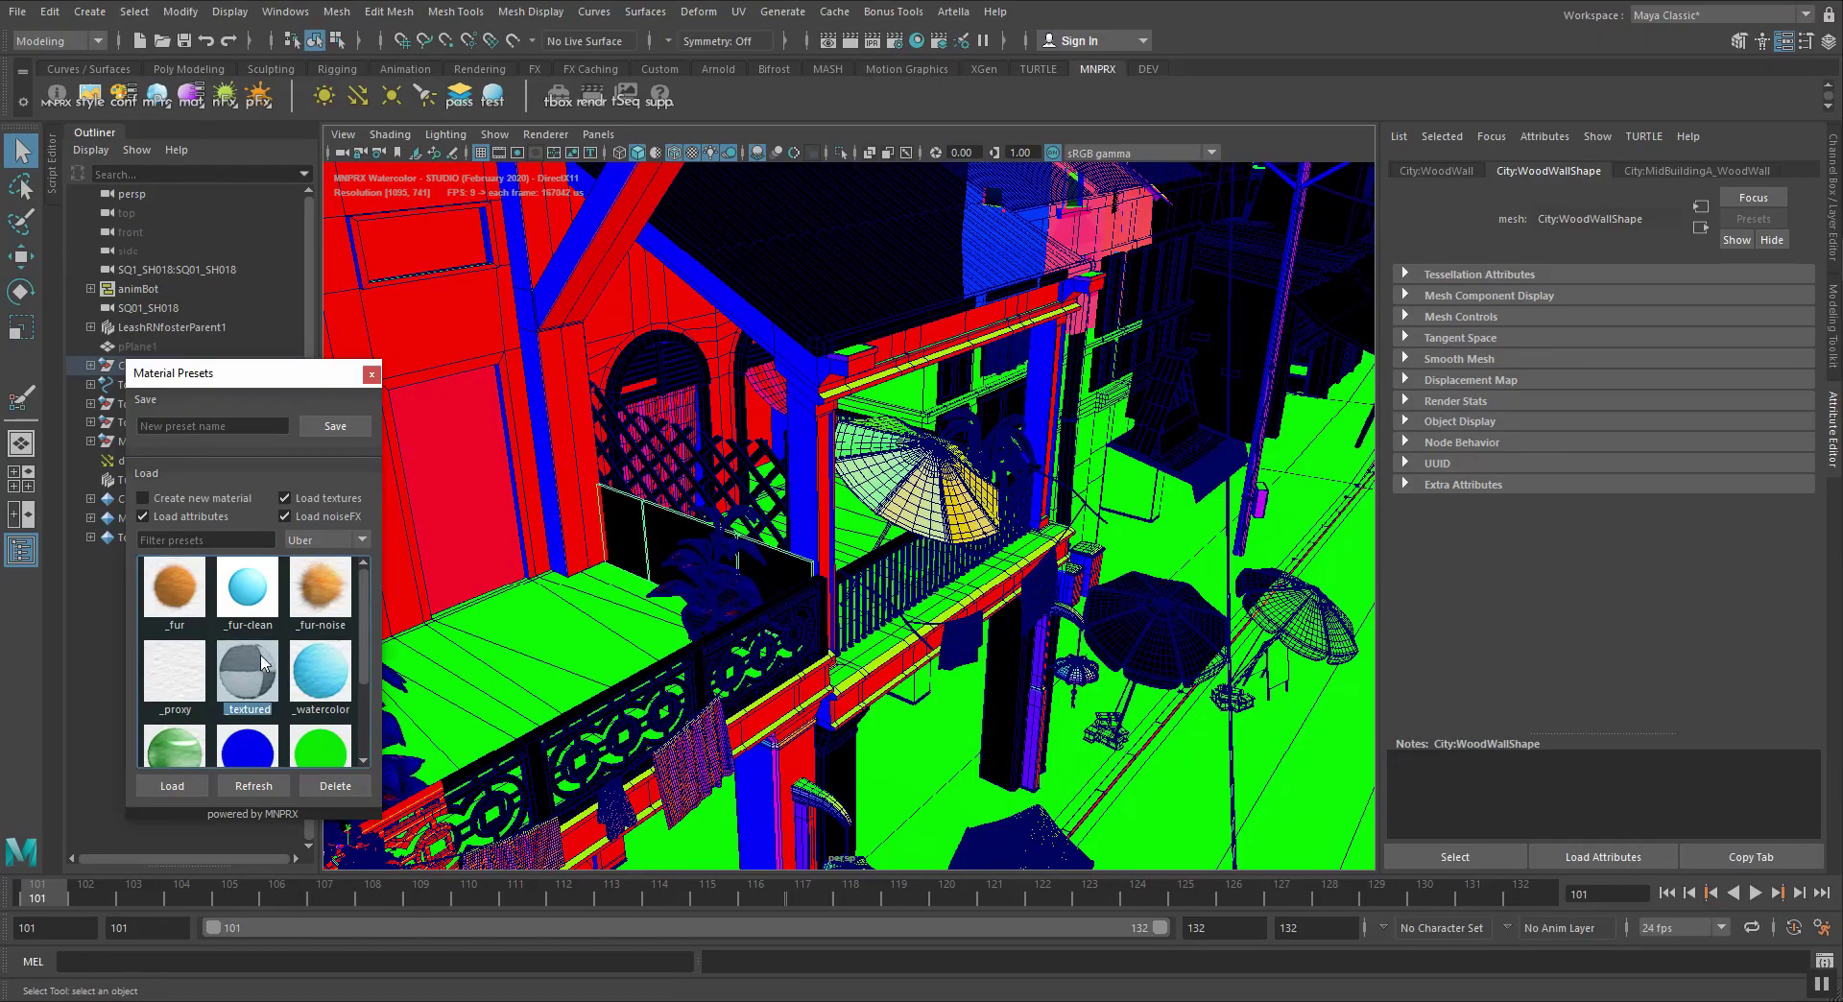
click(799, 298)
alt+drag(758, 547, 691, 595)
Load the _textured preset onto MidBuildingC's roof and UmbrellaC_03's support
click(582, 530)
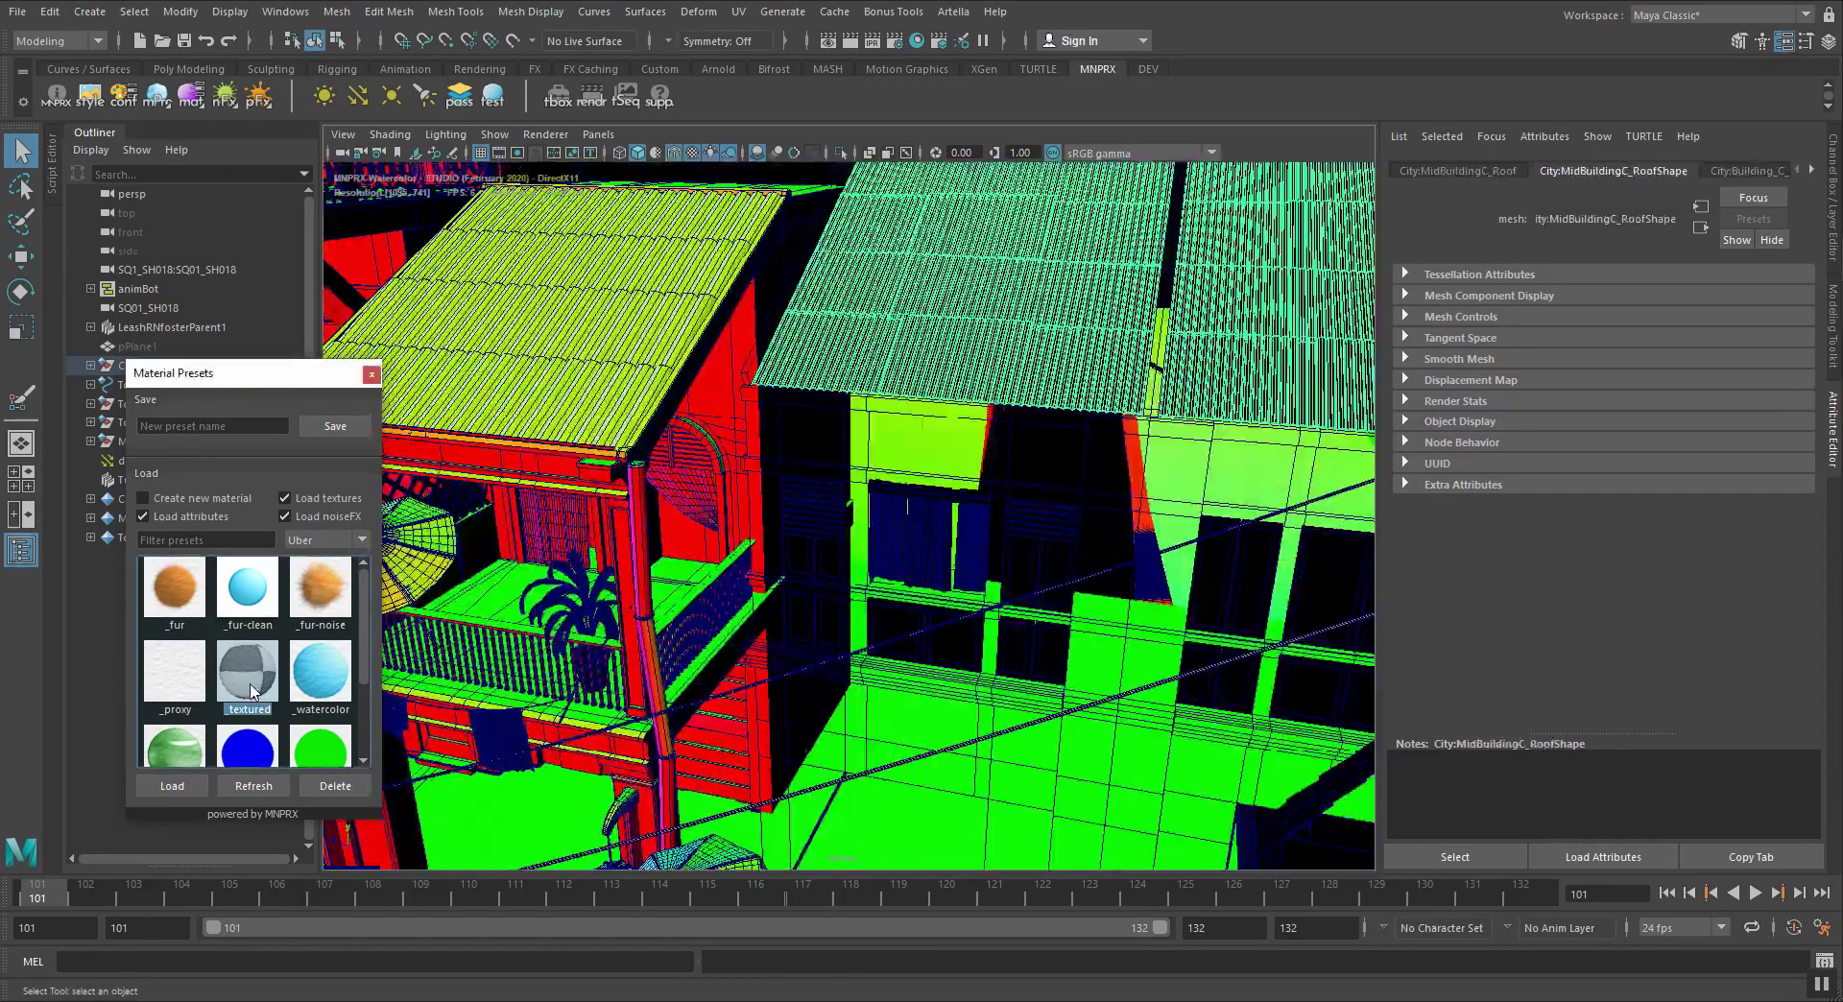
click(698, 732)
double_click(239, 667)
click(946, 349)
double_click(240, 667)
Load the _textured preset onto StoreB's roof and the roof of the neighbouring store with the two signs
alt+middle_drag(710, 593, 760, 546)
scroll(1134, 593, down, 3)
alt+middle_drag(1190, 615, 731, 637)
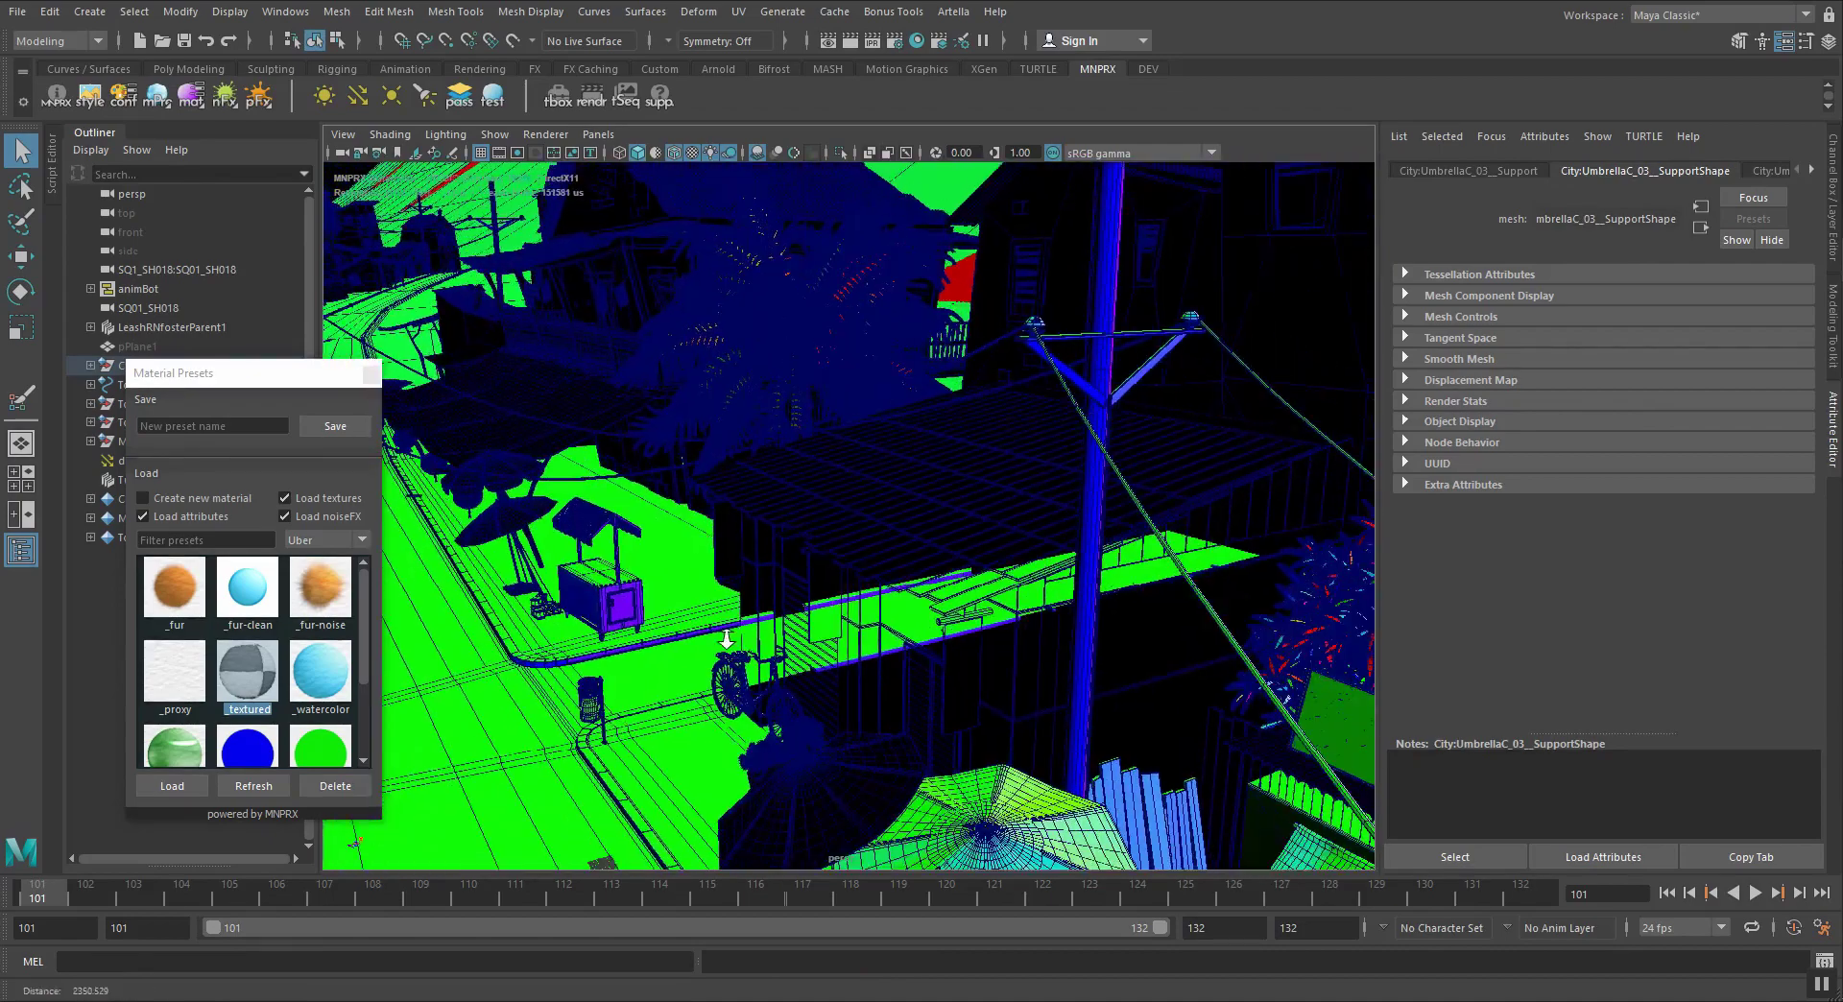
scroll(739, 637, down, 5)
alt+drag(825, 638, 1139, 617)
alt+middle_drag(1096, 613, 1051, 599)
scroll(1050, 597, up, 6)
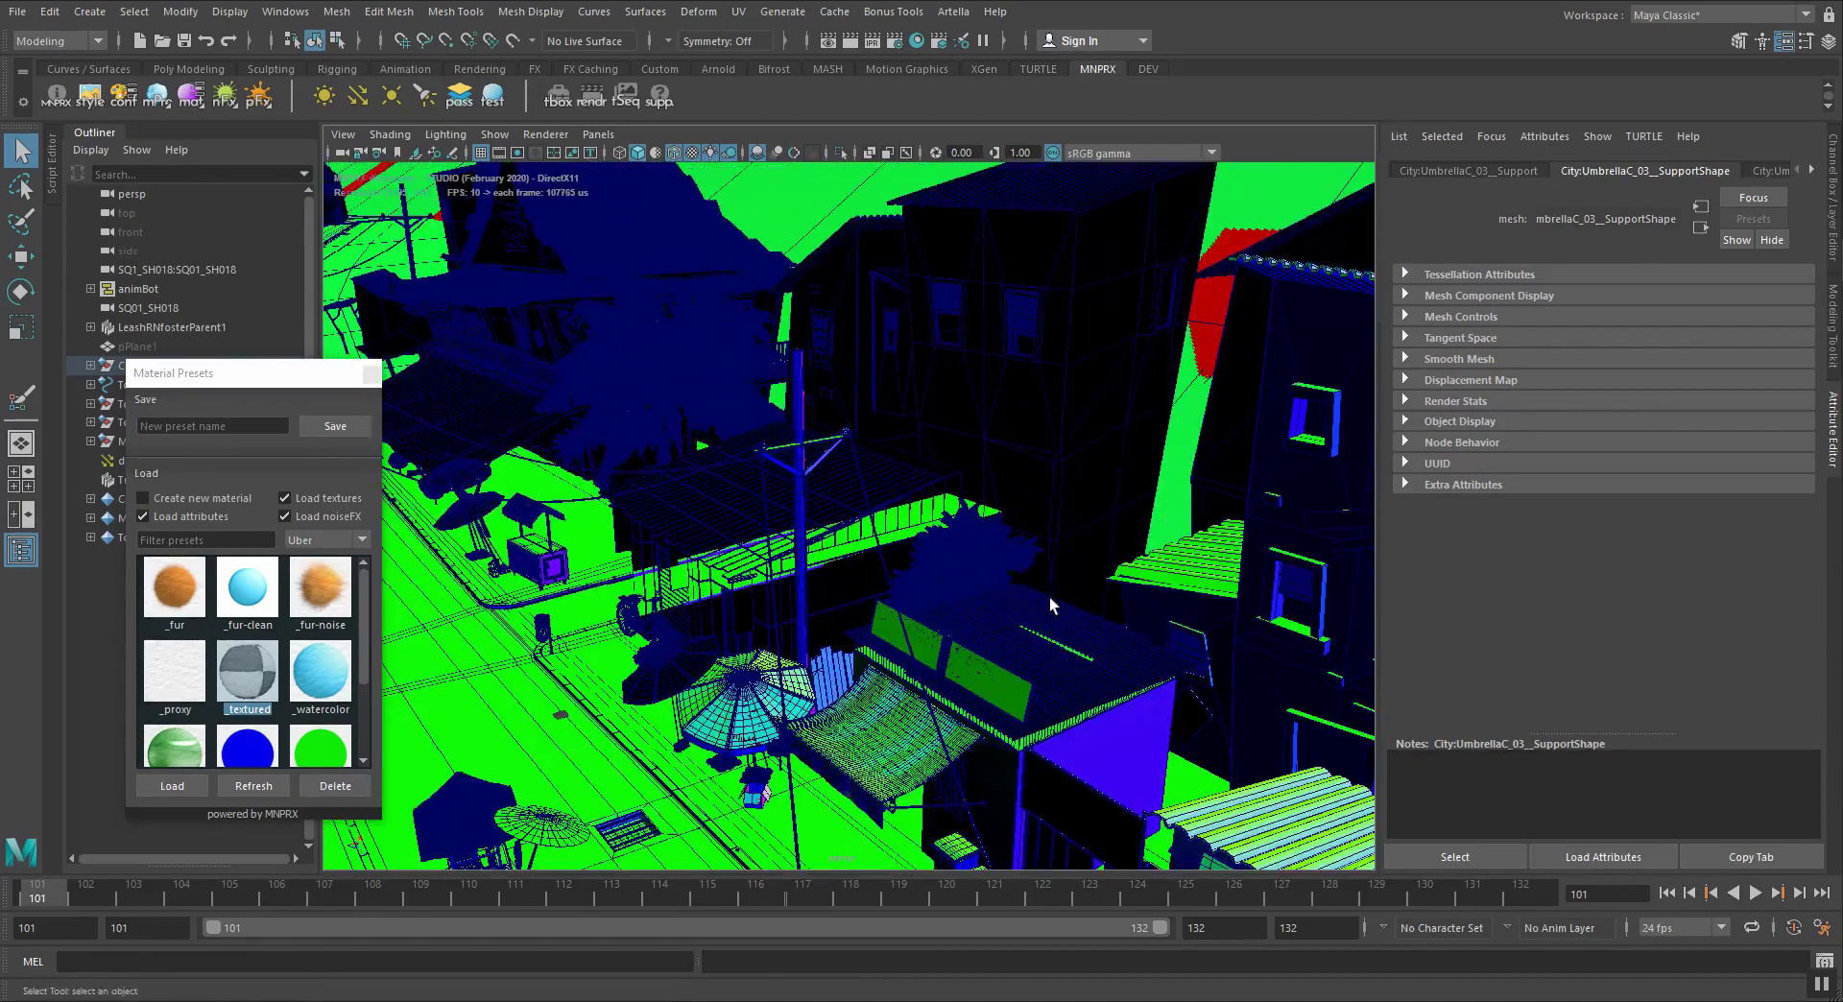
click(998, 680)
click(710, 528)
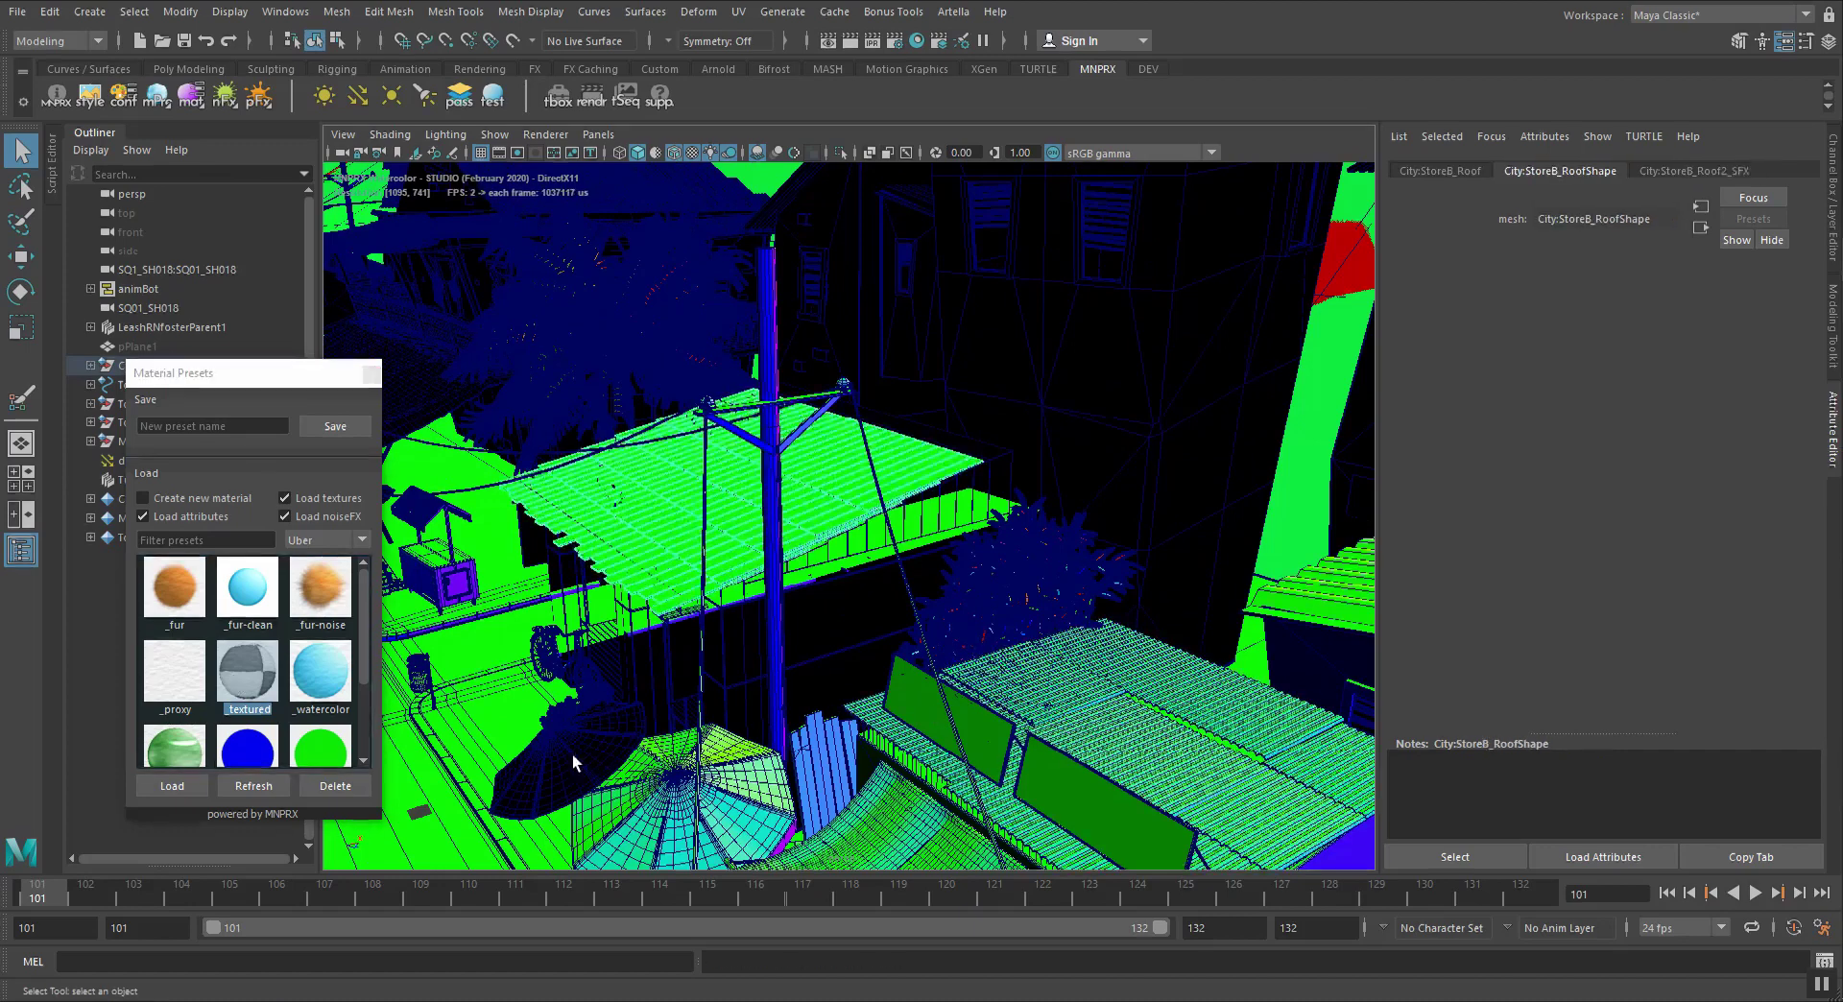
Load the _textured preset onto the unconverted umbrella in front of StoreB and onto StoreB's main mesh
click(574, 754)
click(643, 633)
alt+drag(524, 690, 620, 682)
alt+middle_drag(620, 682, 646, 455)
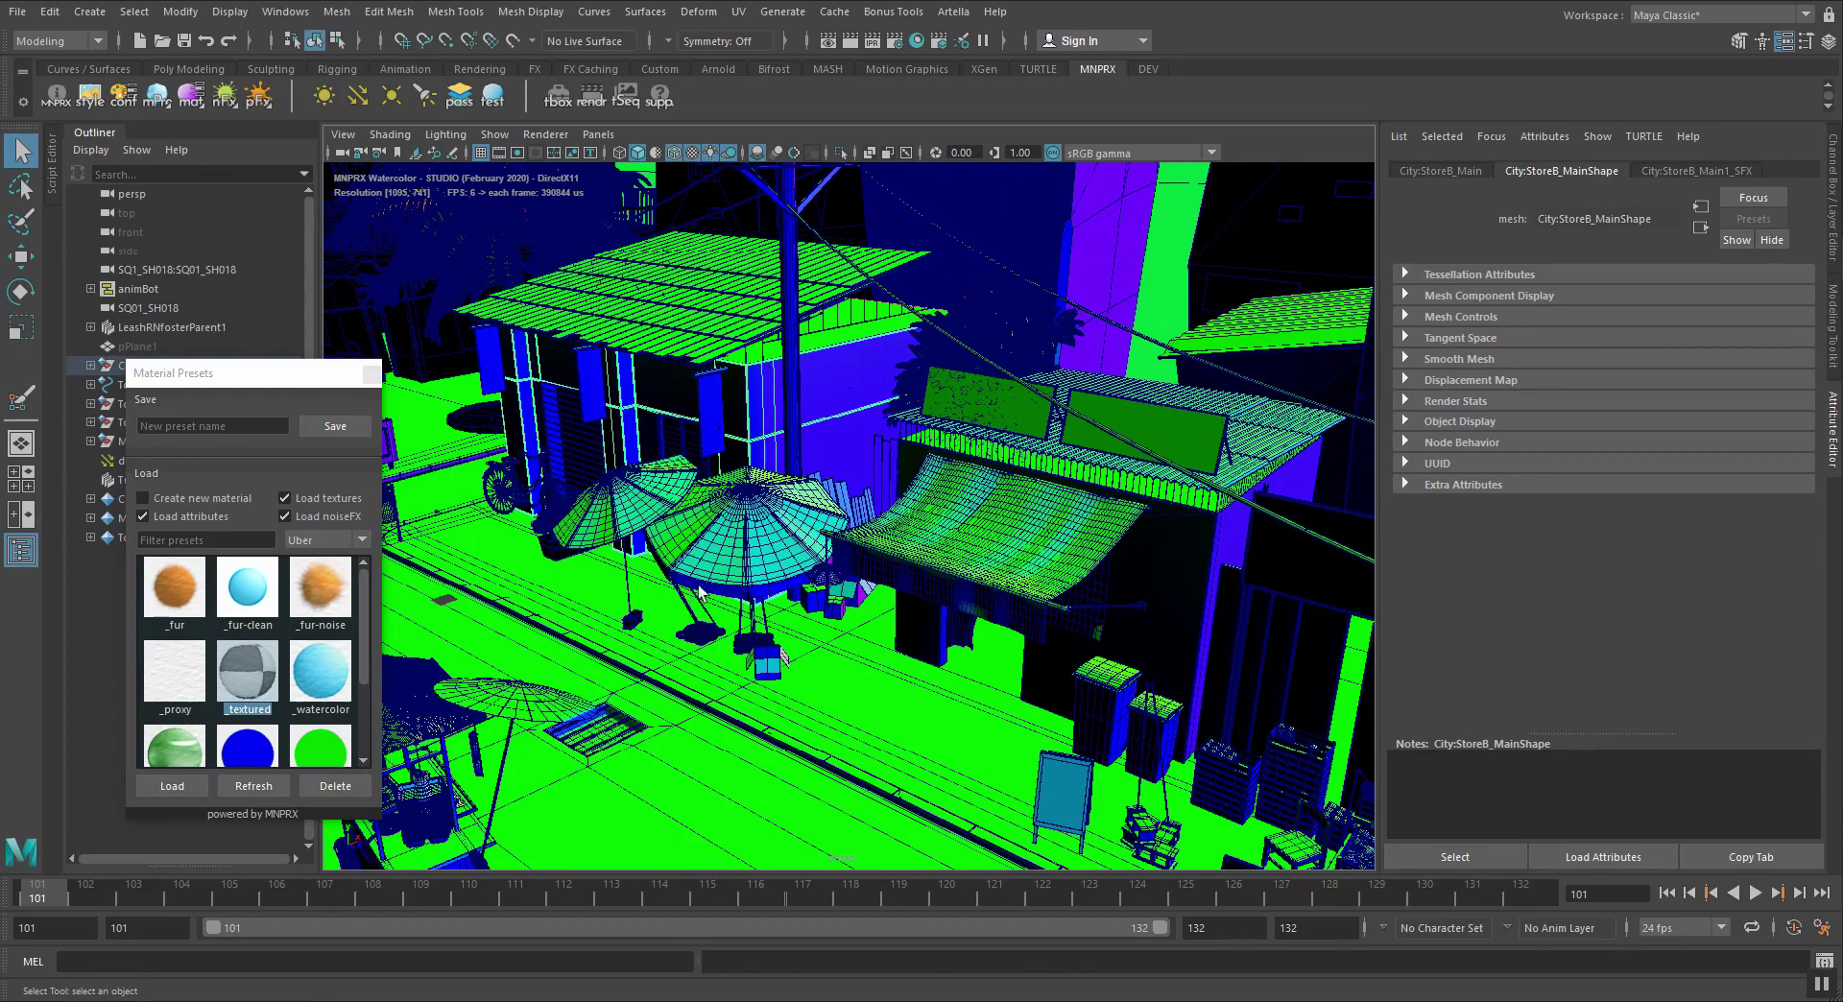
Frame the umbrella bases in front of StoreB and load the _textured preset onto the UmbrellaB_06 support
click(738, 638)
key(f)
alt+drag(740, 644, 710, 576)
click(642, 773)
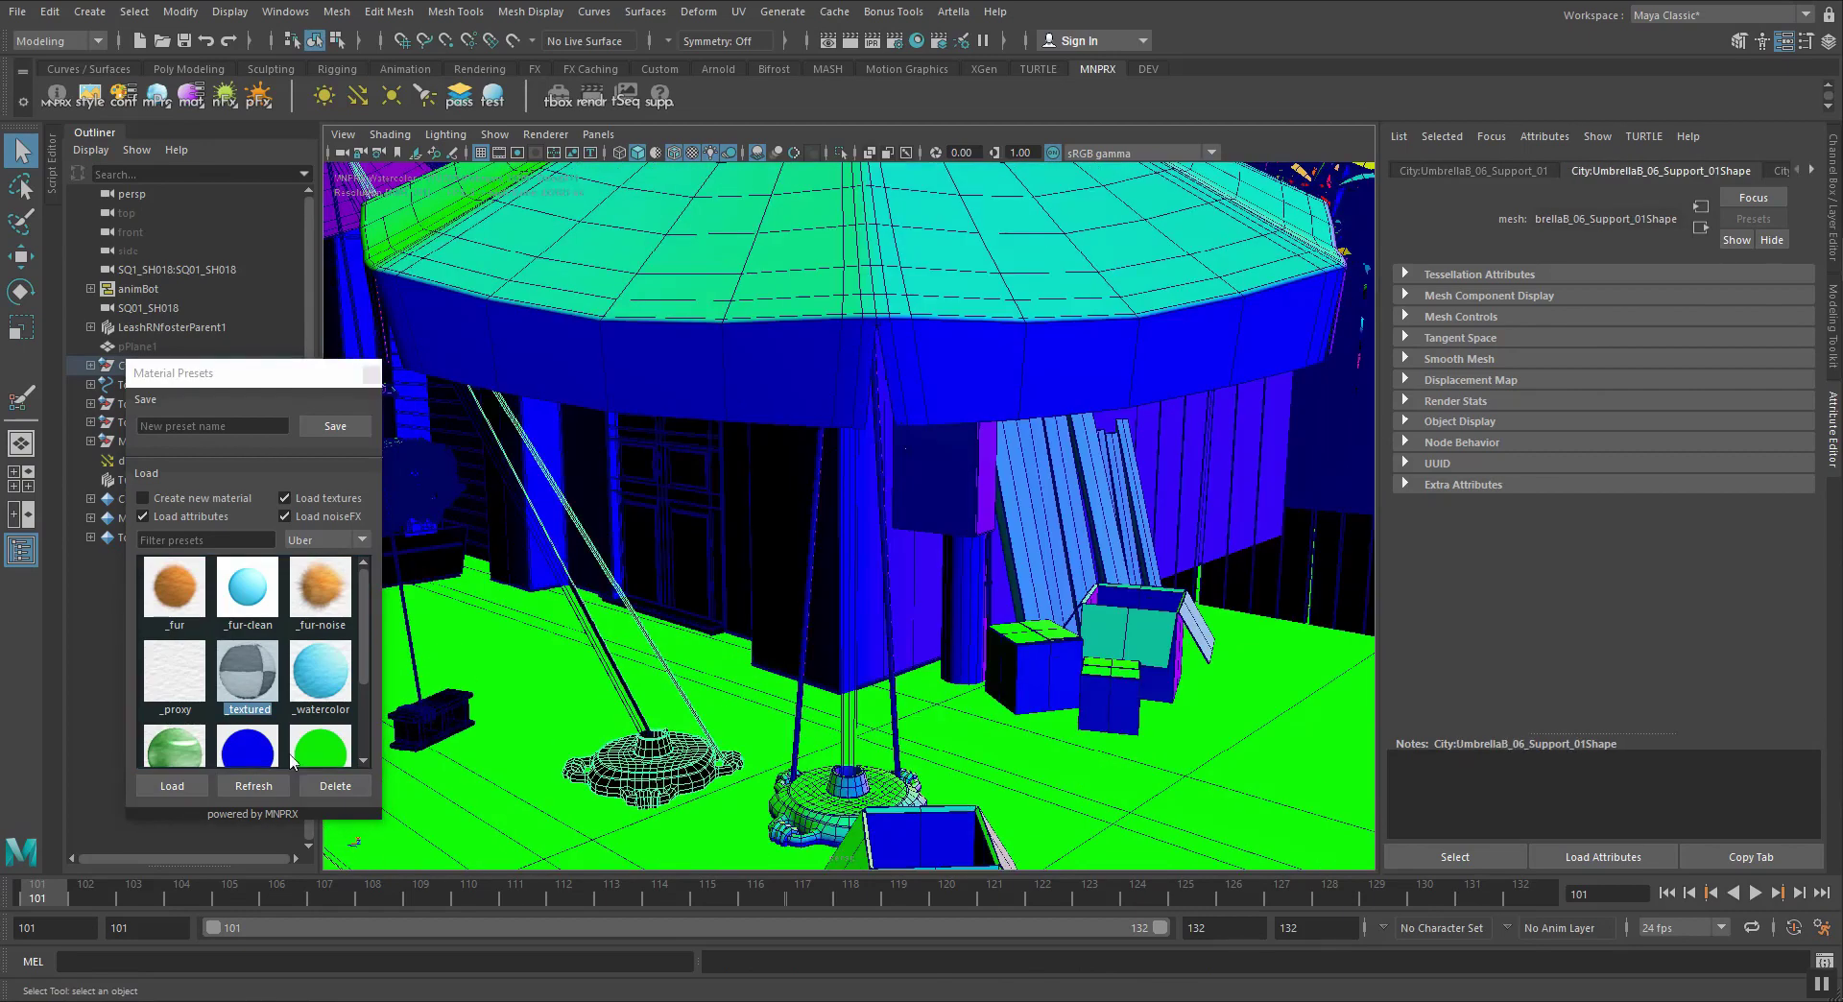
alt+drag(641, 773, 730, 806)
alt+right_drag(864, 614, 671, 614)
click(891, 578)
mouse_move(874, 443)
alt+mouse_down()
mouse_move(833, 471)
mouse_move(880, 470)
alt+mouse_up()
Move the Material Presets window clear of the camera list and look through the SQ01_SH018 shot camera
drag(230, 376, 174, 517)
click(149, 307)
middle_drag(521, 296, 625, 297)
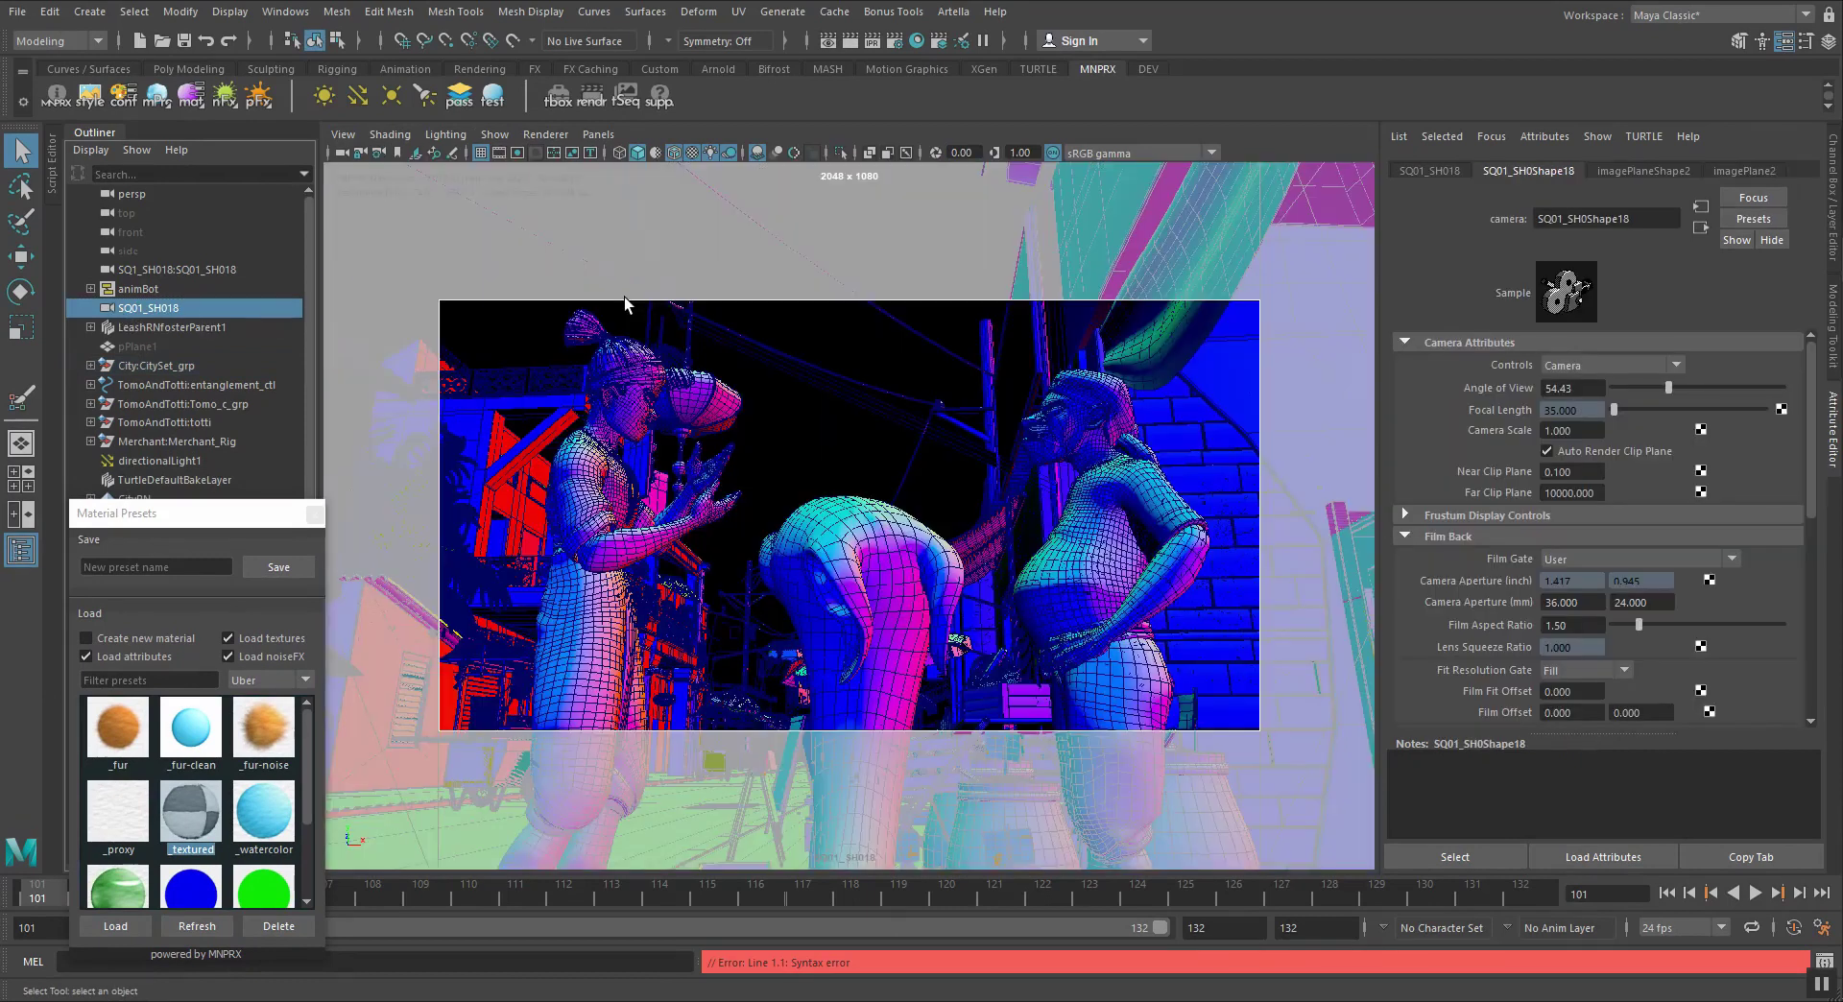
Switch between Maya and the color-key.jpg painting in Photos to compare the shot with its colour key
key(alt+Tab)
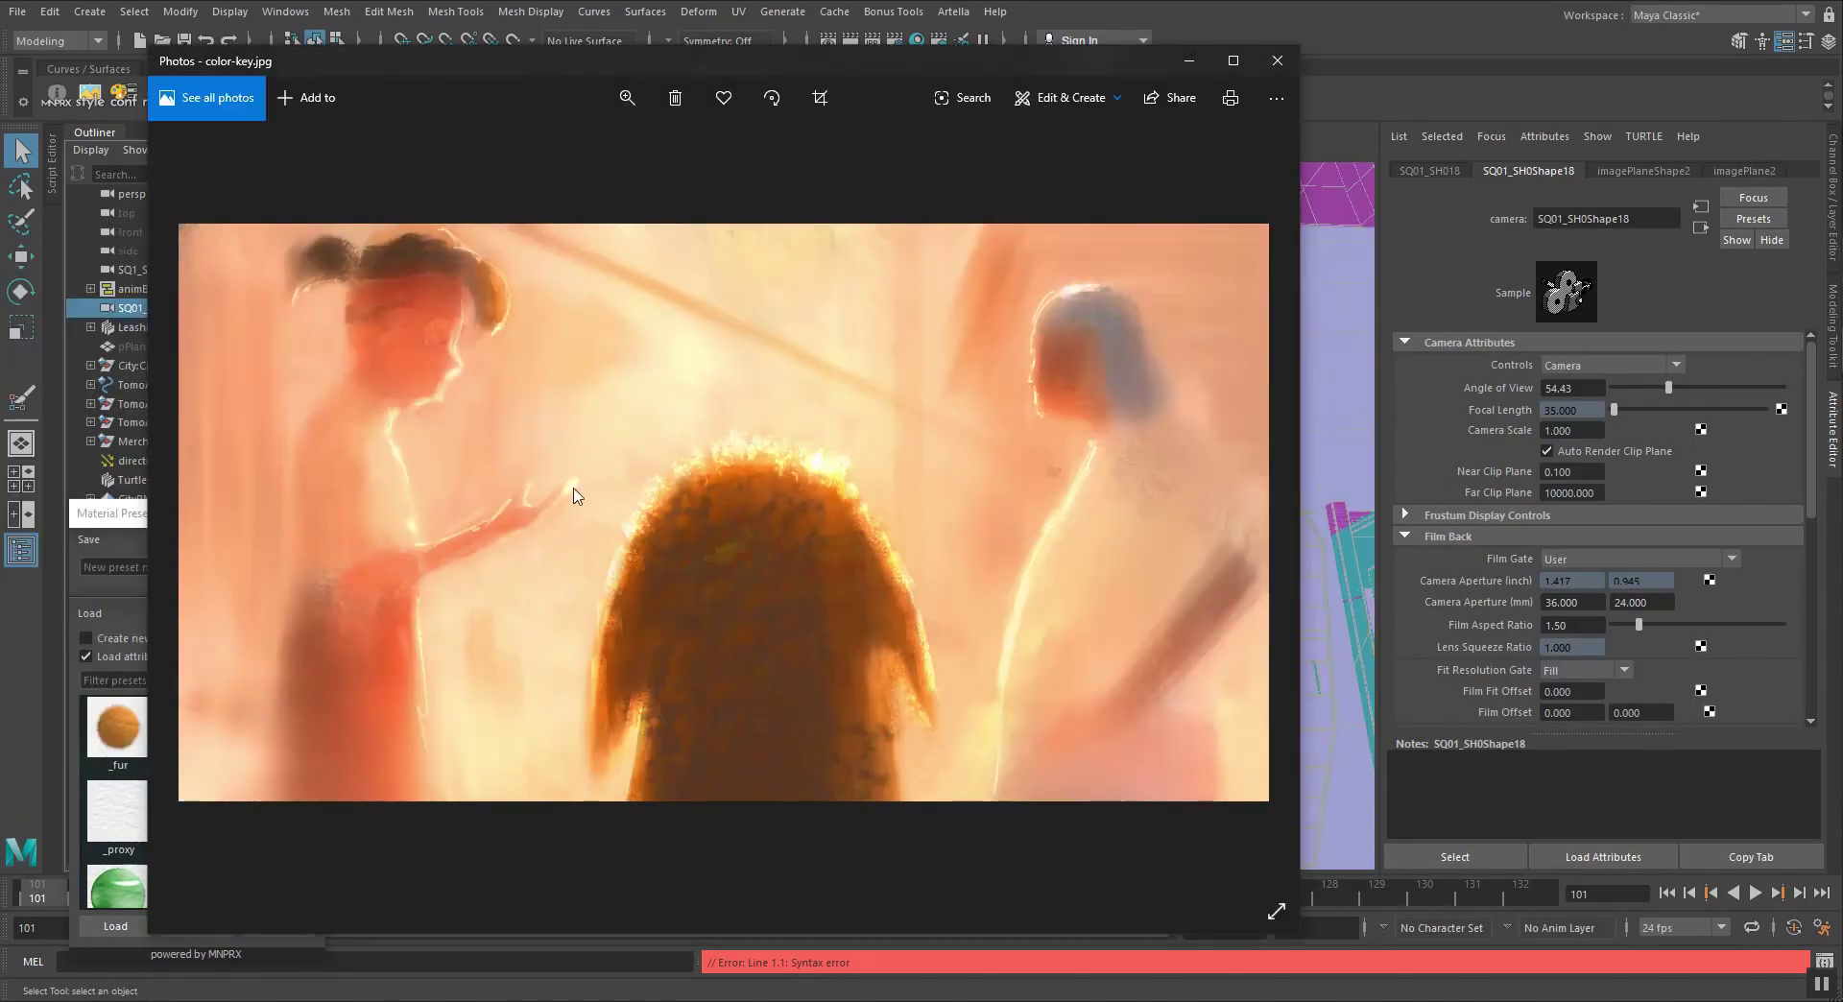
key(alt+Tab)
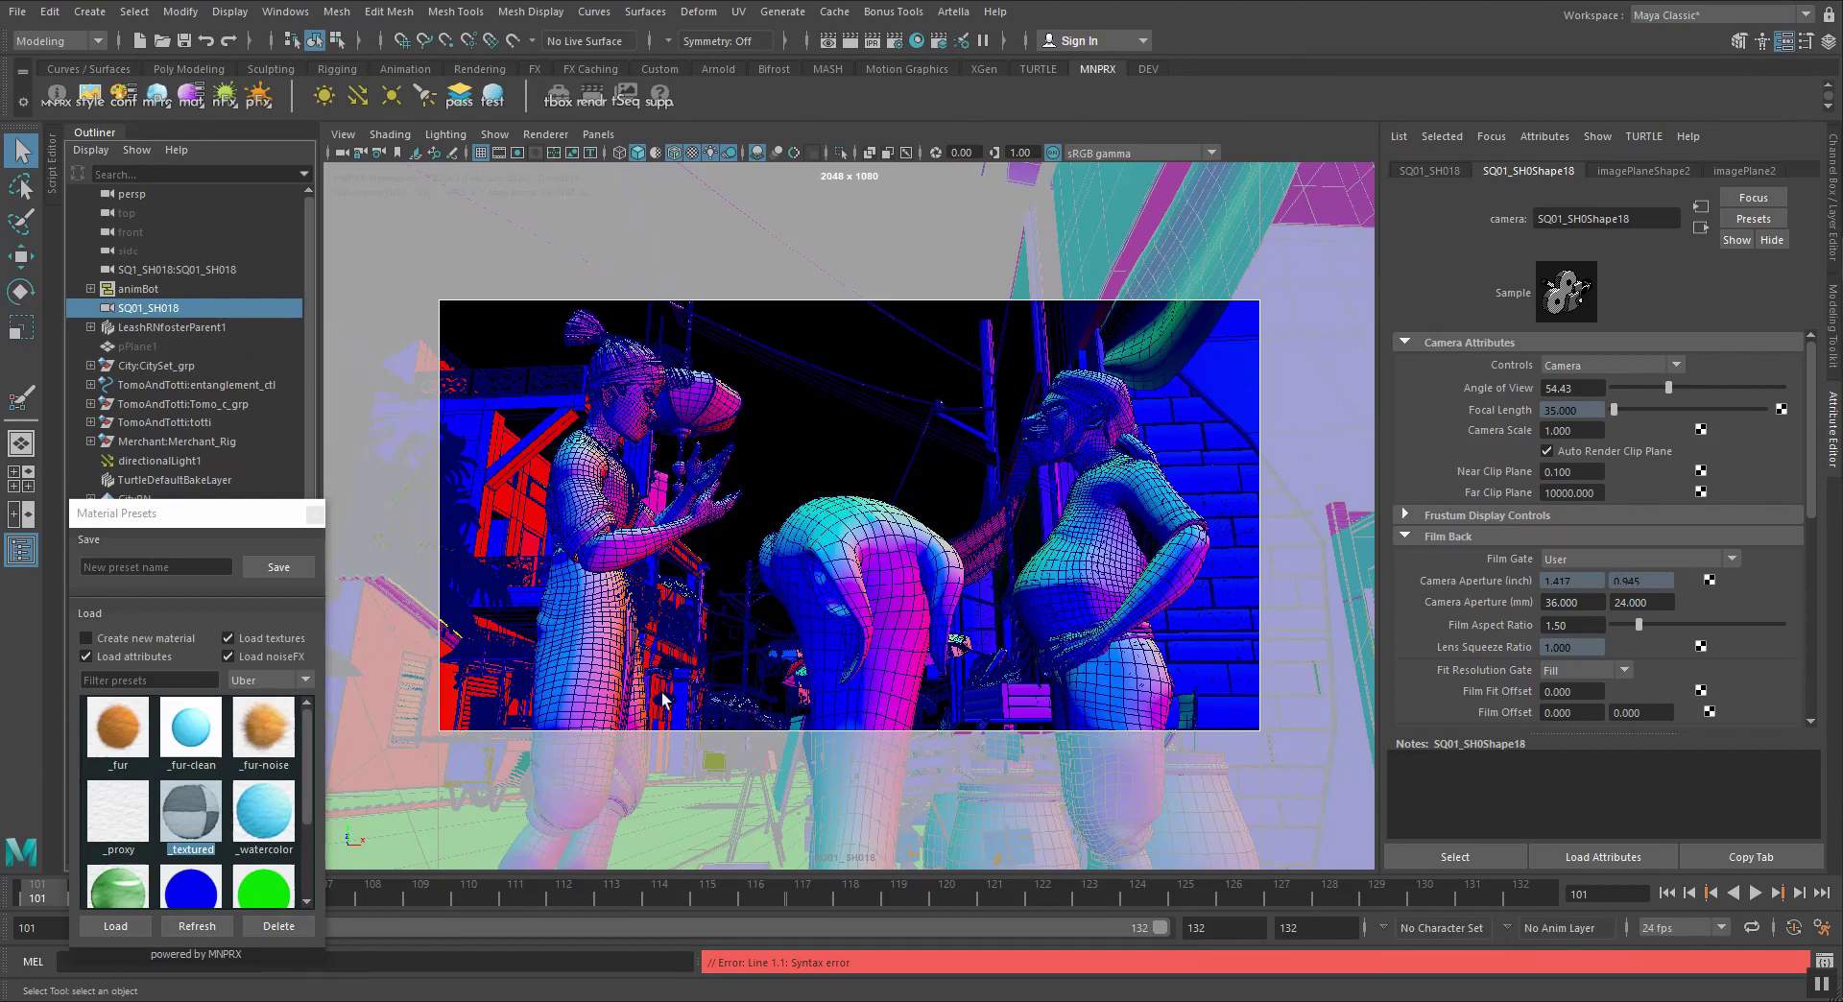
key(alt+Tab)
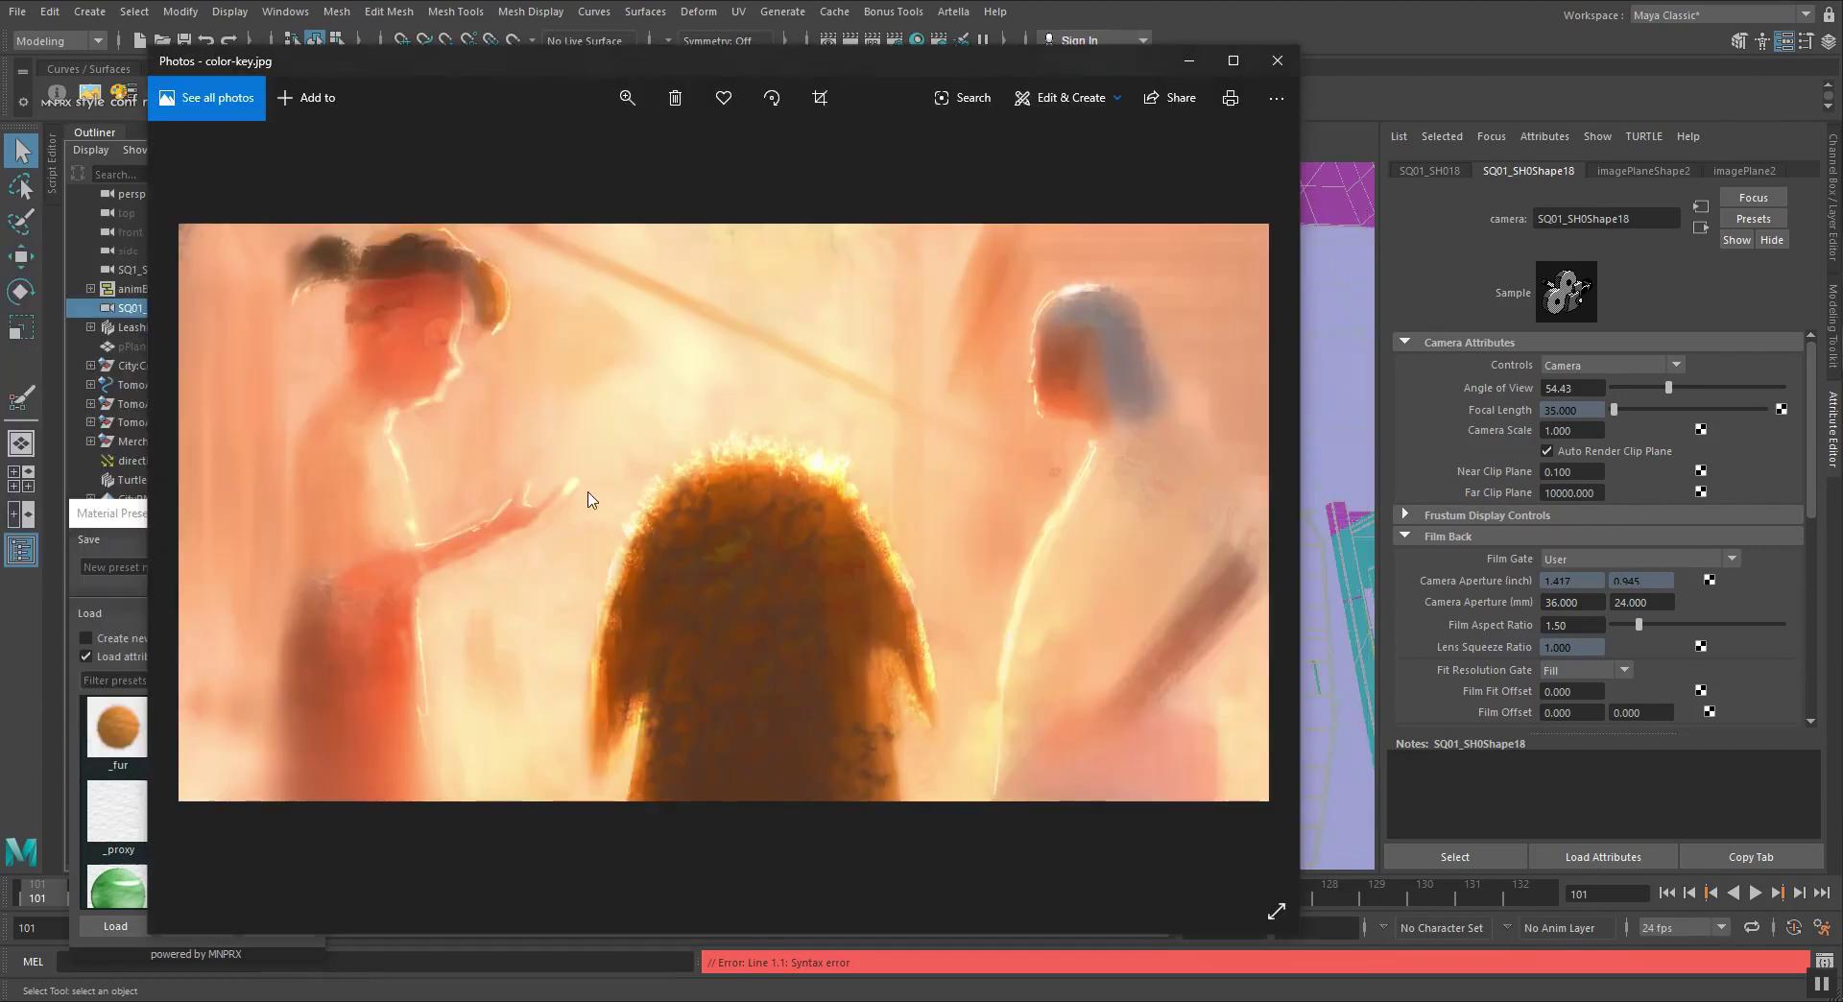
key(alt+Tab)
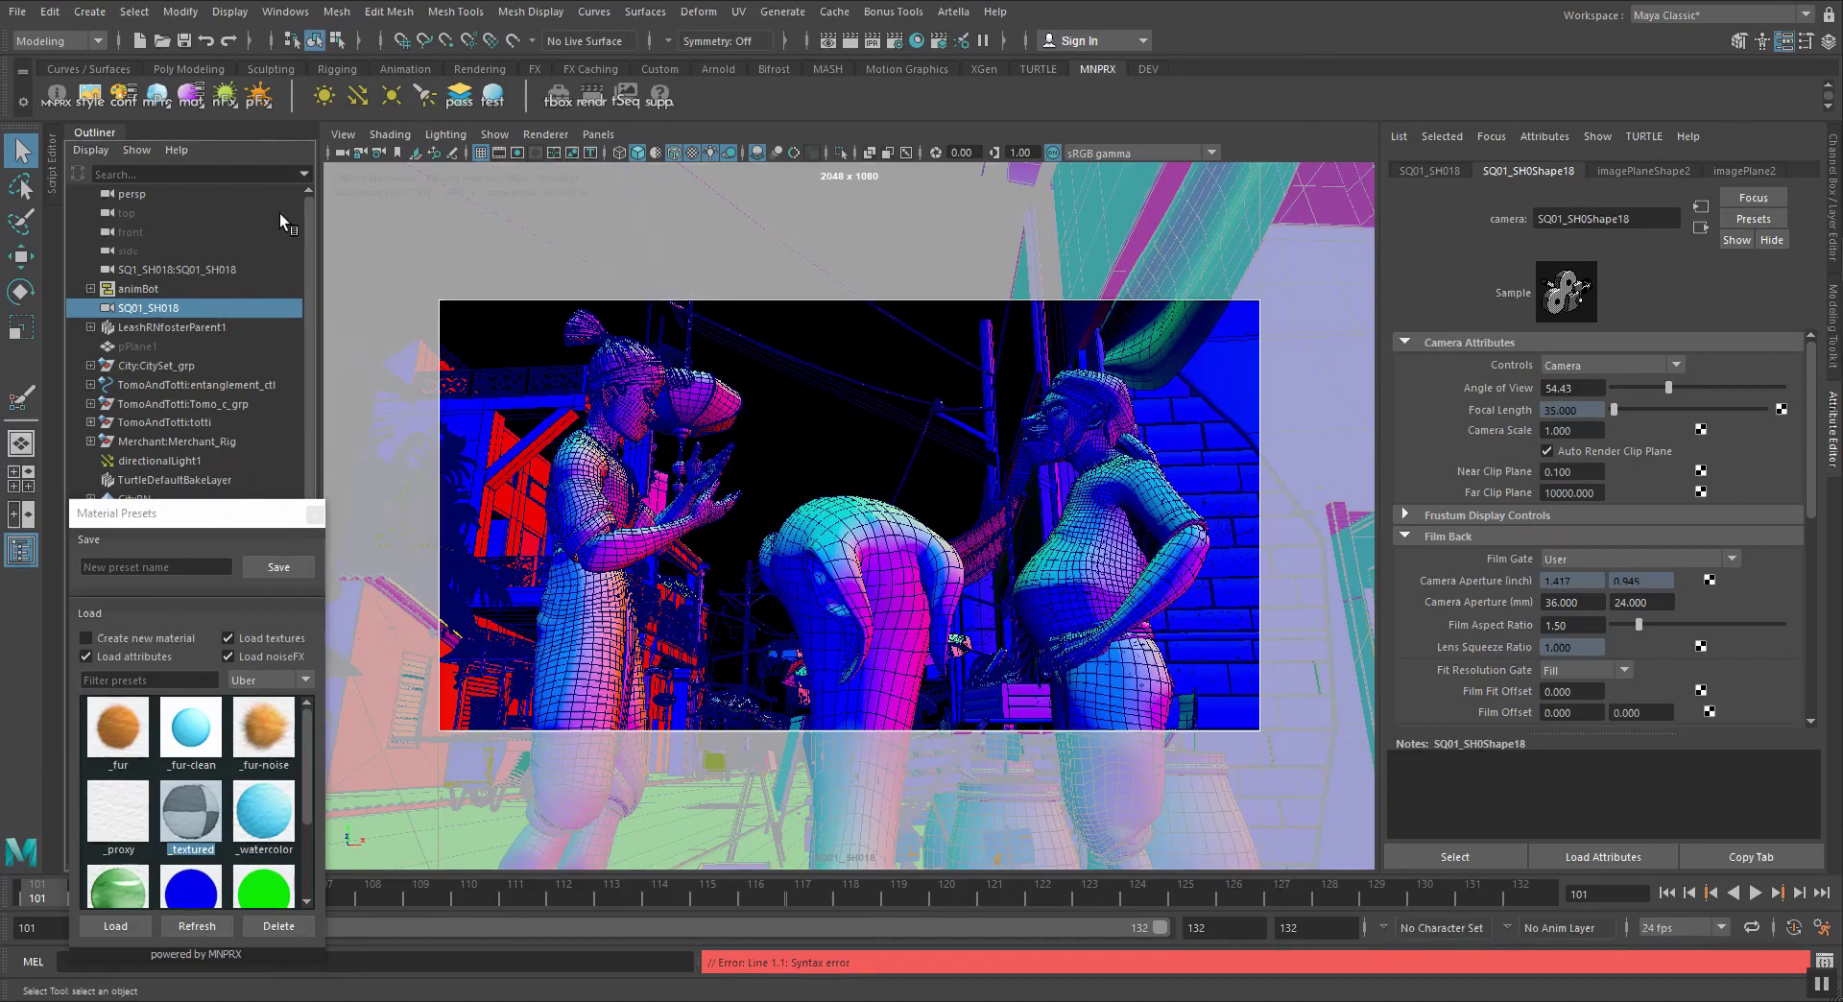
Set the Pass Inspector's active target to outputTarget, clear the selection and close the inspector
click(459, 94)
click(235, 590)
scroll(209, 662, down, 3)
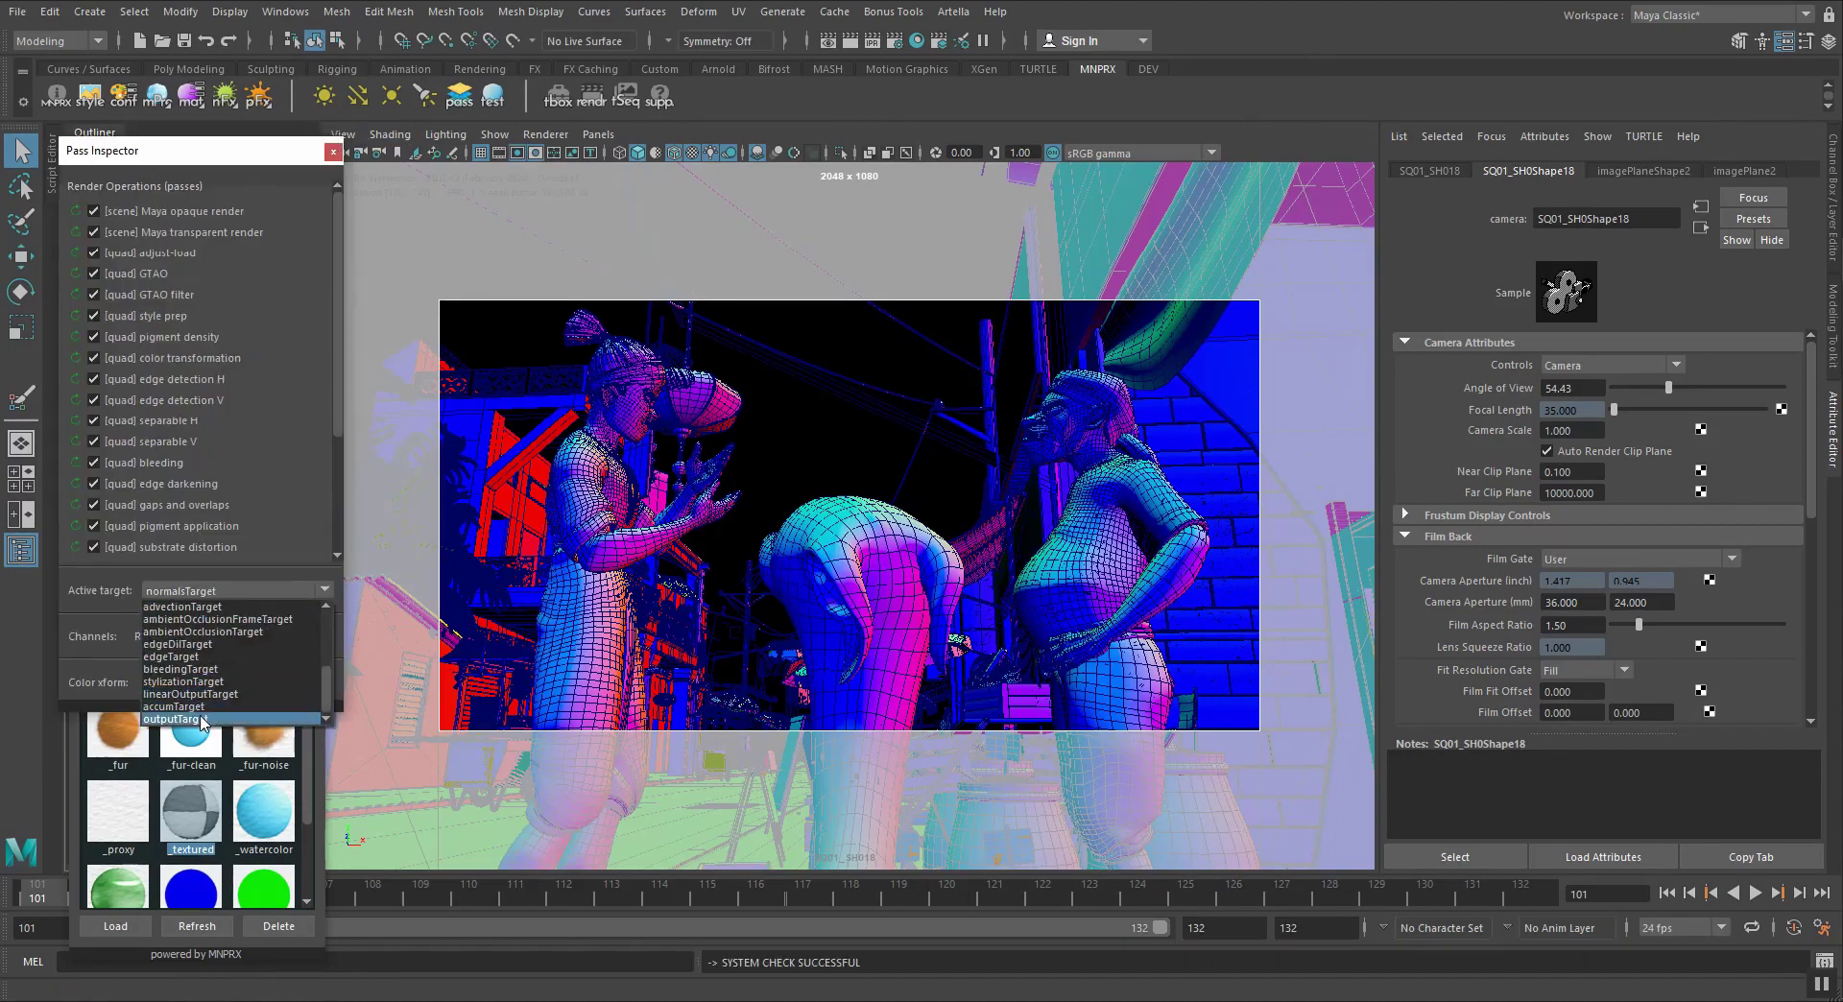
click(203, 717)
click(776, 472)
click(332, 152)
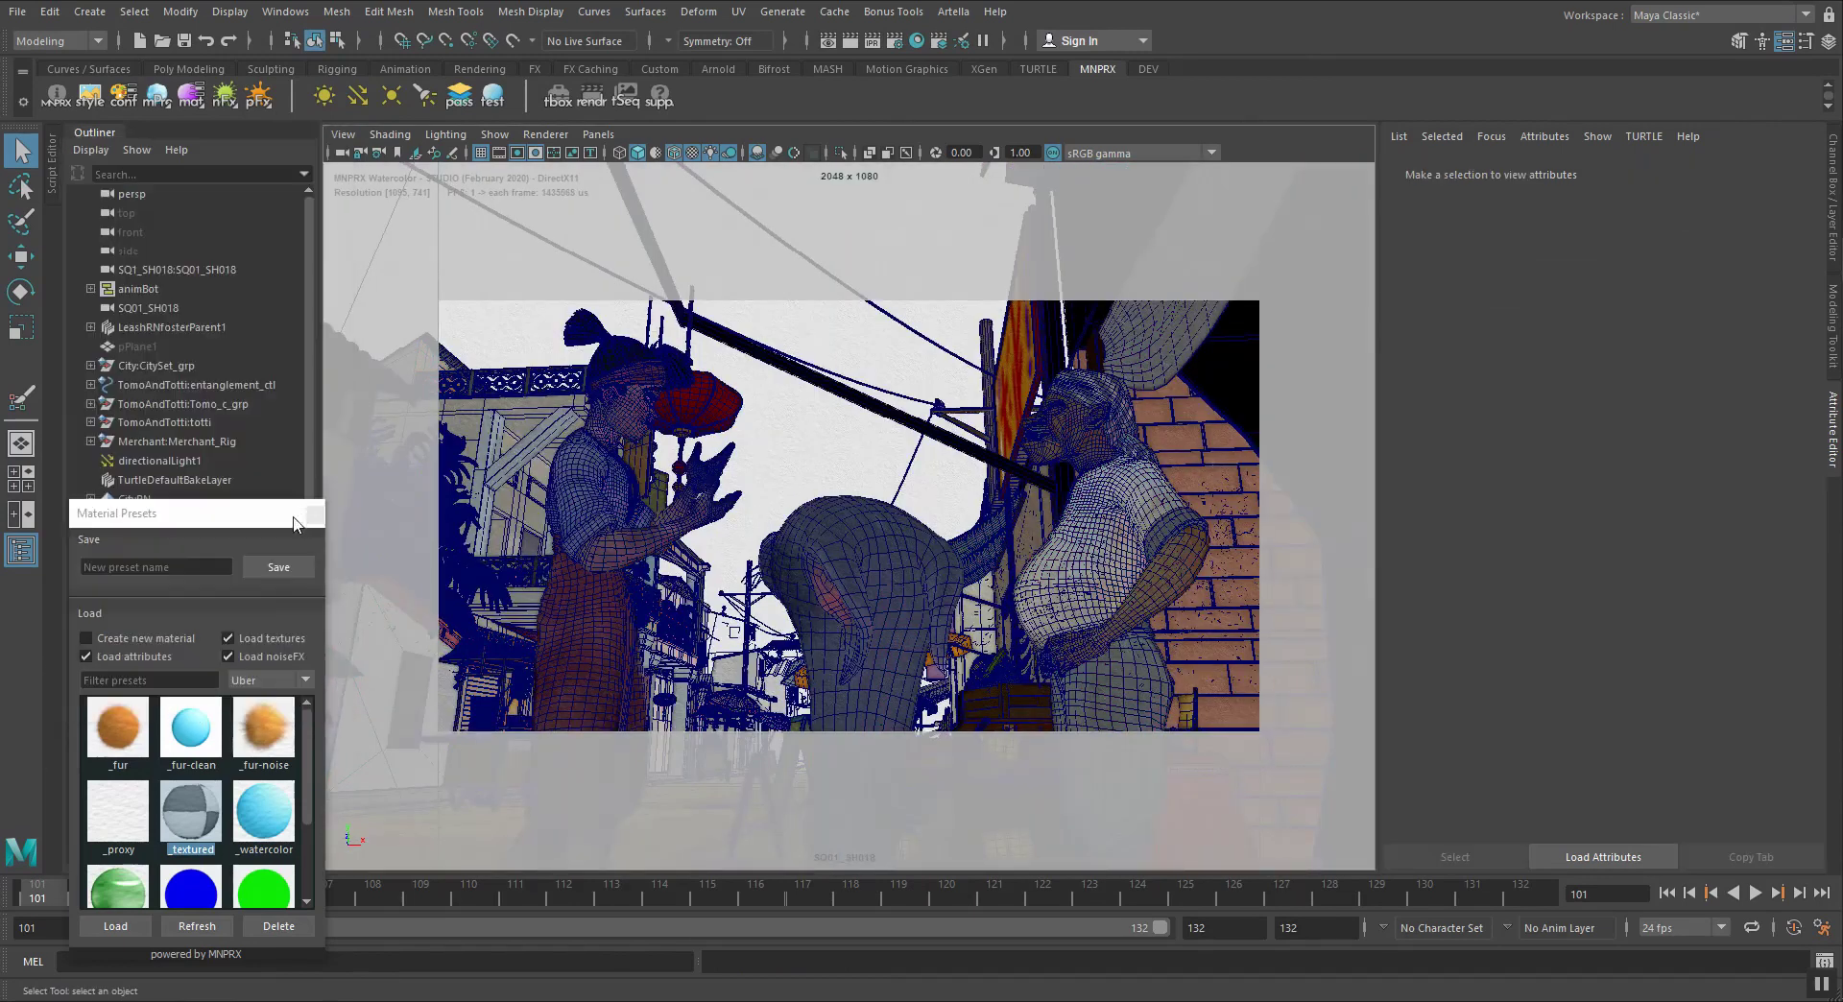
Turn off Wireframe on Shaded in the shot view and close the Material Presets window
click(381, 142)
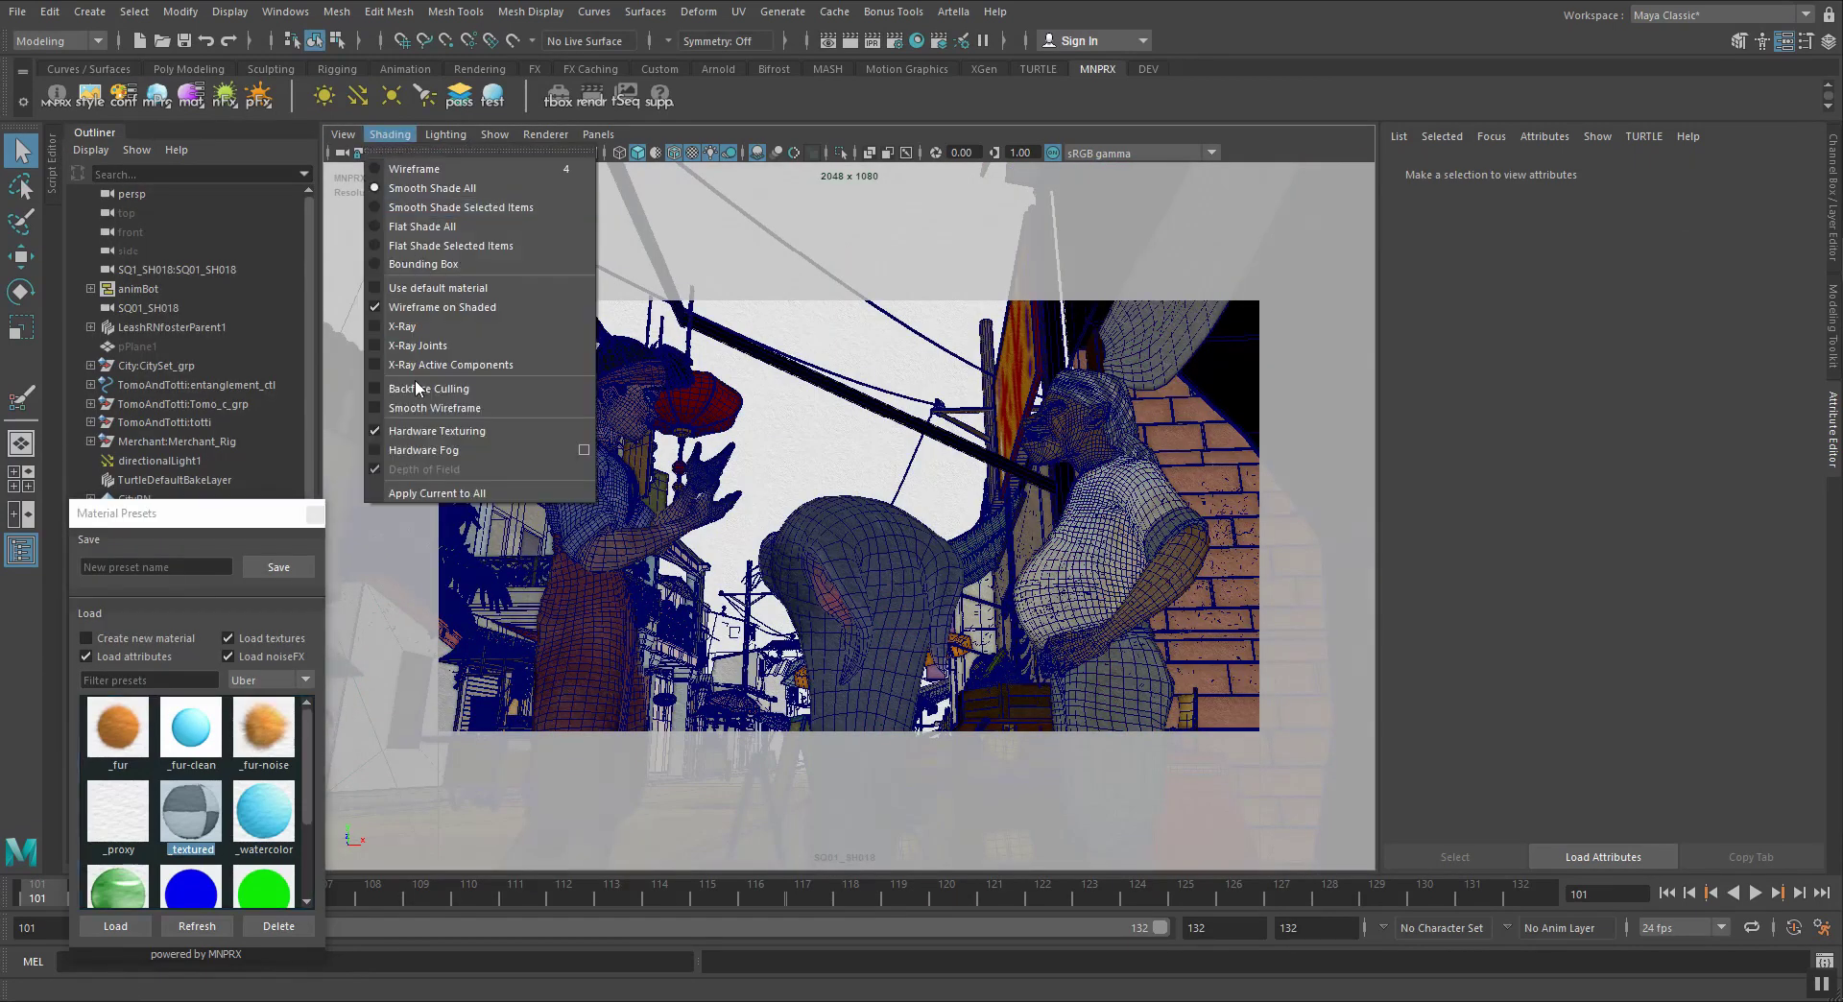
click(416, 303)
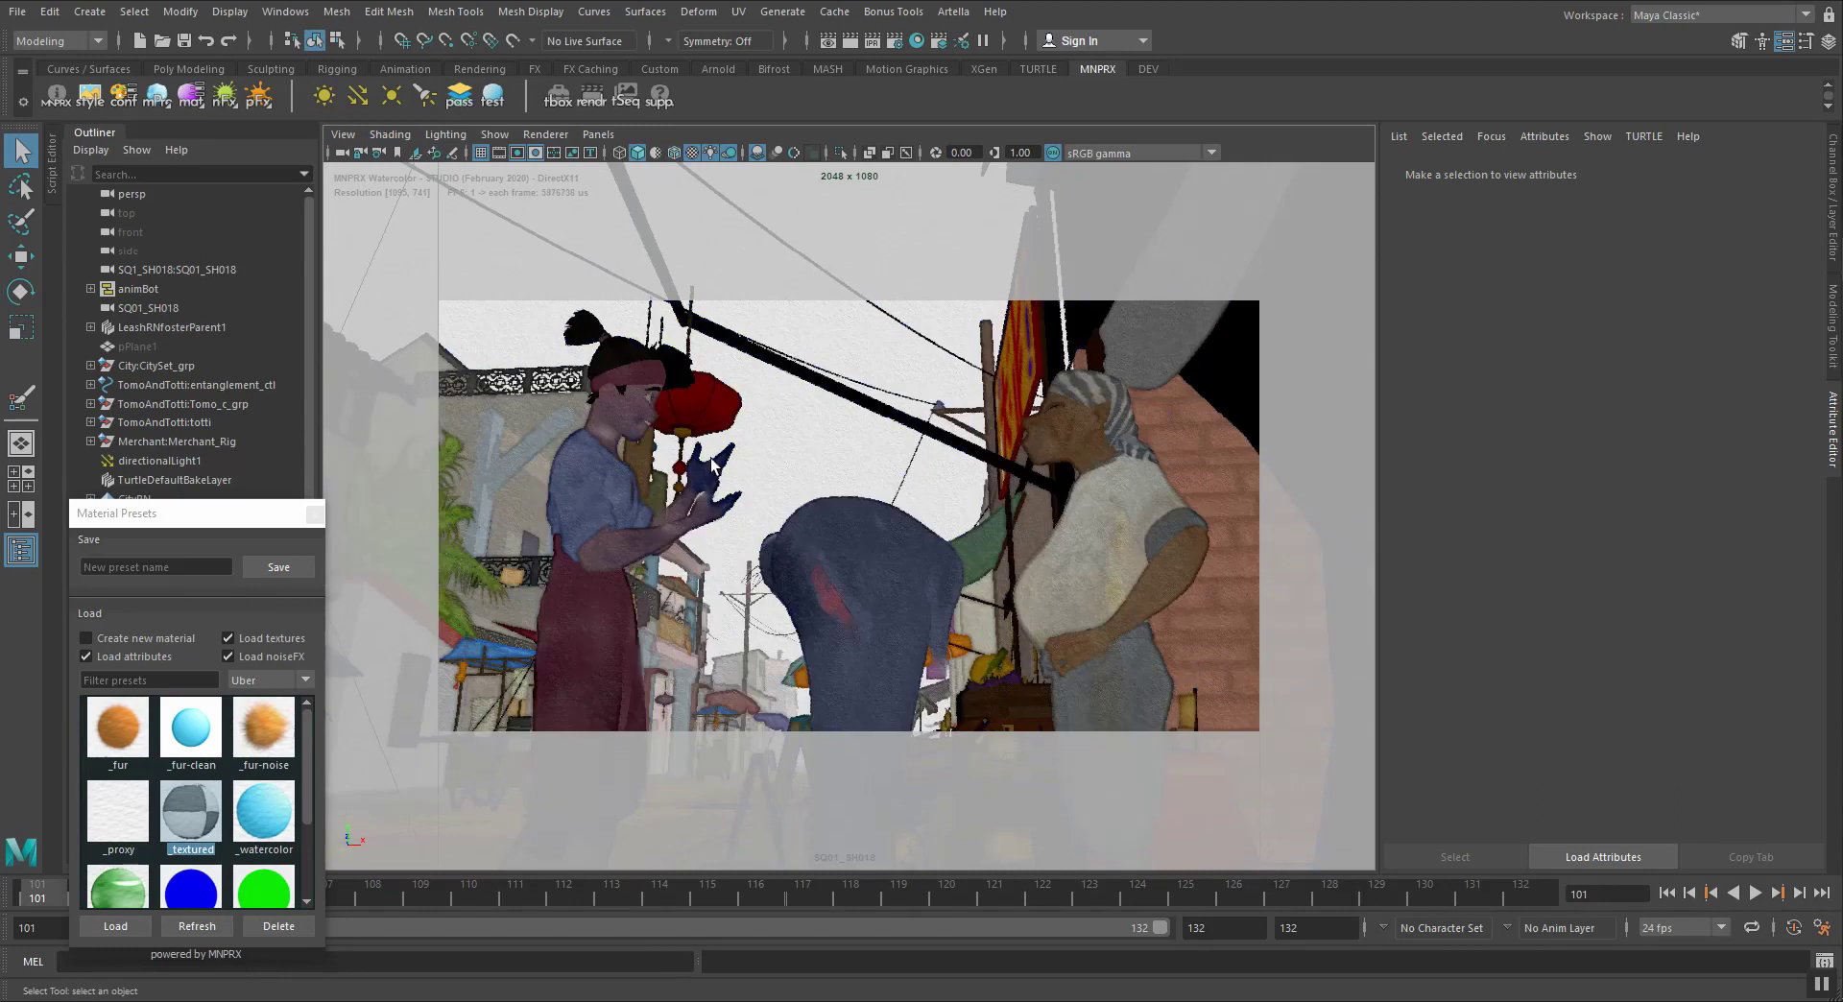
click(314, 513)
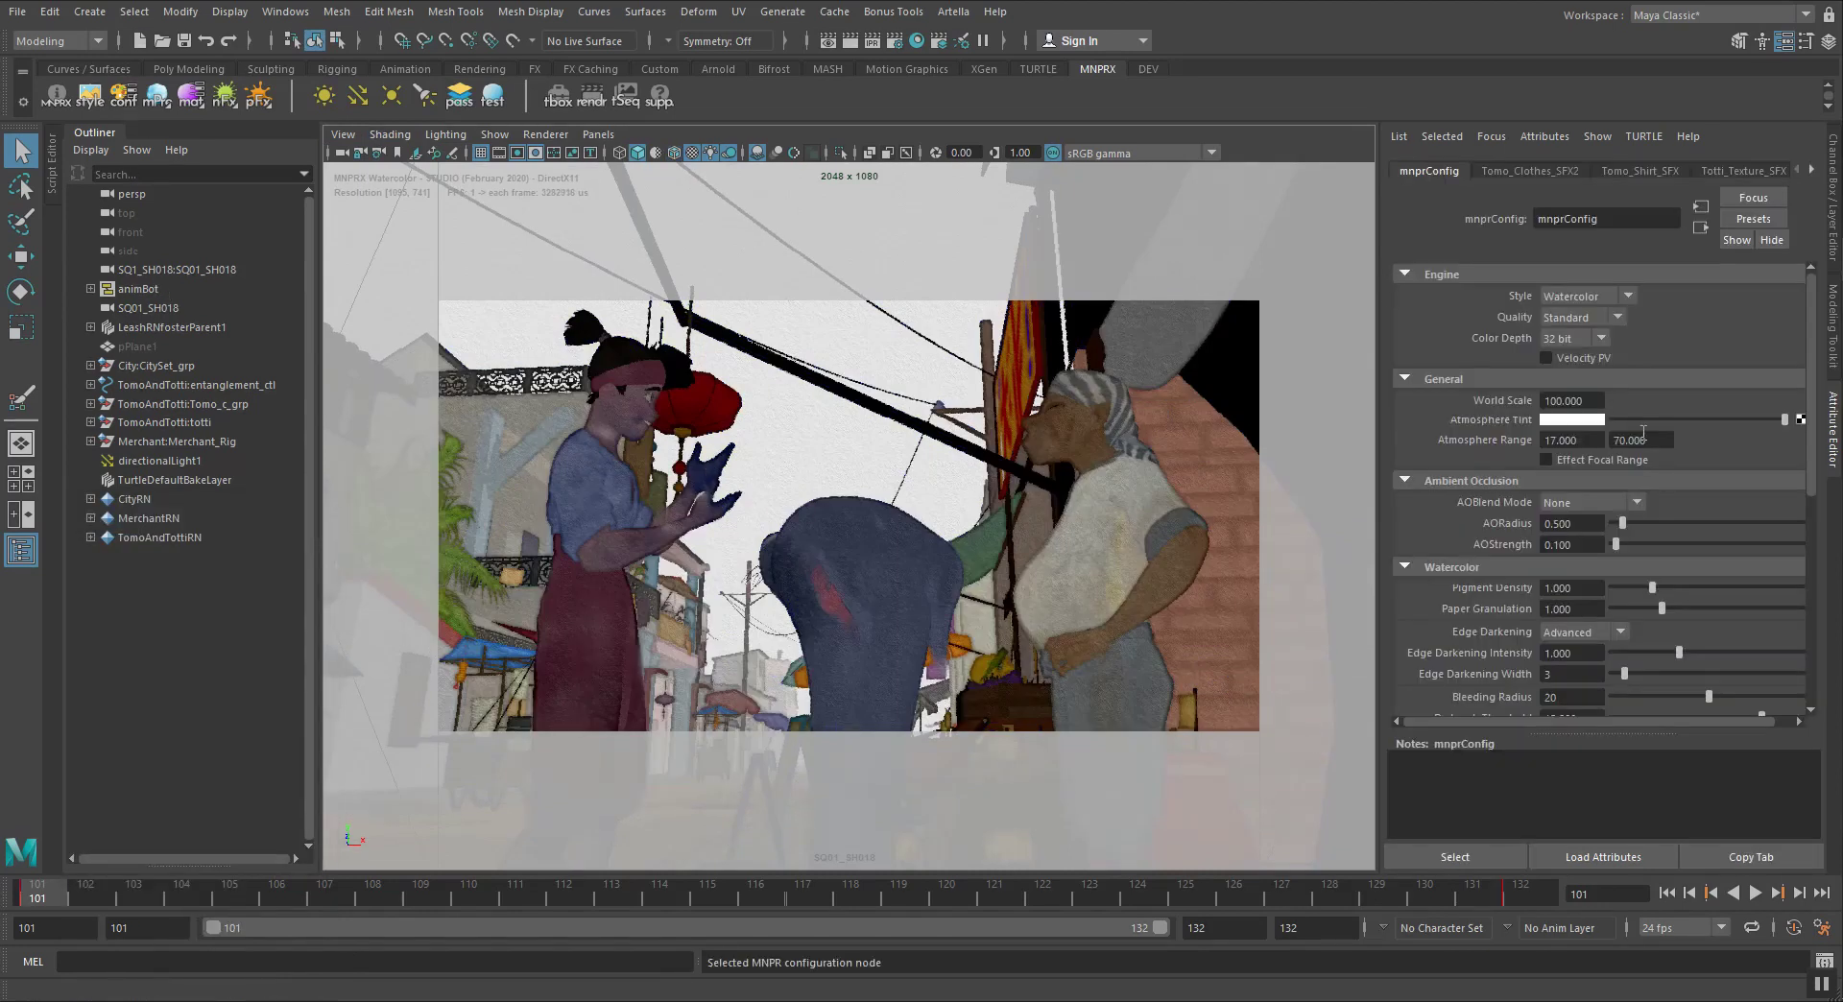
Set the mnprConfig Atmosphere Range to 10 and 50
click(1647, 441)
text(50)
key(Return)
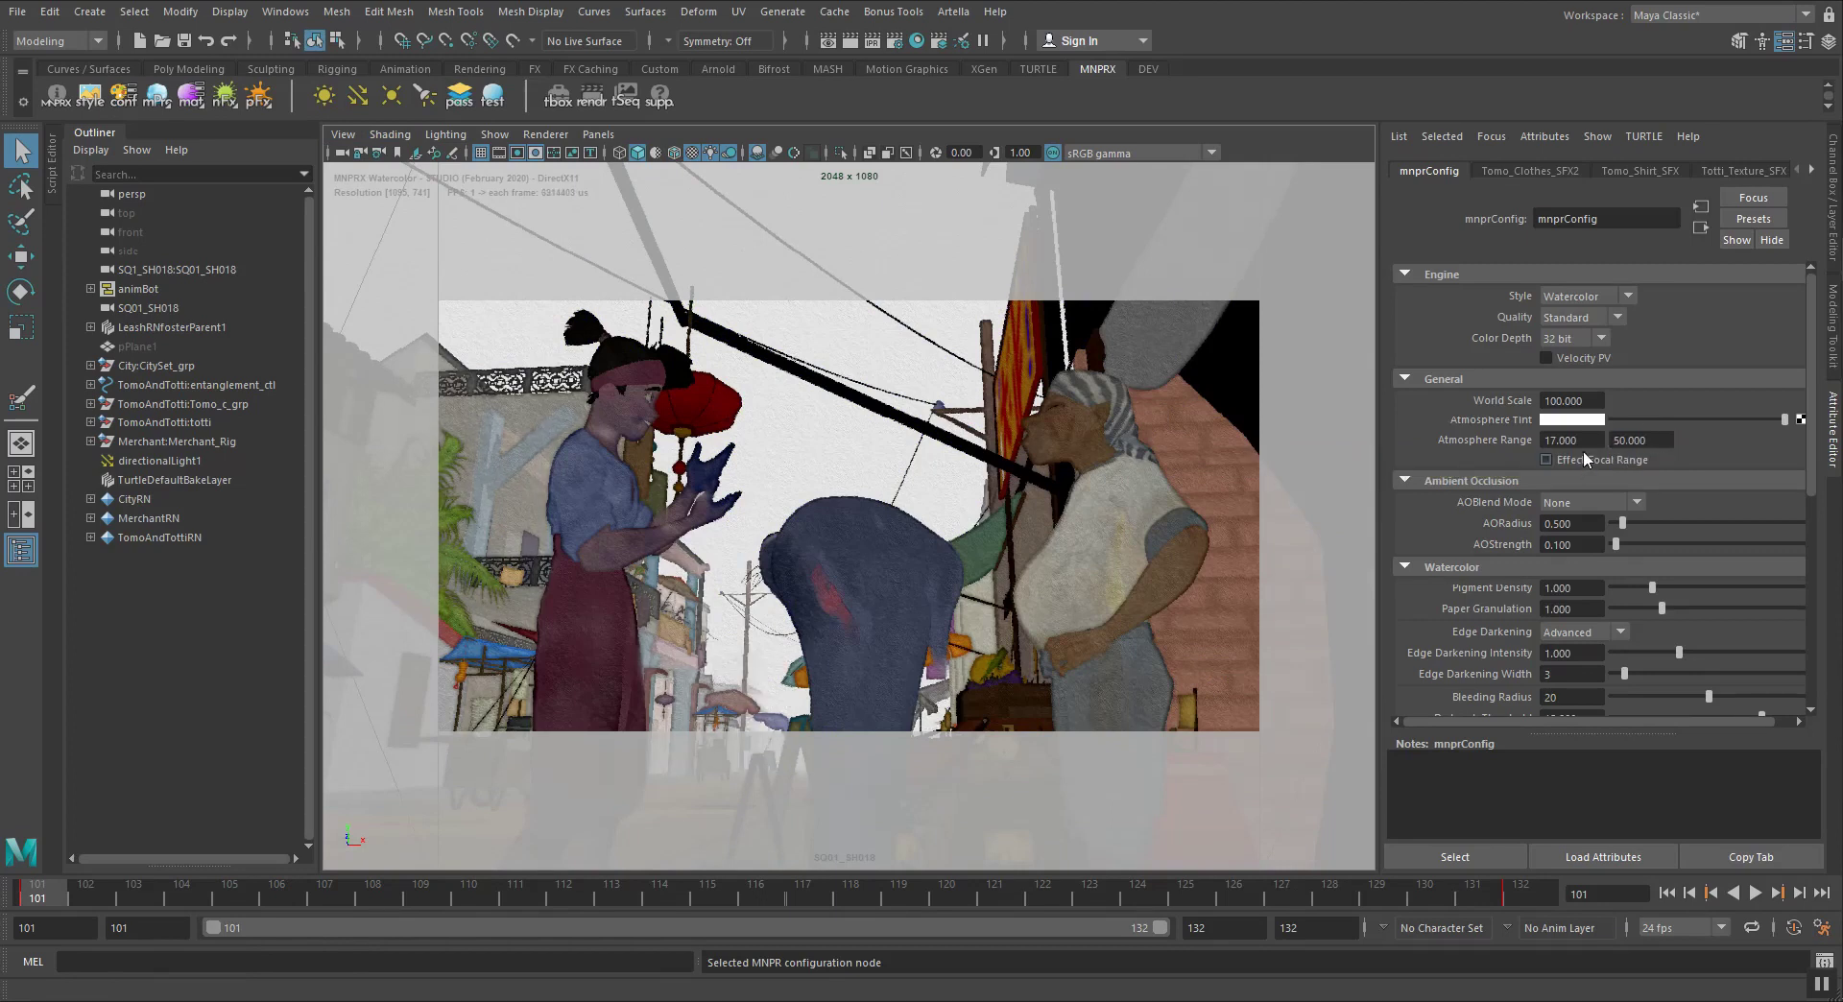
drag(1584, 443, 1494, 444)
text(10)
key(Return)
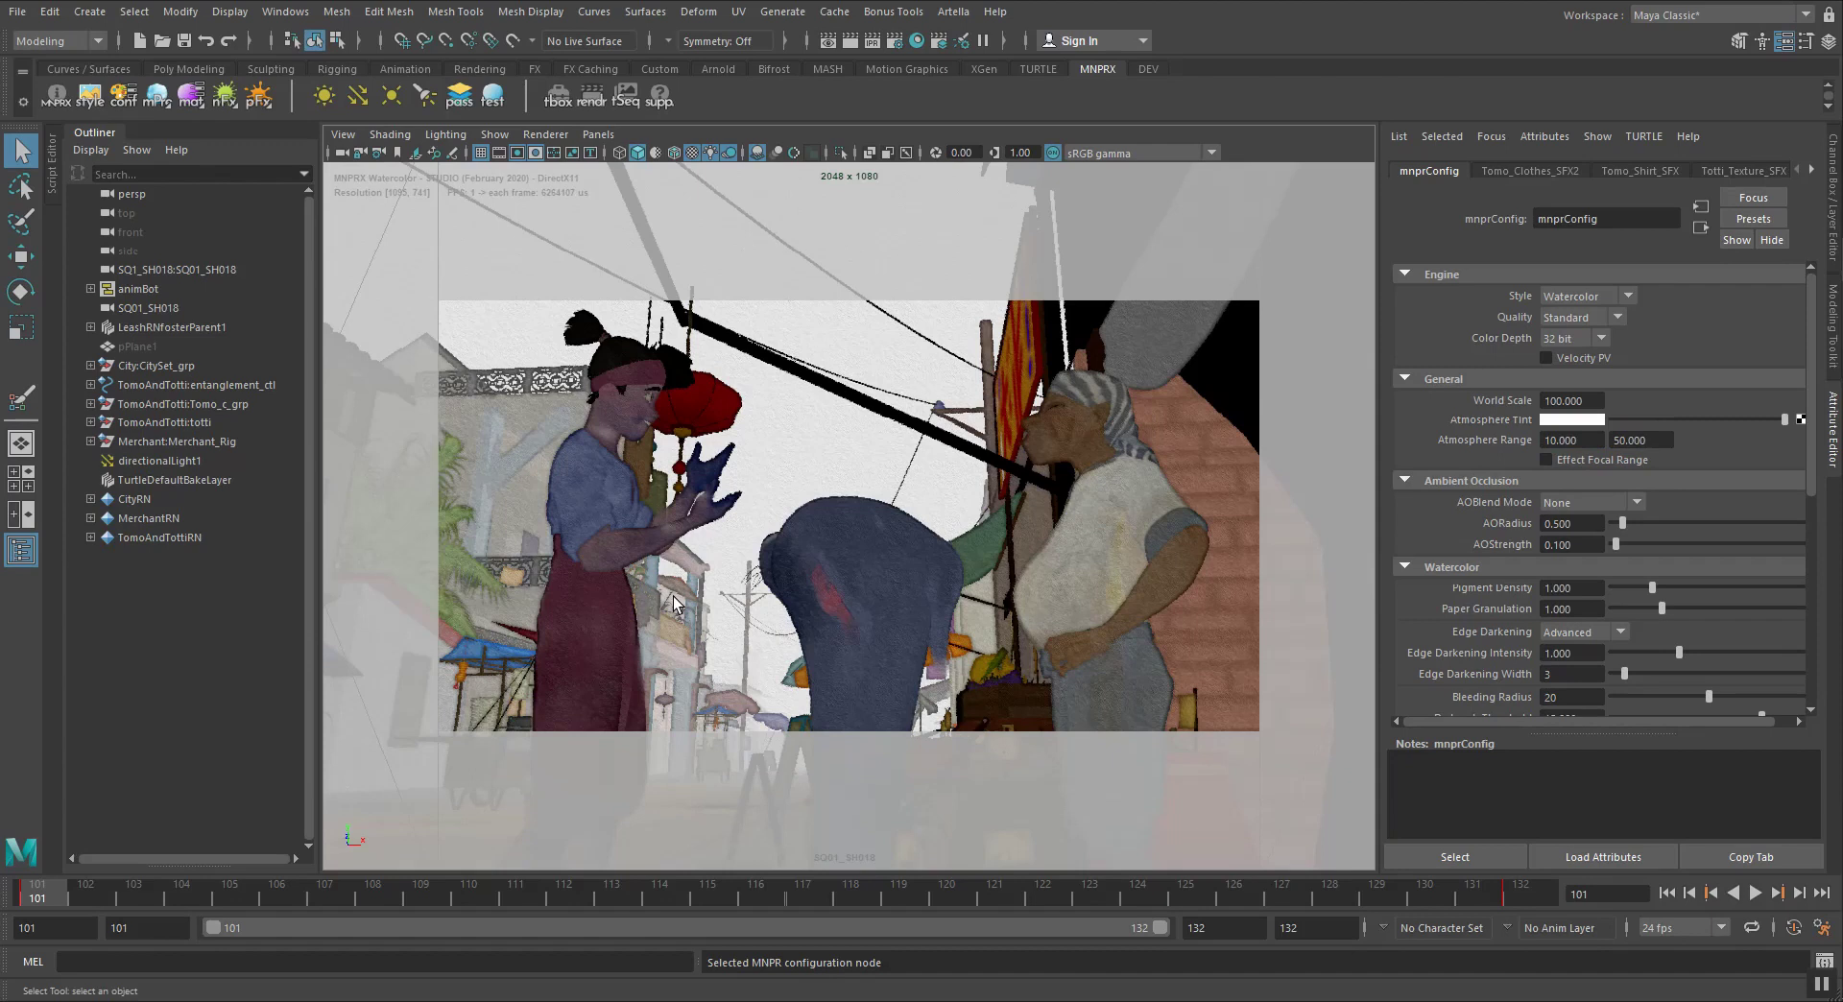
Change the mnprConfig Atmosphere Tint to a pale warm cream
click(1571, 421)
click(1570, 422)
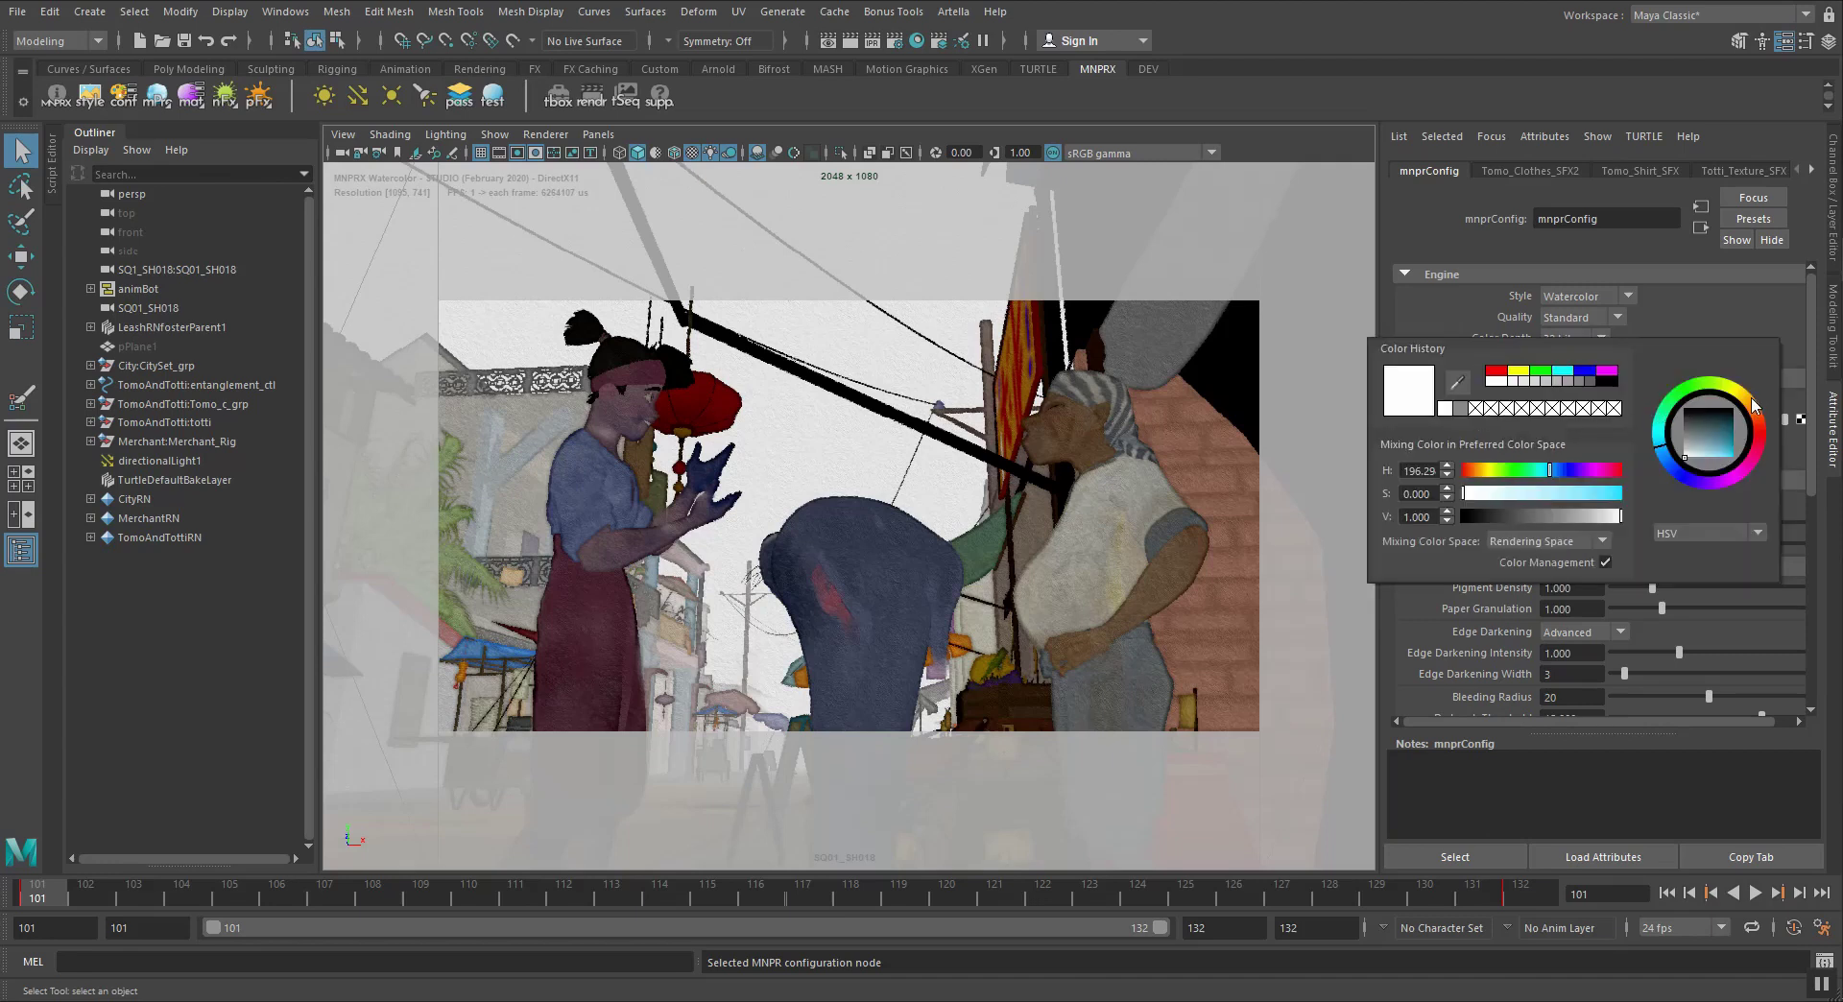
drag(1733, 434, 1700, 463)
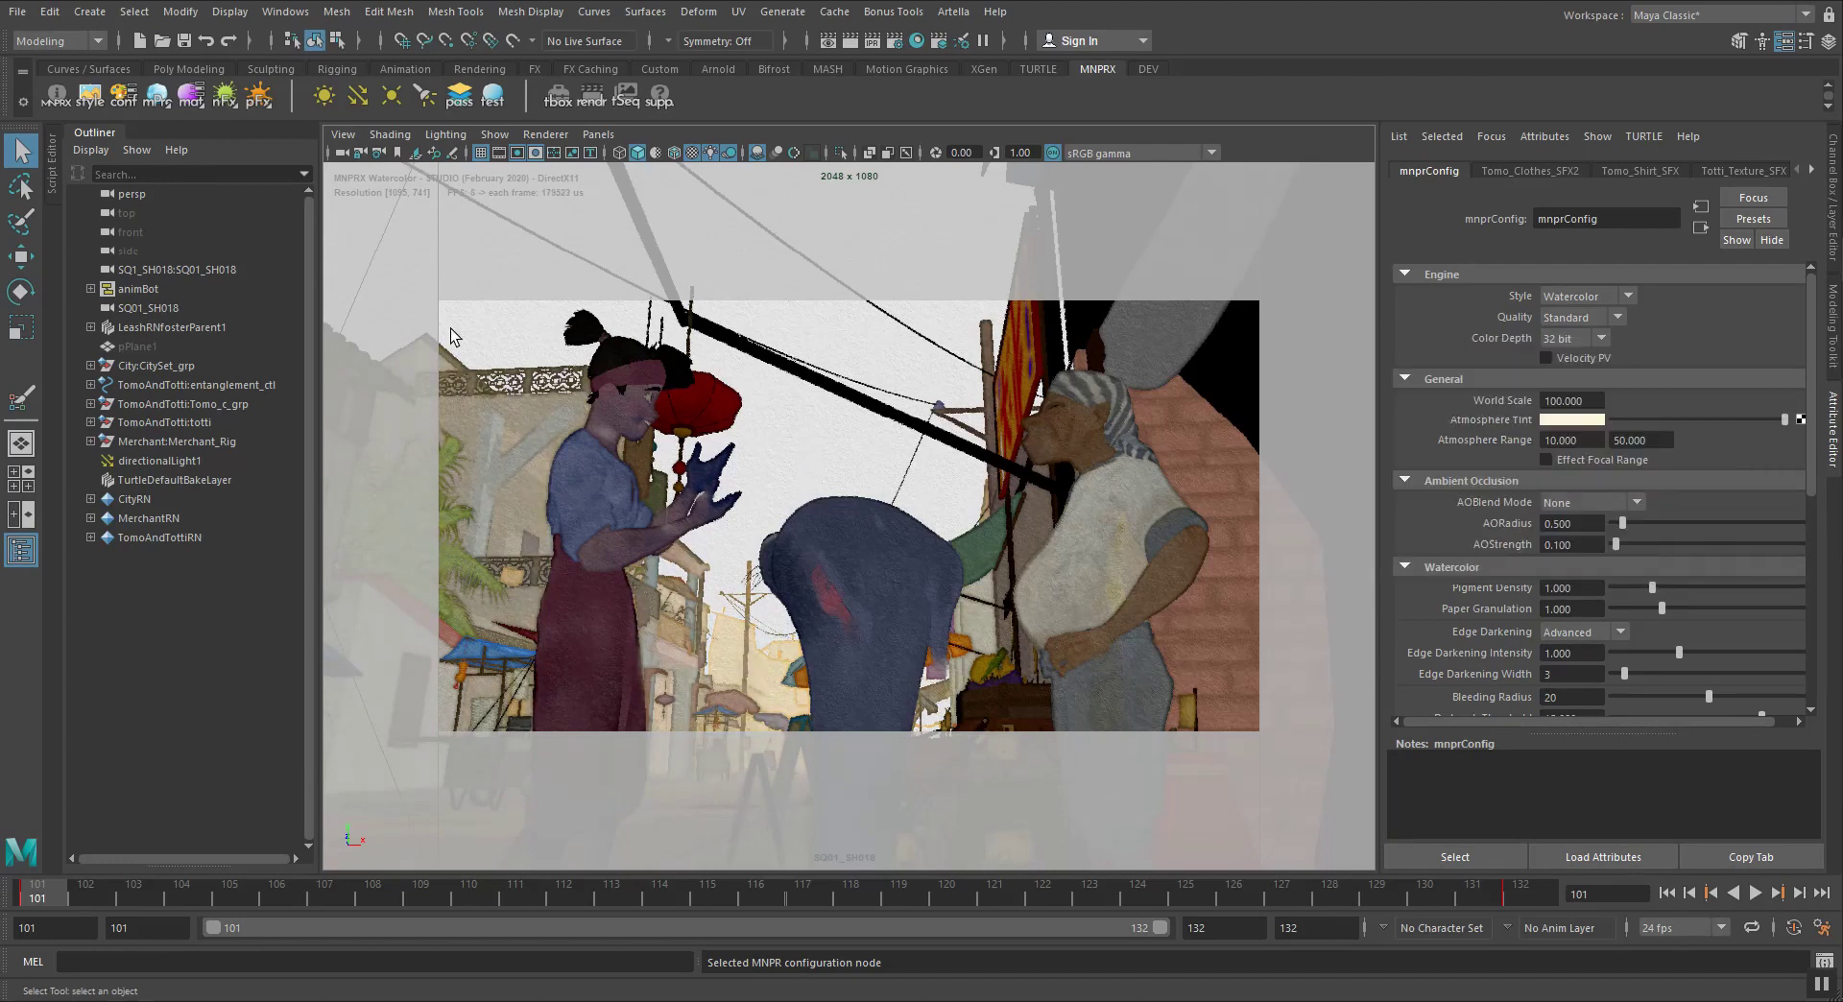
Reopen Material Presets and compare the _textured and _watercolor presets
click(191, 94)
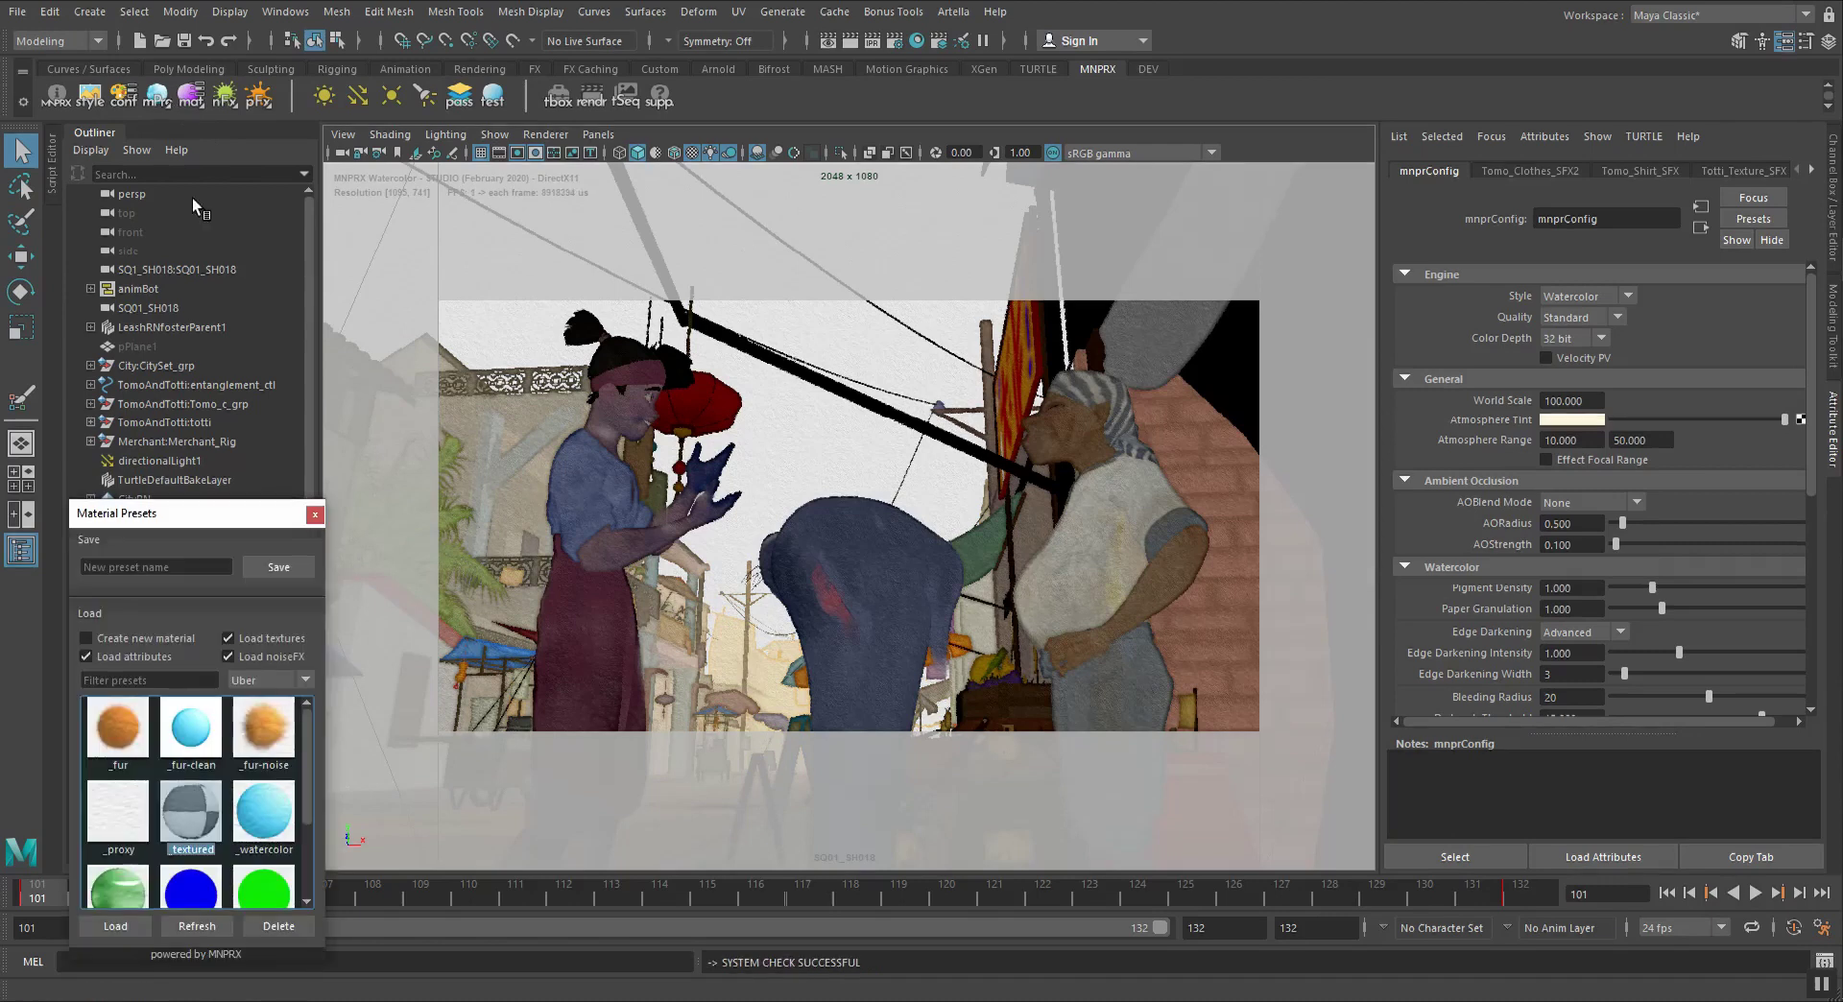
drag(161, 533, 228, 365)
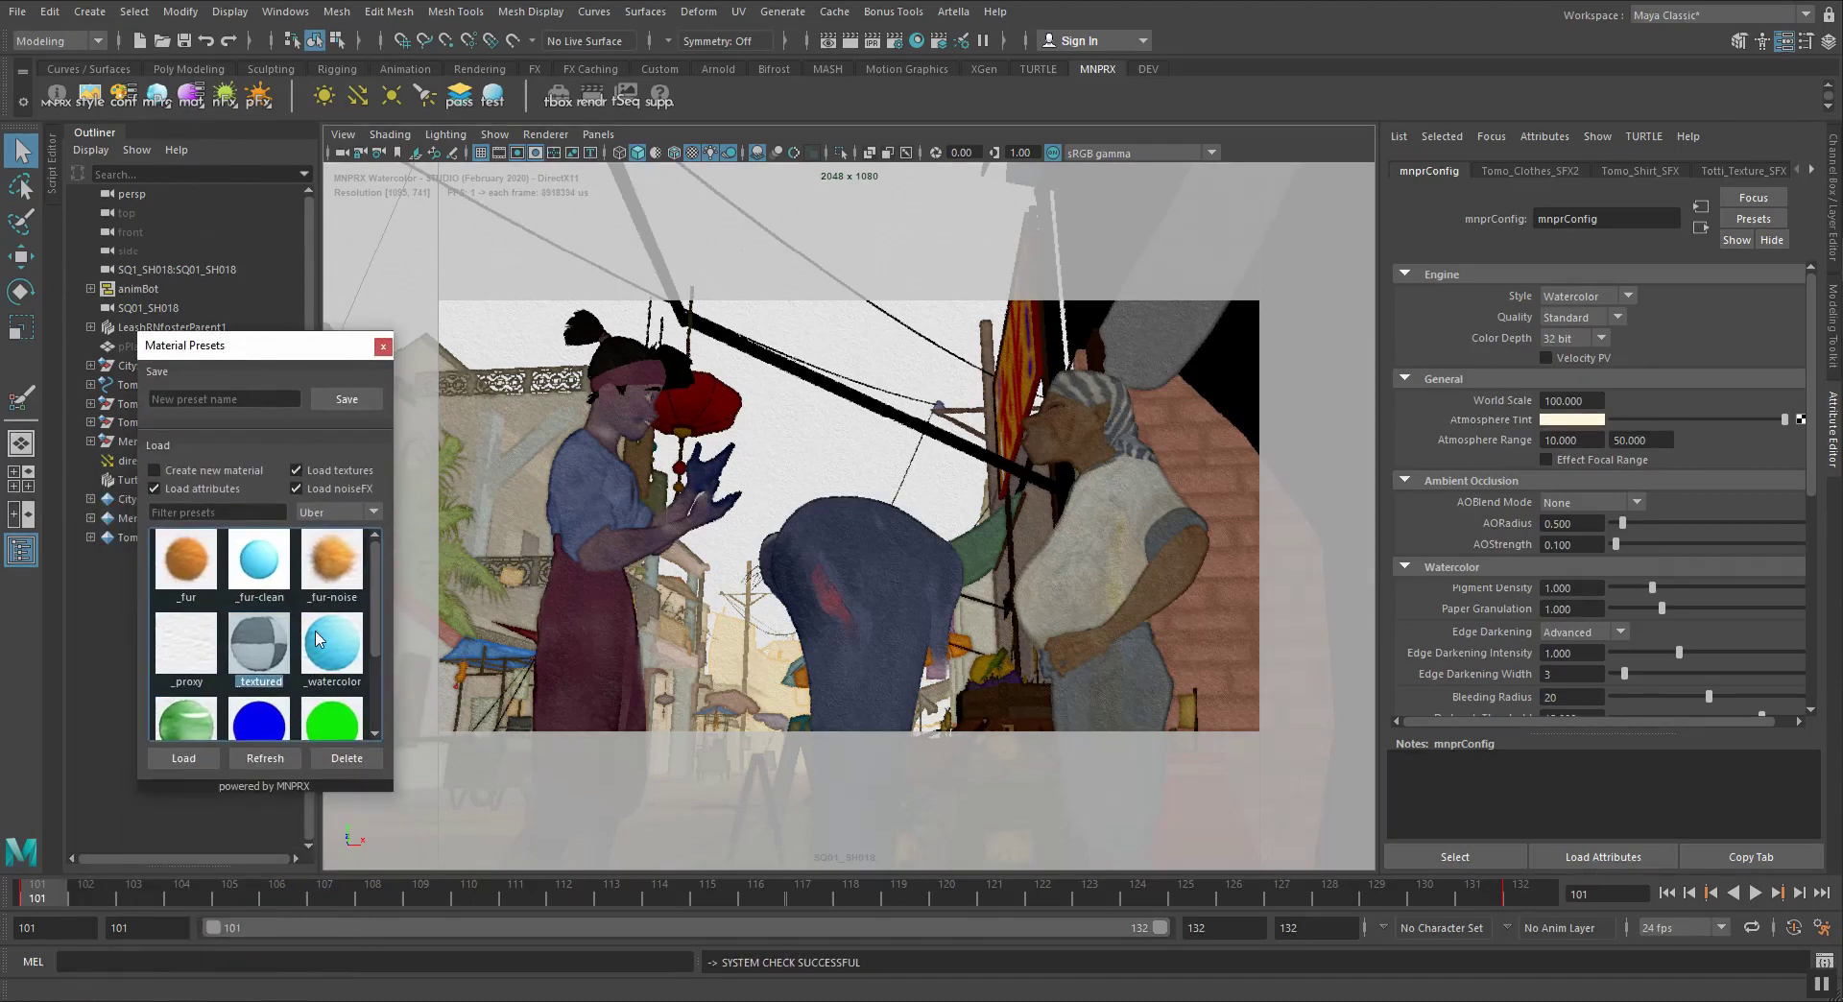
click(350, 640)
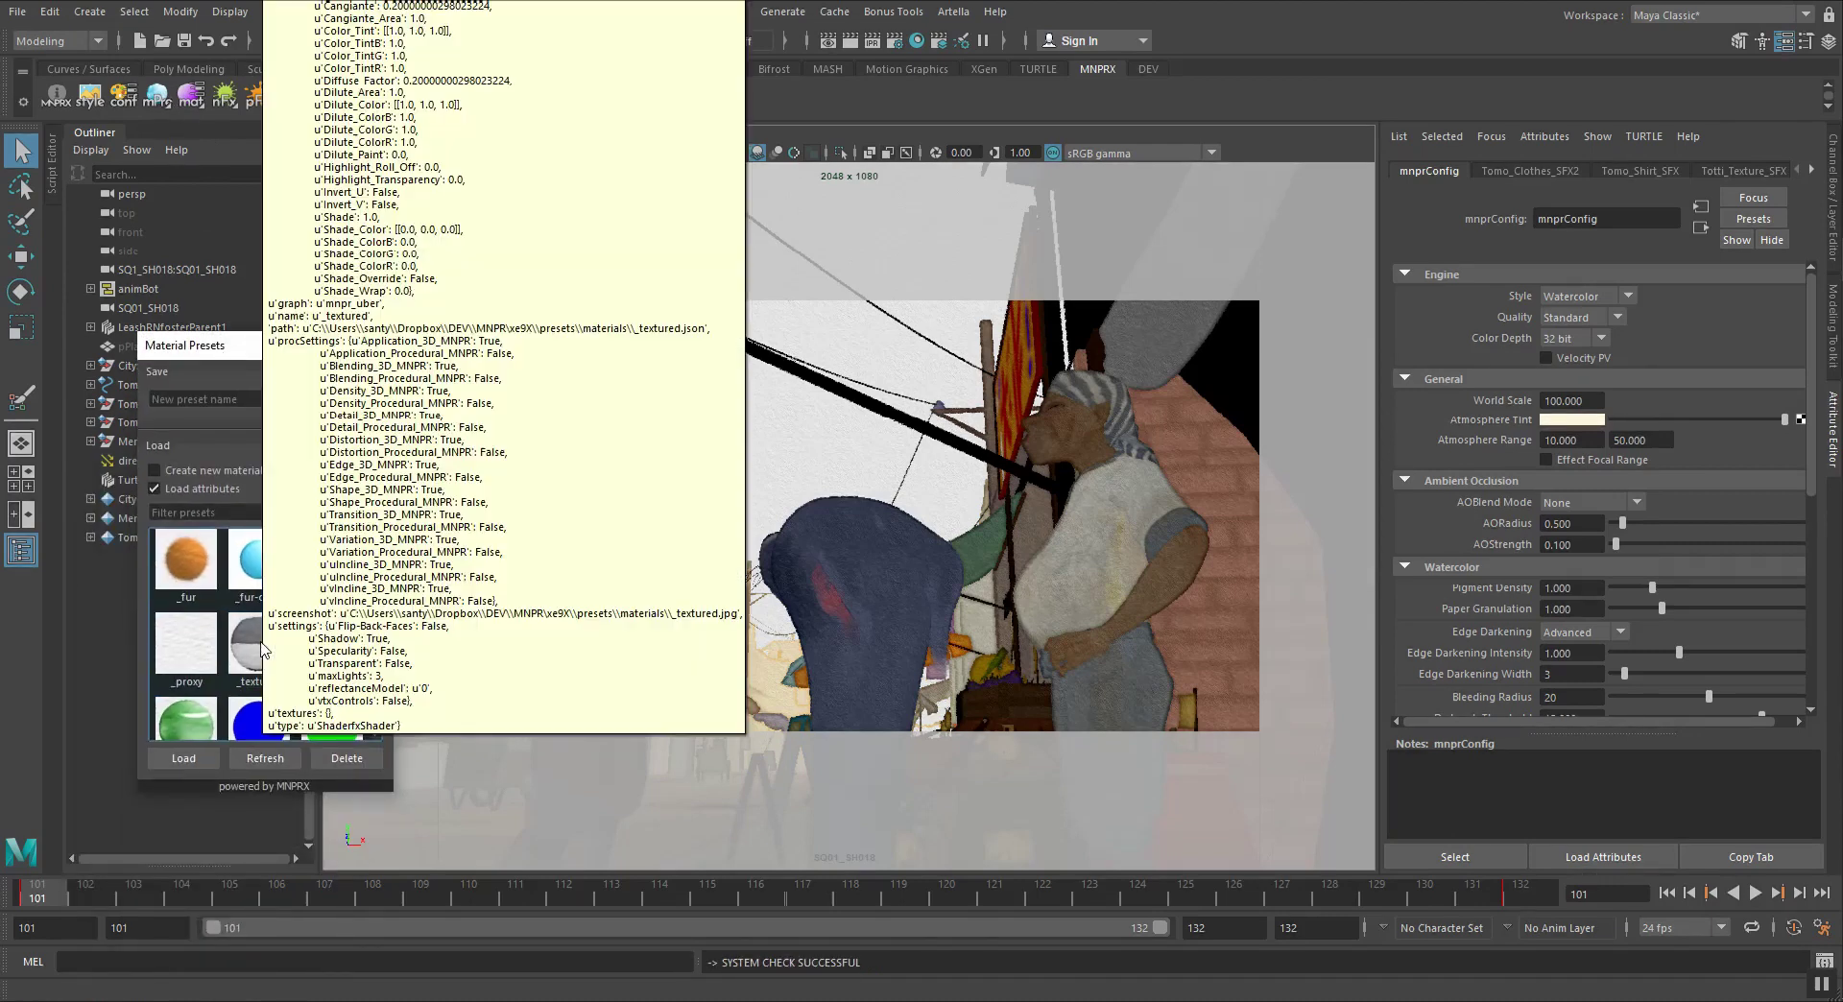
click(262, 649)
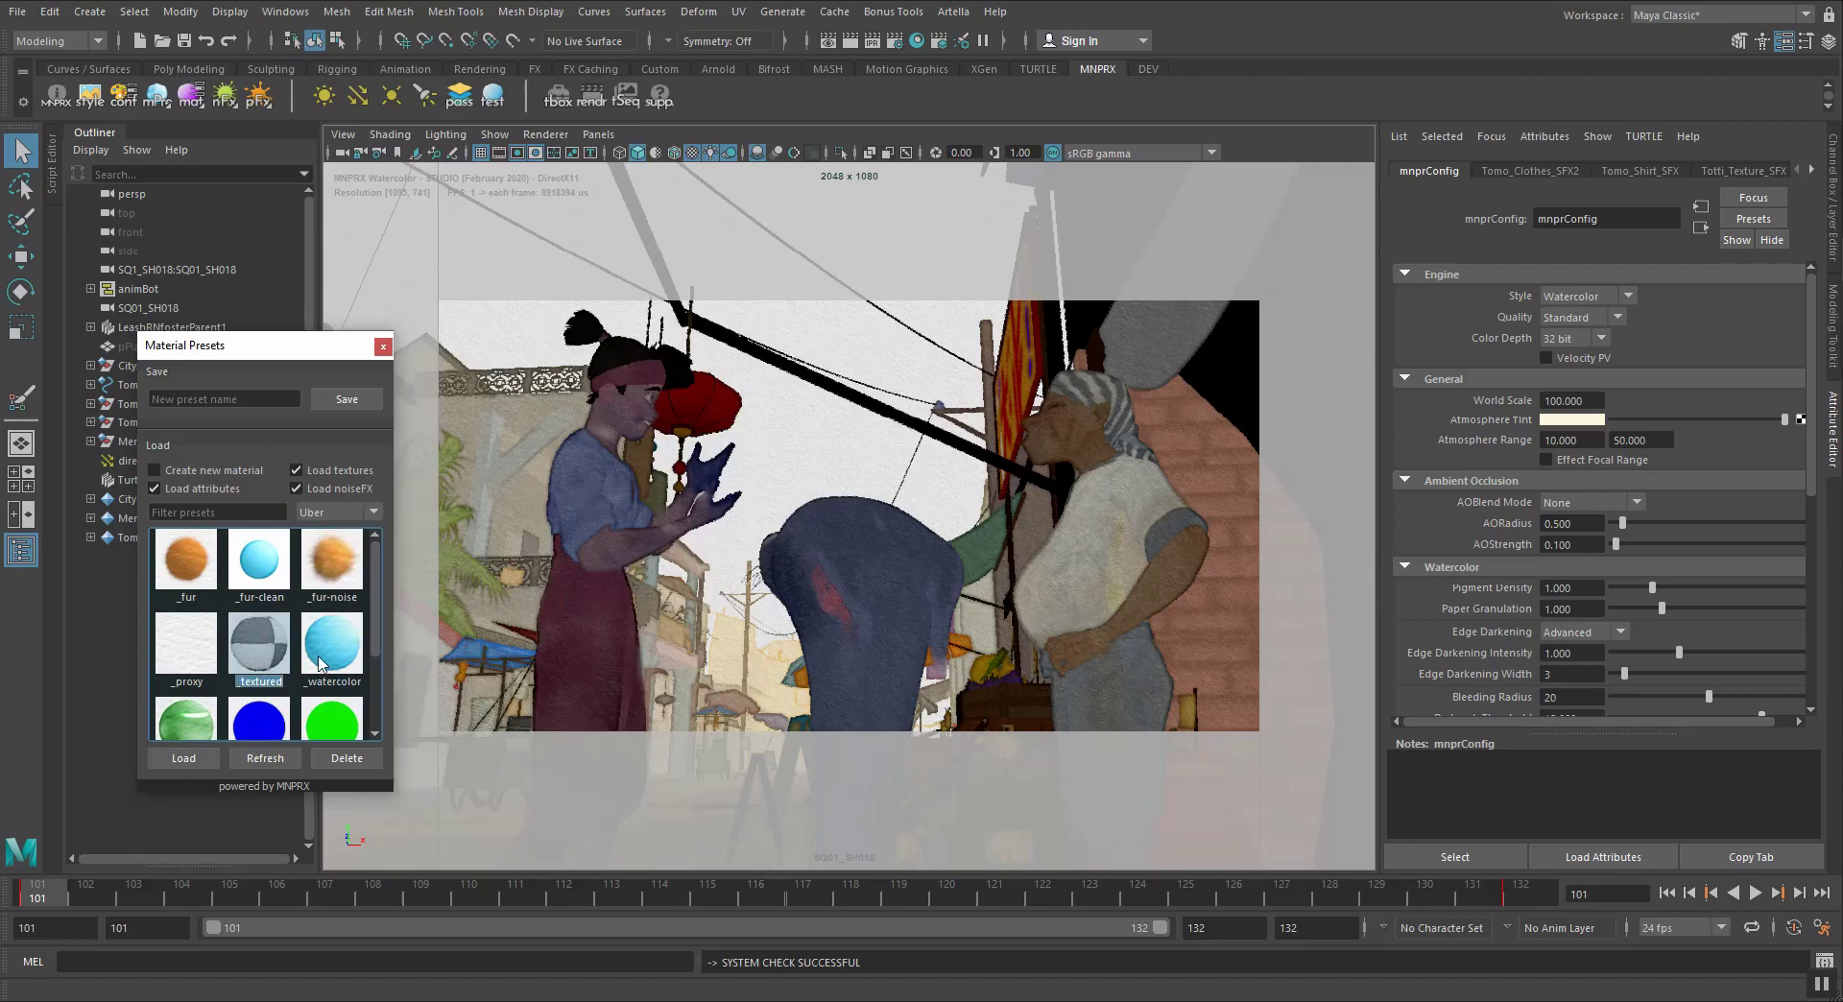
click(333, 657)
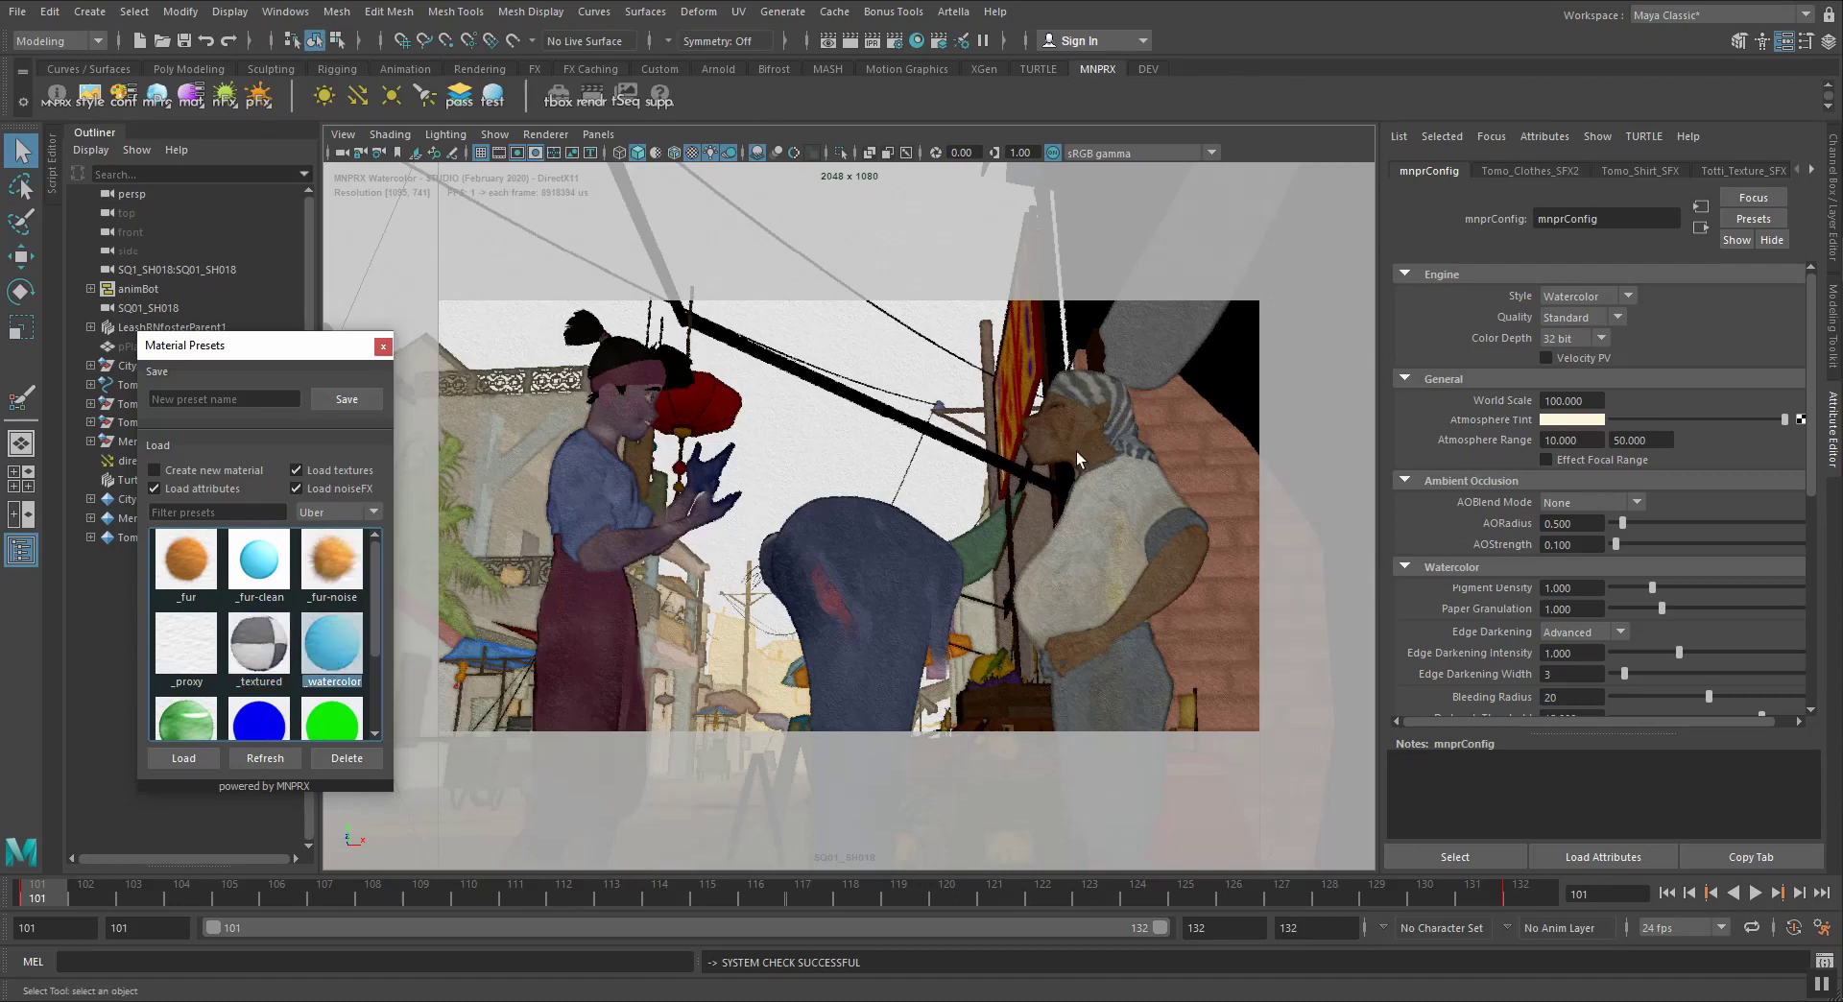
Toggle Albedo Texture on the merchant store's brick material to compare the looks, leave it enabled and close Material Presets
click(1149, 406)
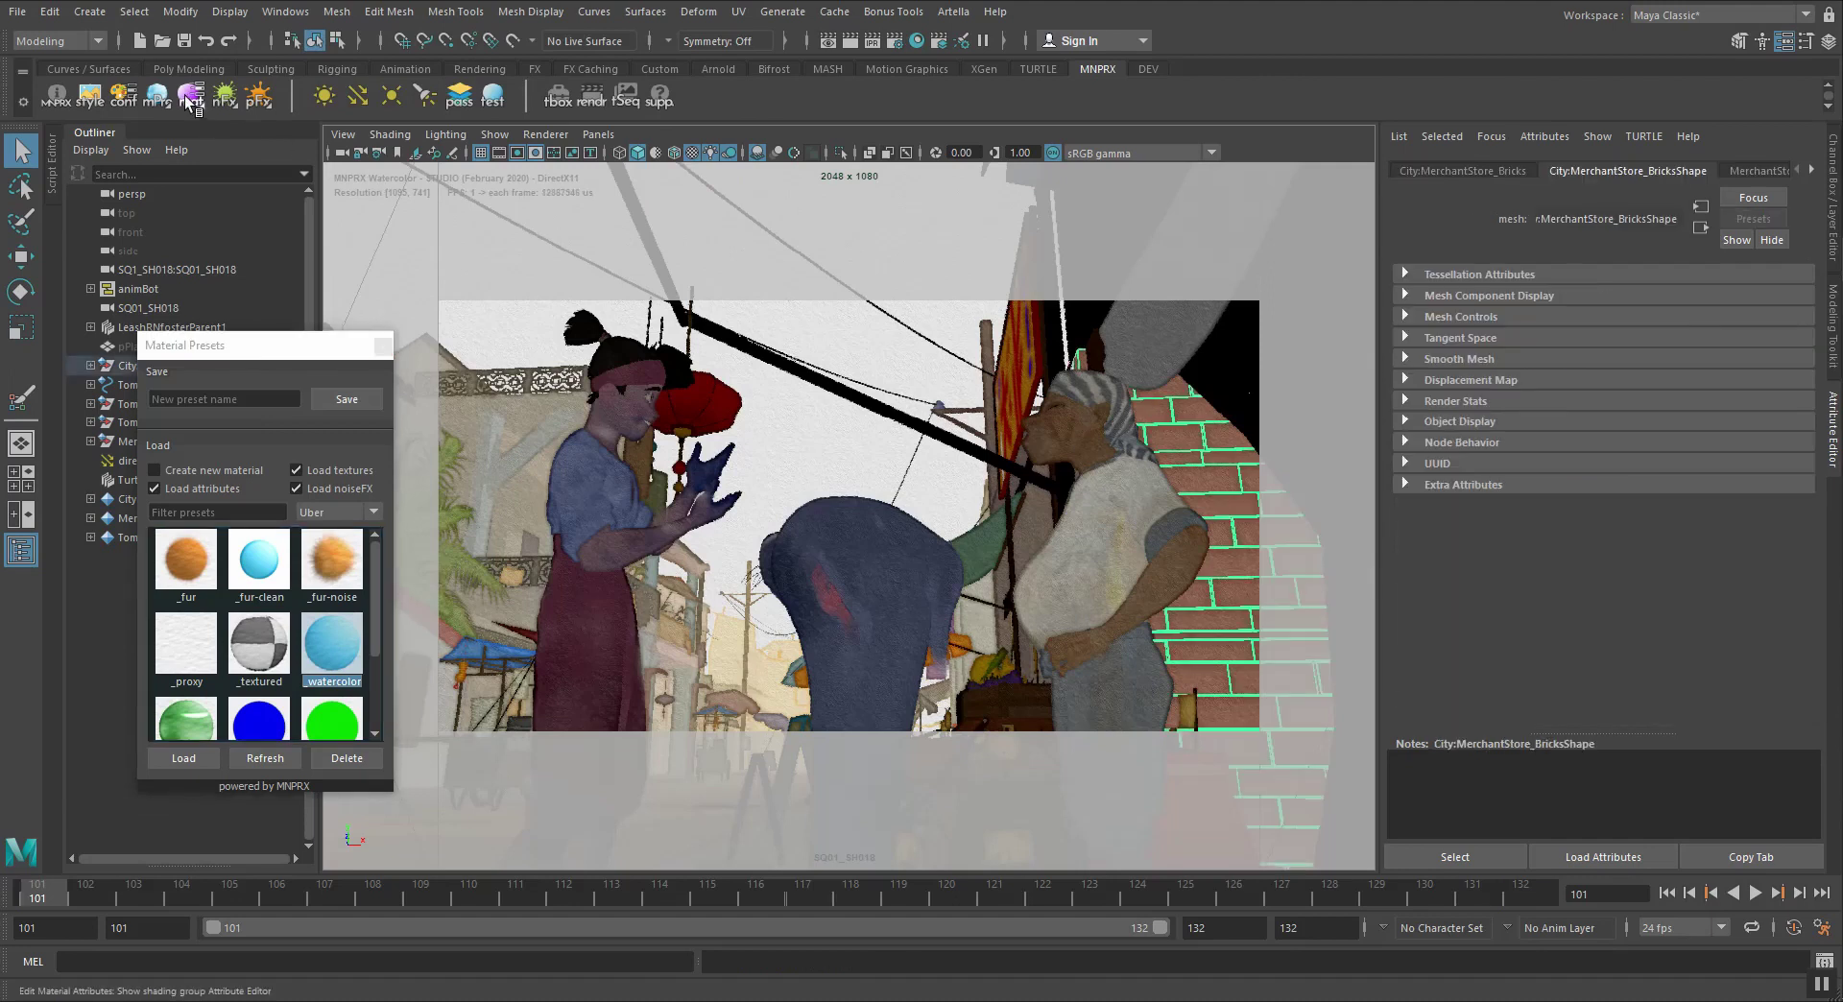
scroll(1523, 543, down, 3)
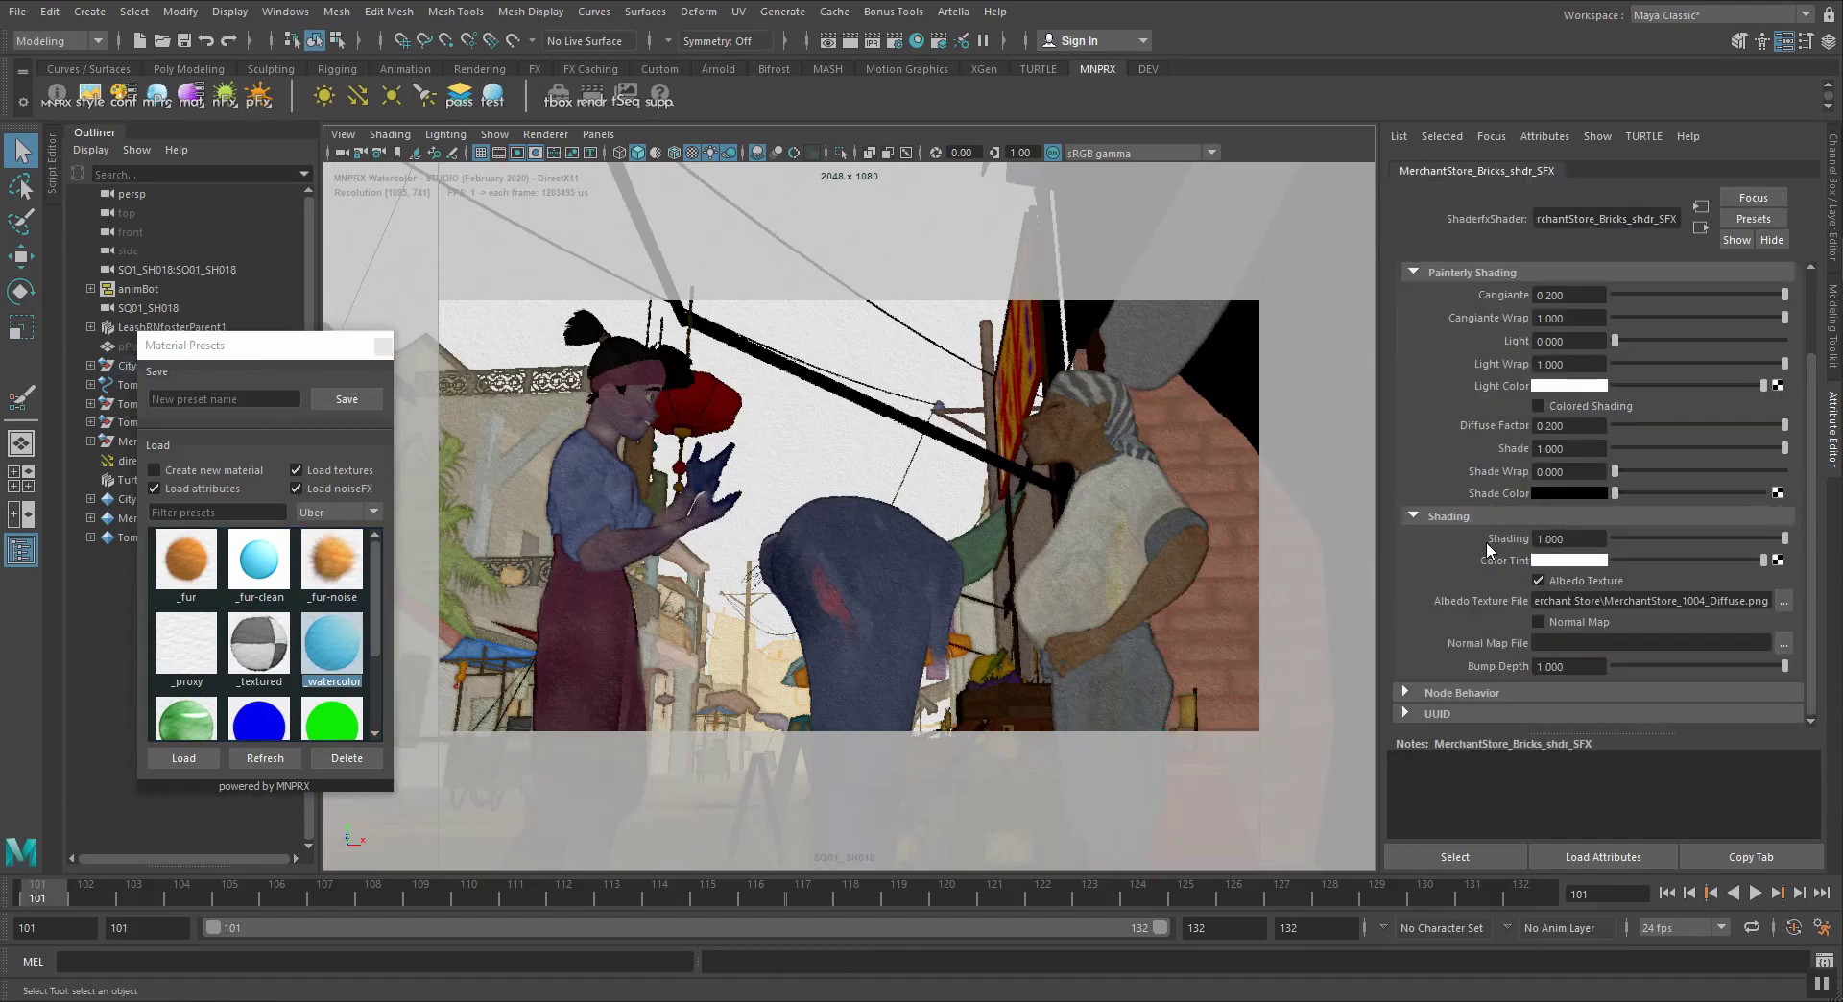
click(1539, 580)
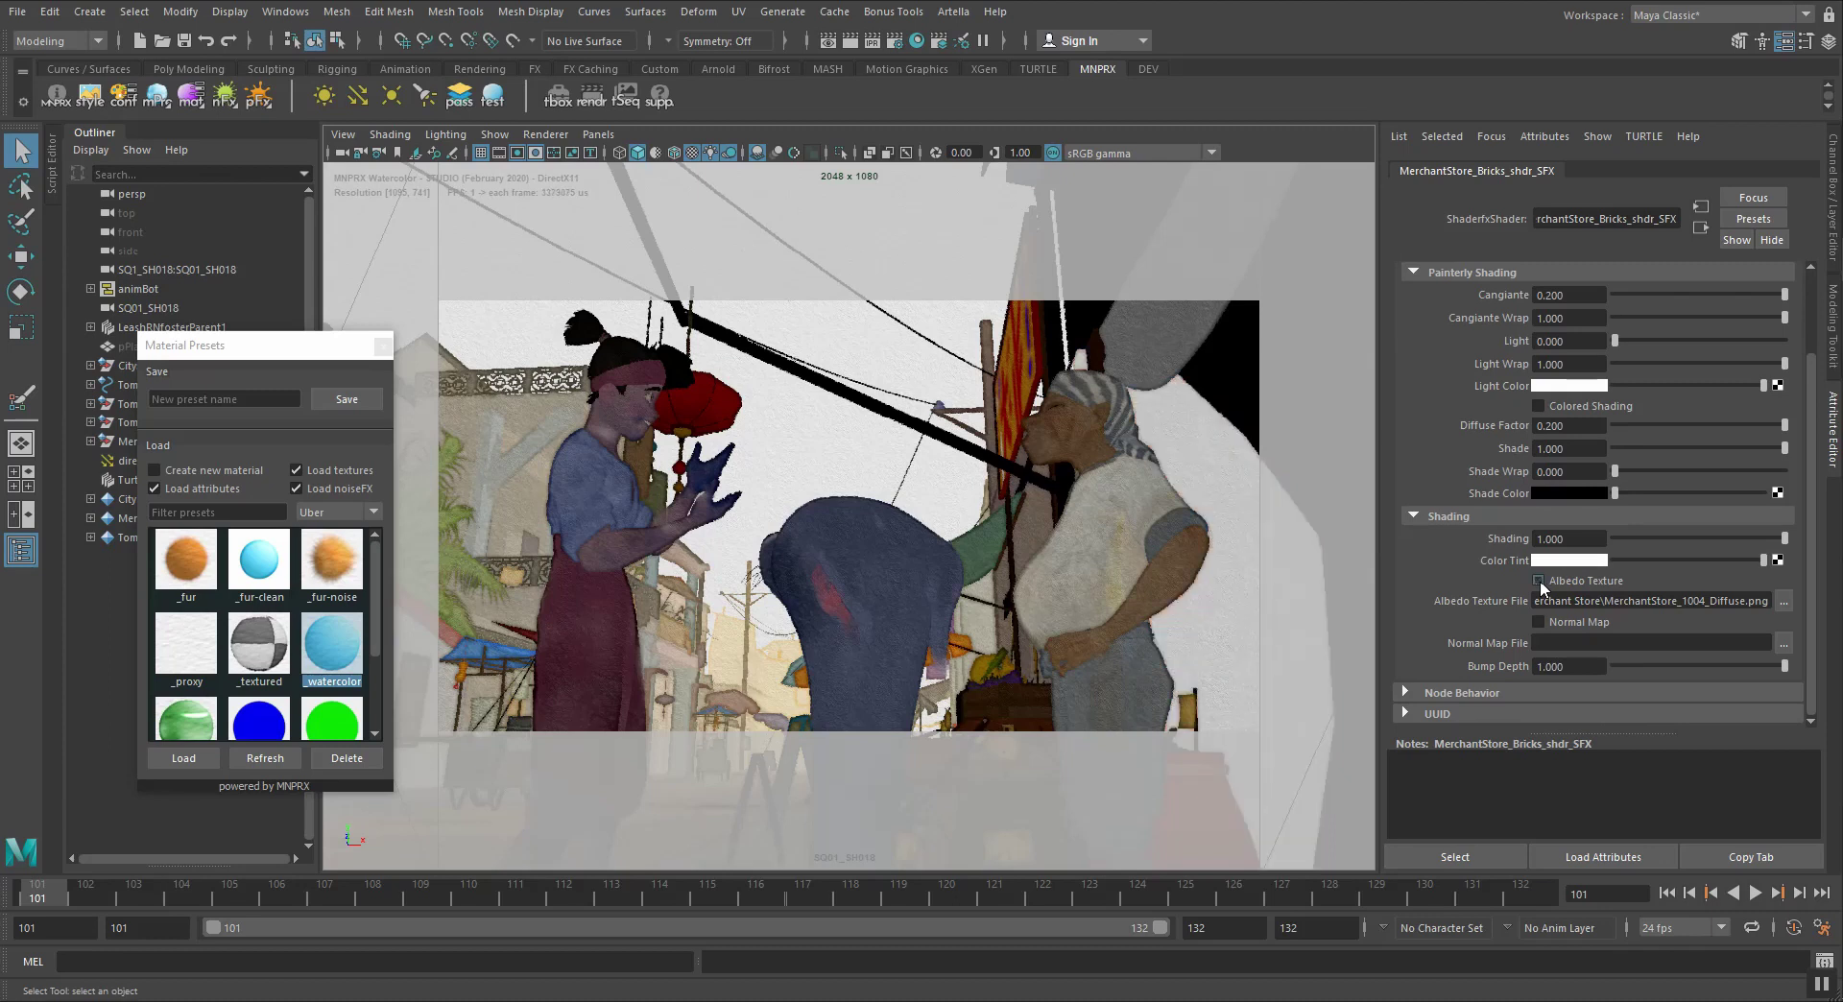
click(1540, 580)
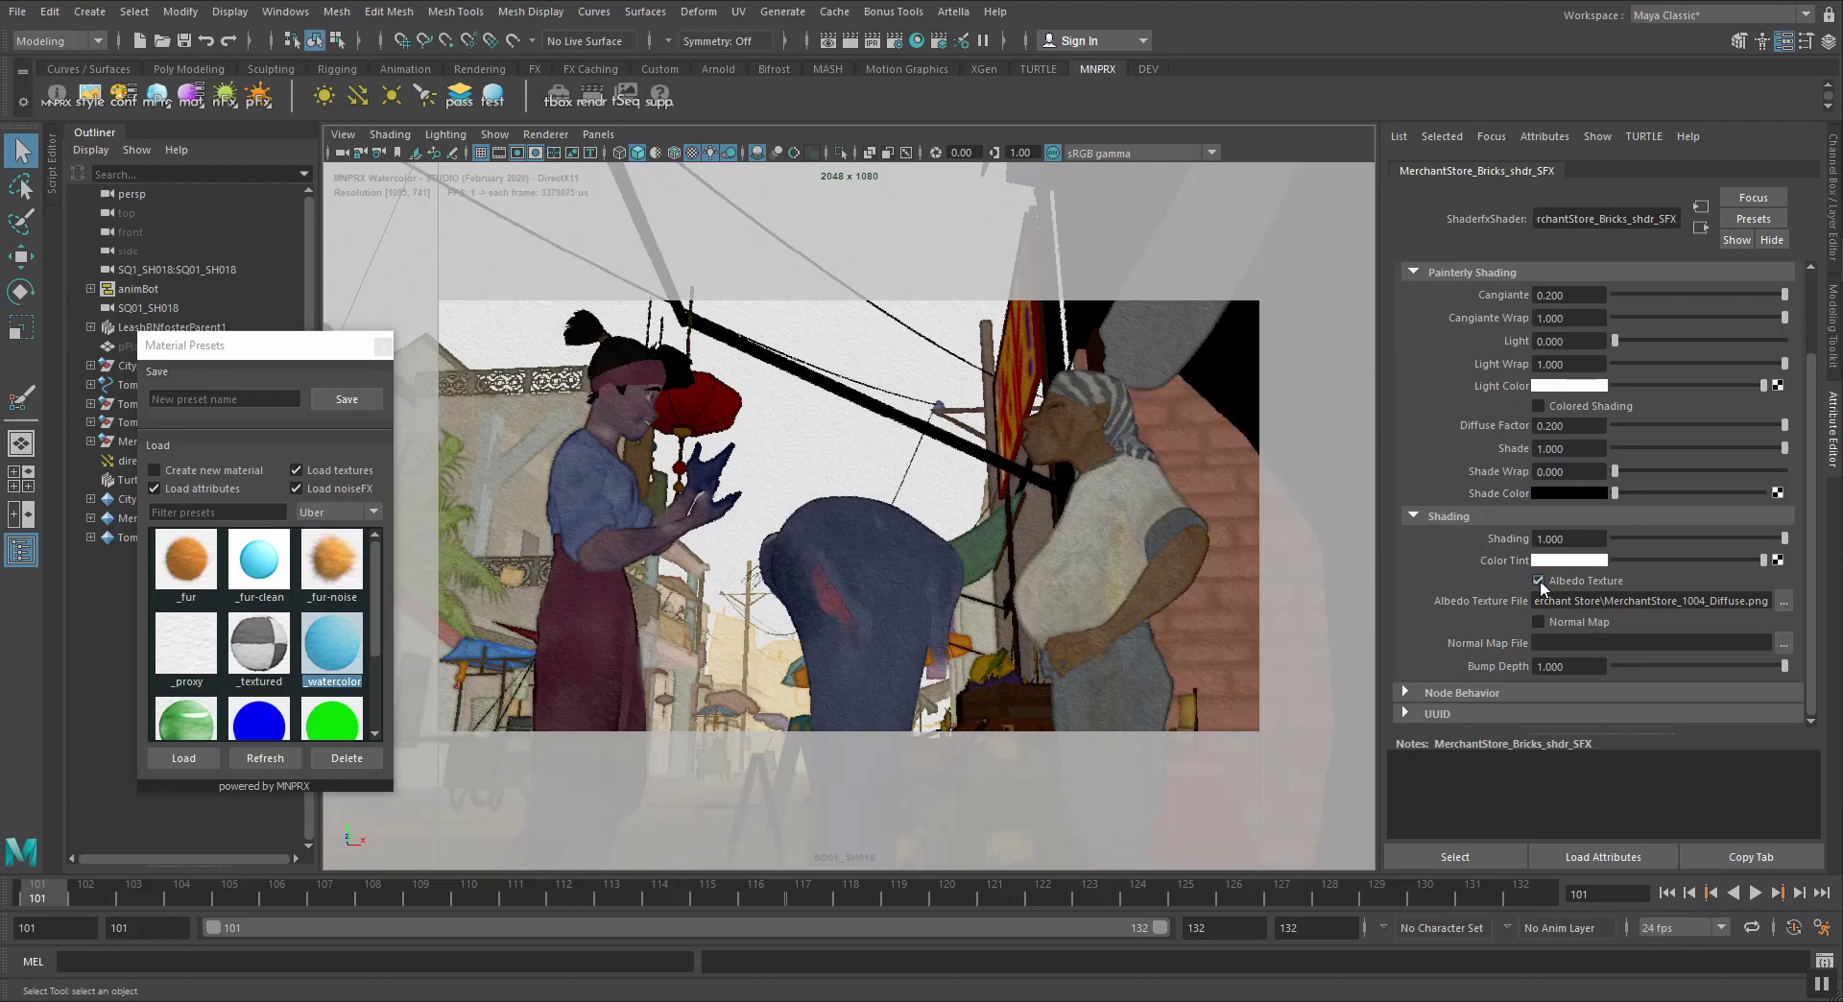
click(1540, 580)
click(1539, 579)
click(382, 344)
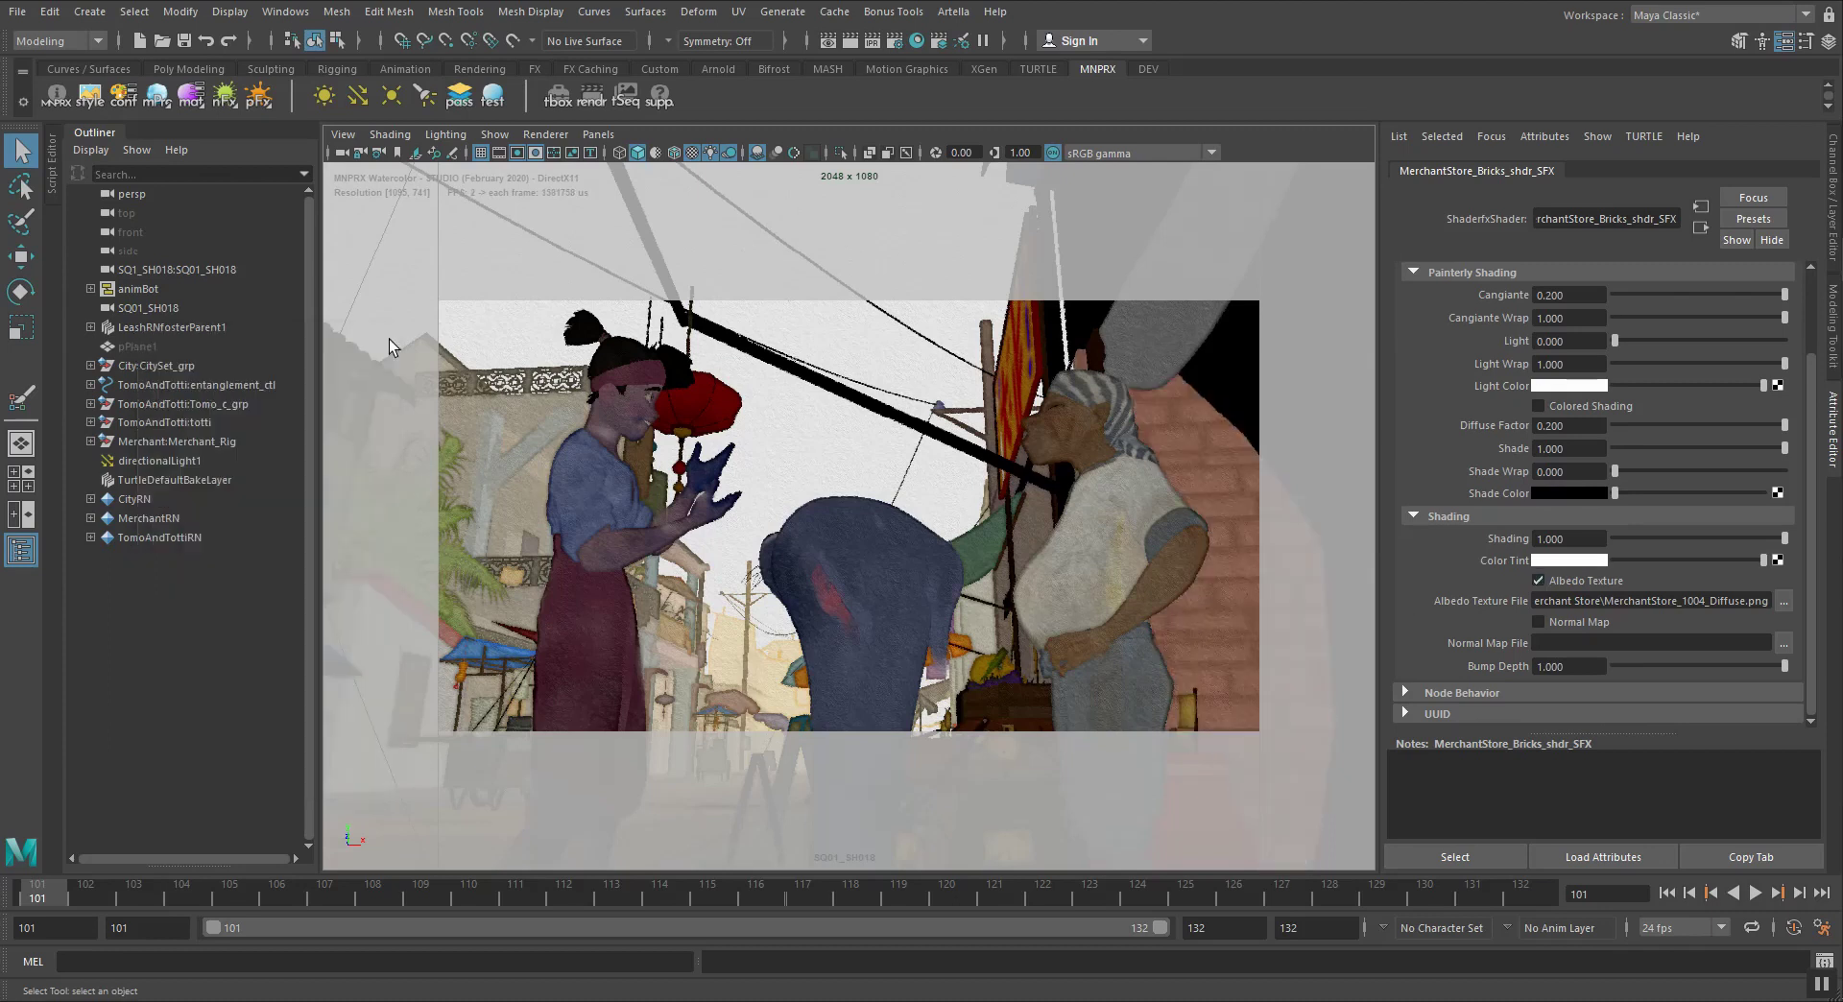
Reopen Material Presets and load the _textured preset on the merchant store's black cloth structure beam
click(693, 398)
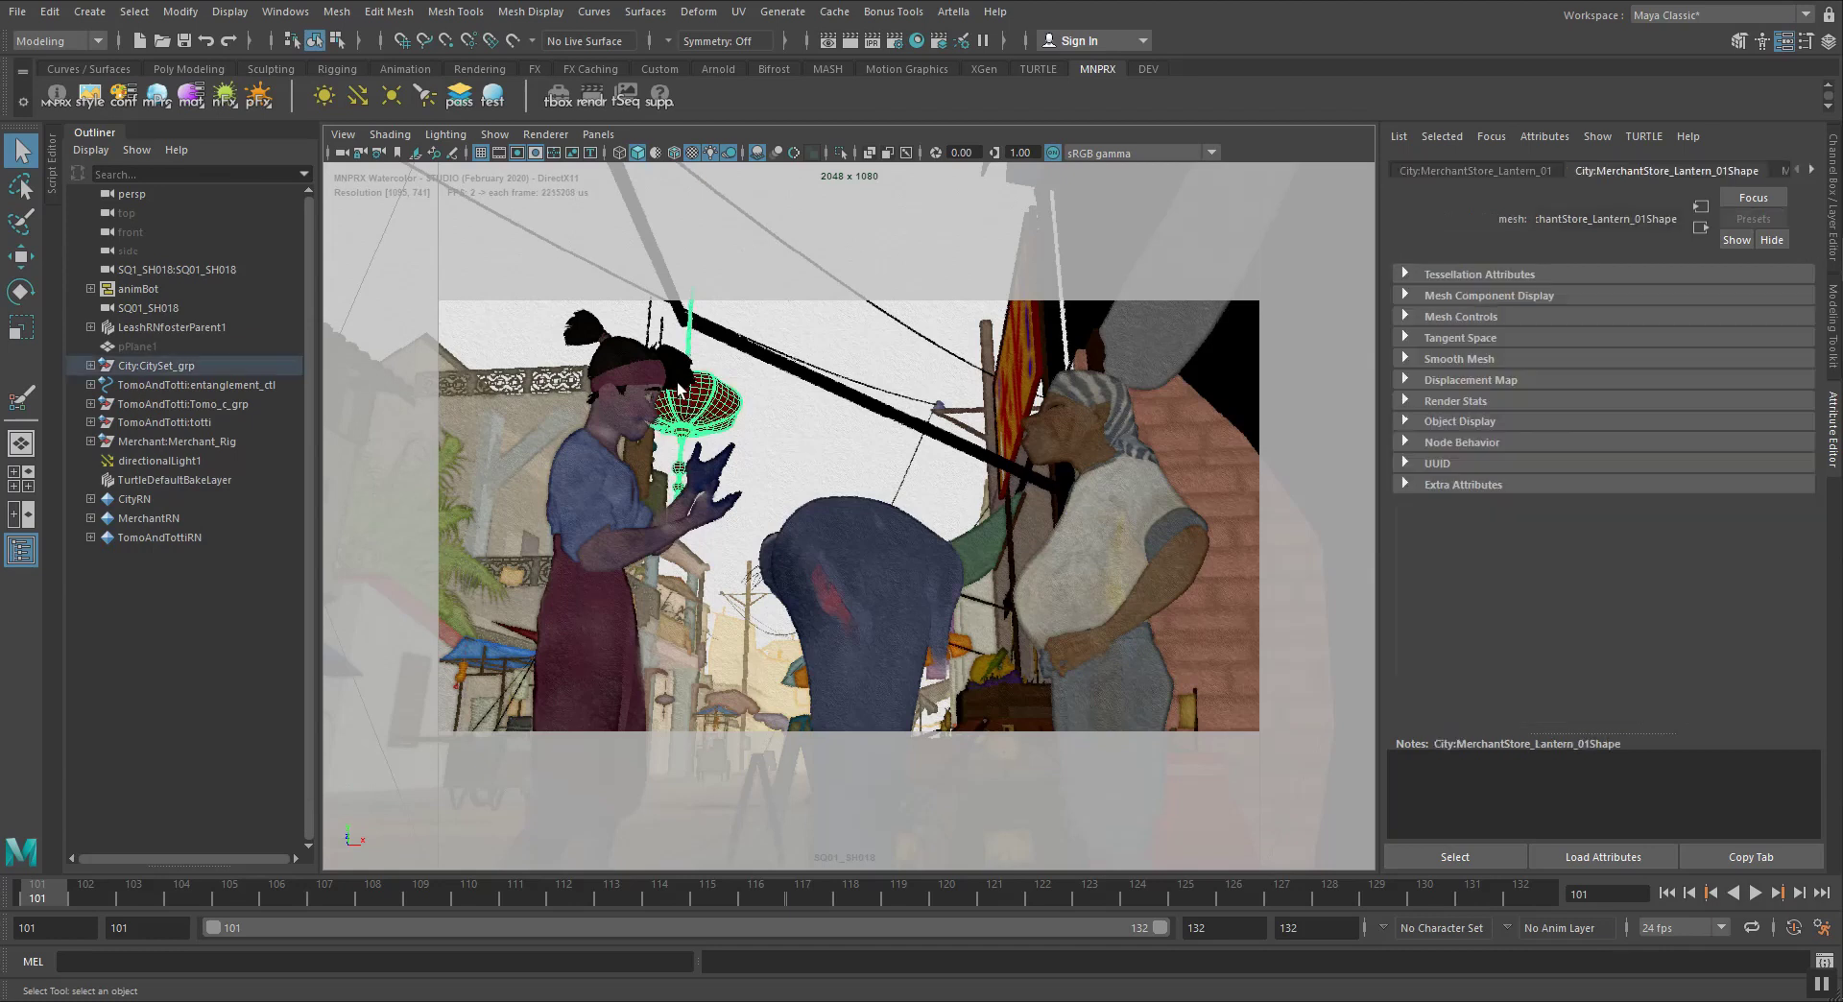
click(257, 93)
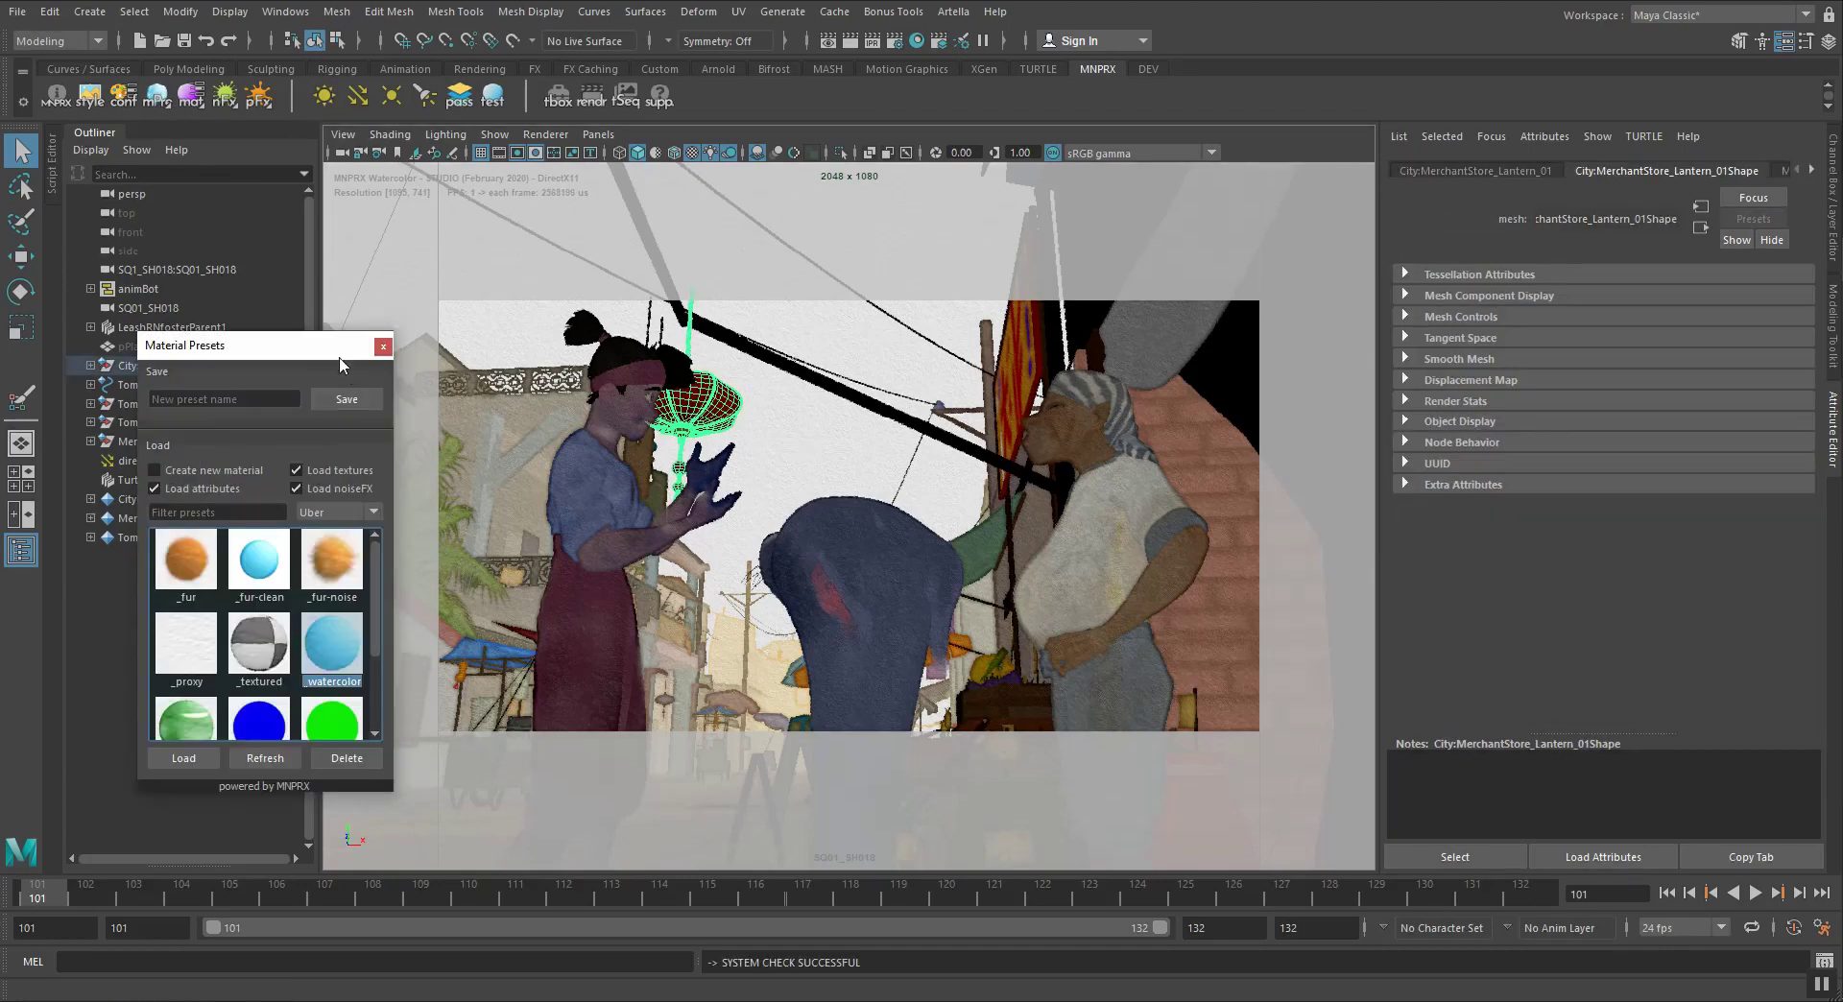
double_click(257, 641)
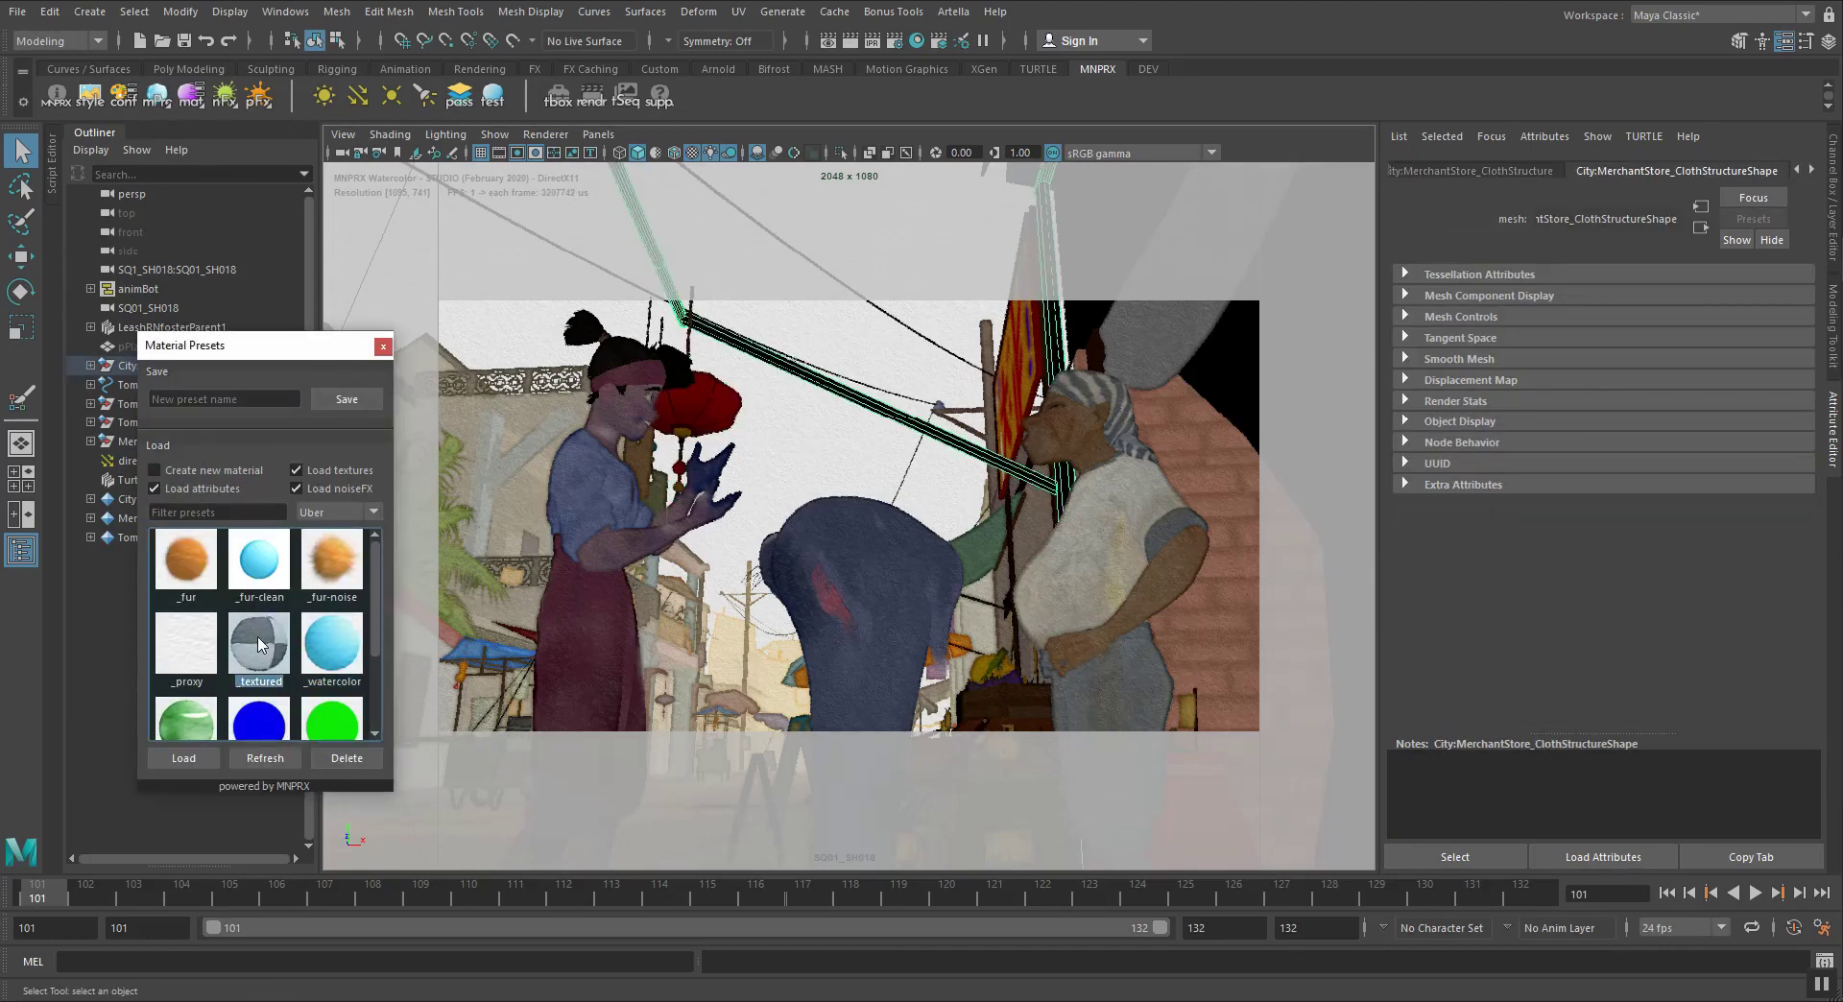
click(864, 452)
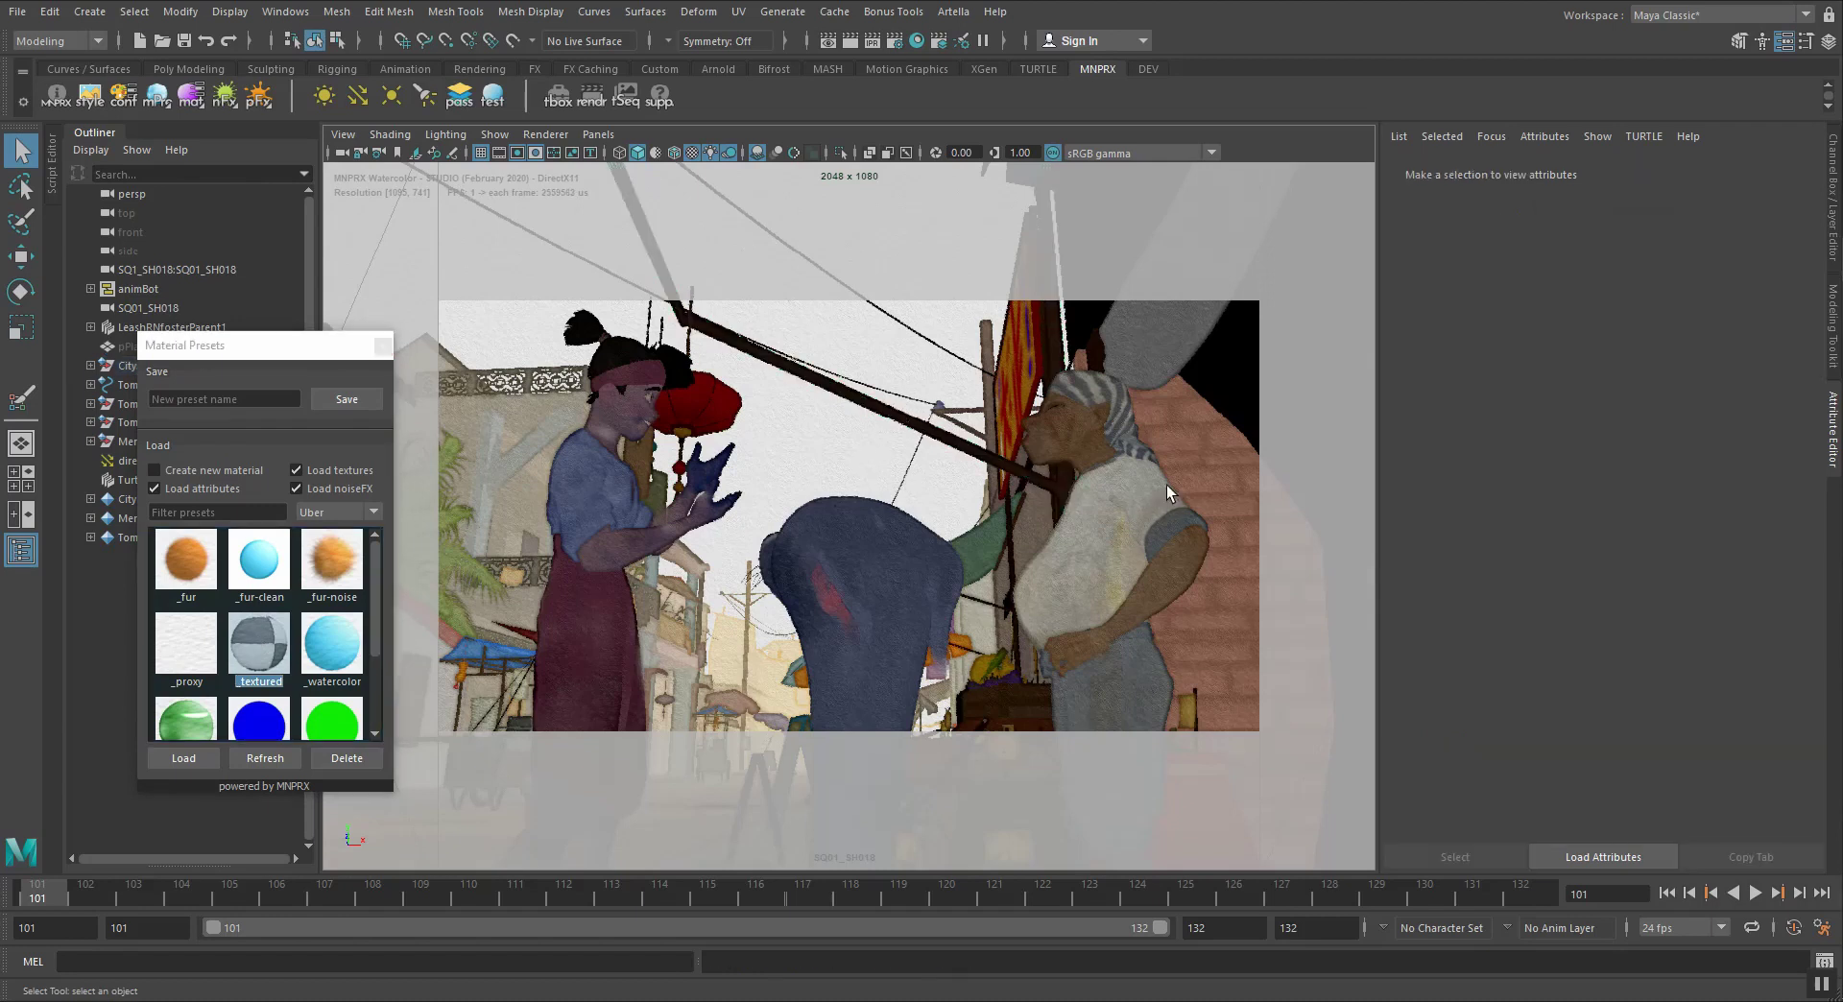
Try the _textured material preset on the blue shirt of the character in the red skirt
click(573, 488)
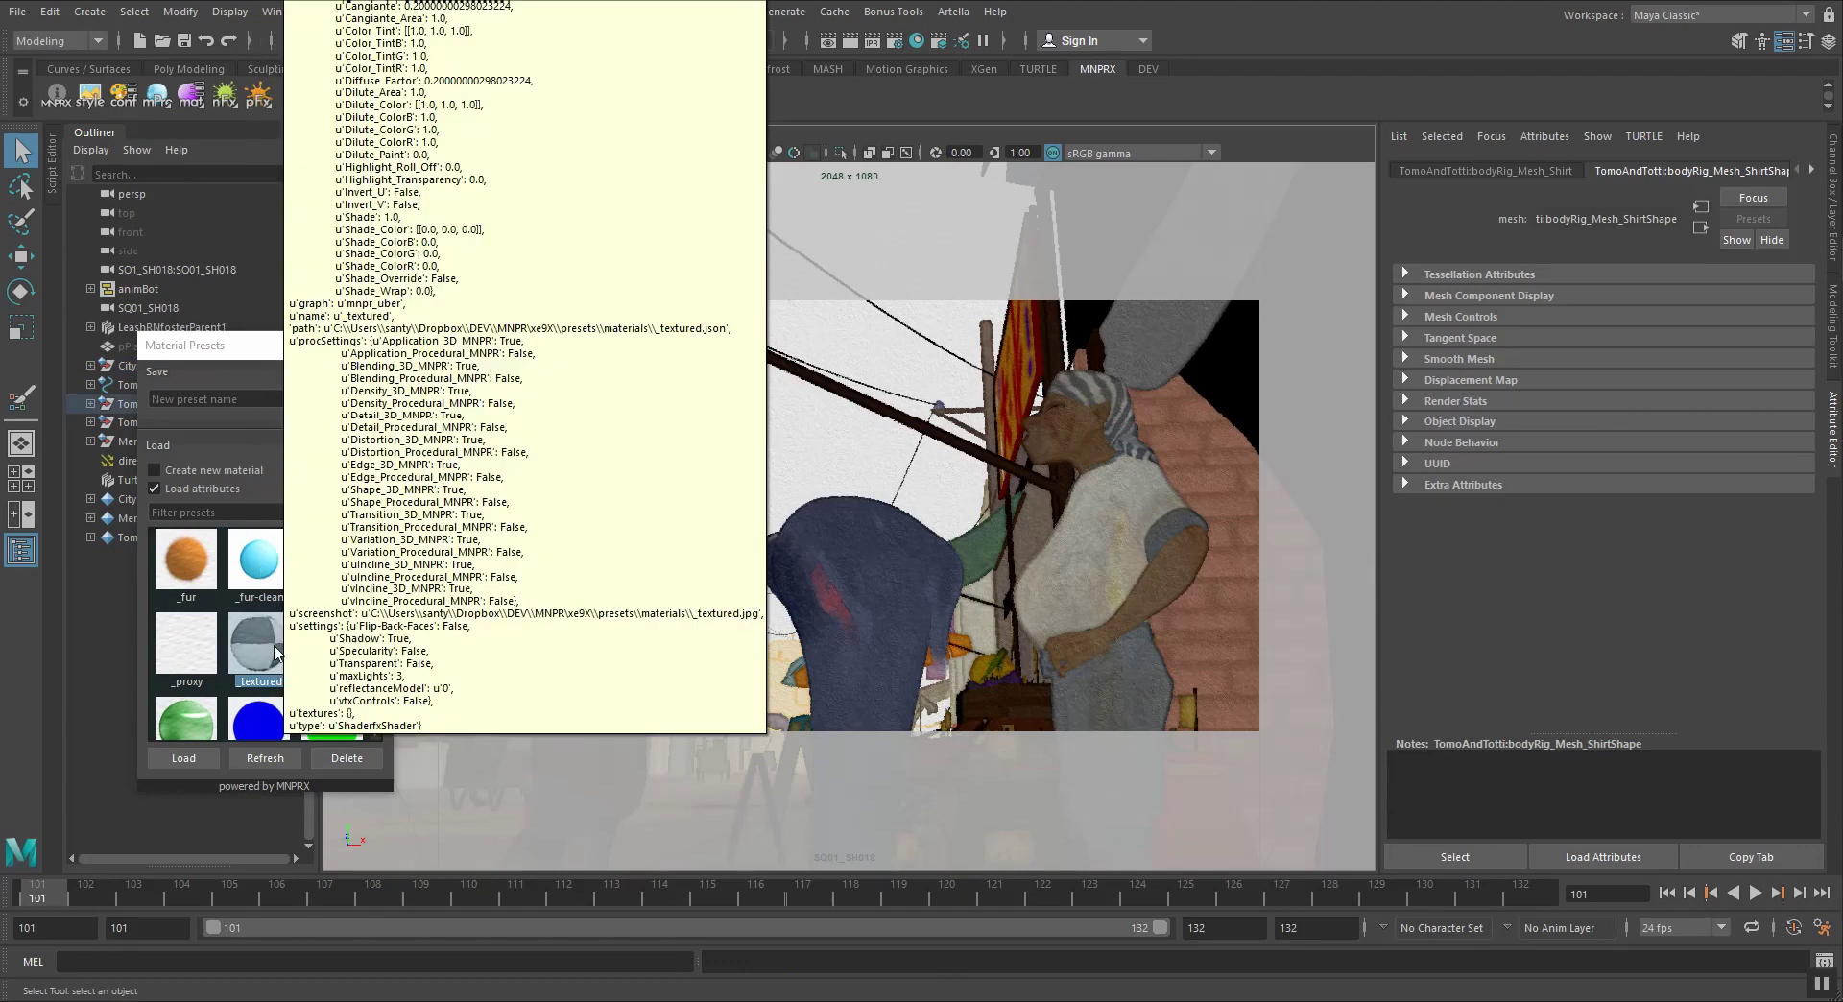
mouse_move(267, 656)
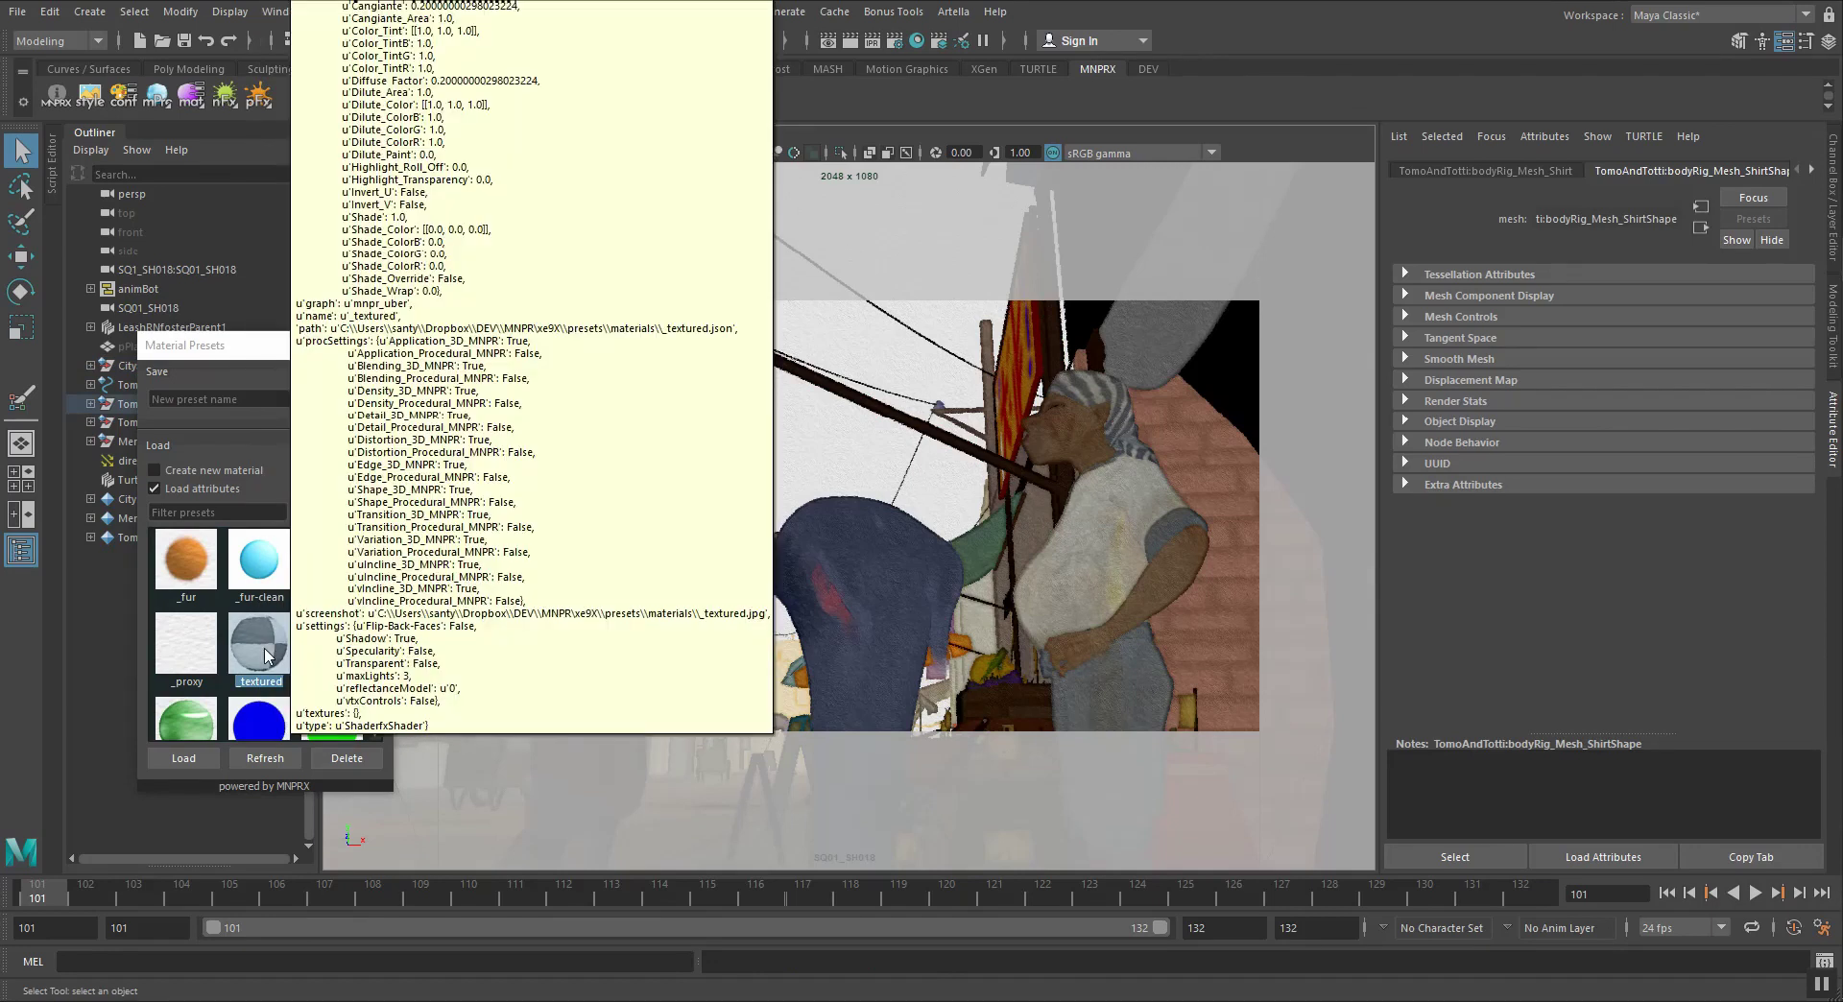
click(1104, 522)
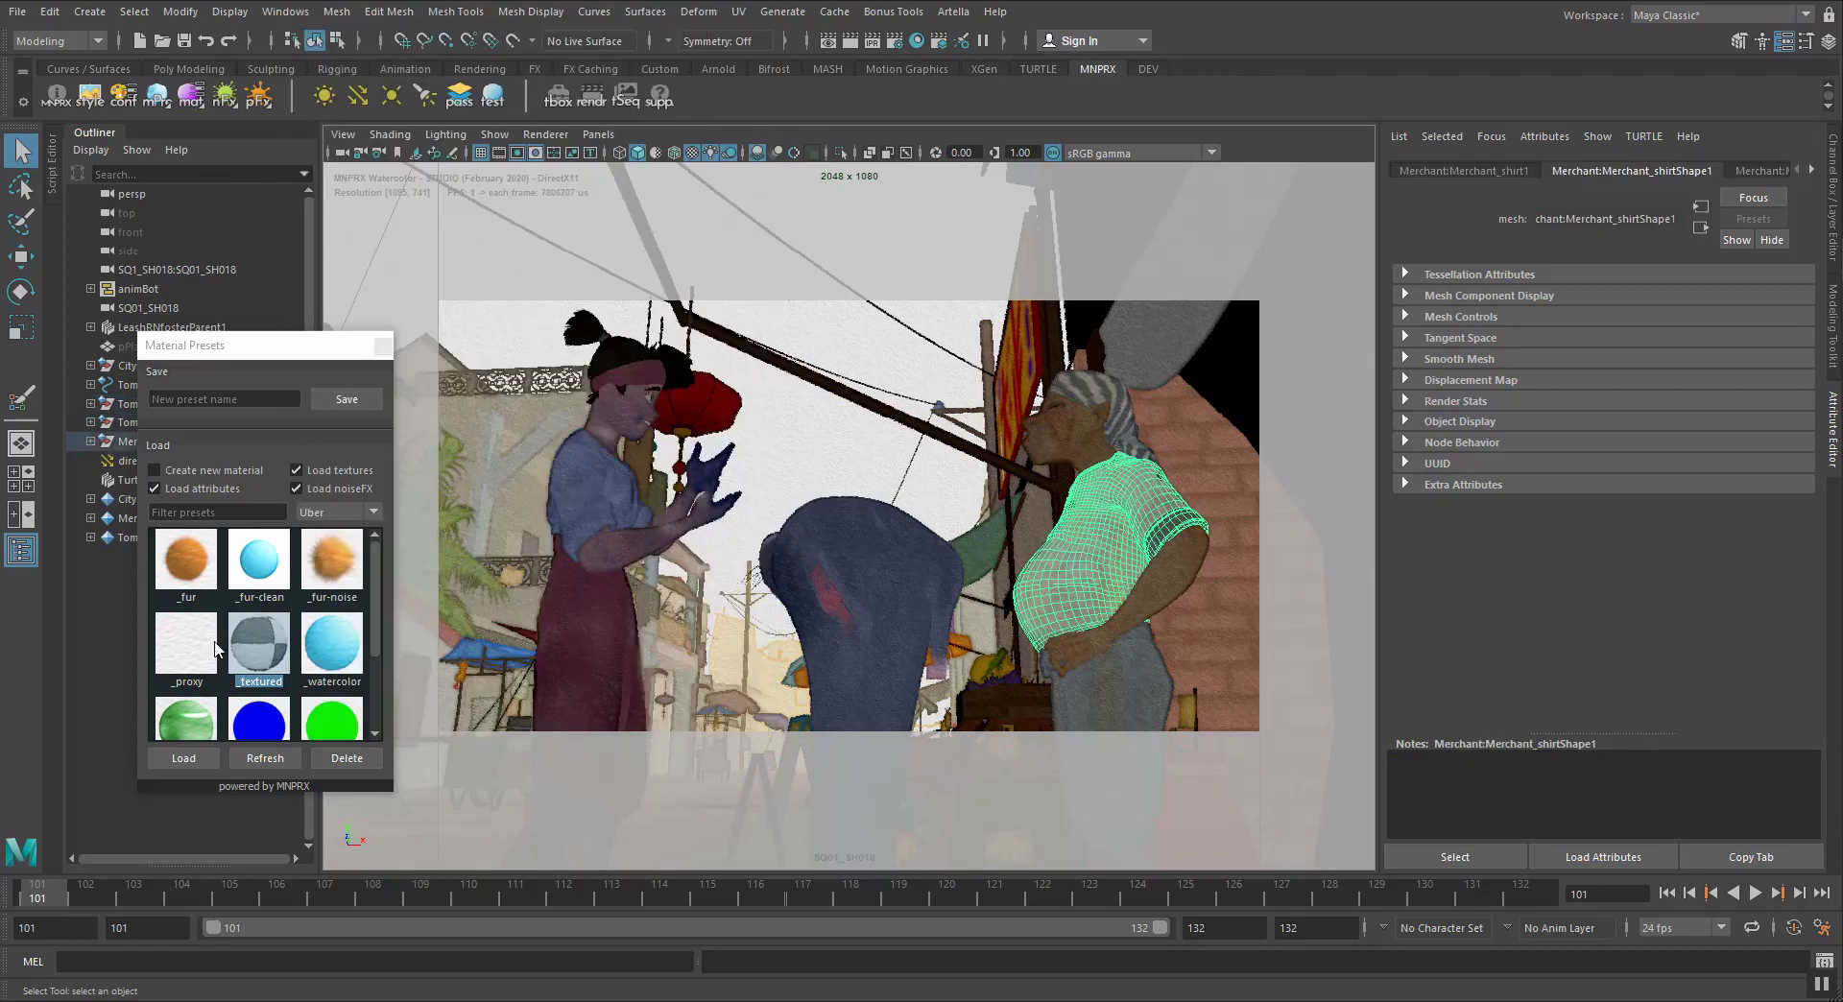
click(849, 457)
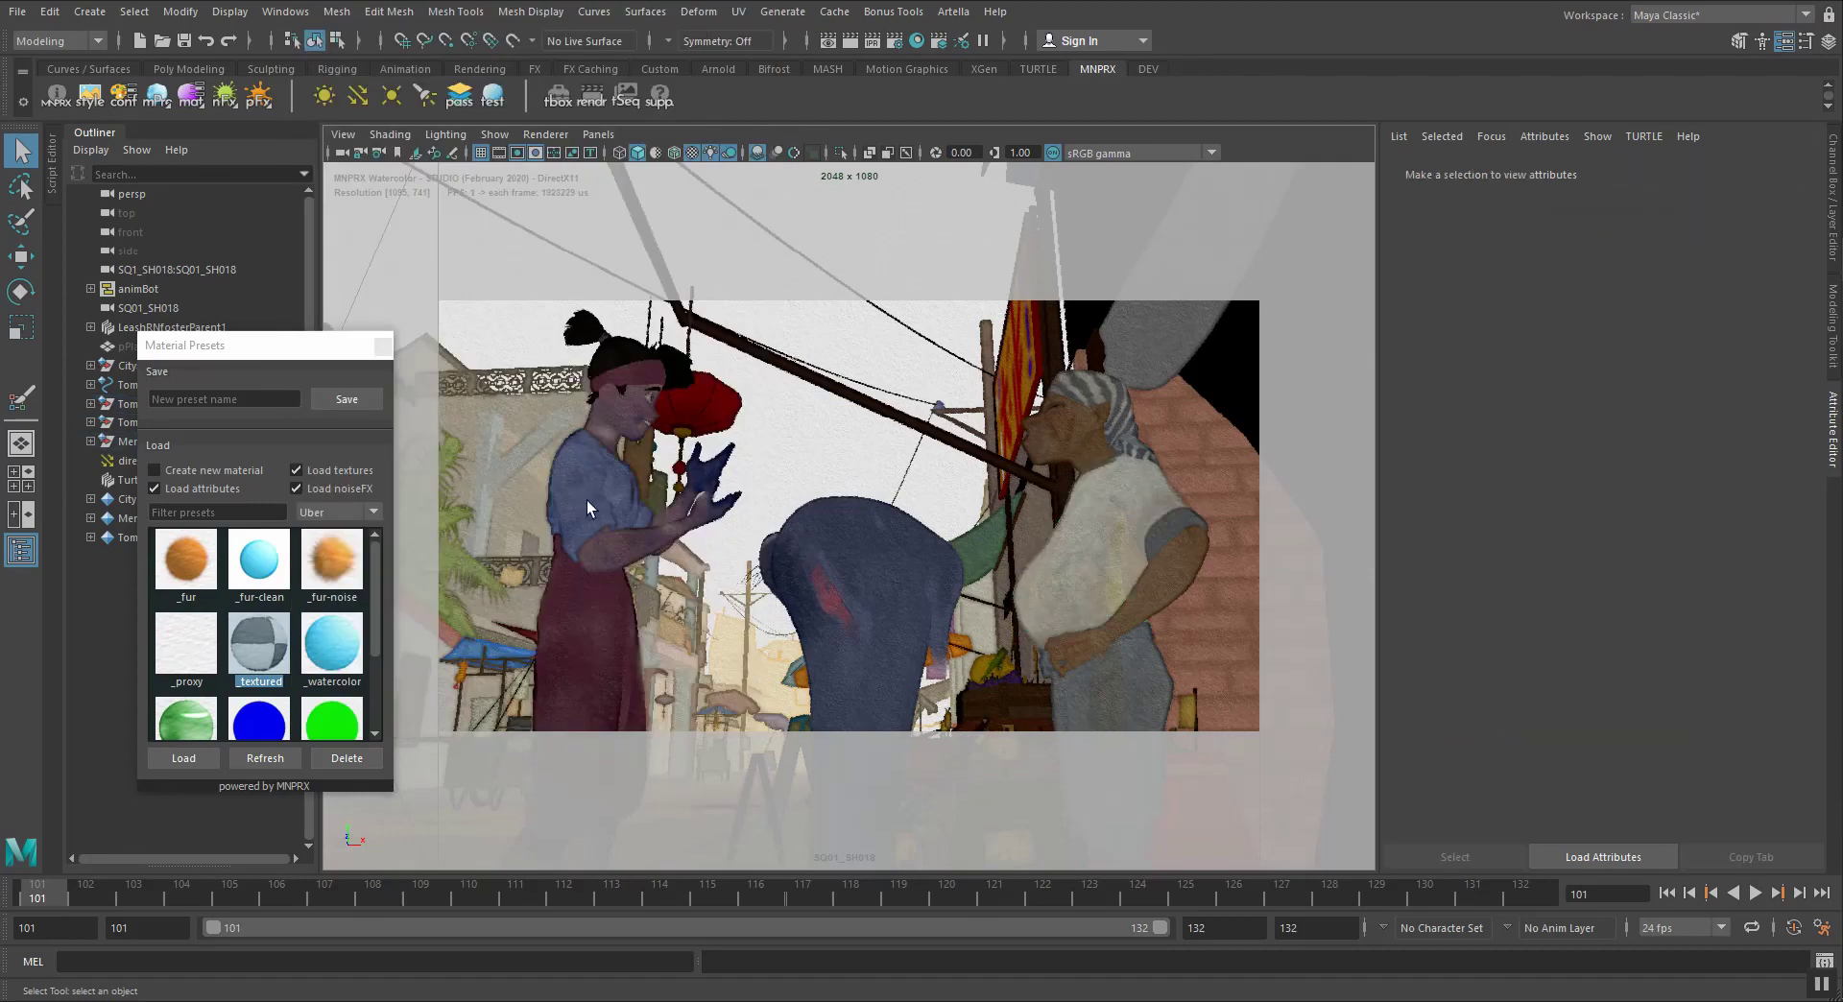
click(589, 485)
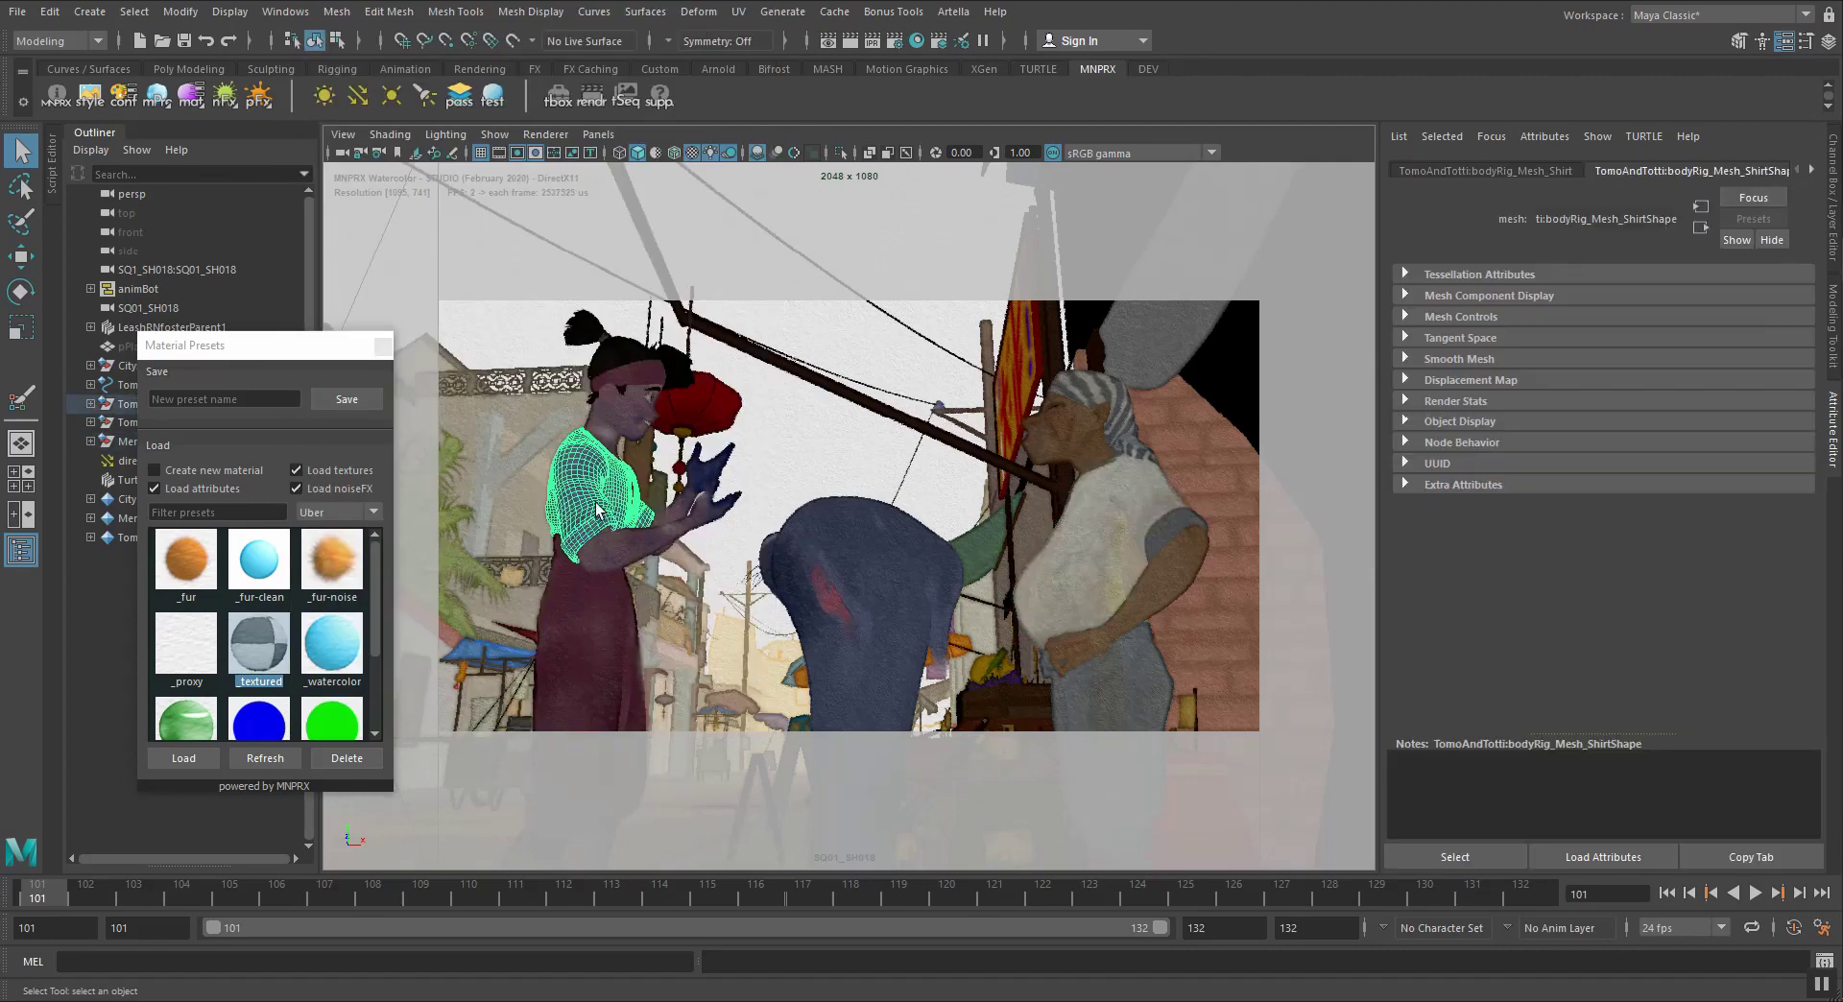
double_click(265, 659)
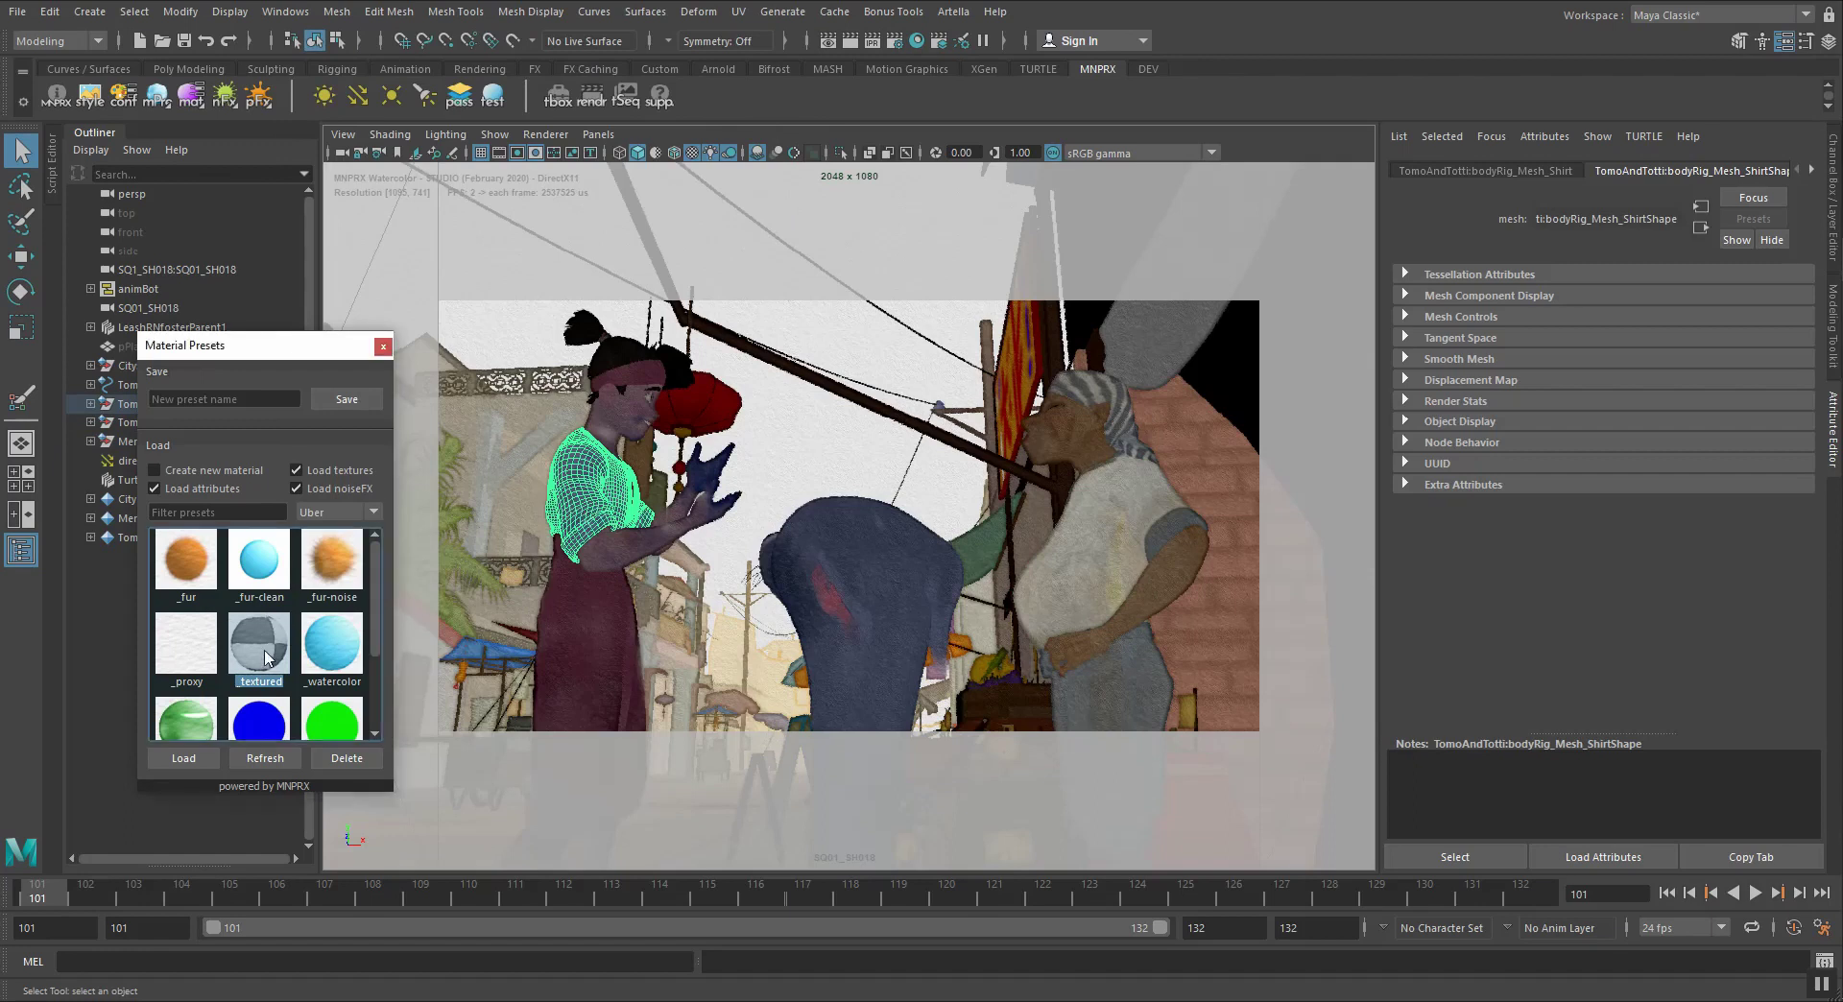
click(782, 486)
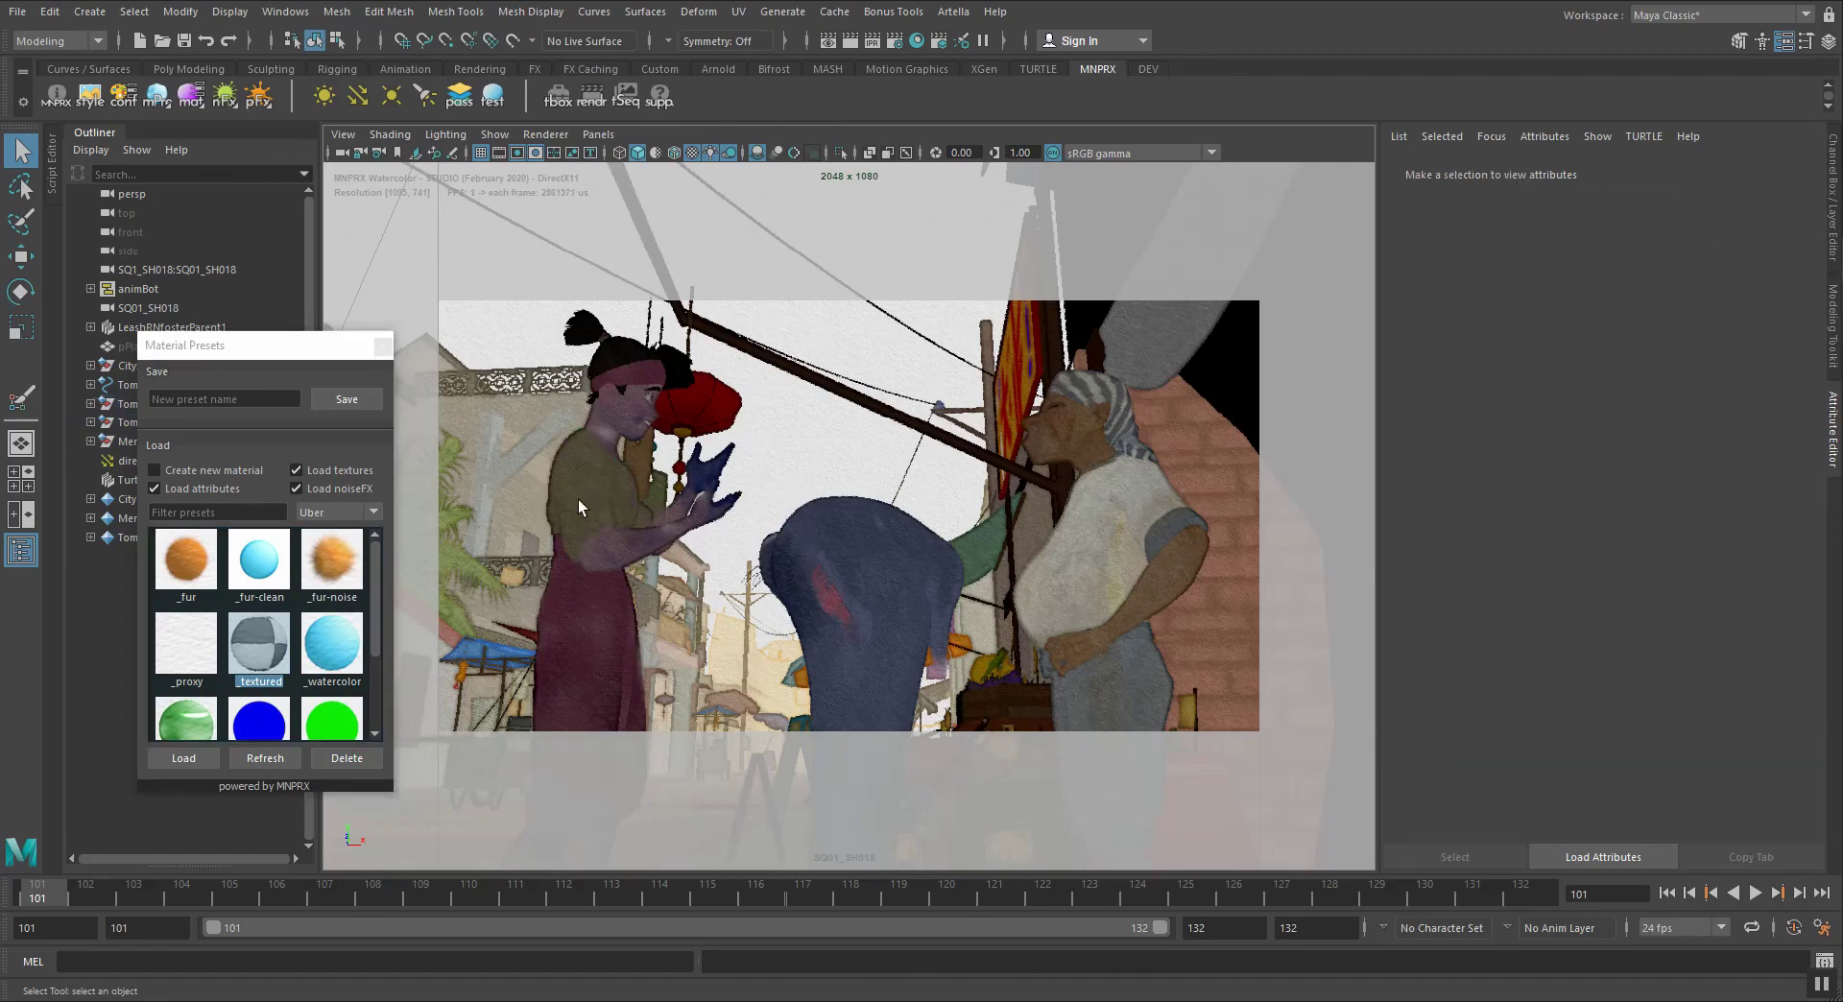
Undo the _textured preset on the blue shirt and clear the selection
key(ctrl+z)
key(ctrl+z)
click(850, 463)
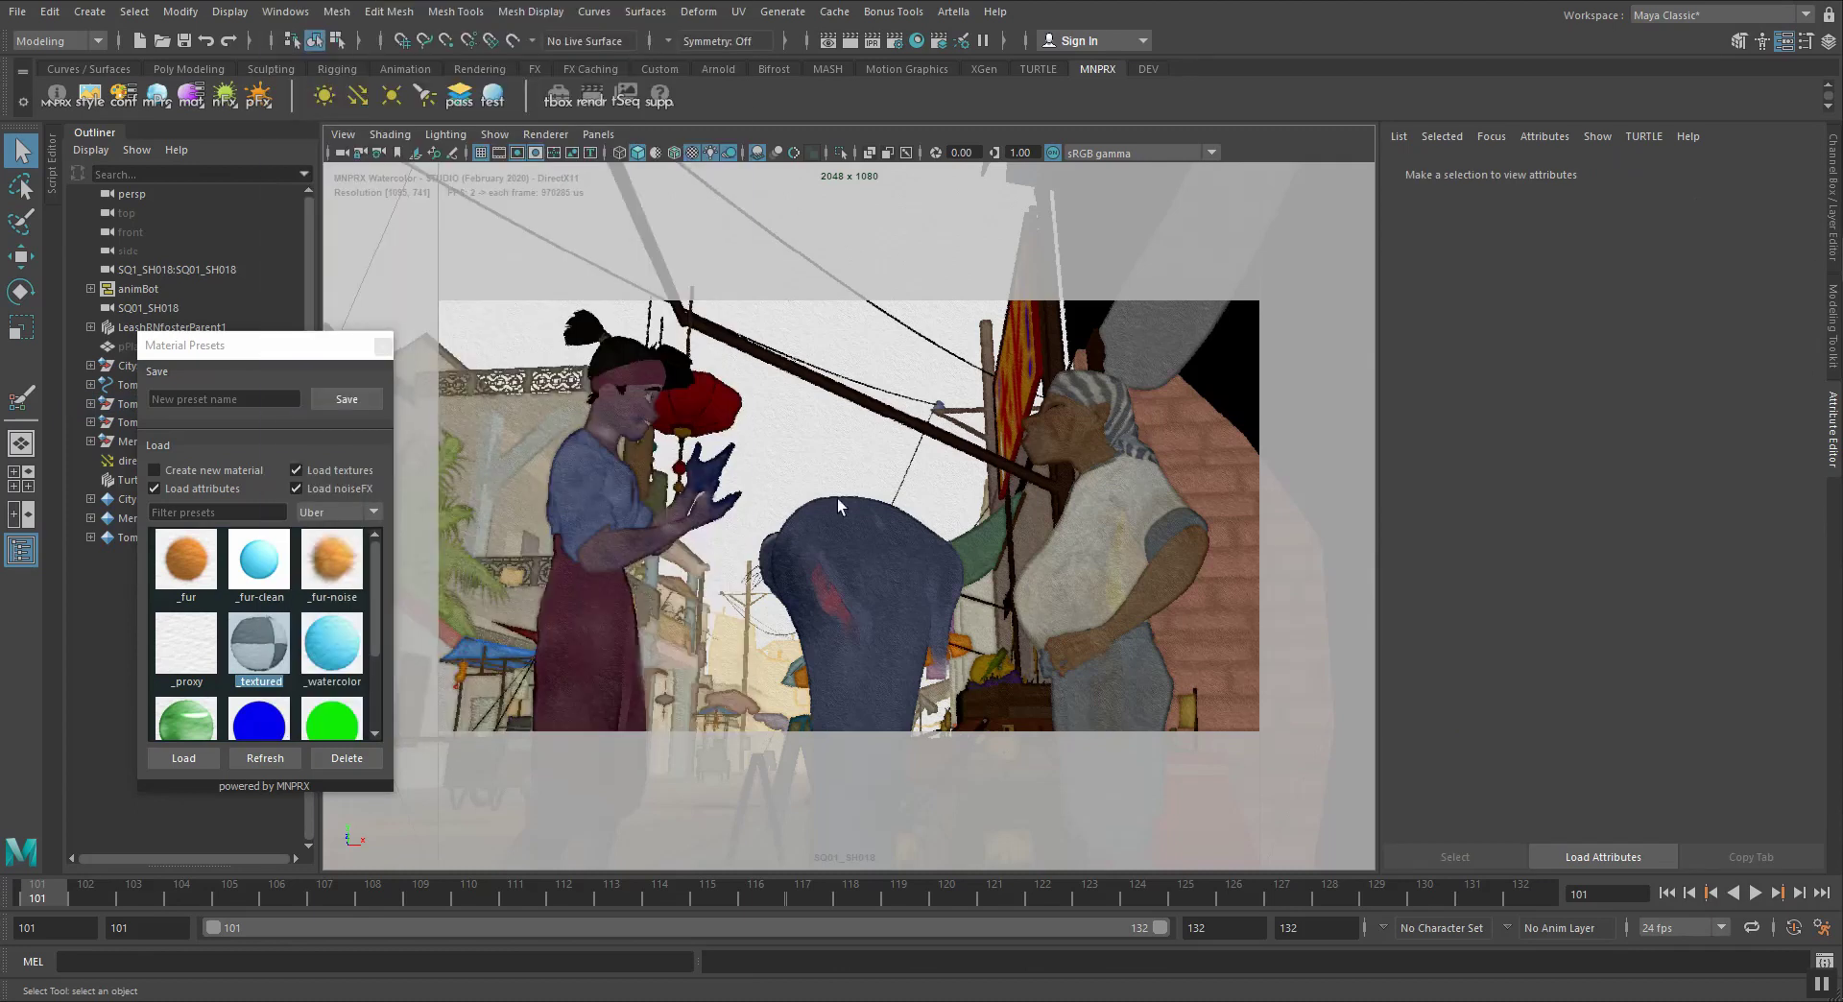
Switch between the shot and color-key.jpg in Photos to compare the scene's colours and lighting with the colour key
click(1025, 367)
click(194, 107)
click(948, 233)
key(alt+Tab)
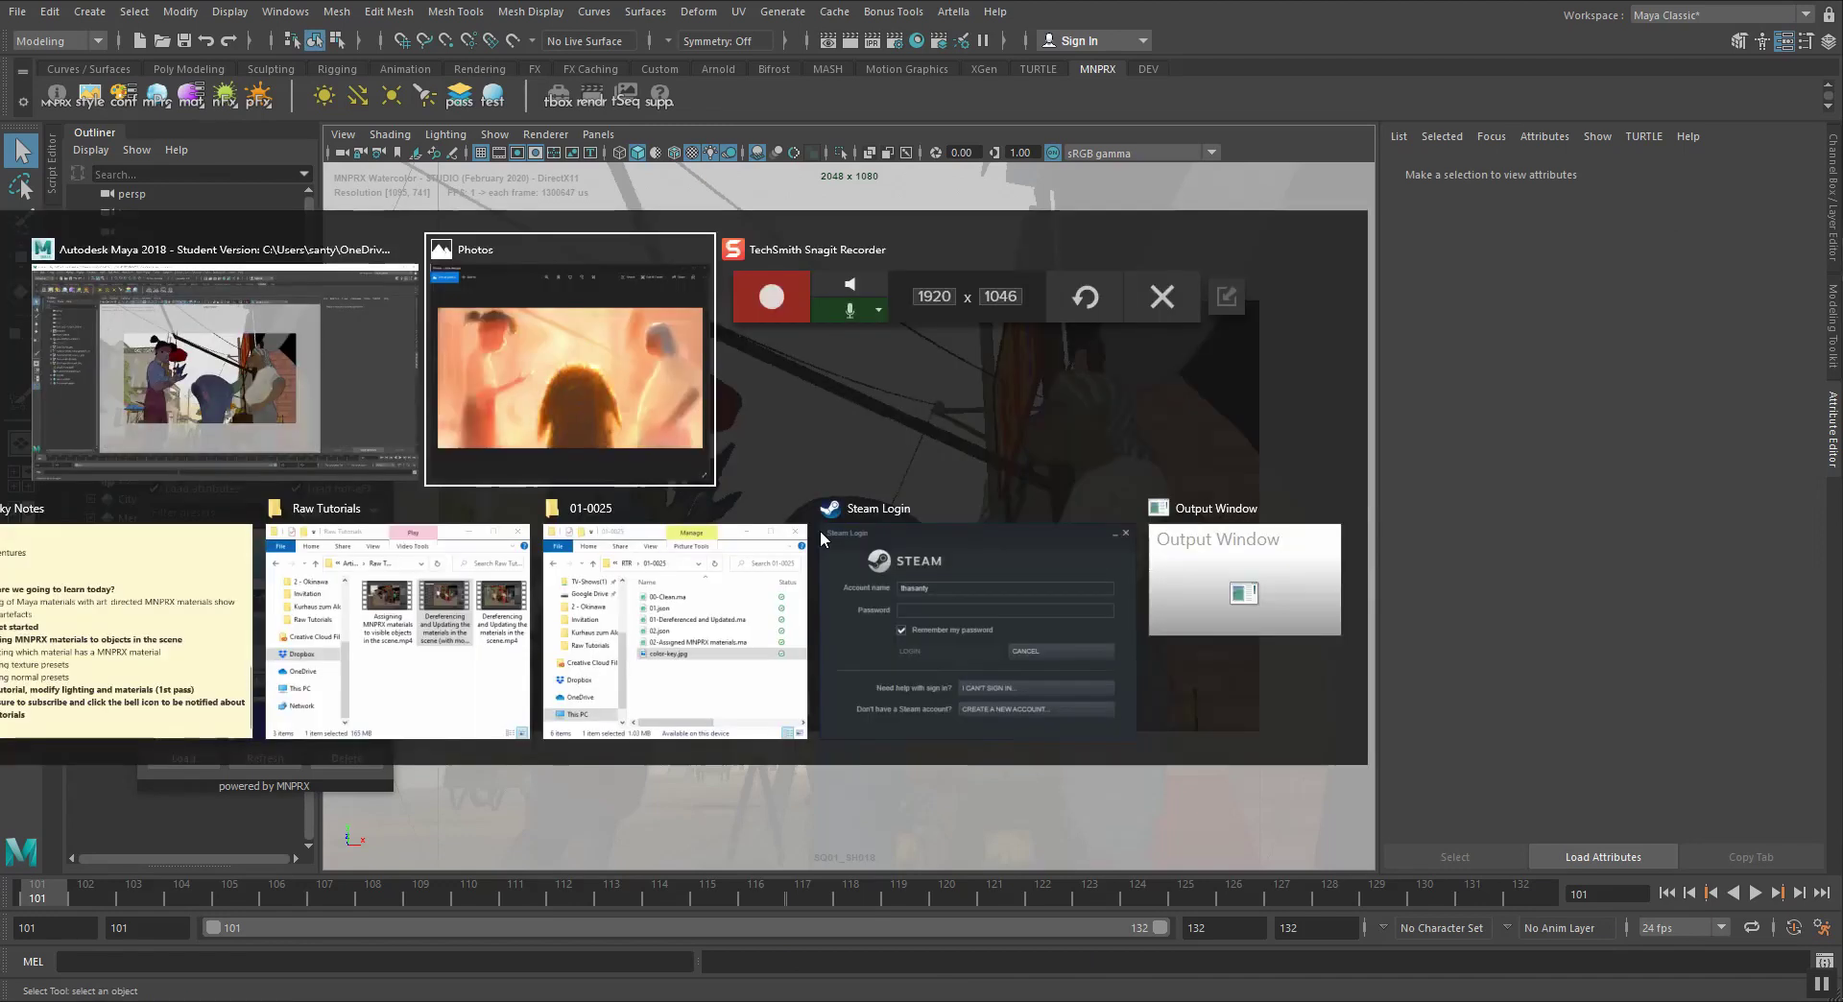
key(alt+Tab)
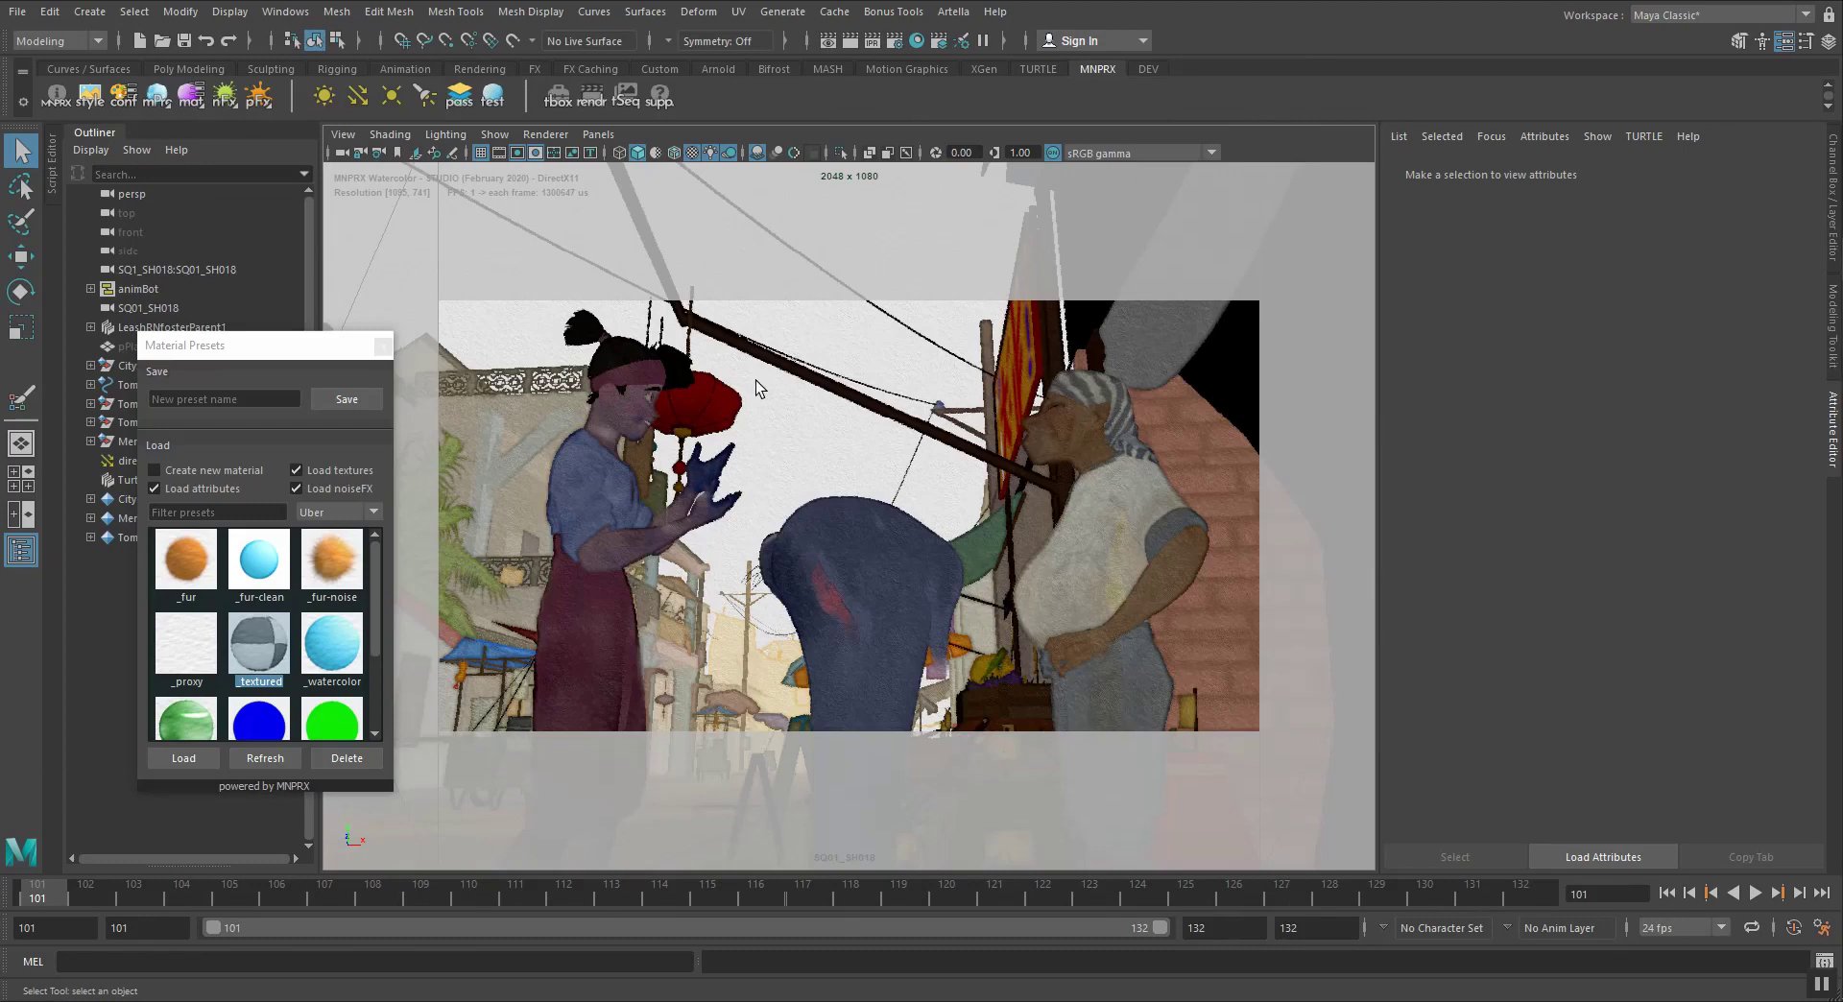
key(alt+Tab)
key(alt+Tab)
key(alt+Tab)
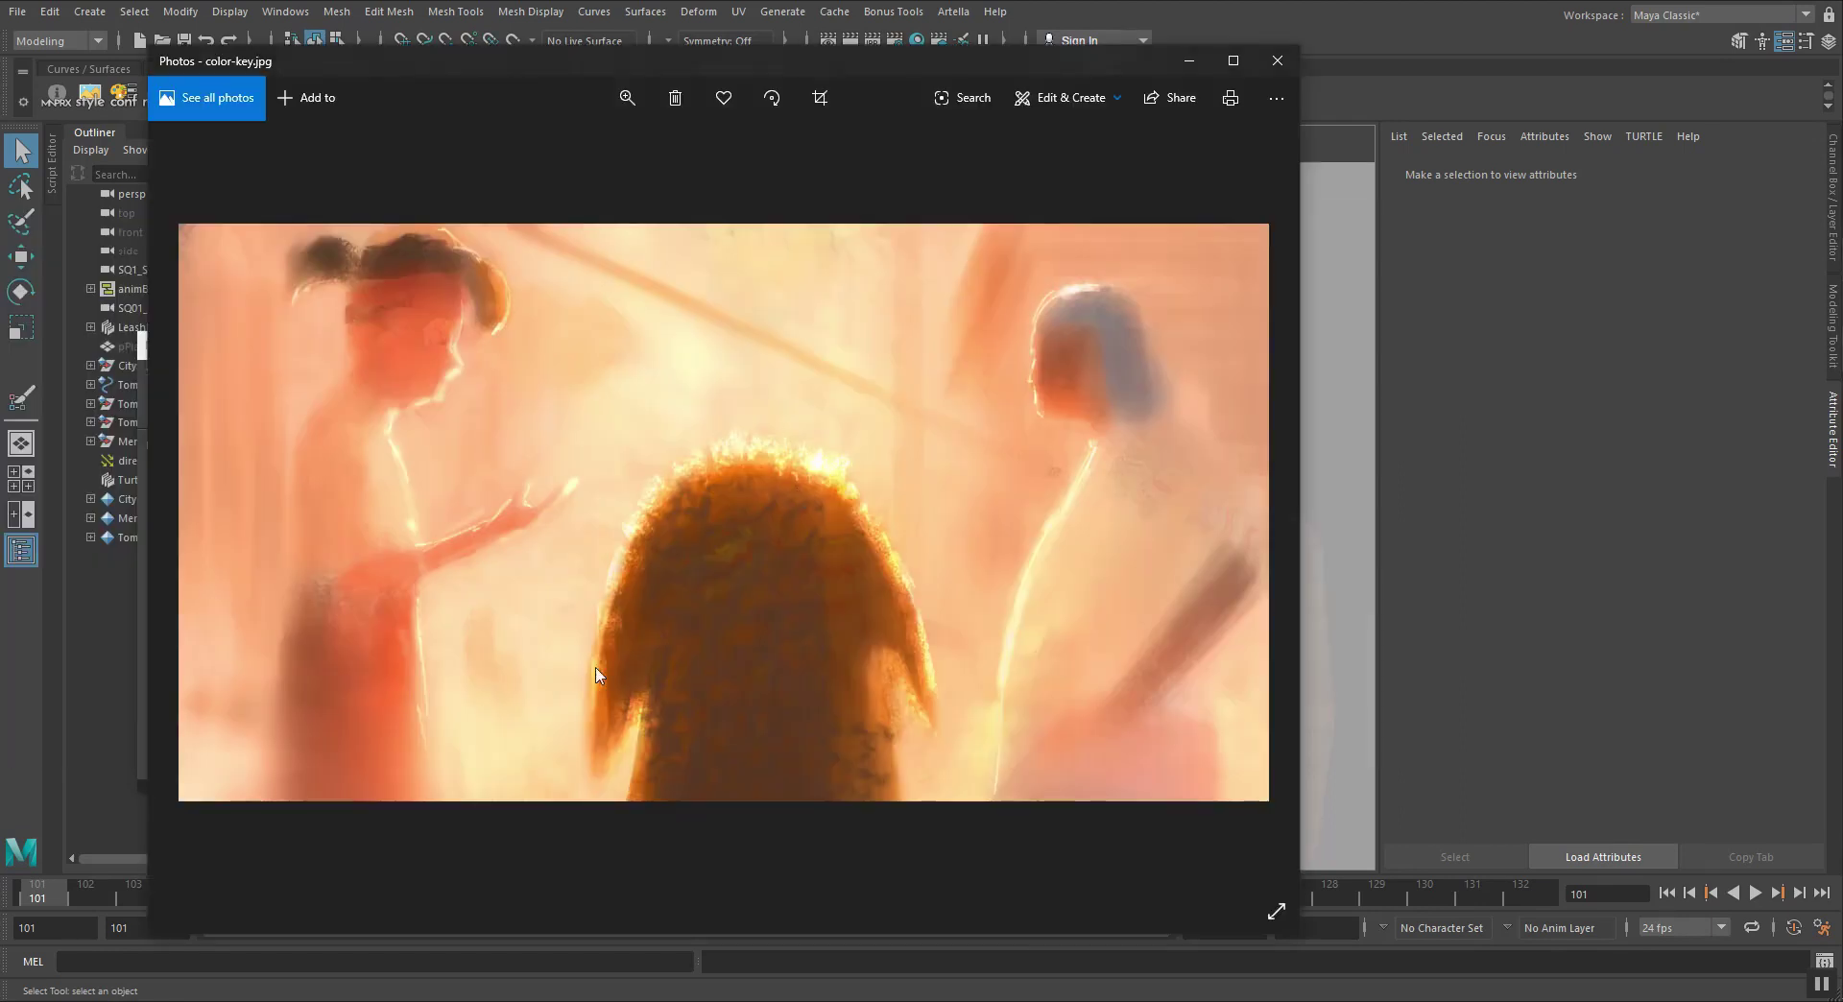